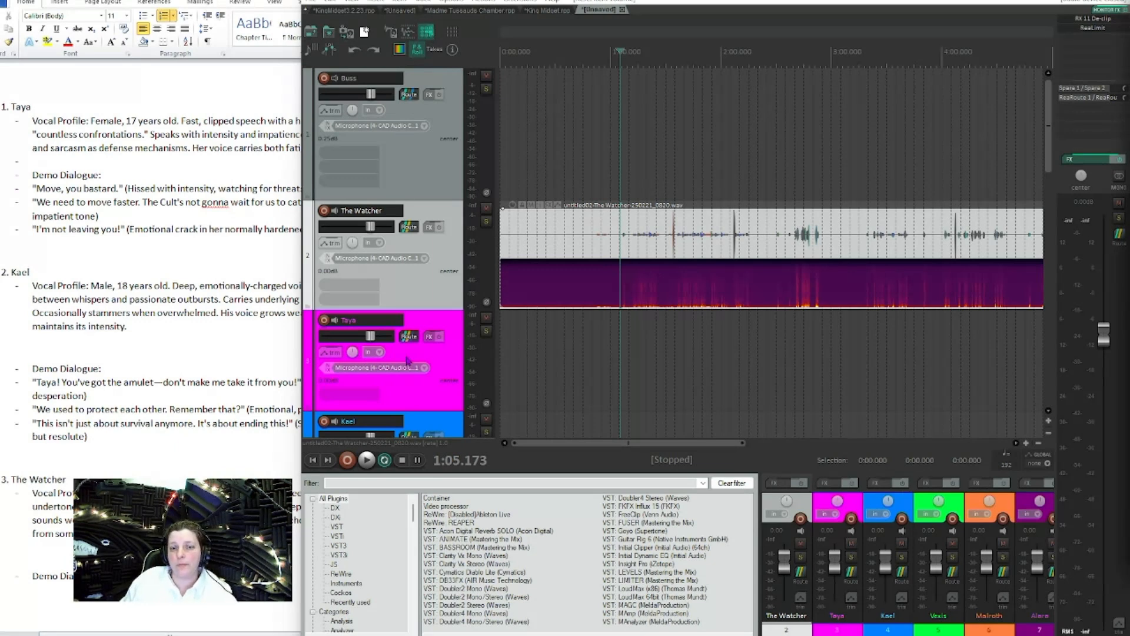
Step: Review the project's track list from Buss through the character tracks to Noise Floor and the unnamed last track
scroll(407, 361, down, 3)
scroll(407, 360, down, 1)
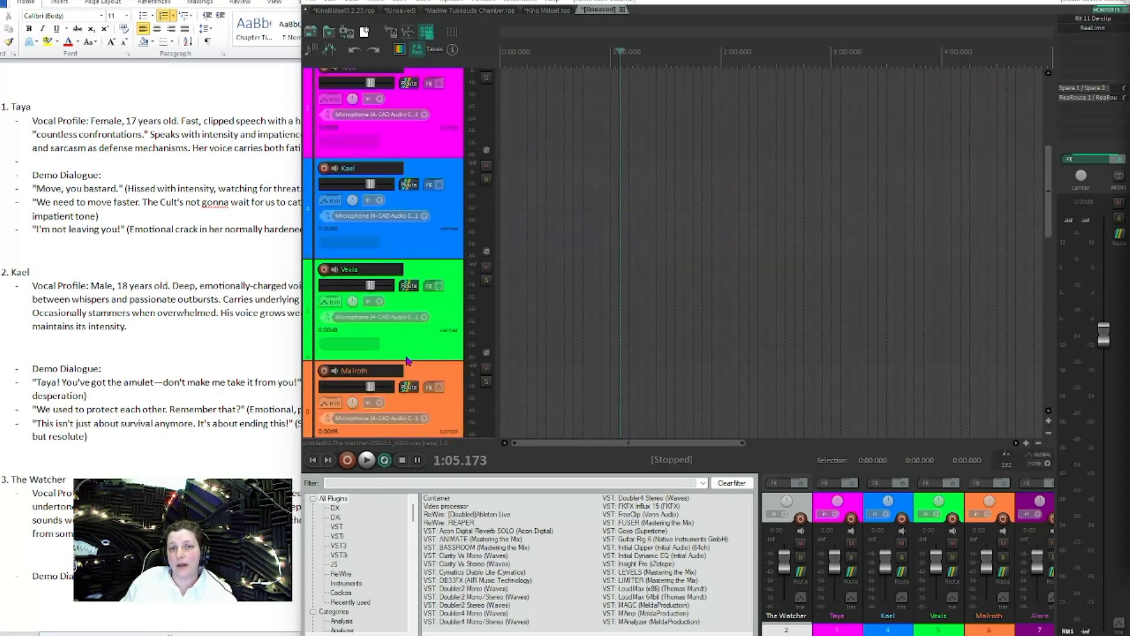
scroll(407, 361, down, 2)
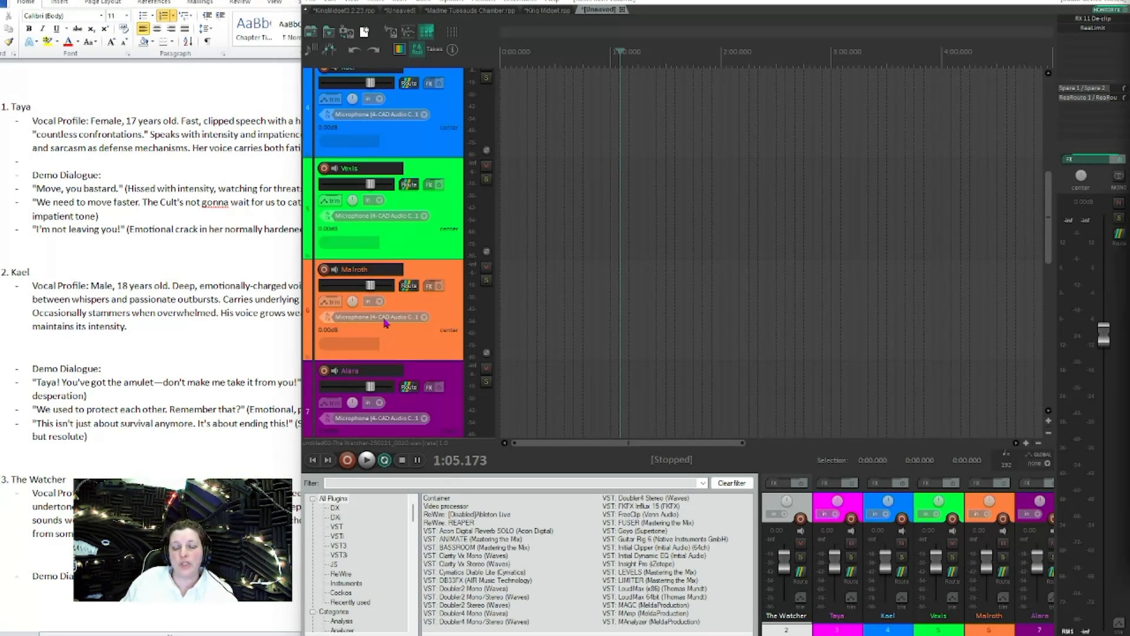
scroll(385, 322, down, 6)
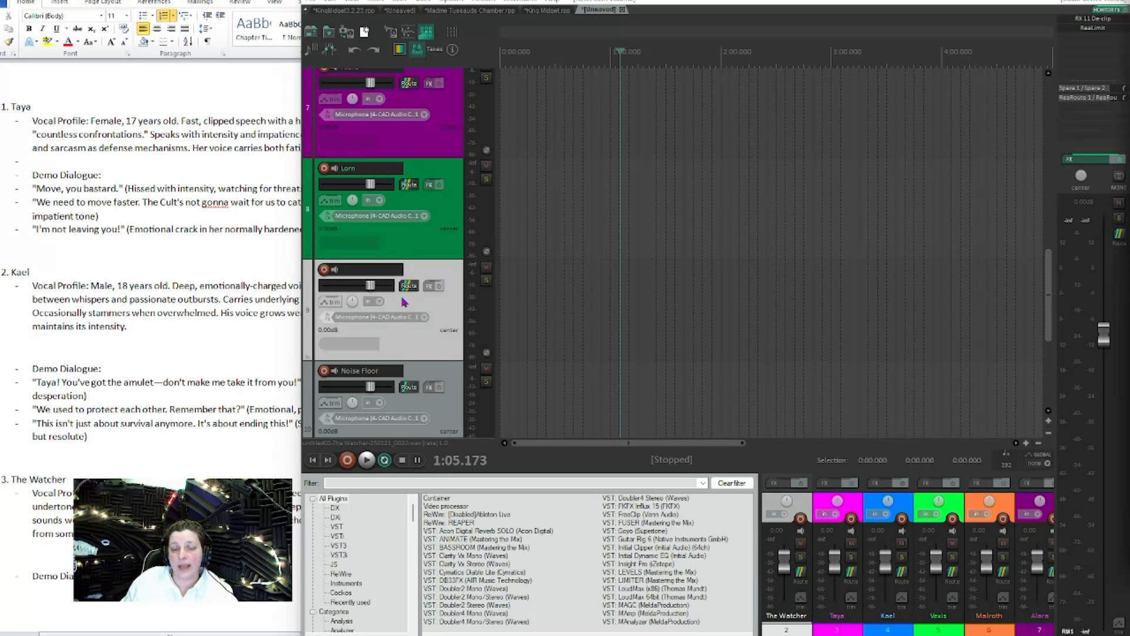
scroll(404, 302, down, 3)
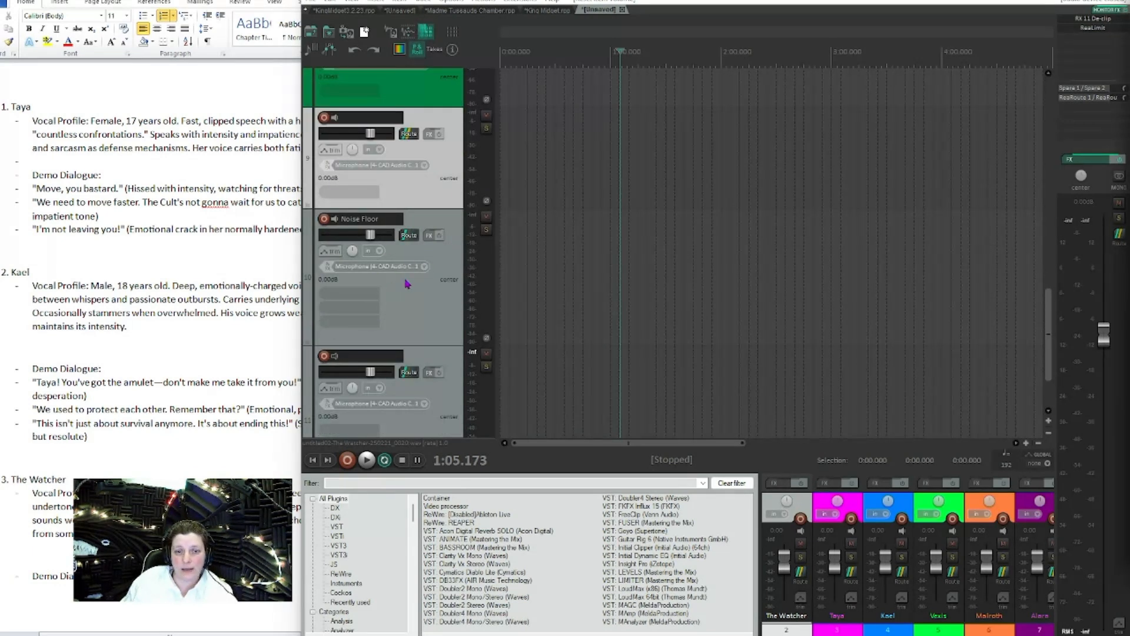
scroll(407, 284, down, 2)
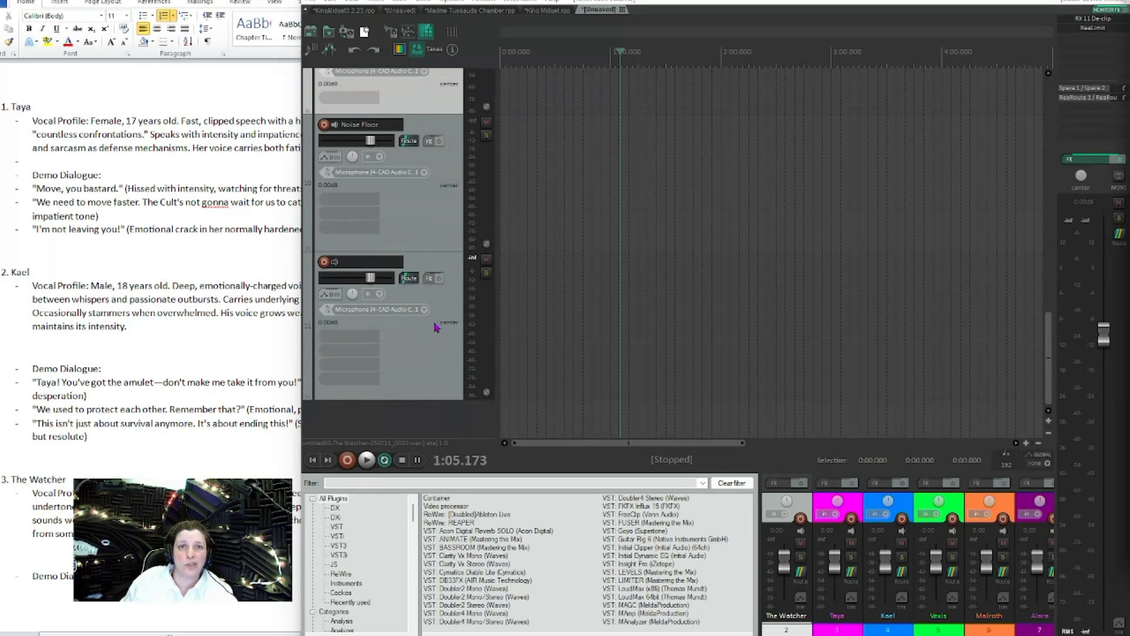
scroll(425, 340, up, 8)
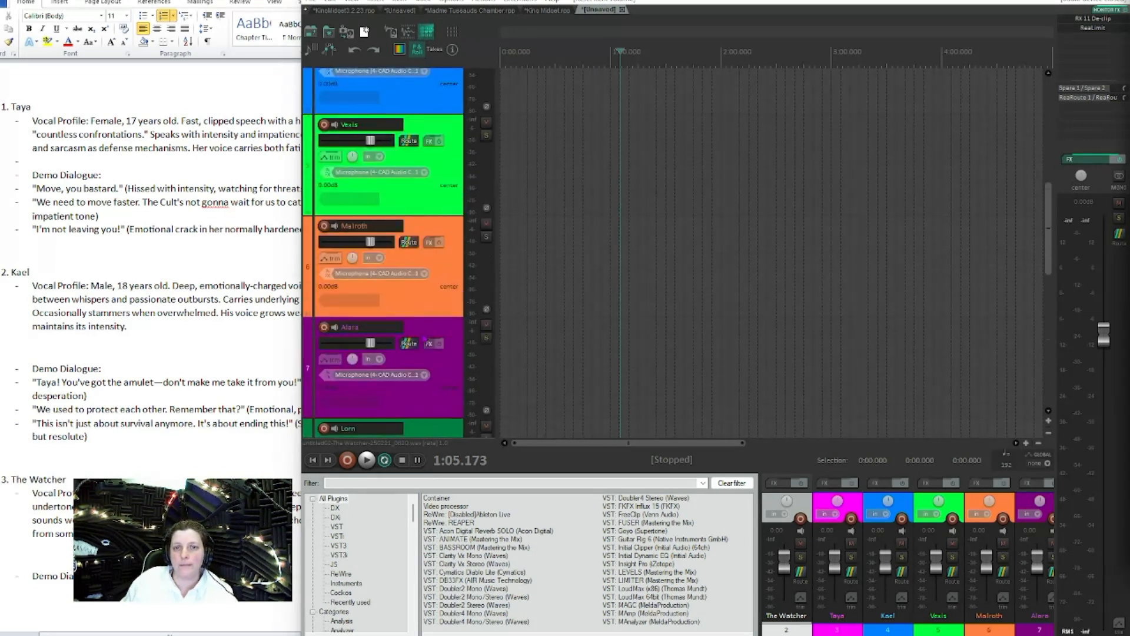
scroll(412, 294, up, 5)
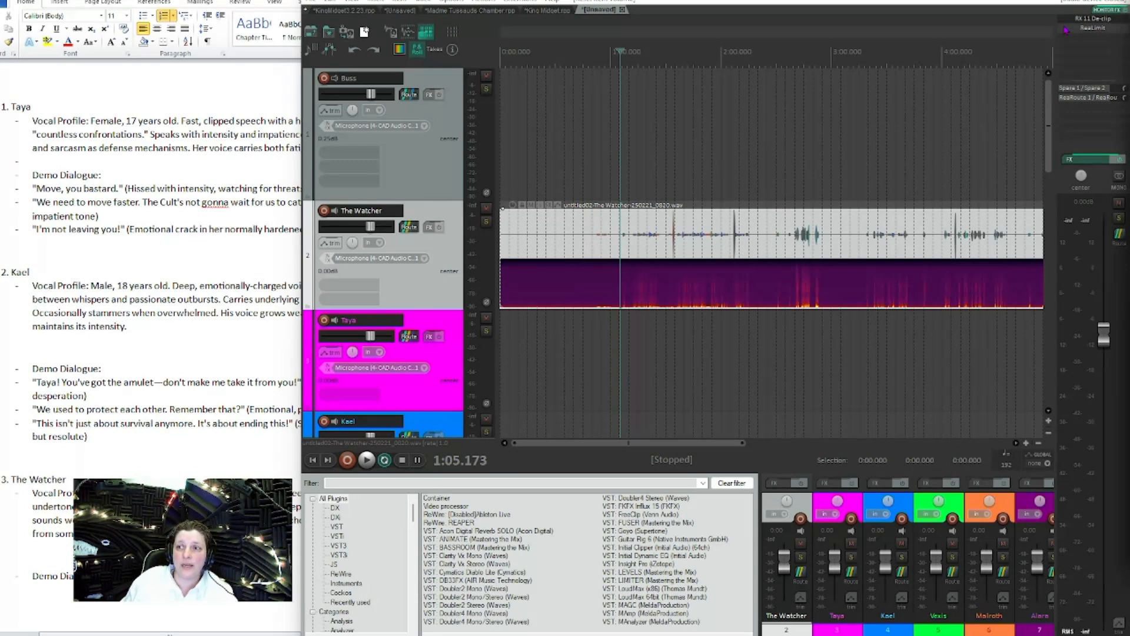
Step: Inspect the master track's ReaLimit settings and the RX 11 De-clip settings and presets, closing both plugins
click(1094, 28)
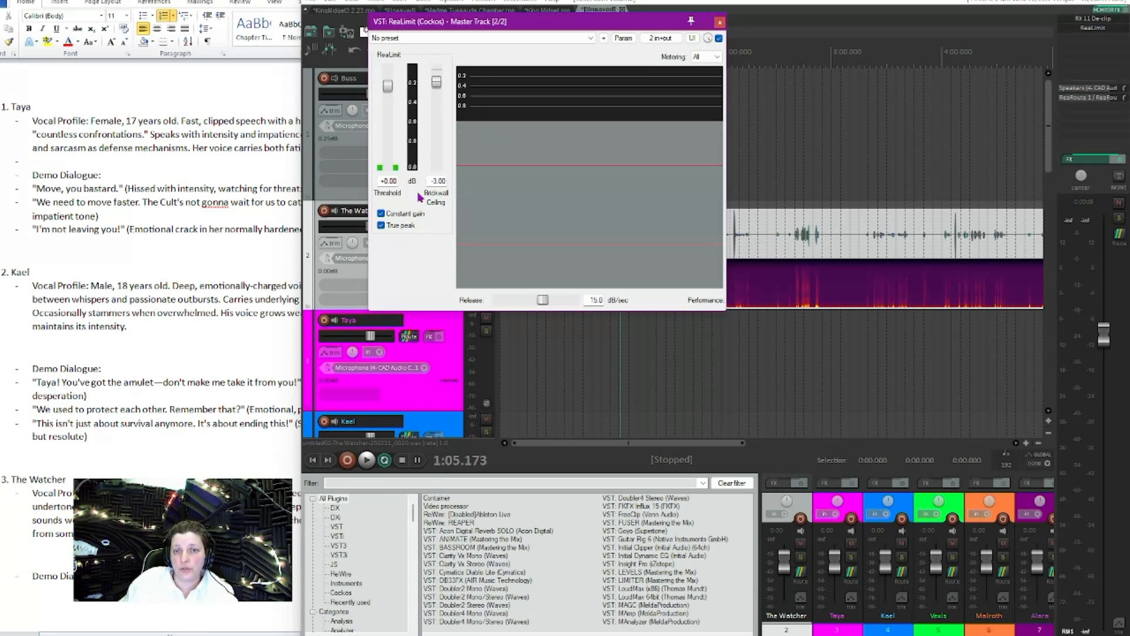
click(720, 23)
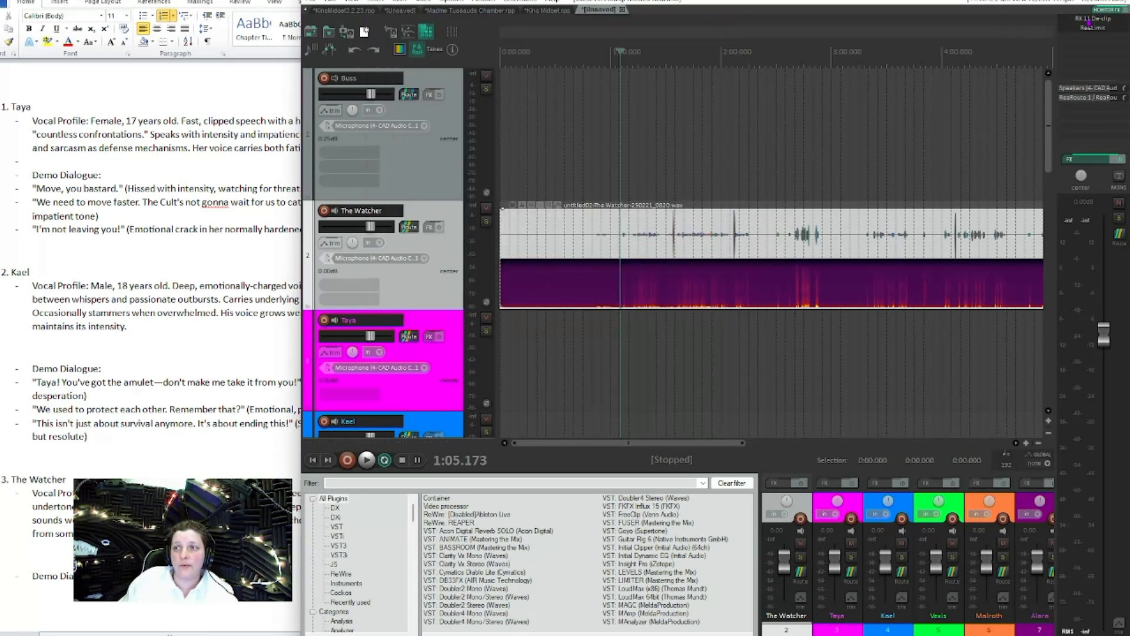
click(1092, 18)
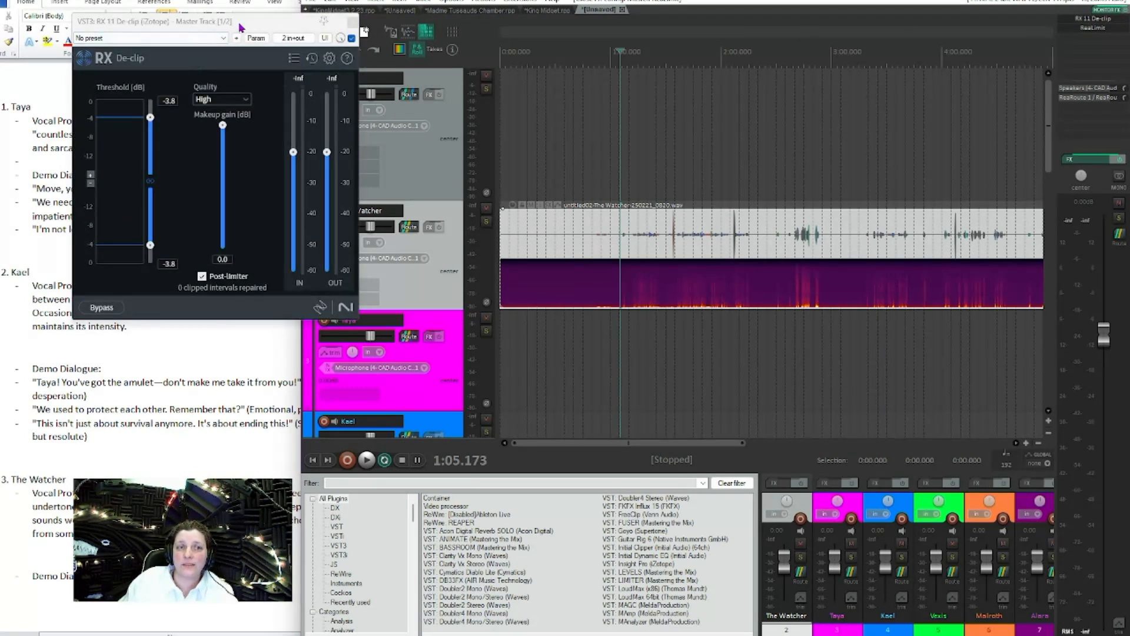
drag(119, 31, 331, 53)
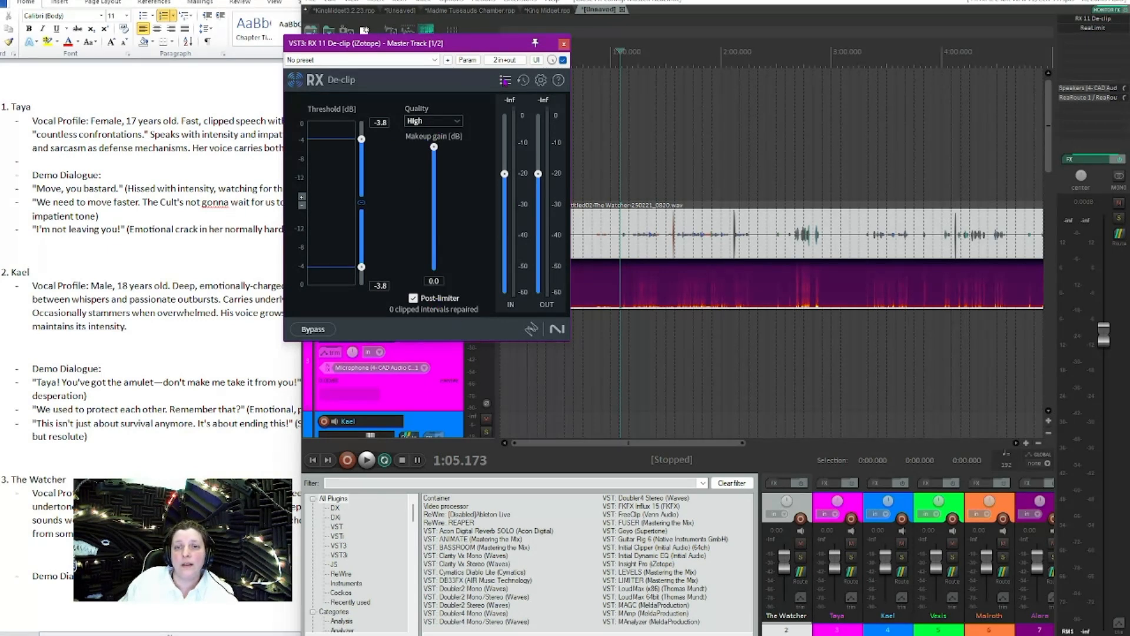
click(505, 80)
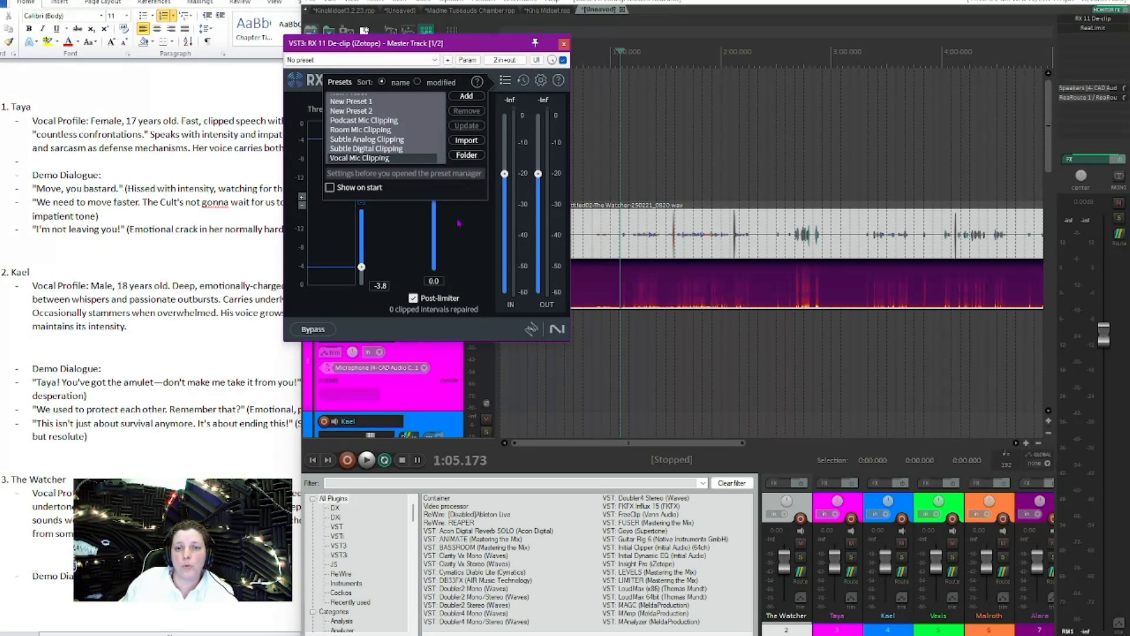
click(563, 44)
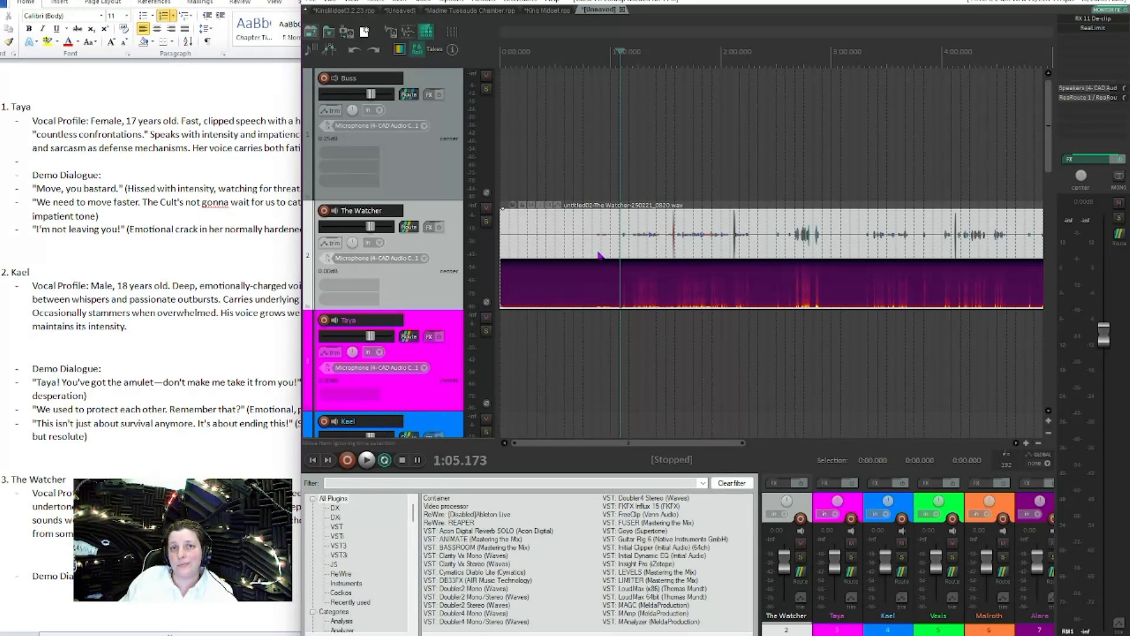
scroll(808, 258, down, 3)
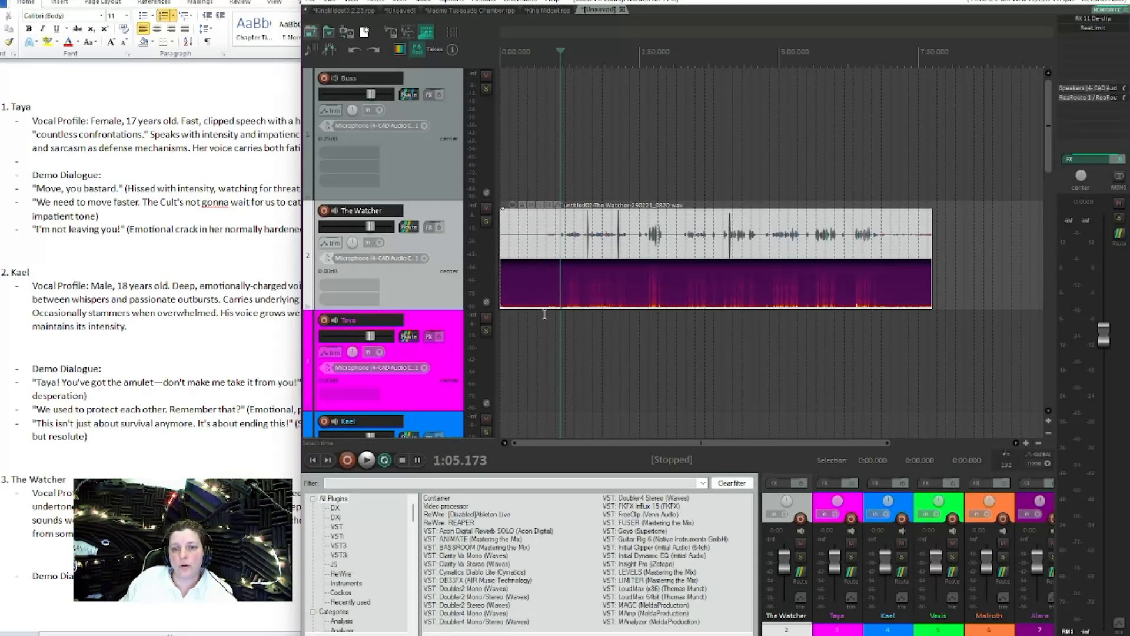
mouse_move(546, 313)
mouse_down()
mouse_move(500, 315)
mouse_move(579, 319)
mouse_up()
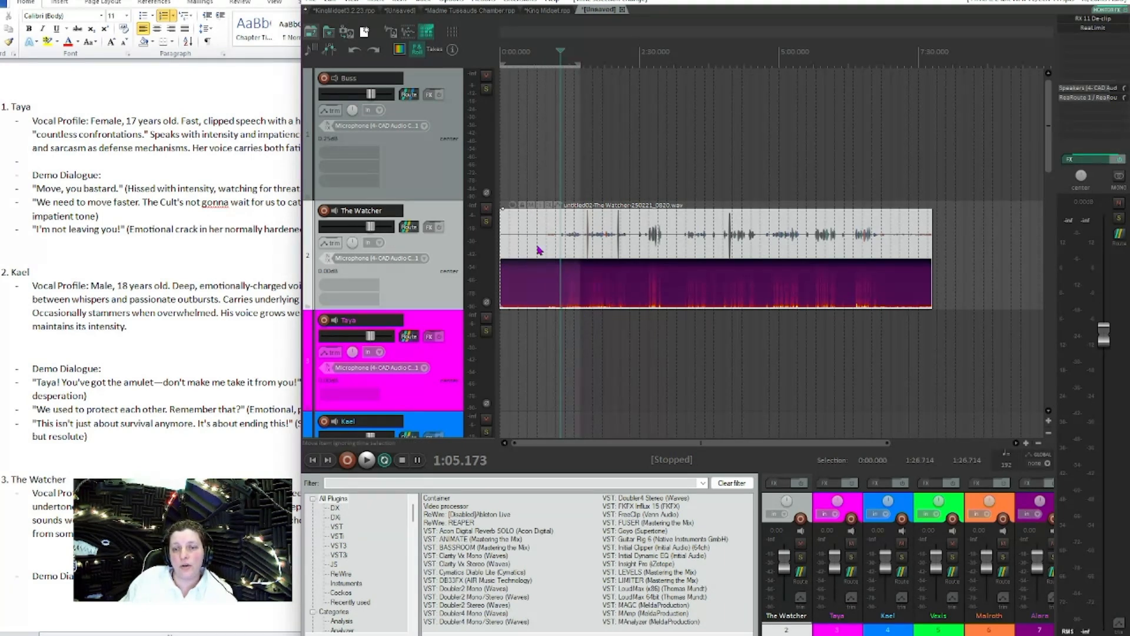
drag(580, 69, 556, 67)
click(568, 65)
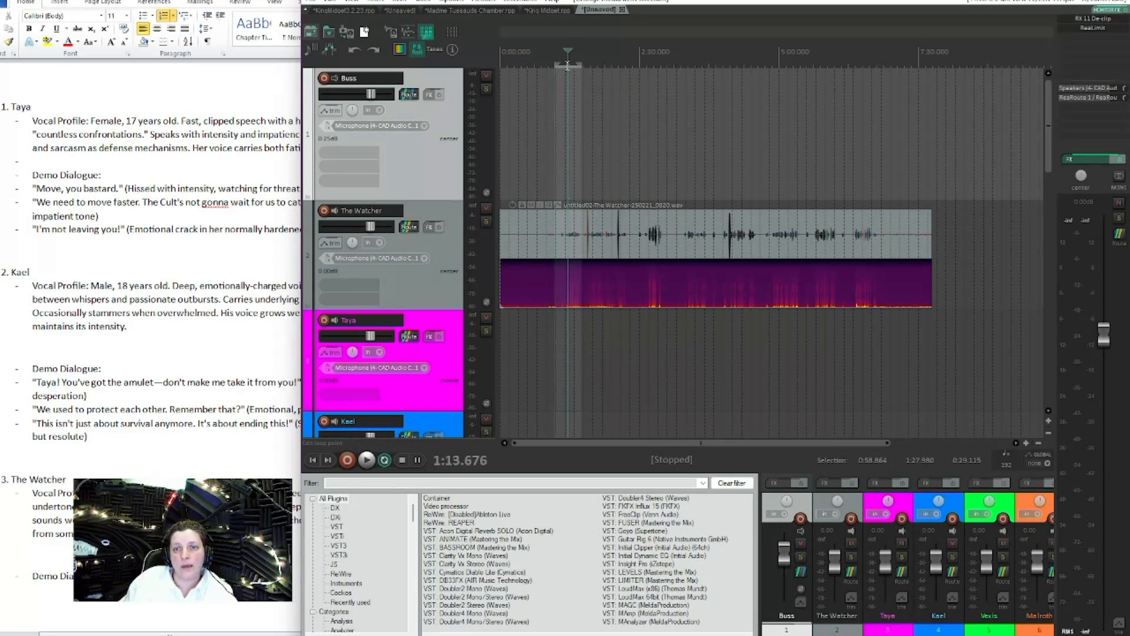
right_click(568, 65)
click(585, 74)
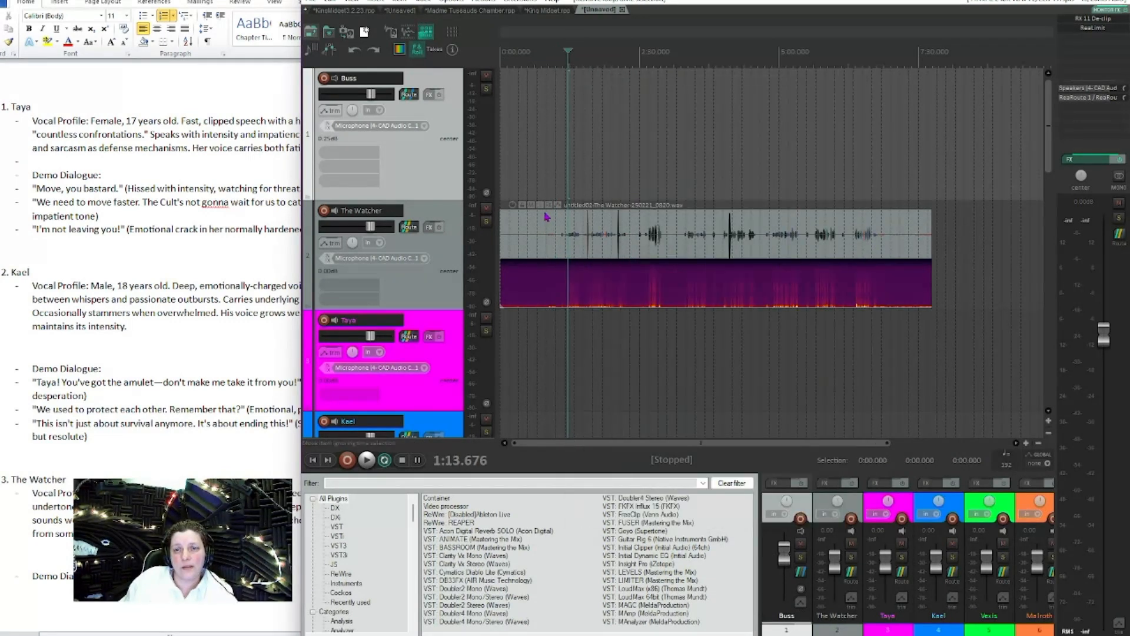
Step: Split The Watcher's recording at about 1:06, where the quiet opening ends, and move that opening to the Noise Floor track
scroll(545, 218, up, 5)
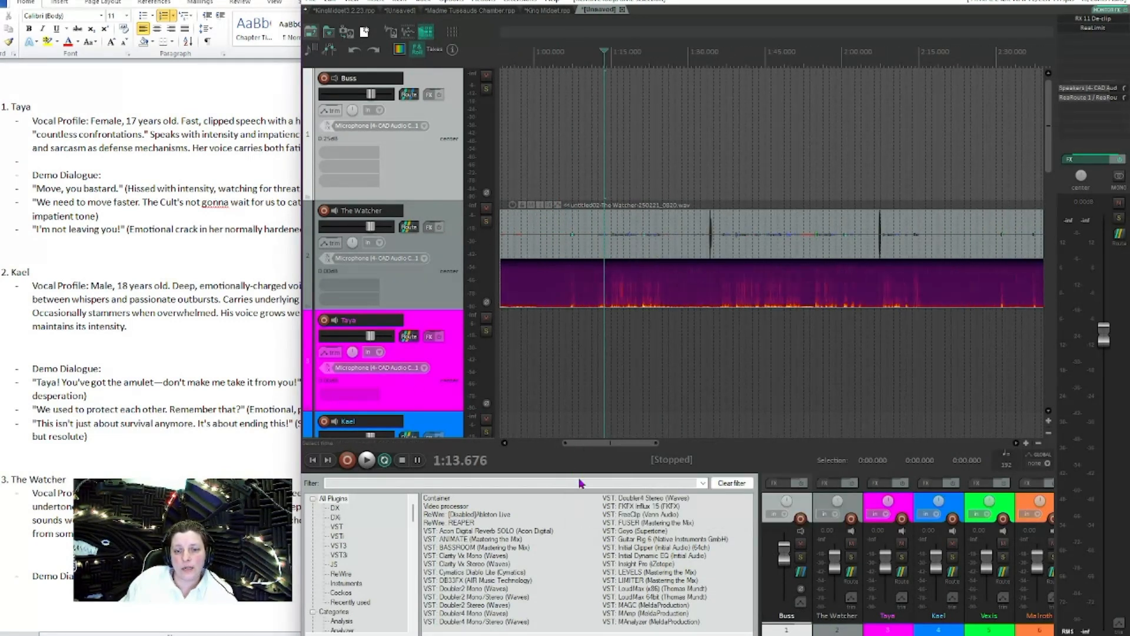
drag(630, 445, 579, 447)
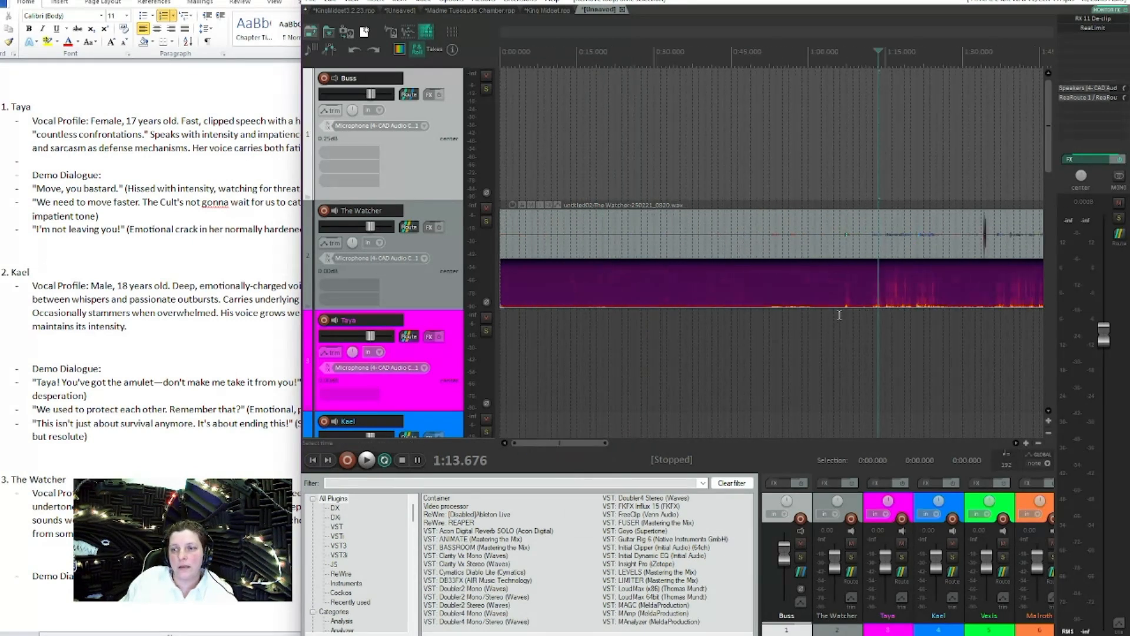
drag(842, 310, 501, 303)
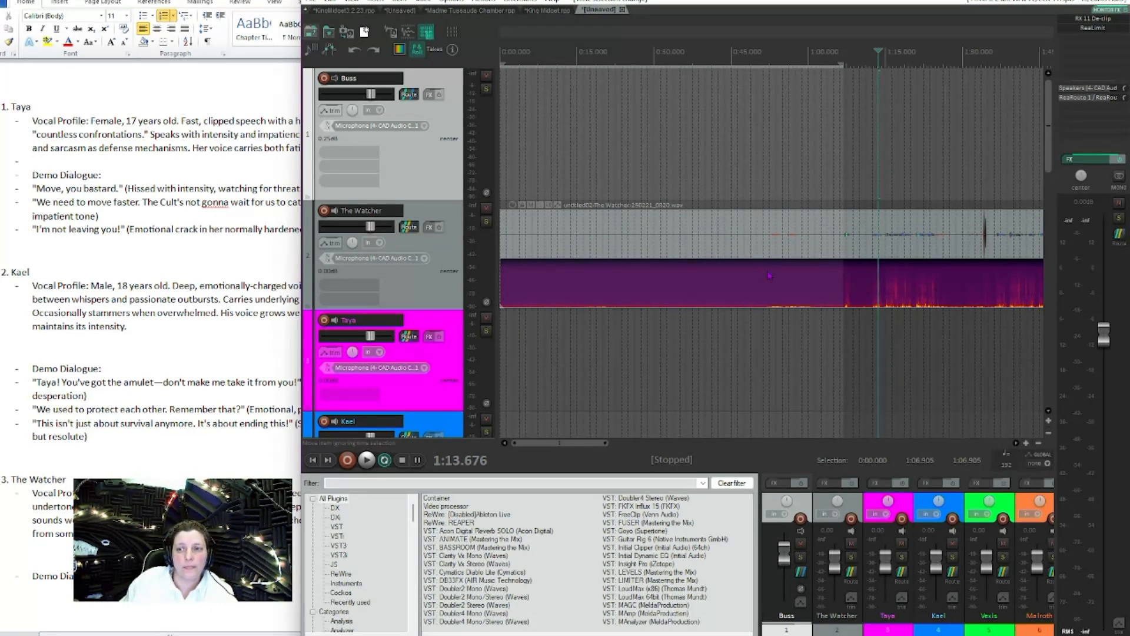
click(842, 269)
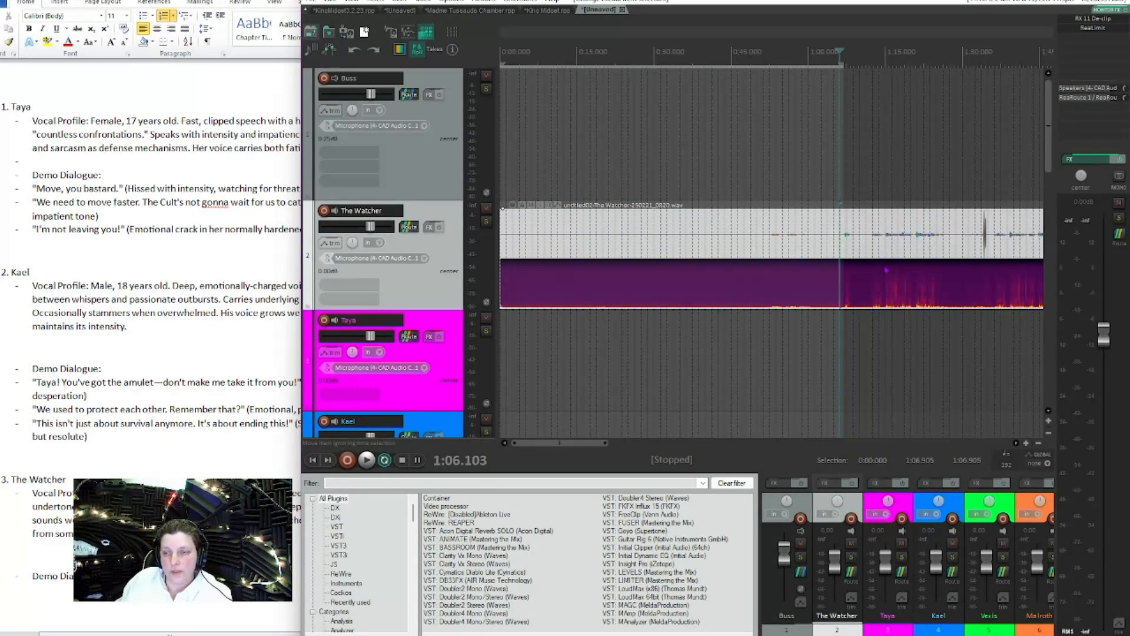
key(s)
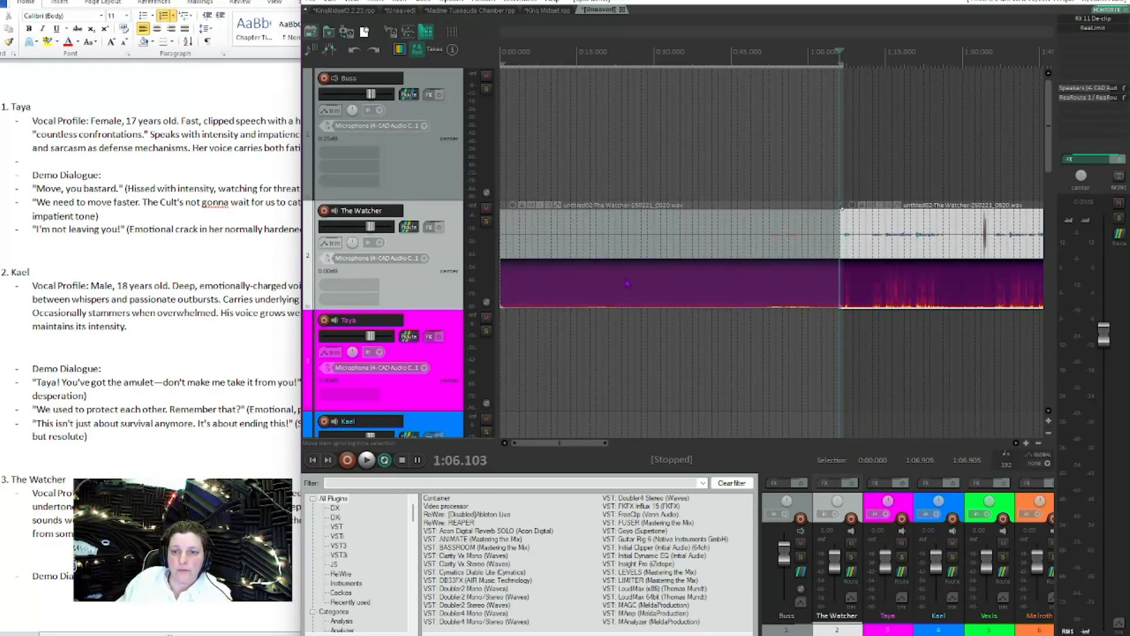
click(719, 319)
drag(671, 276, 606, 165)
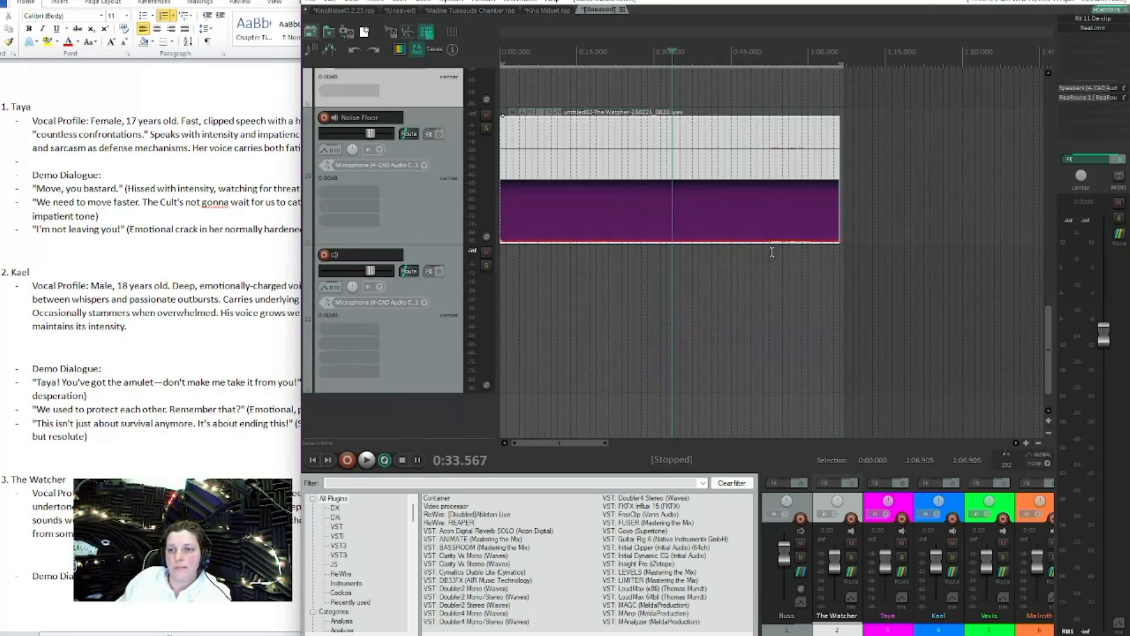
Step: Cut the sections from about 0:52 to 1:01 and 0:05.6 to 0:07.2 out of the Noise Floor clip, closing the gaps
drag(766, 244, 794, 201)
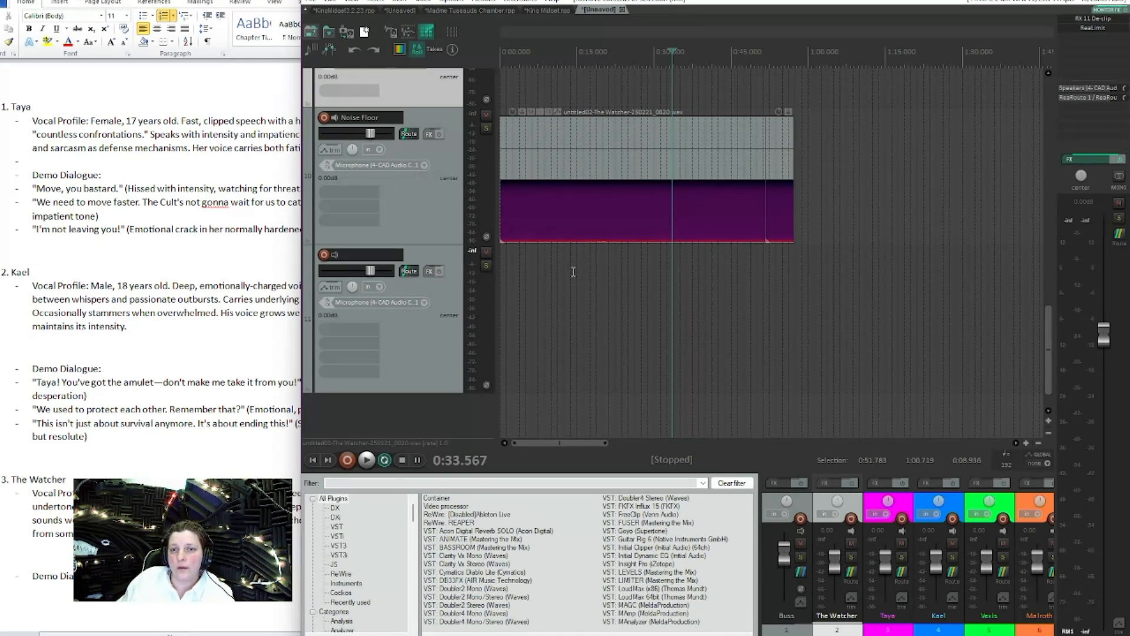
drag(530, 241, 537, 241)
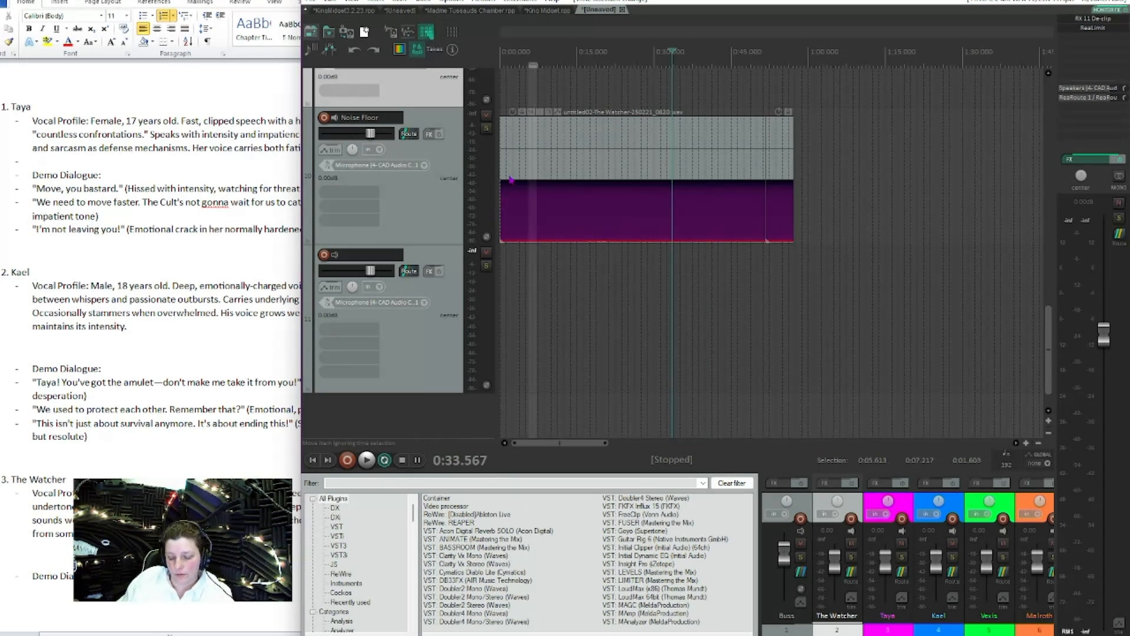
key(space)
key(space)
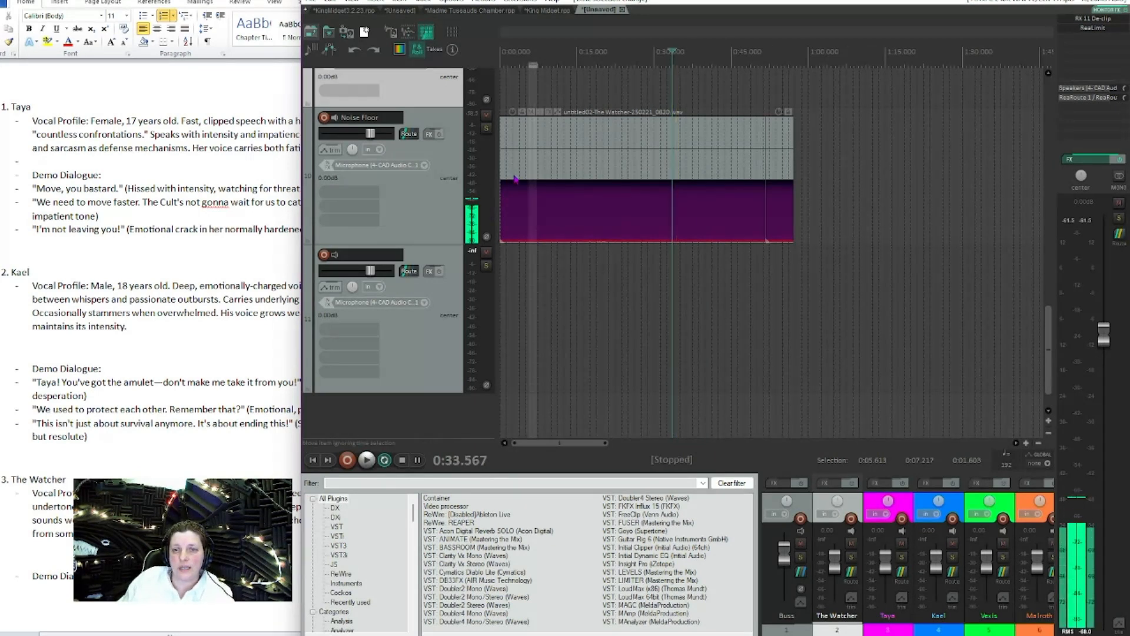
key(ctrl+Delete)
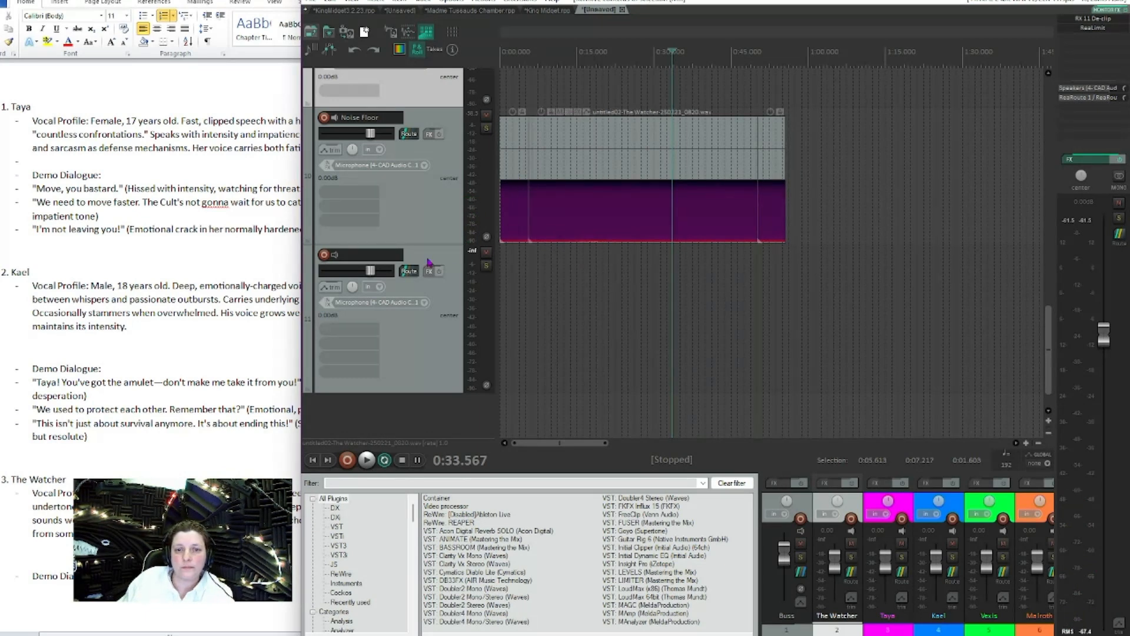
Step: Move the remaining clip on The Watcher's track to the start of the timeline
scroll(403, 131, up, 8)
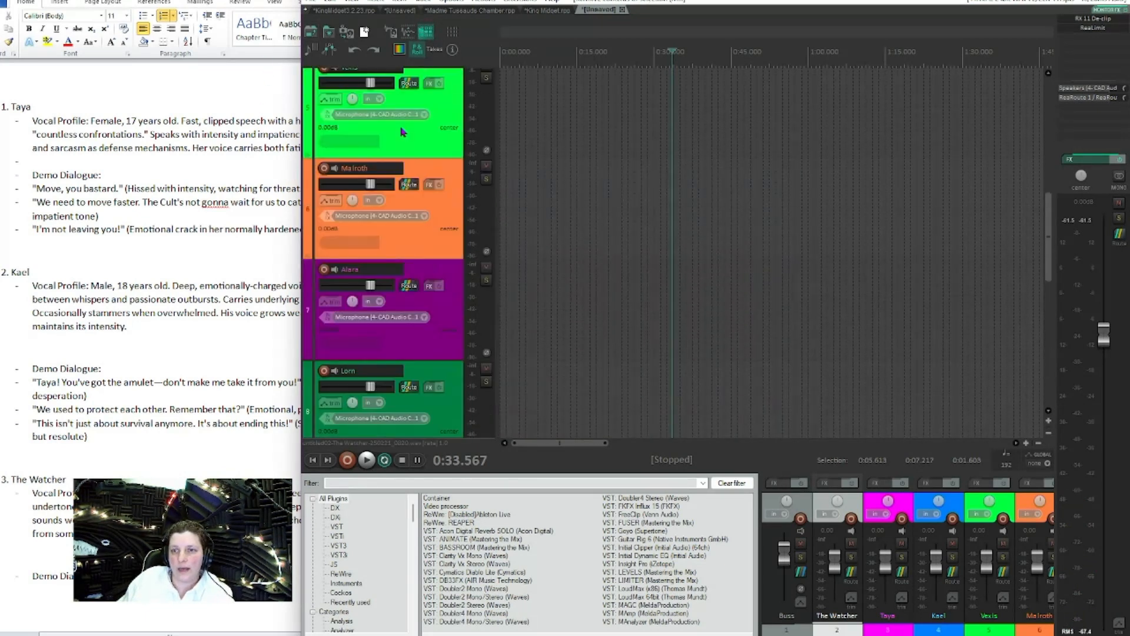
scroll(402, 132, up, 3)
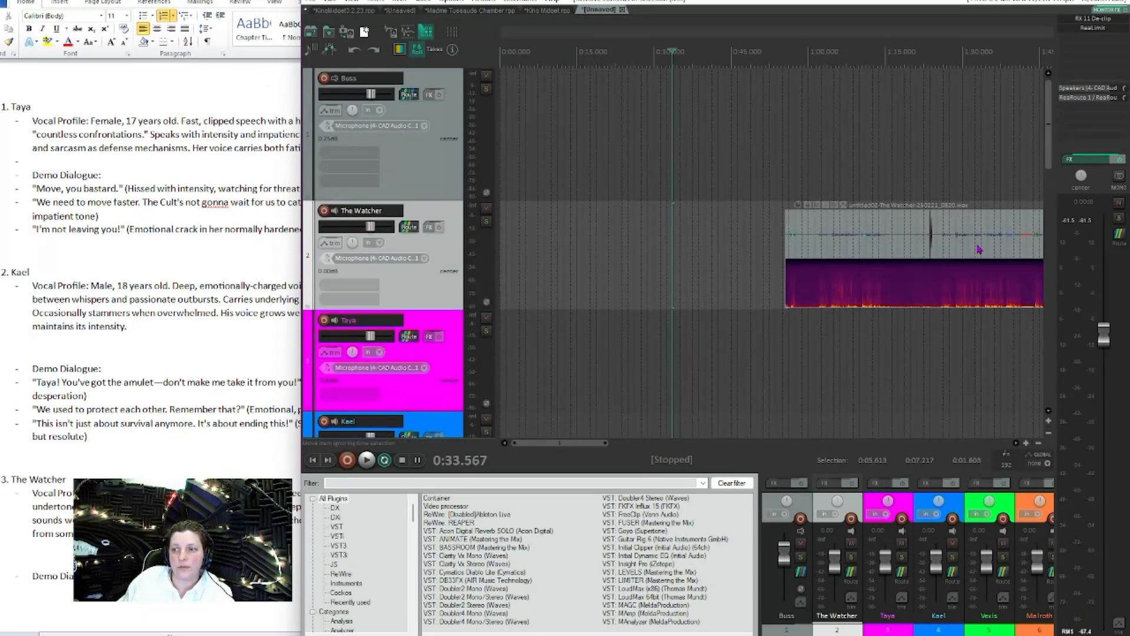
drag(979, 249, 601, 256)
scroll(710, 258, down, 8)
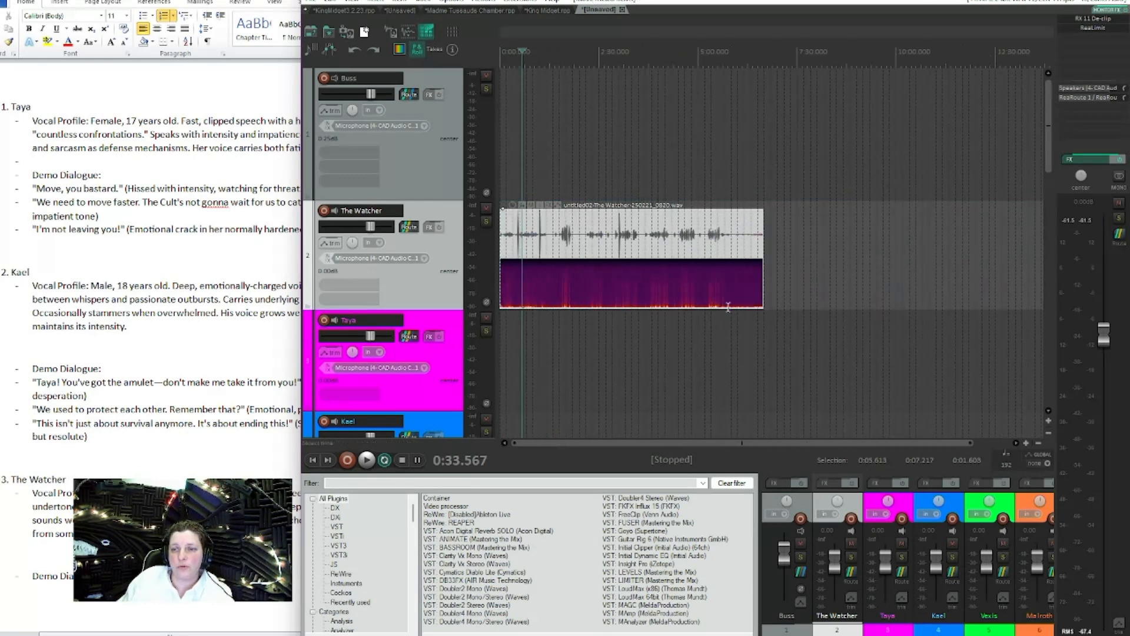
drag(728, 308, 773, 315)
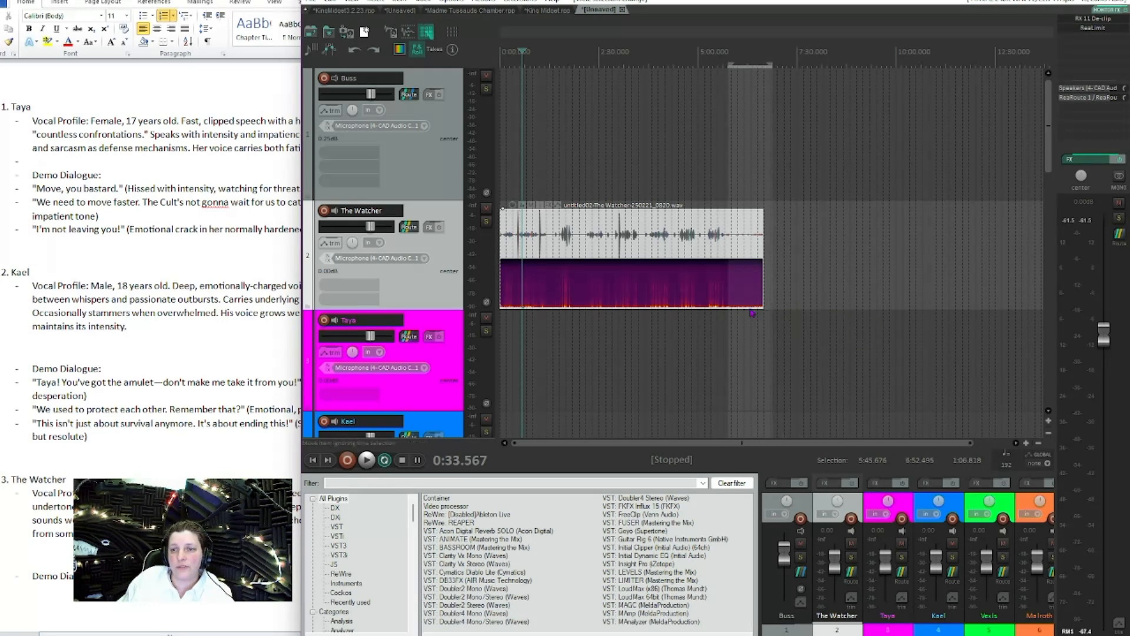
click(609, 323)
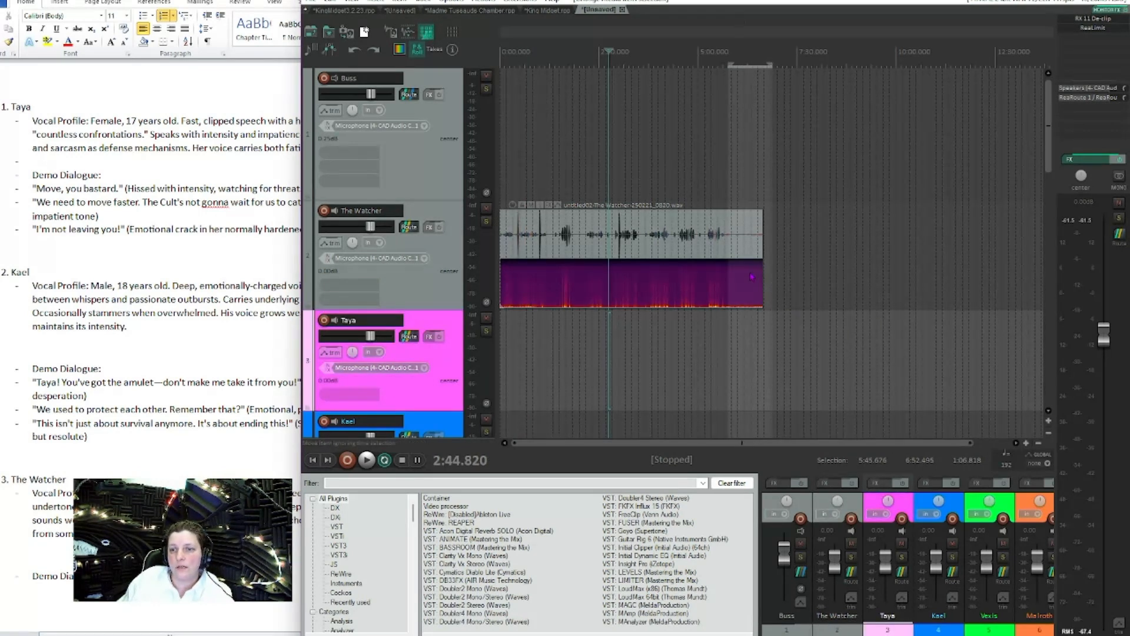
scroll(749, 280, up, 7)
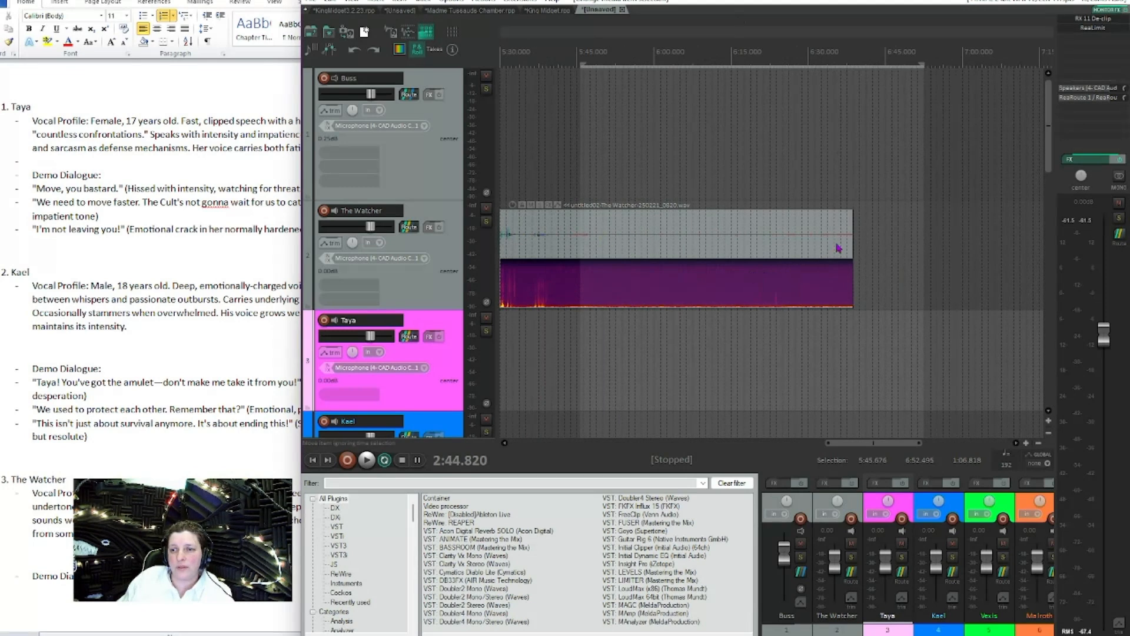
scroll(648, 126, down, 7)
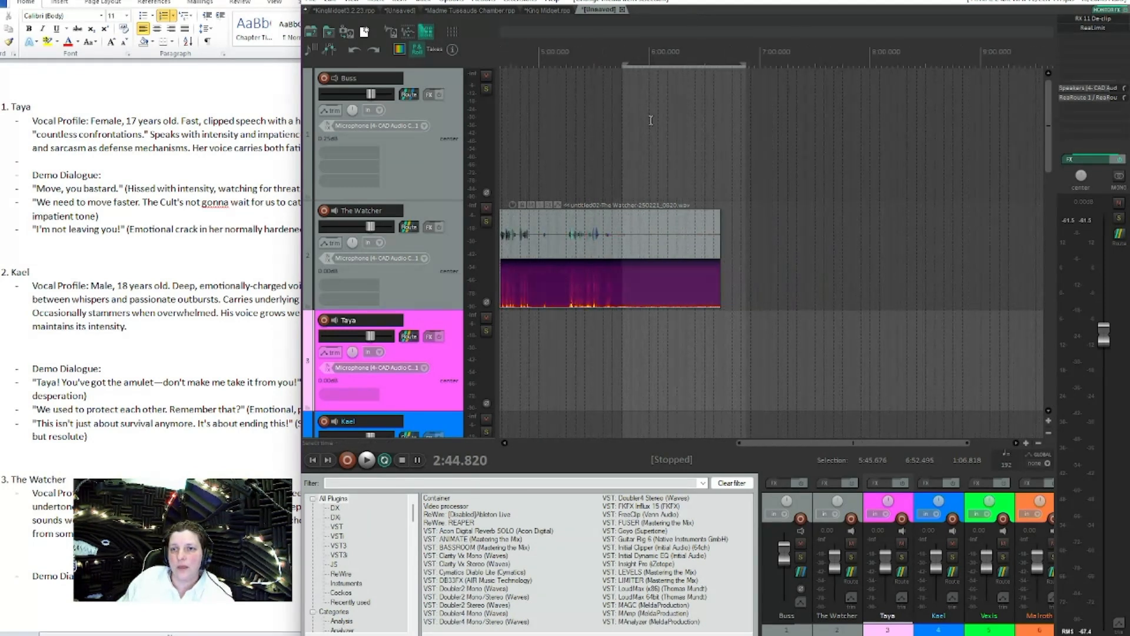
right_click(664, 72)
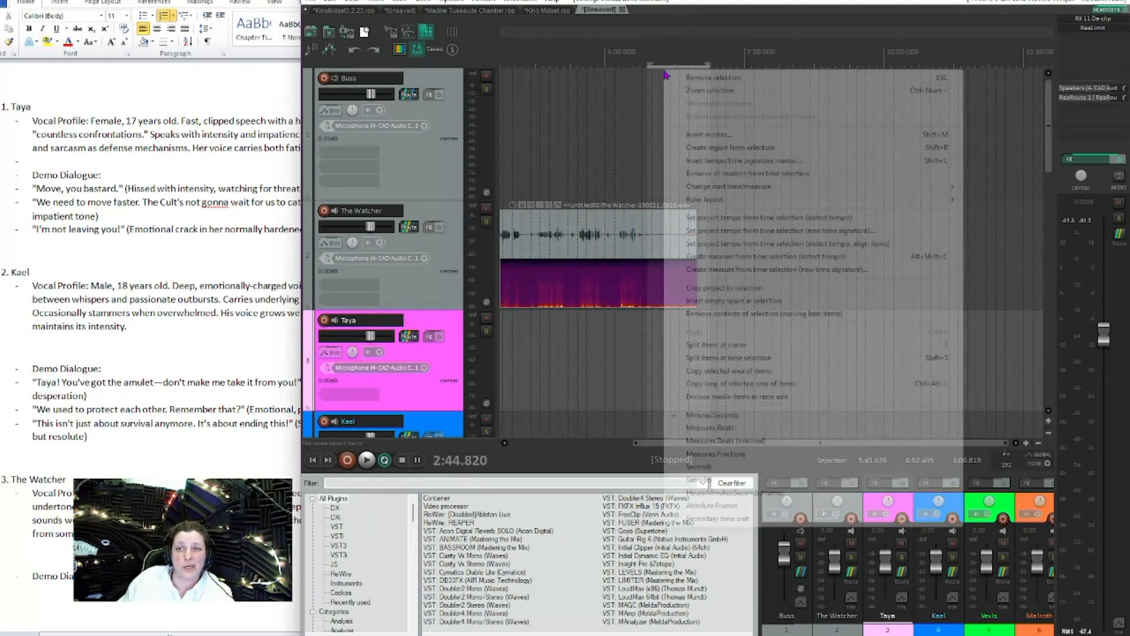
click(696, 82)
Step: Copy the clips on the Noise Floor track and paste them twice, end to end, after the originals
scroll(430, 238, down, 10)
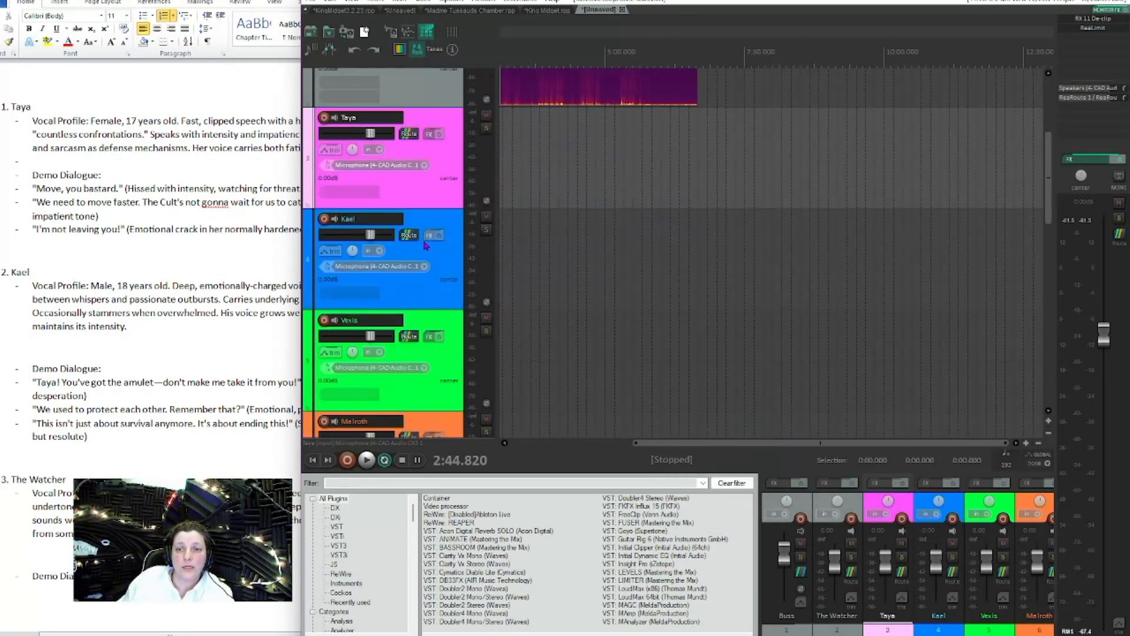
scroll(430, 239, down, 5)
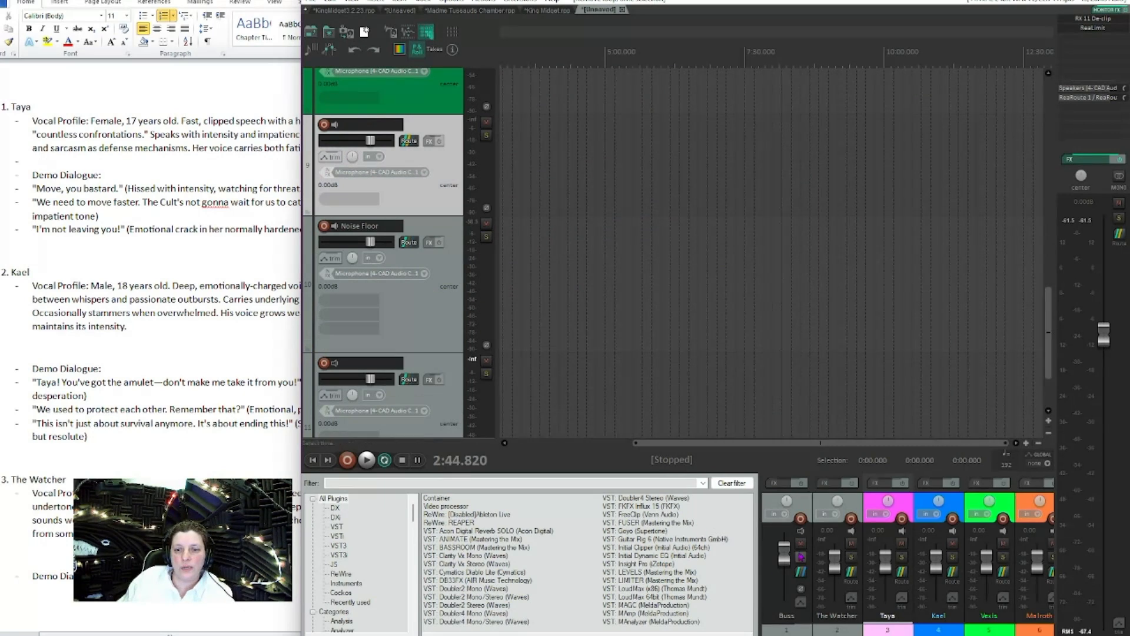
drag(767, 443, 498, 464)
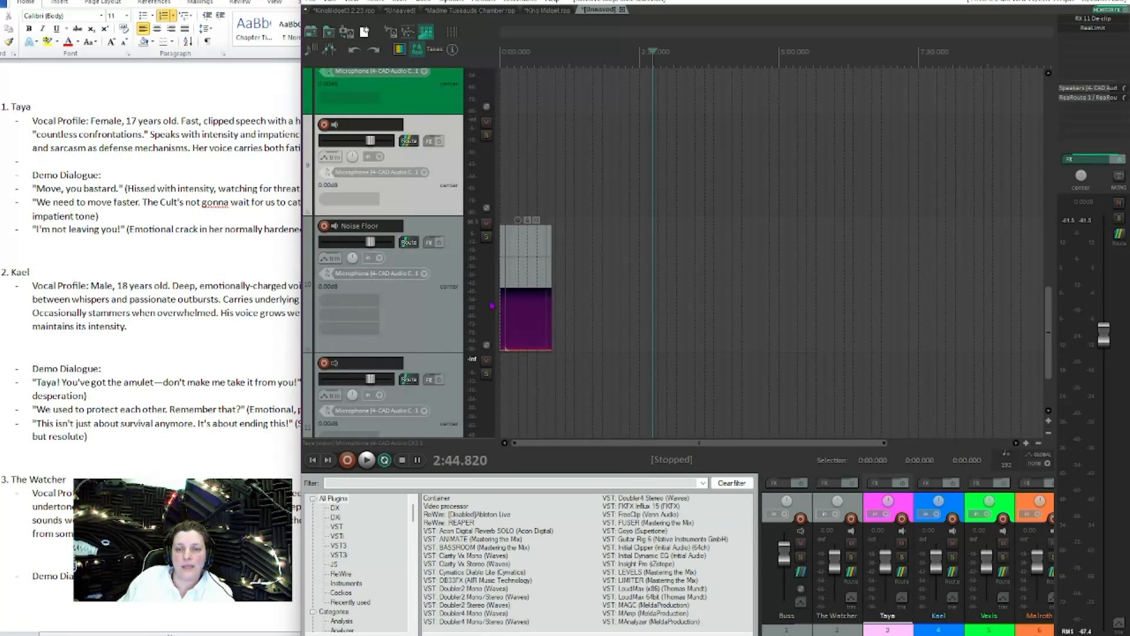
scroll(528, 310, up, 2)
scroll(529, 310, up, 2)
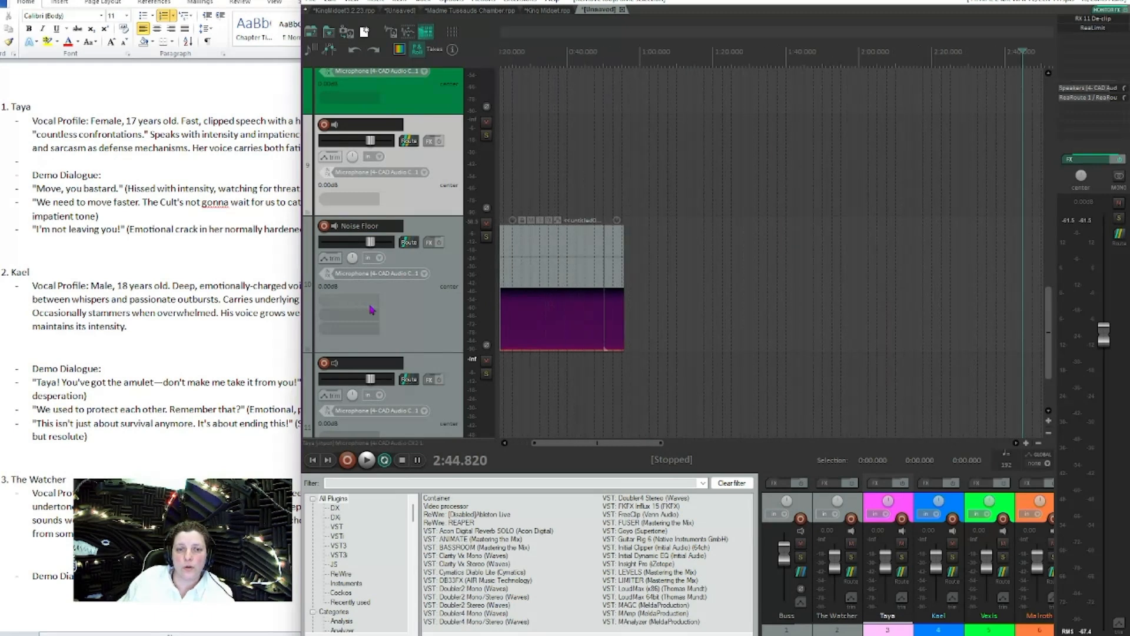
click(430, 314)
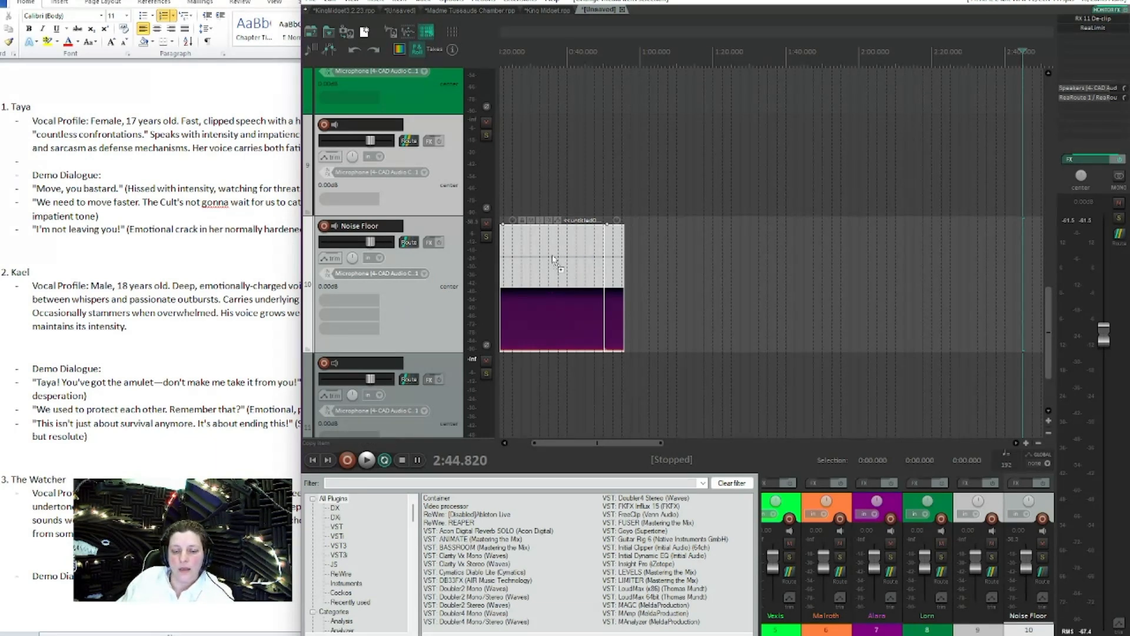
key(ctrl+v)
key(ctrl+v)
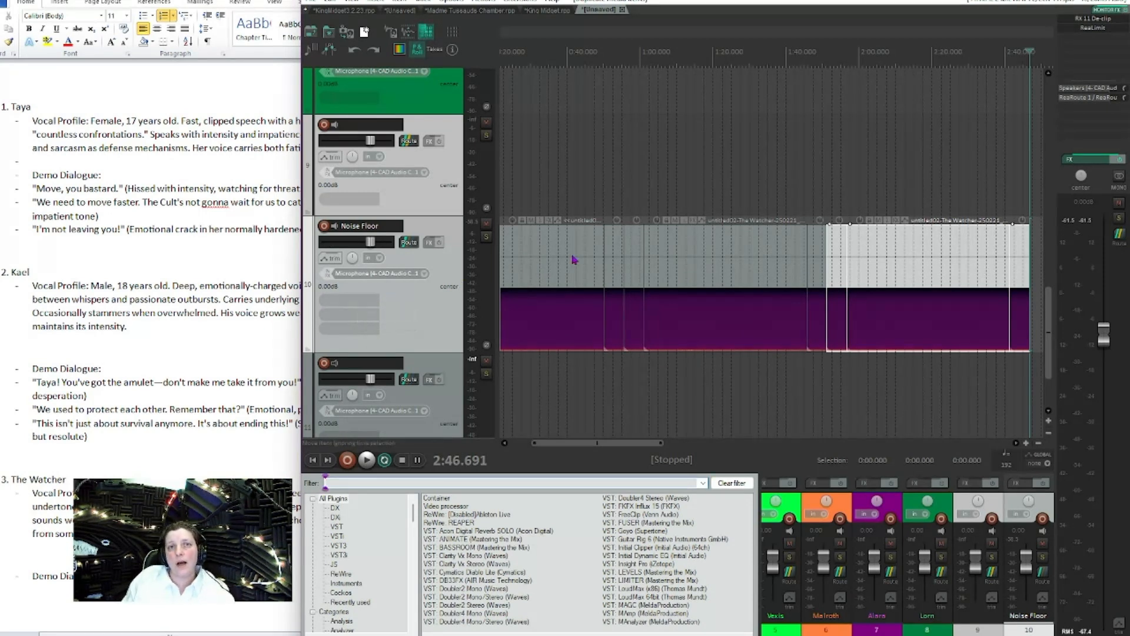
Step: Find the Waves Clarity Vx Mono plugin, insert it on the Noise Floor track and open it in its own window
double_click(413, 340)
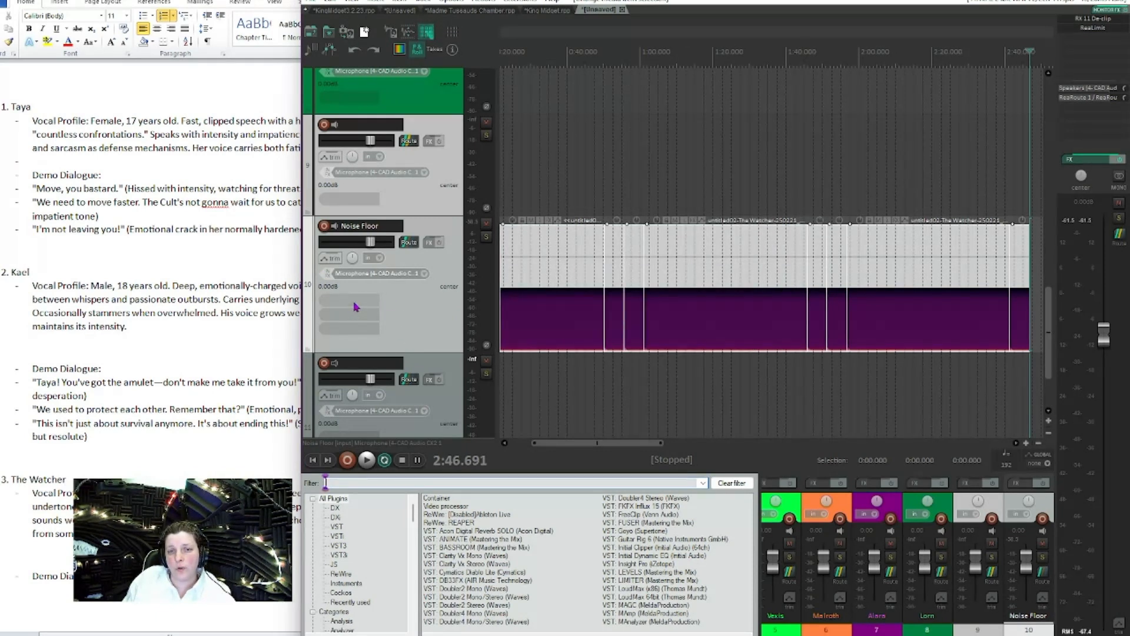
text(c)
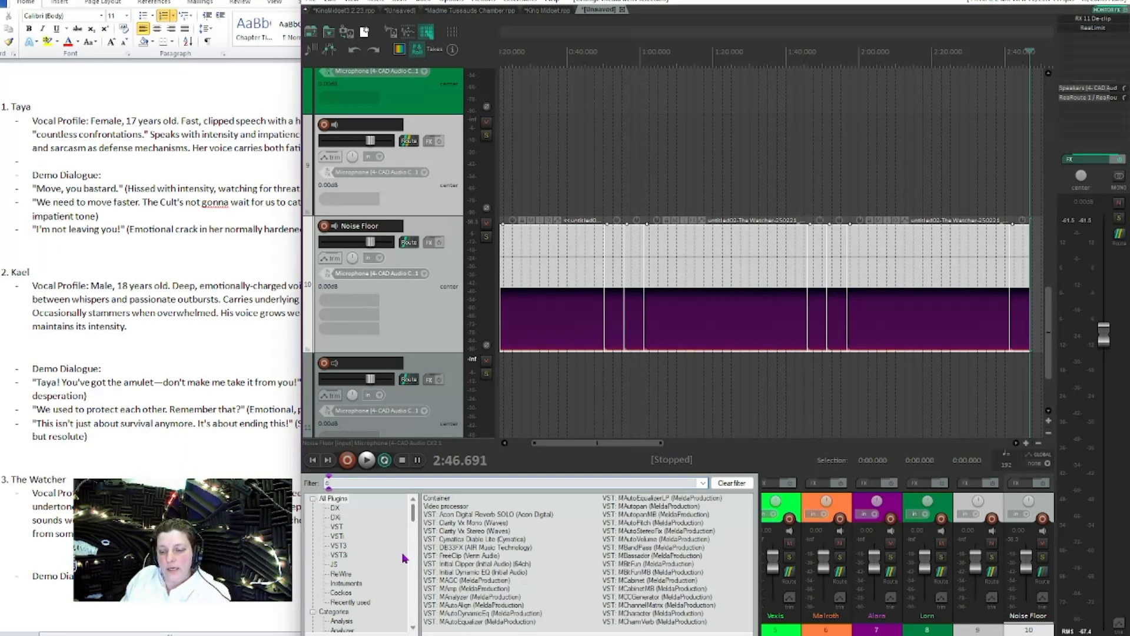
text(l)
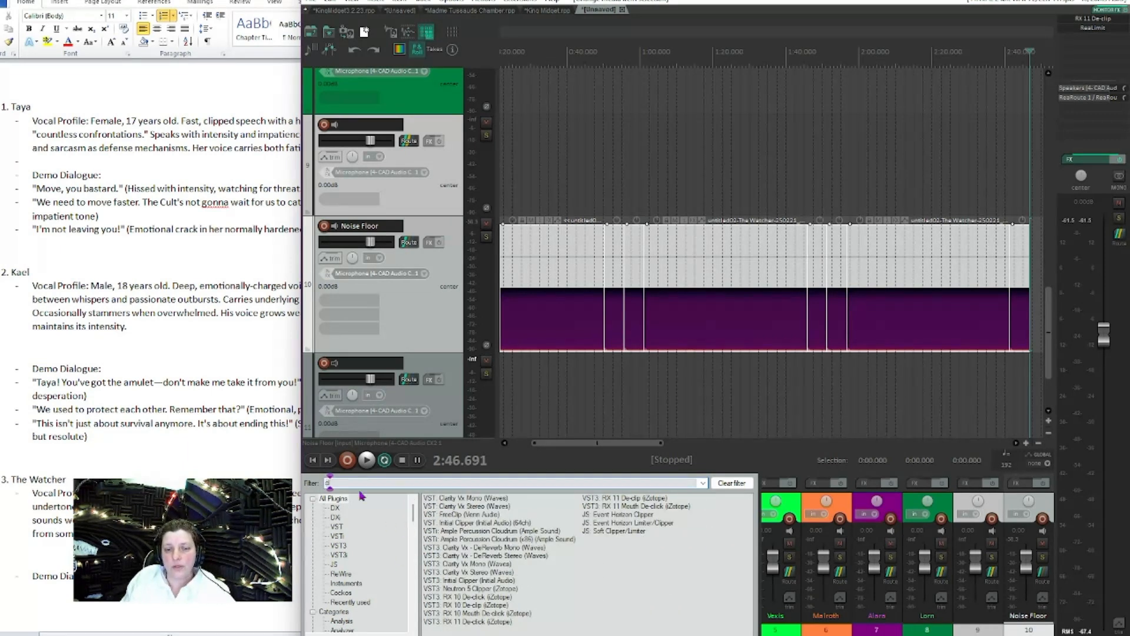
drag(331, 483, 321, 482)
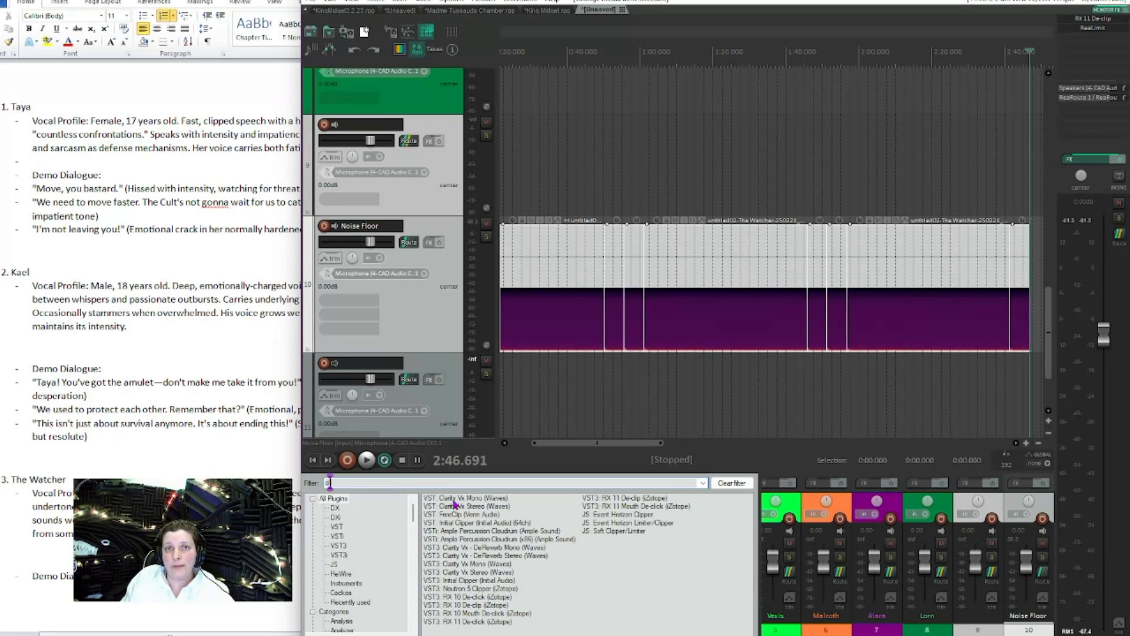
double_click(454, 500)
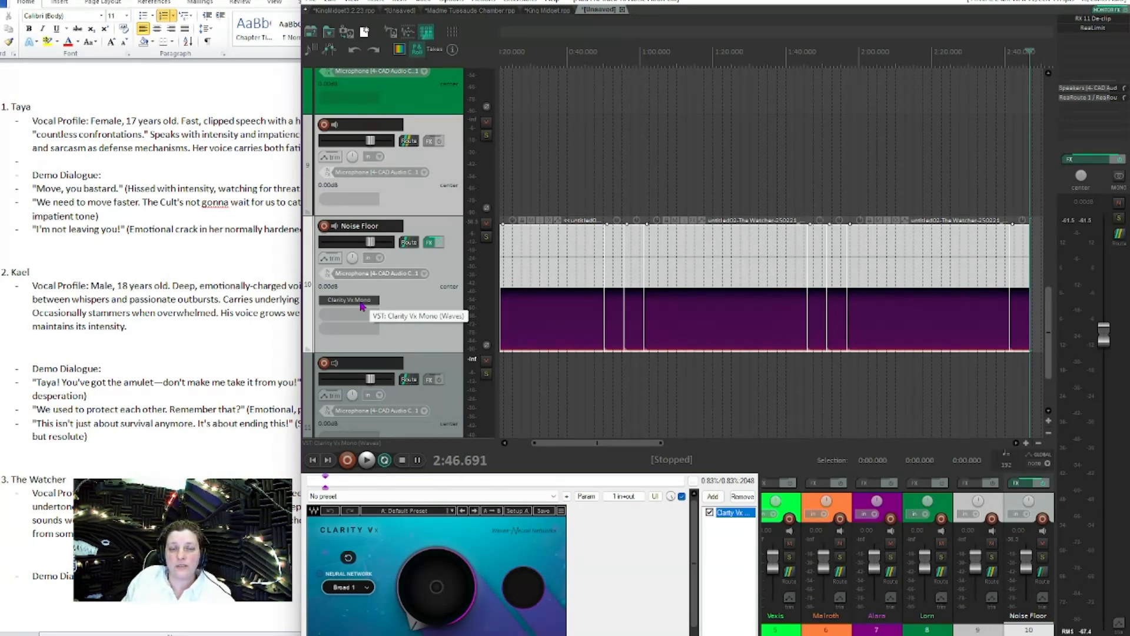
click(363, 302)
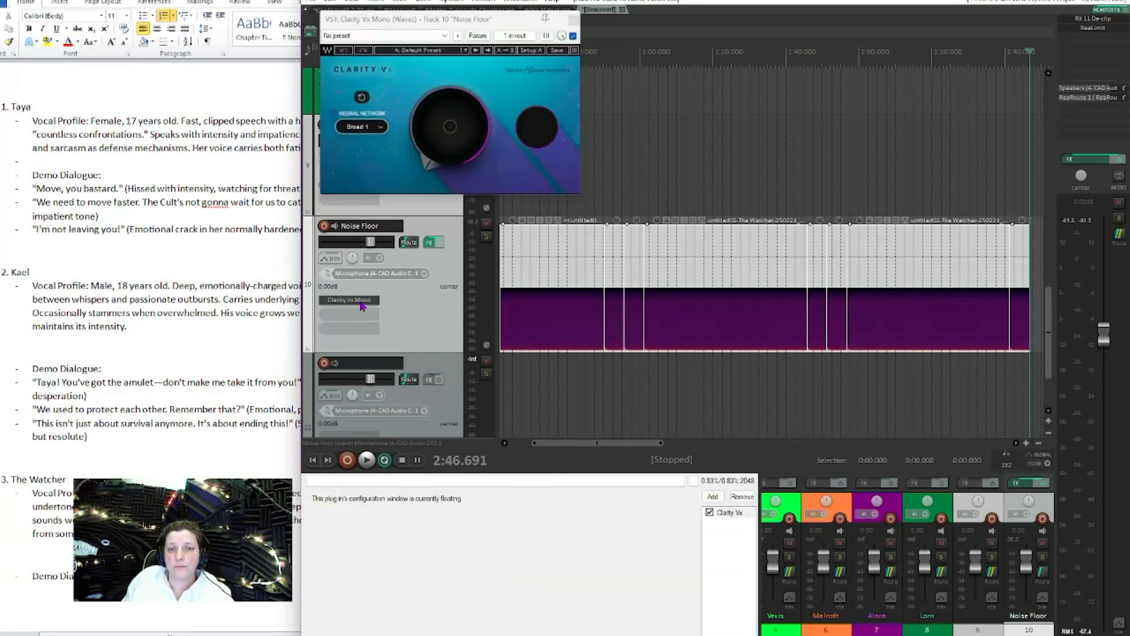
Step: Try Clarity Vx's ambience reduction at 100, and turn it back down to nearly zero
drag(453, 150, 454, 71)
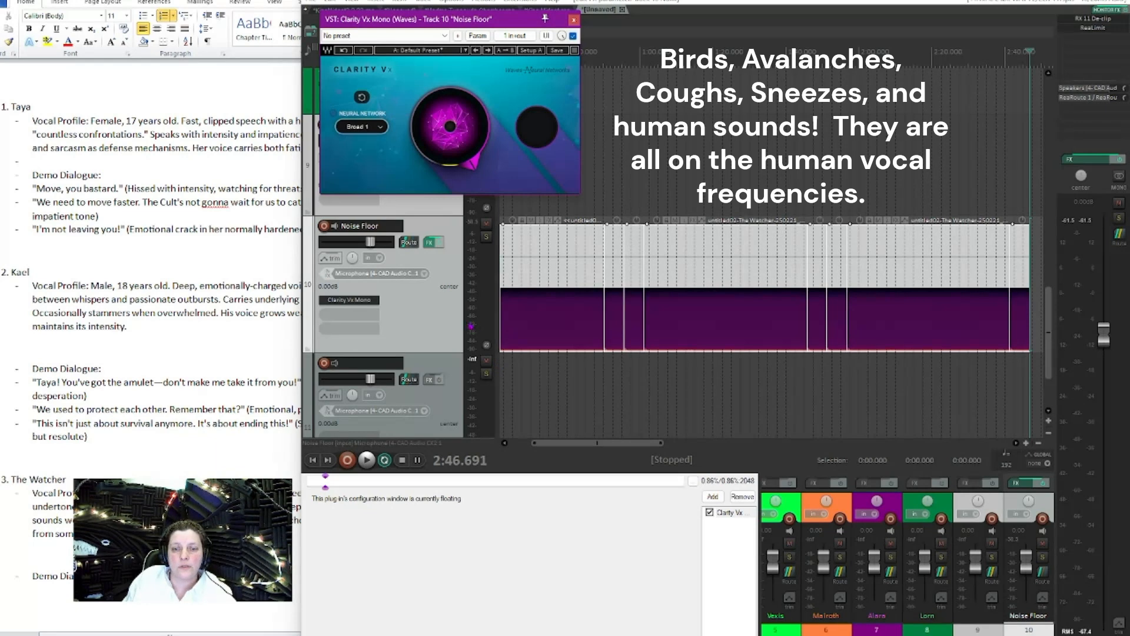
click(415, 309)
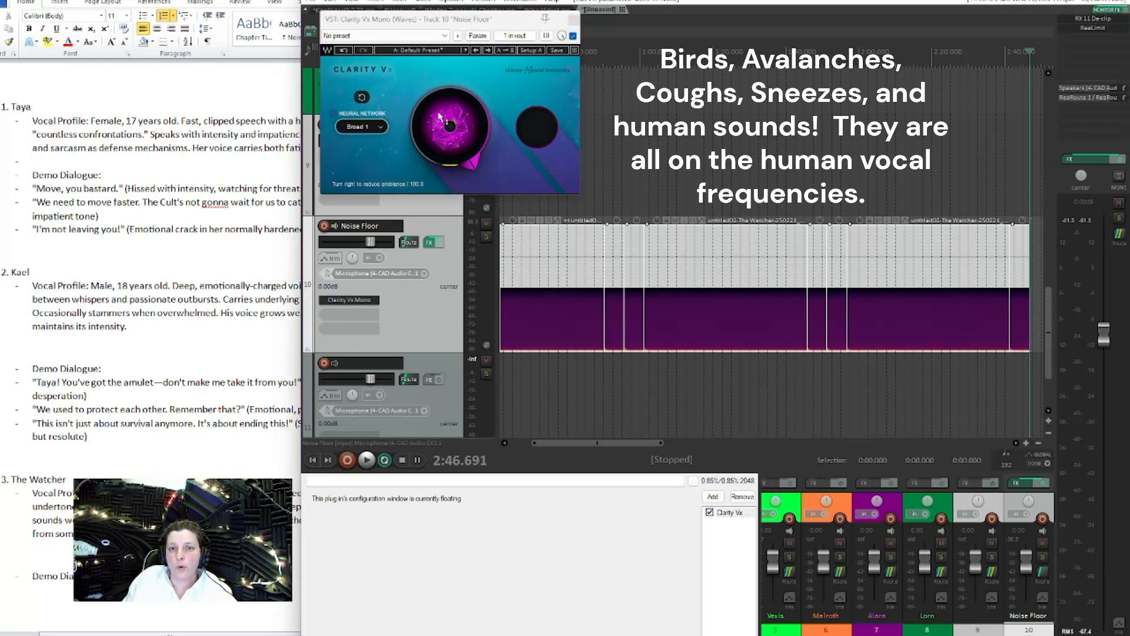
drag(448, 130, 449, 160)
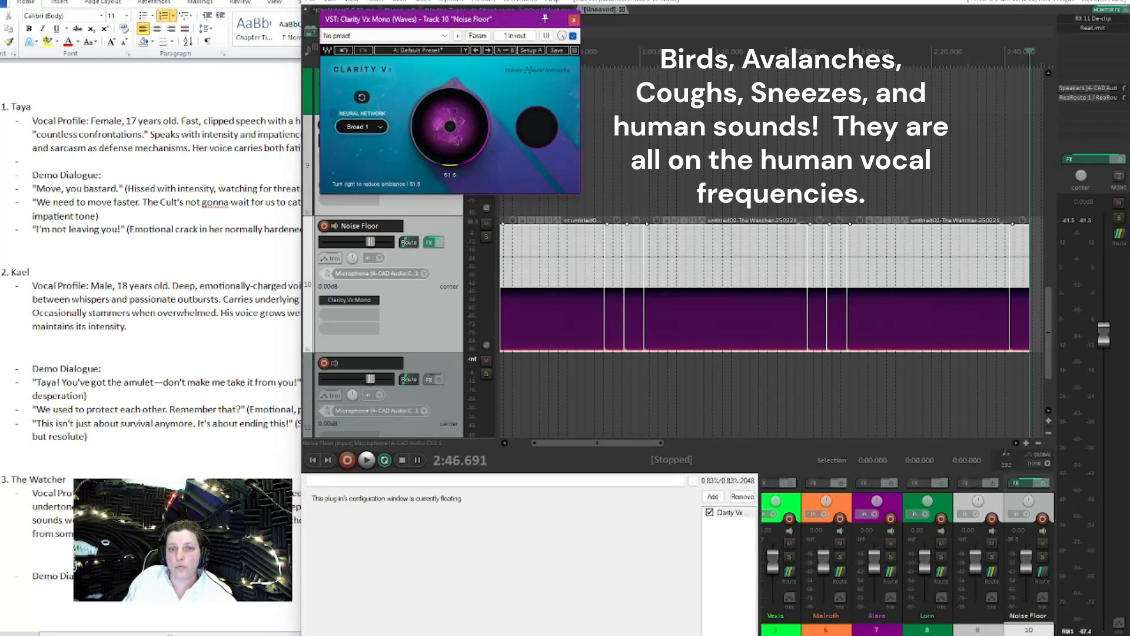
Step: Solo the Noise Floor track, select the time range from 0:00 to about 2:49 across its clips and start playback
click(486, 236)
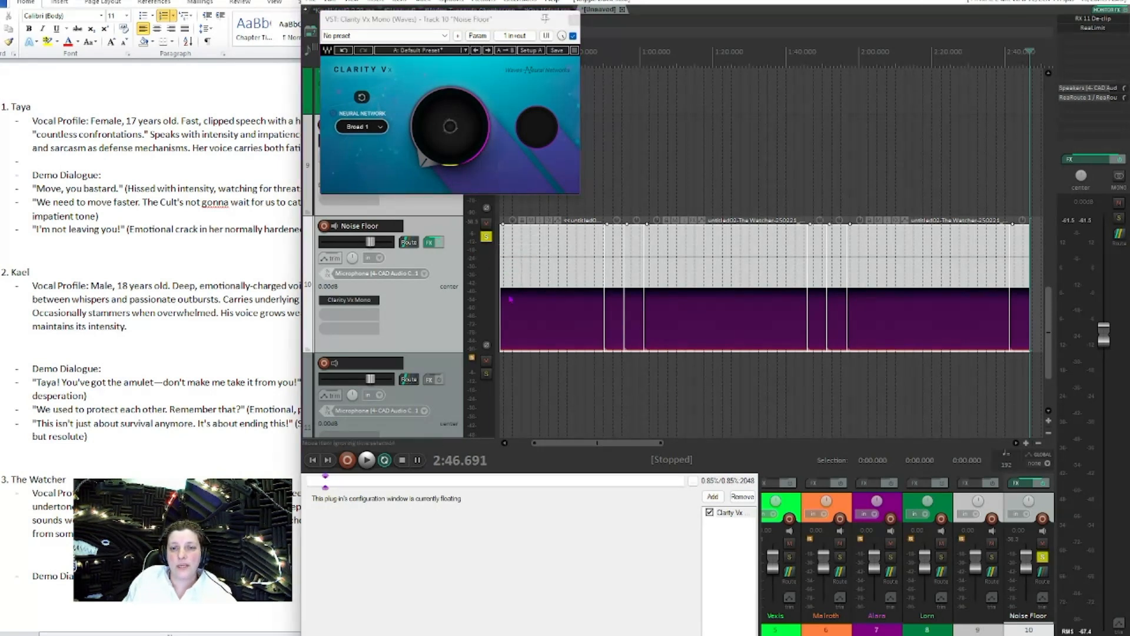
scroll(503, 351, down, 3)
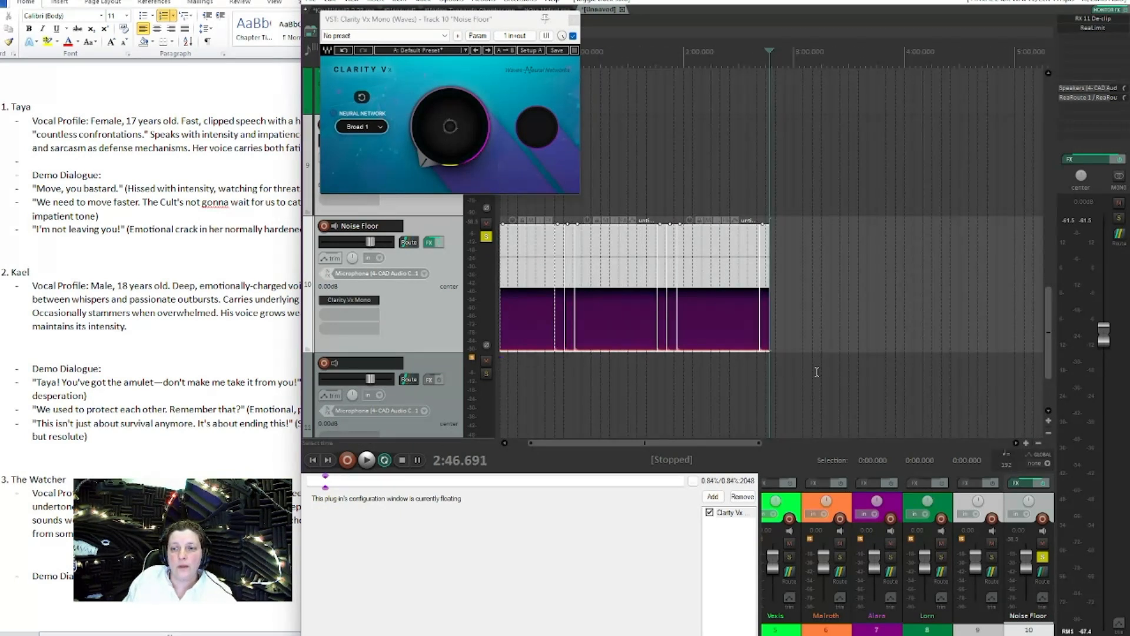
drag(774, 345, 473, 322)
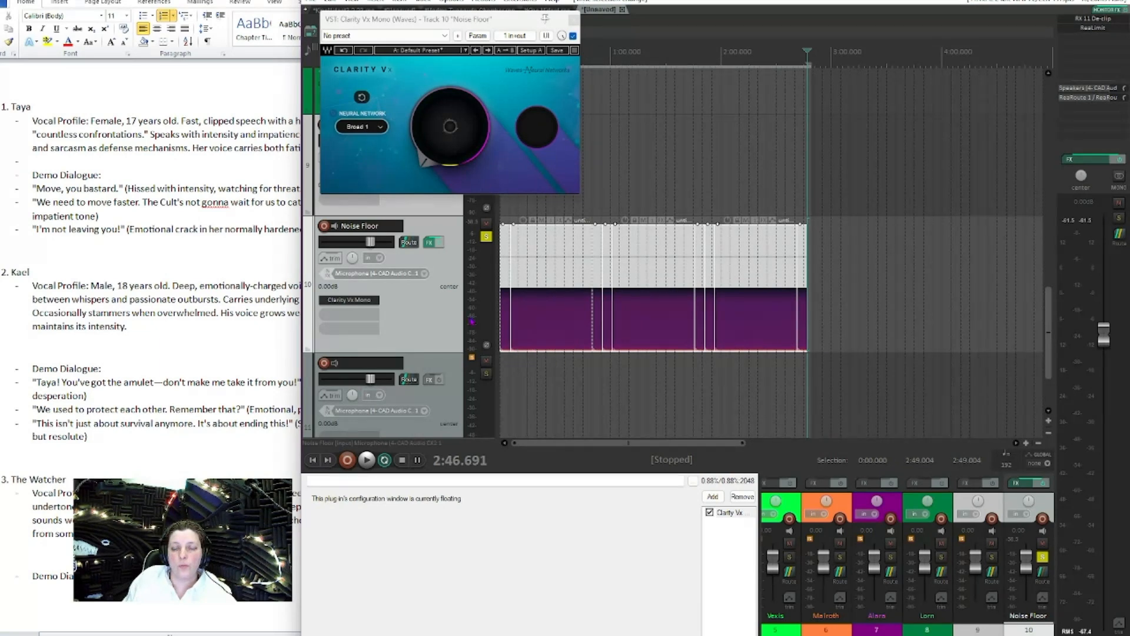
click(367, 460)
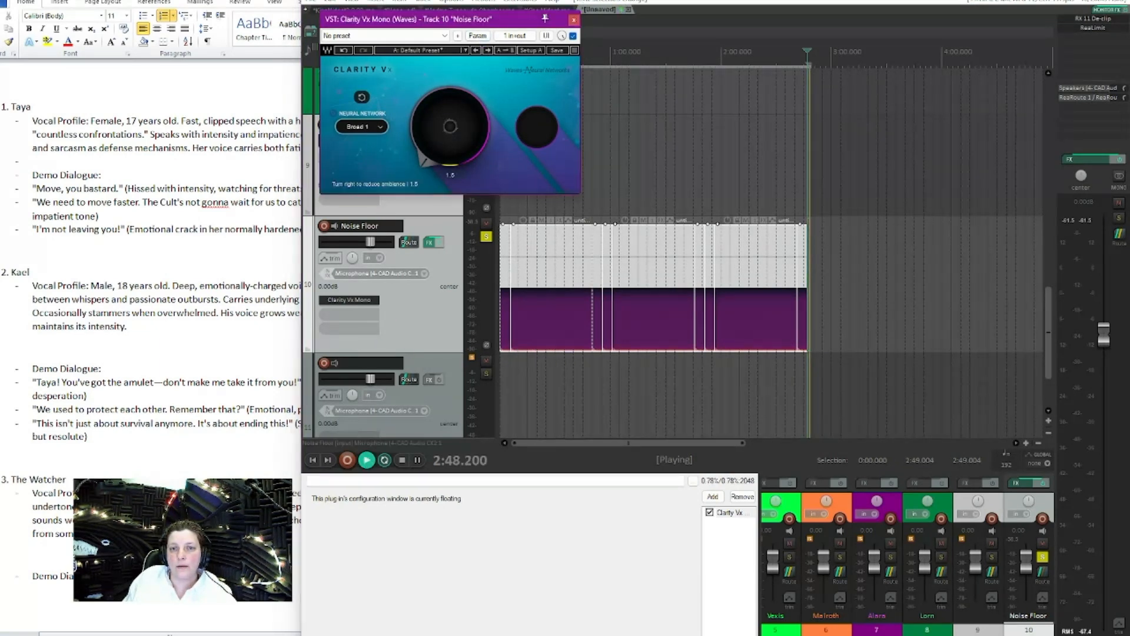
Step: While the noise floor plays, compare the meters at minimum ambience reduction and raise Clarity Vx's reduction to a bit over 70
drag(430, 151, 429, 159)
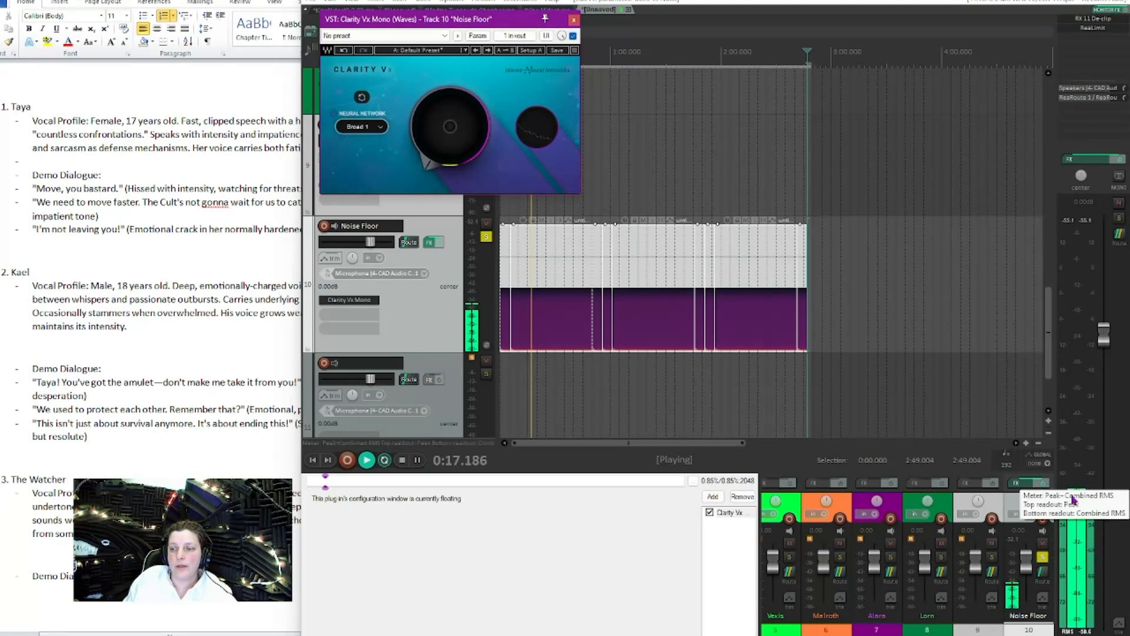
drag(451, 150, 451, 108)
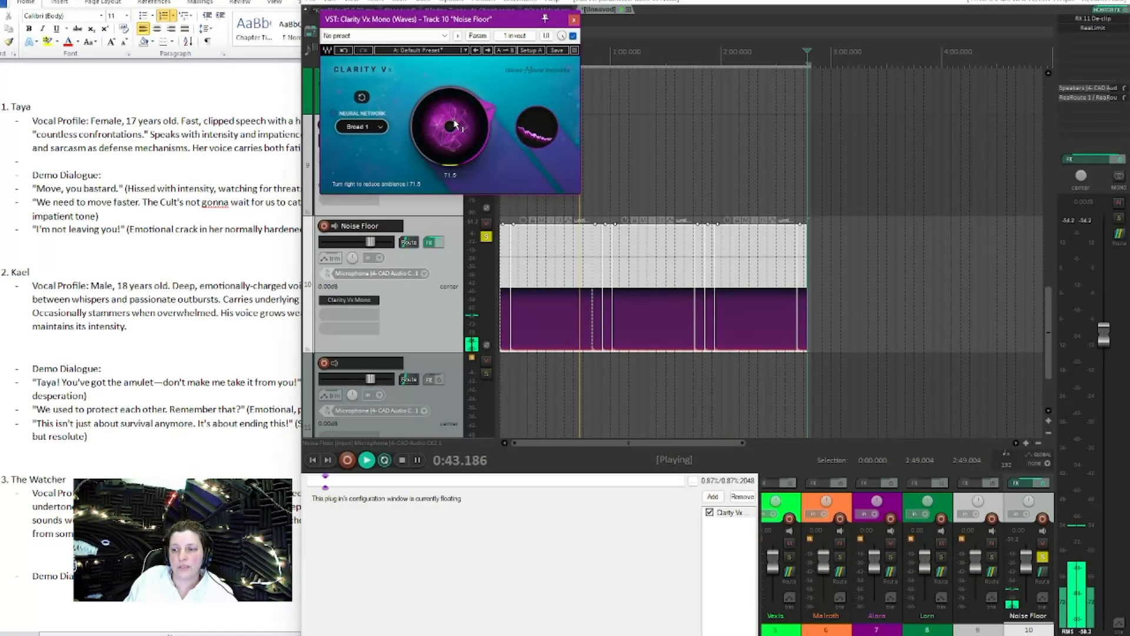
drag(451, 127, 445, 124)
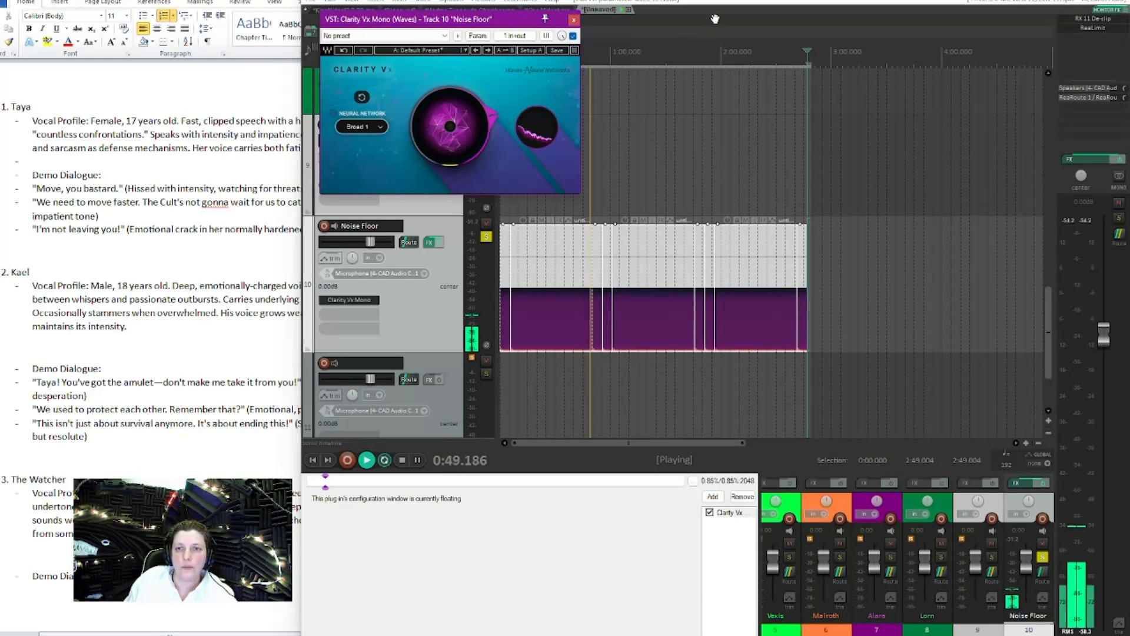
Step: Search for "ns1", insert Waves NS1 Mono after Clarity Vx on the Noise Floor track and place its window beside the Clarity Vx window
double_click(373, 319)
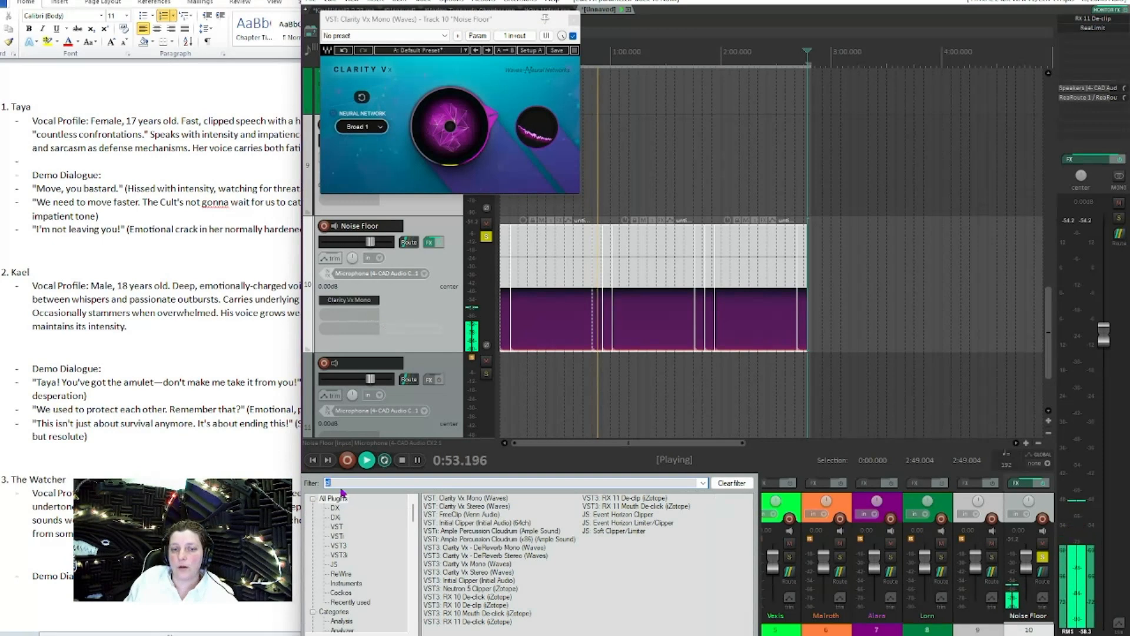
click(330, 482)
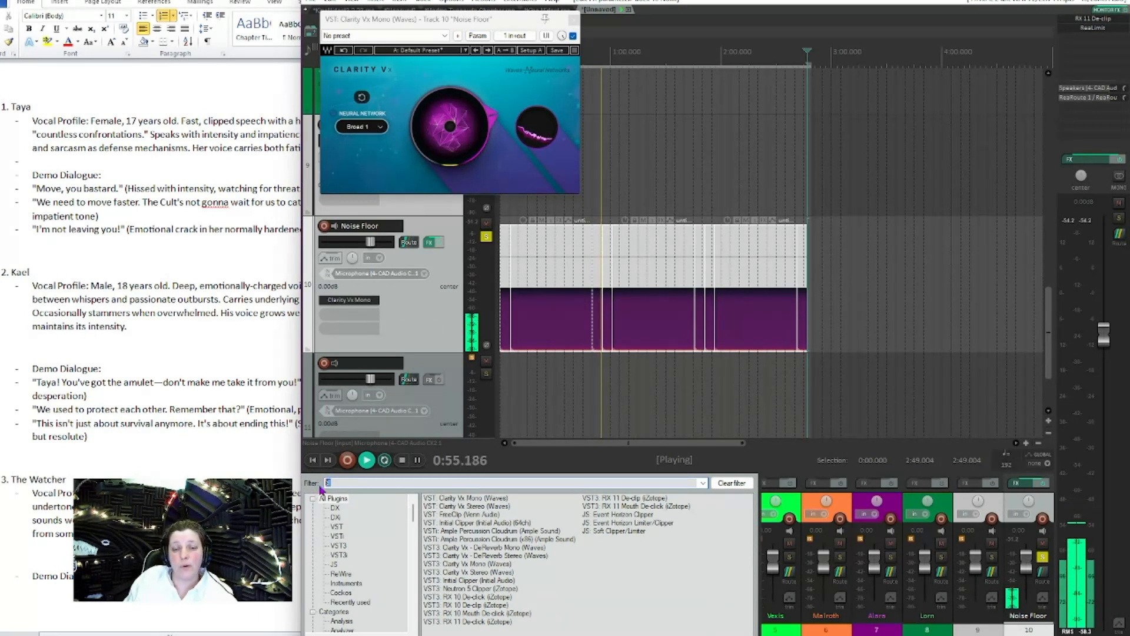
key(BackSpace)
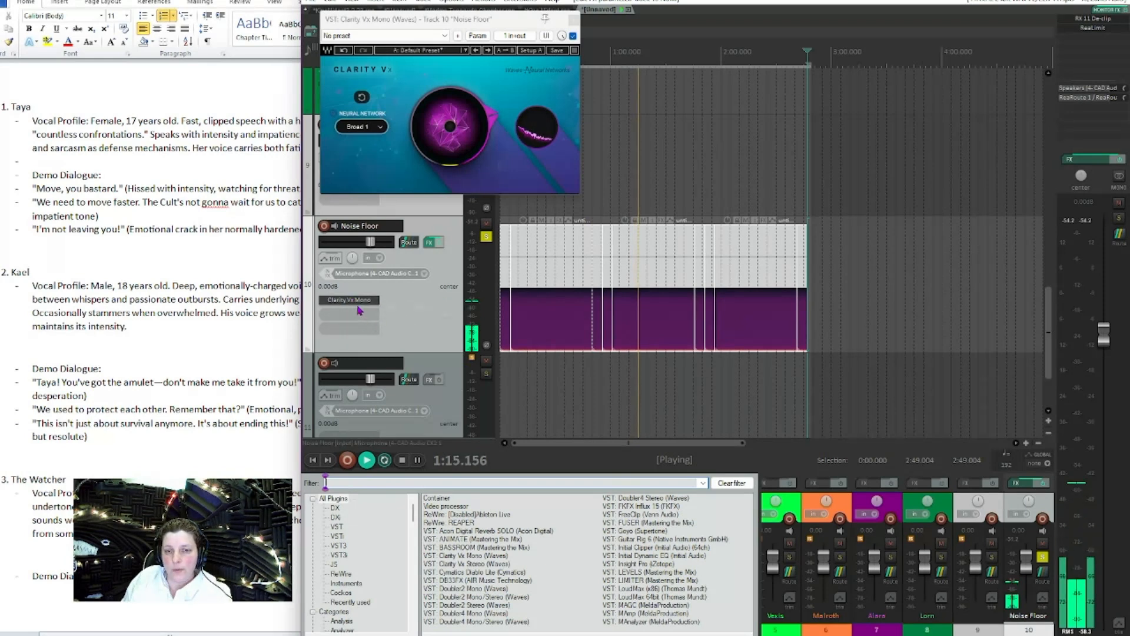
text(ns)
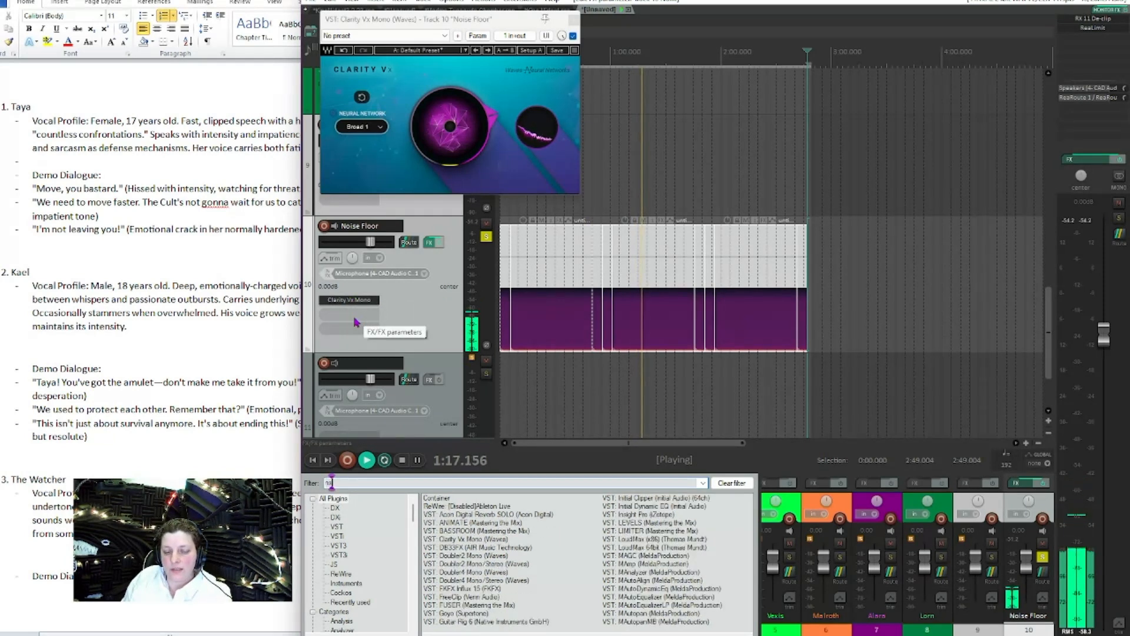
text(1)
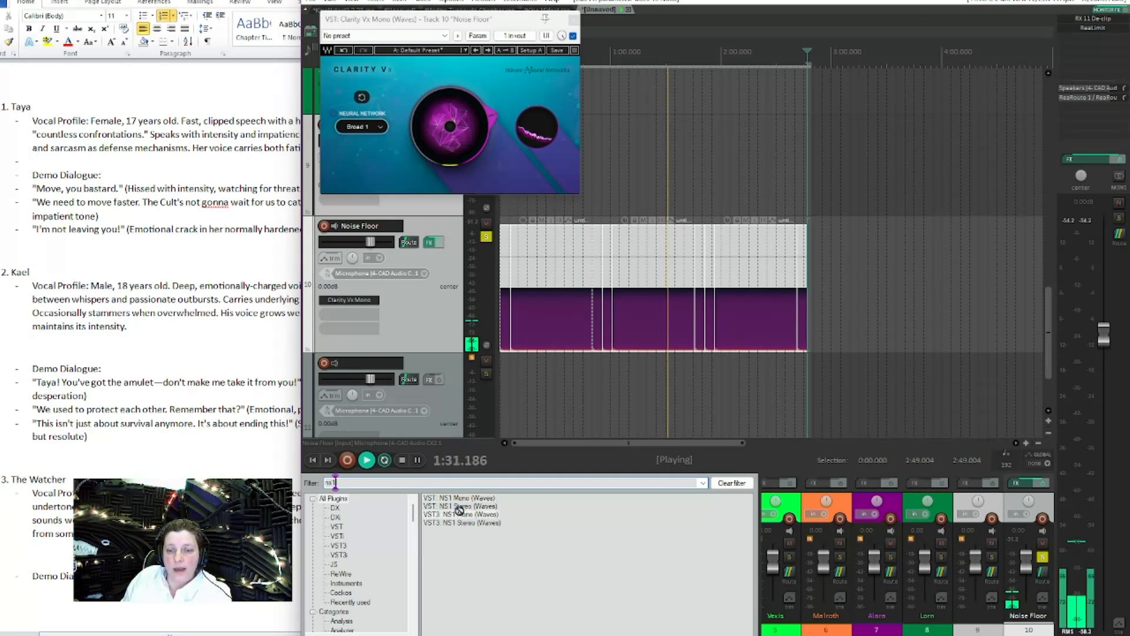
drag(365, 405, 364, 319)
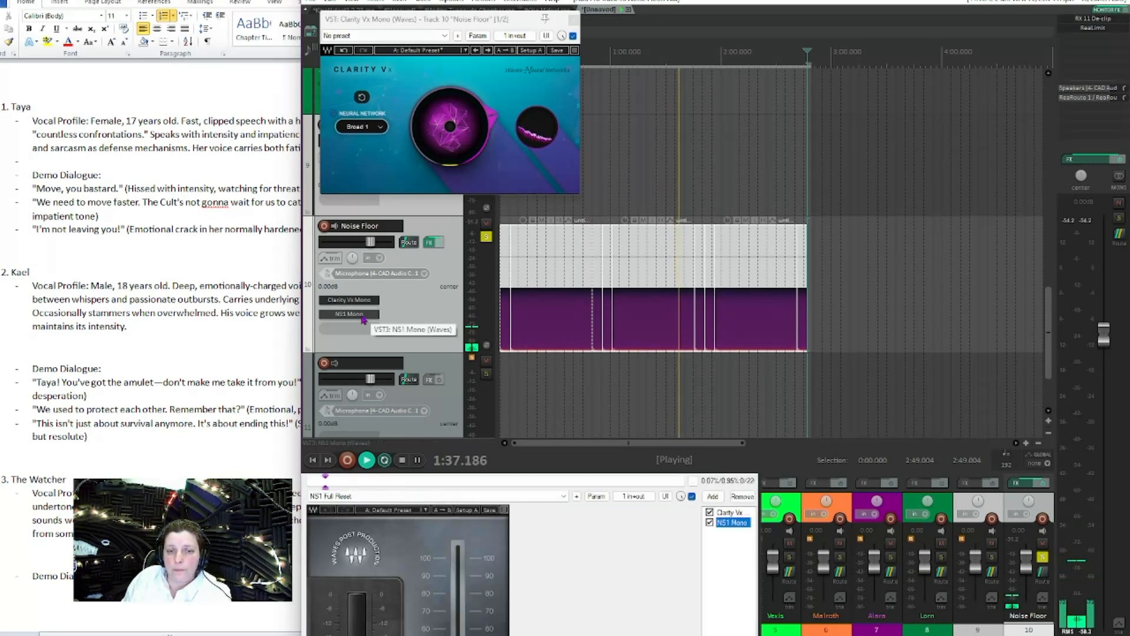
double_click(362, 316)
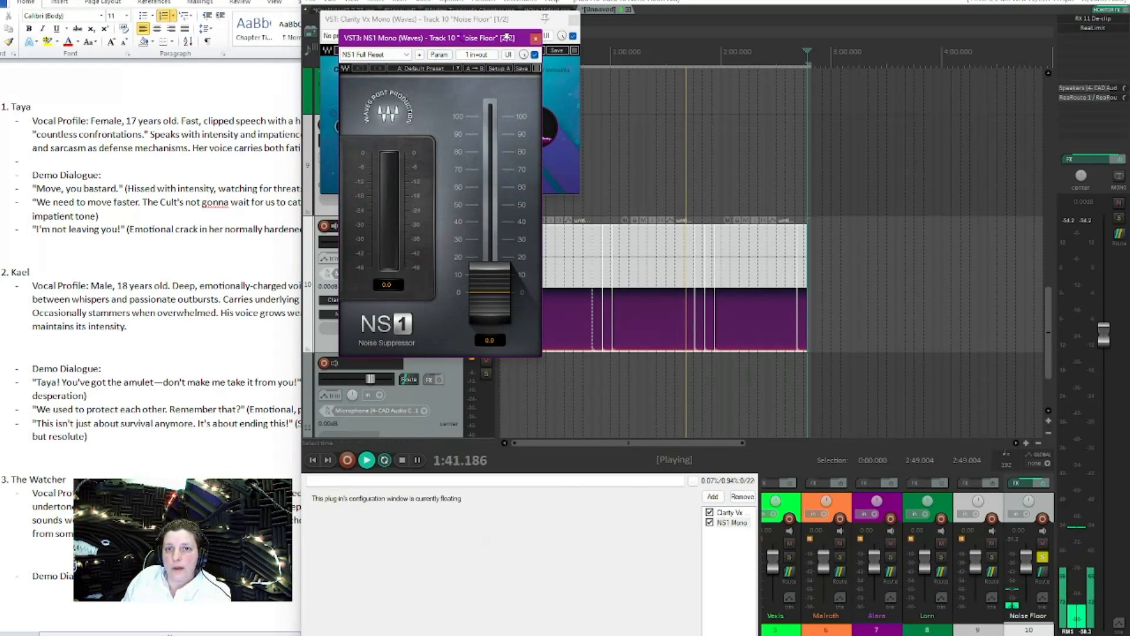
drag(506, 37, 729, 61)
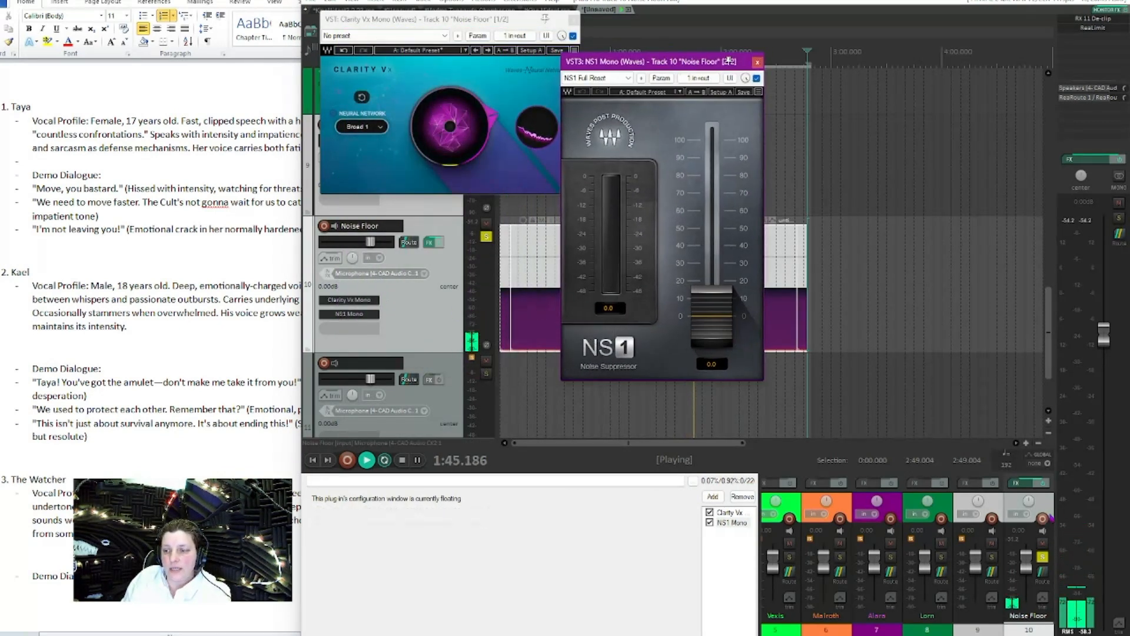
Step: Try NS1's noise suppression at 100, reduce it to 19.4, and close the NS1 and Clarity Vx windows
drag(714, 325, 710, 174)
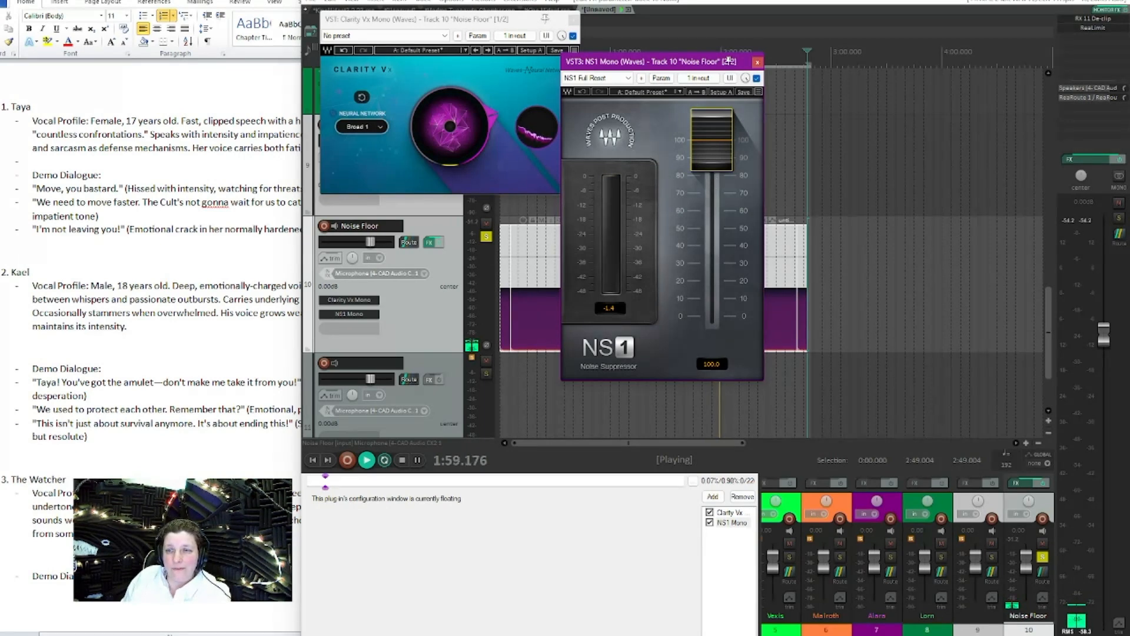
drag(712, 140, 712, 289)
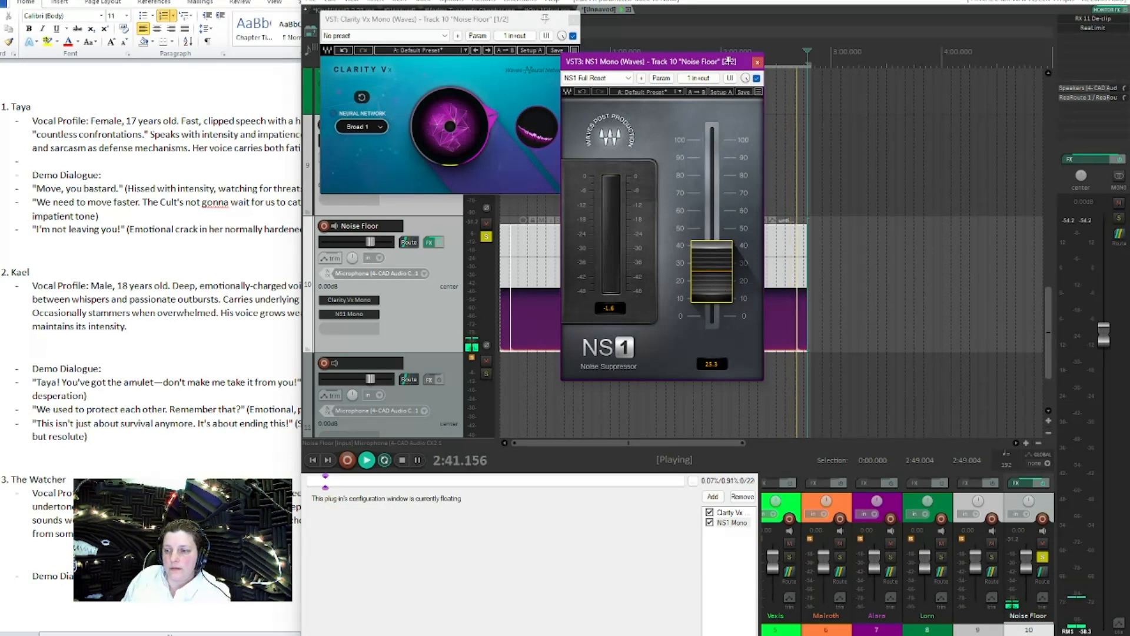
drag(720, 292, 721, 302)
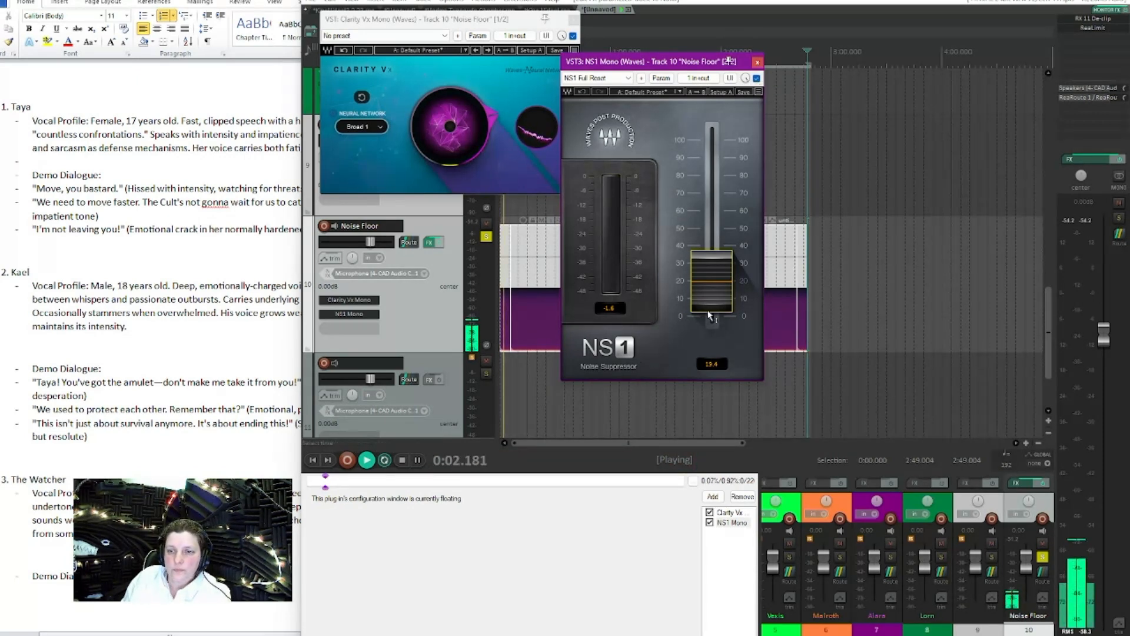
click(757, 62)
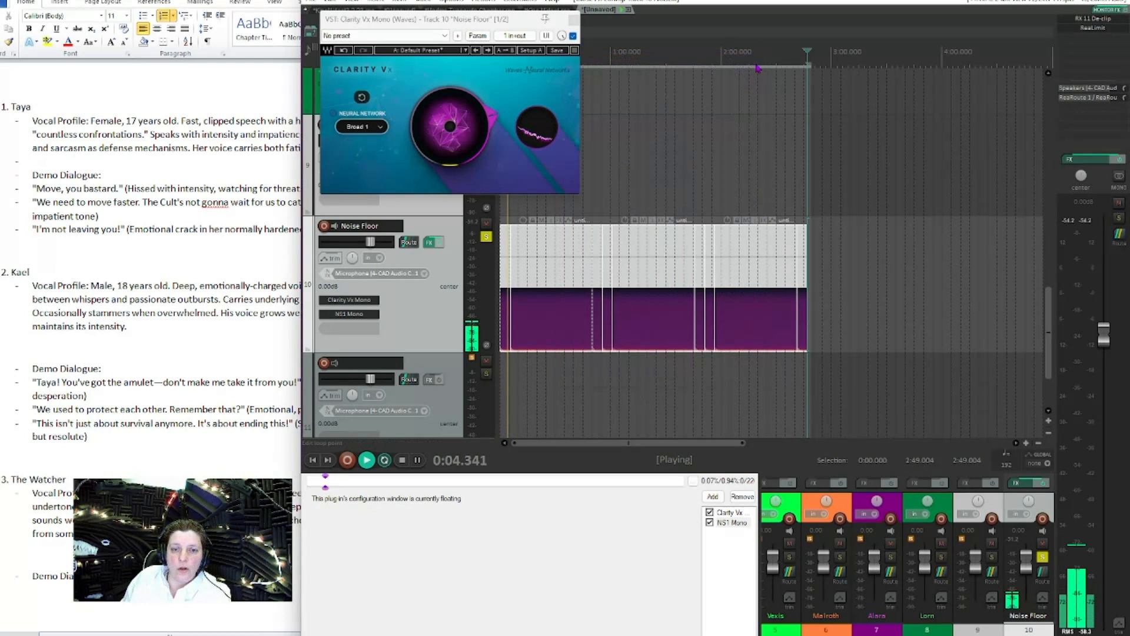
click(572, 20)
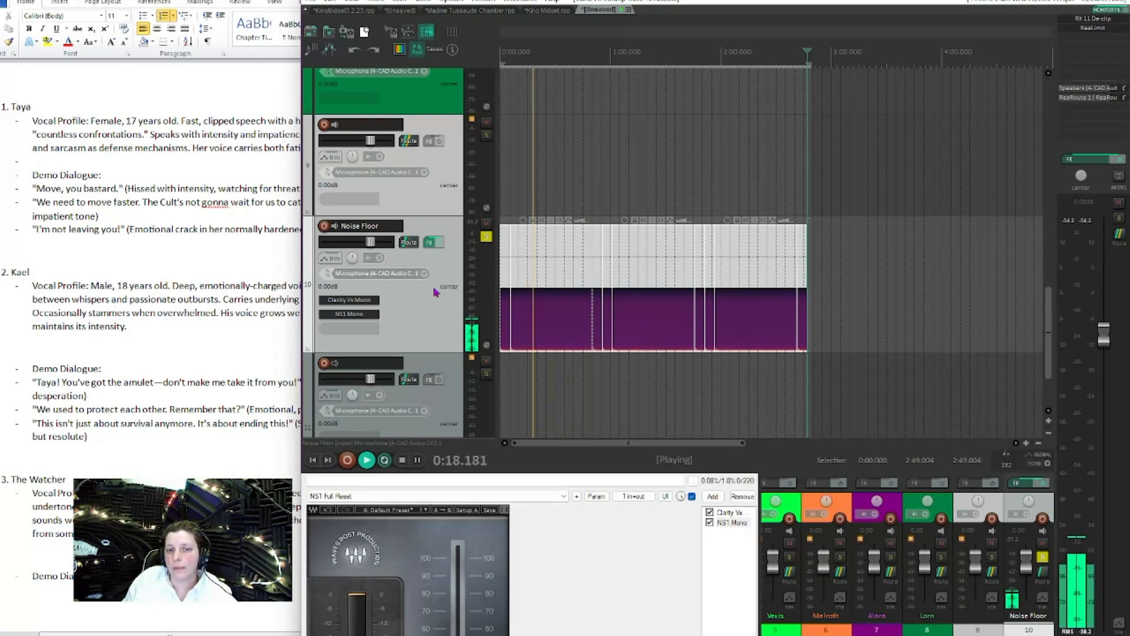
Step: Unsolo and mute the Noise Floor track, and mute The Watcher track
click(486, 224)
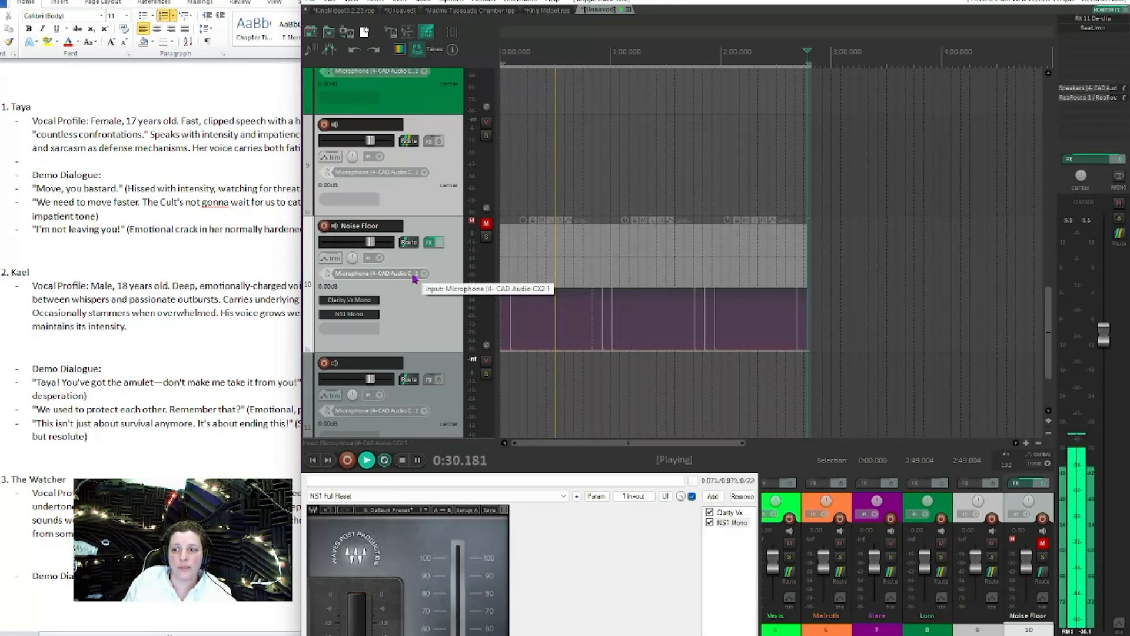
scroll(413, 278, up, 5)
scroll(414, 278, up, 5)
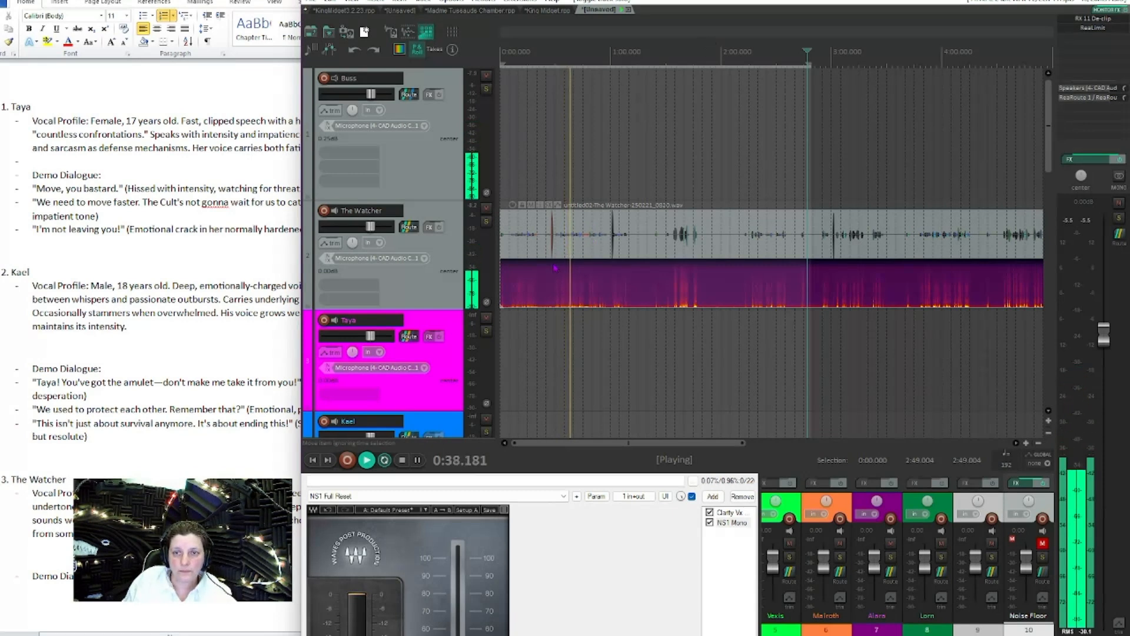
scroll(554, 268, down, 2)
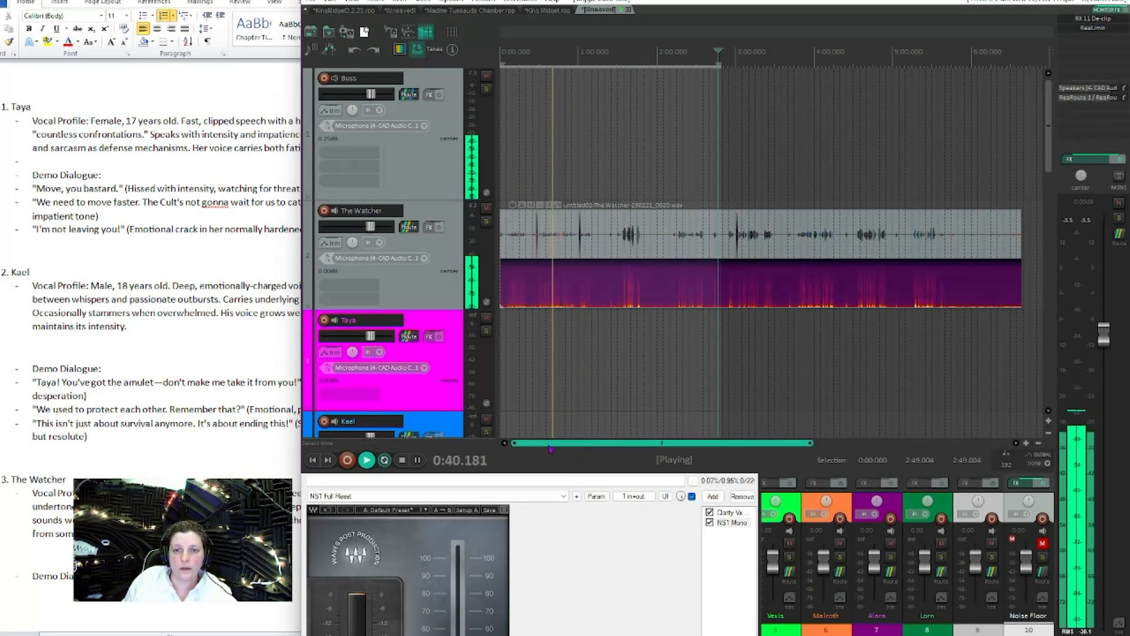
click(486, 208)
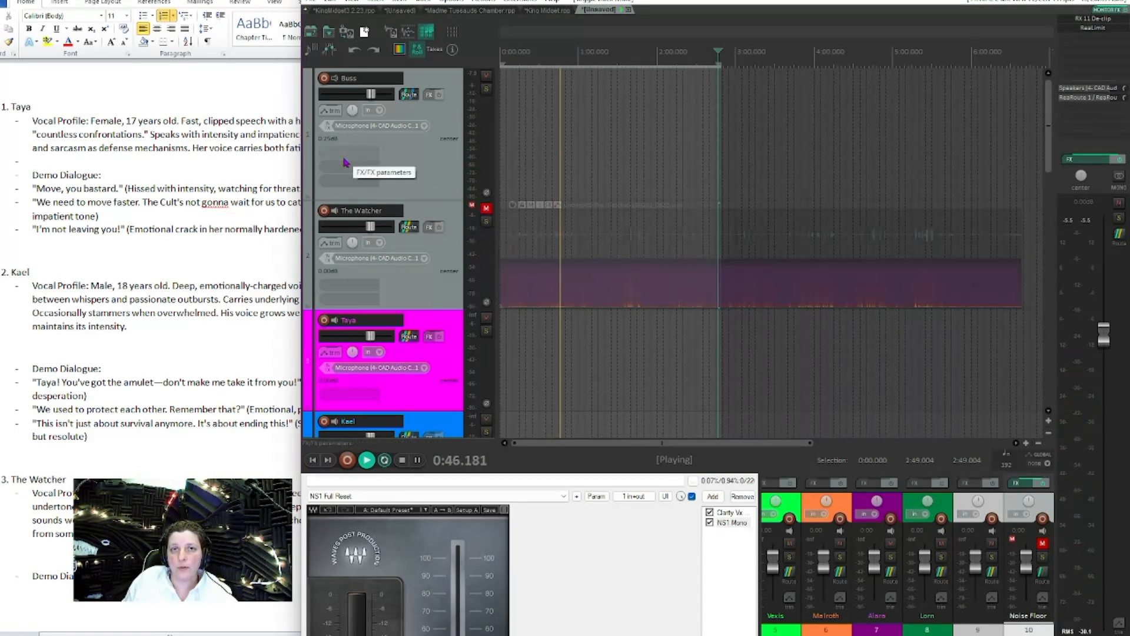
Step: Widen the project window over the script document and narrow the docked effects pane until all mixer channels show
scroll(374, 351, down, 1)
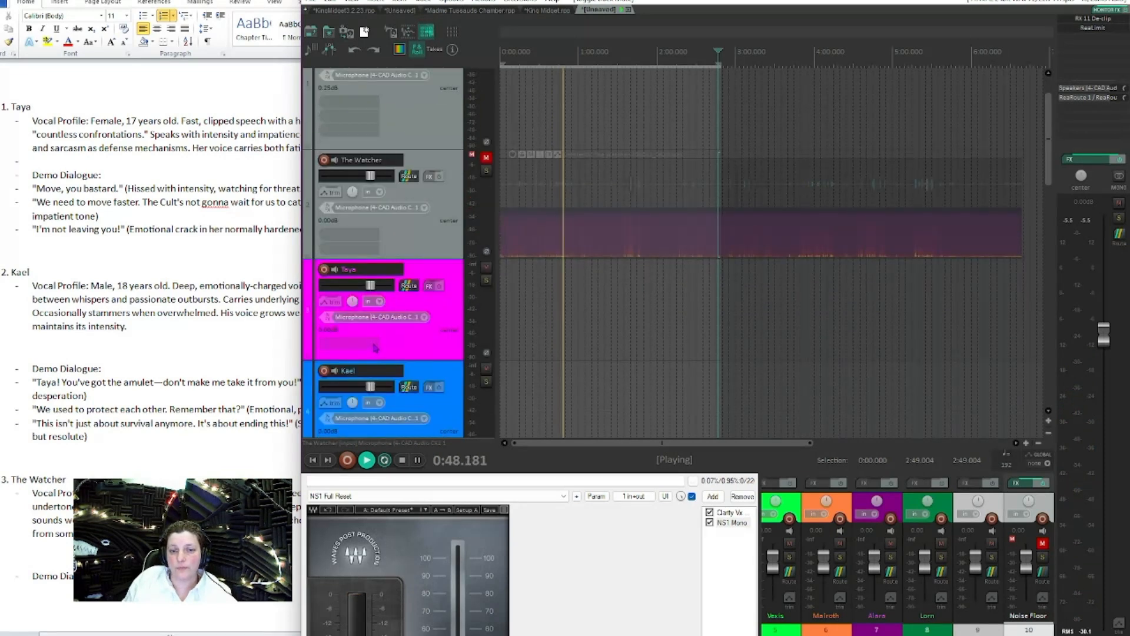
scroll(375, 347, down, 10)
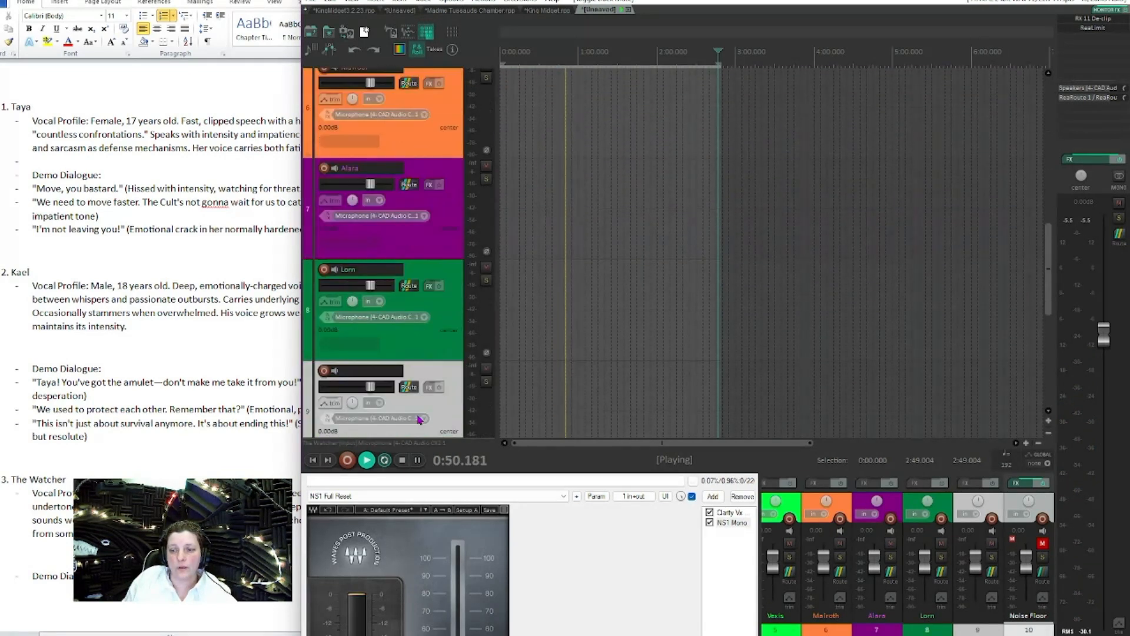
scroll(419, 419, down, 5)
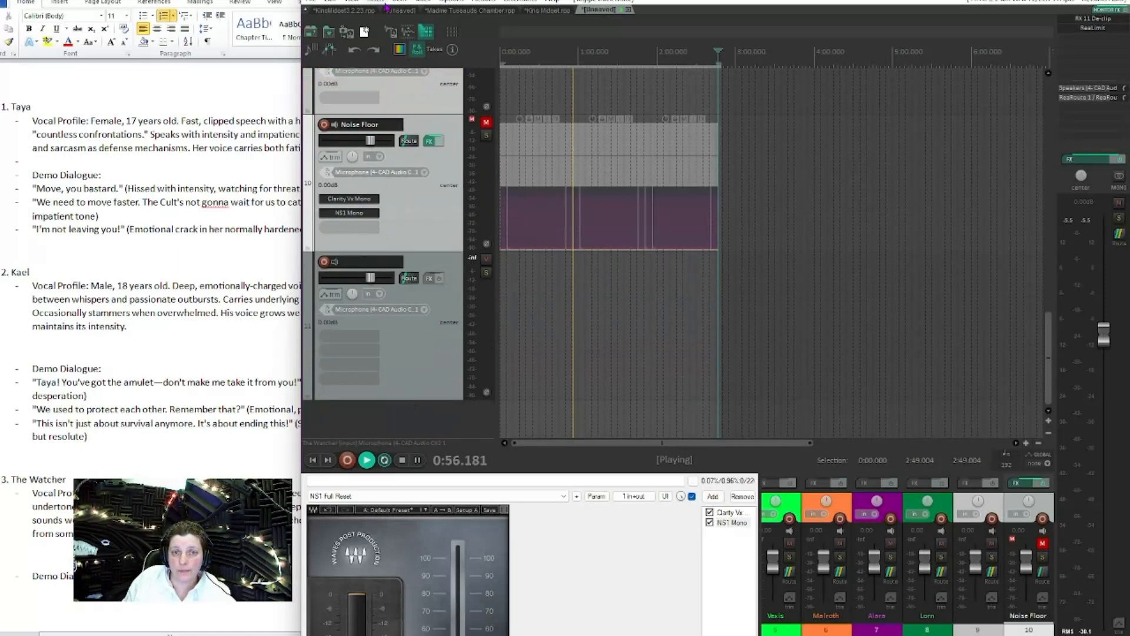
scroll(386, 192, up, 2)
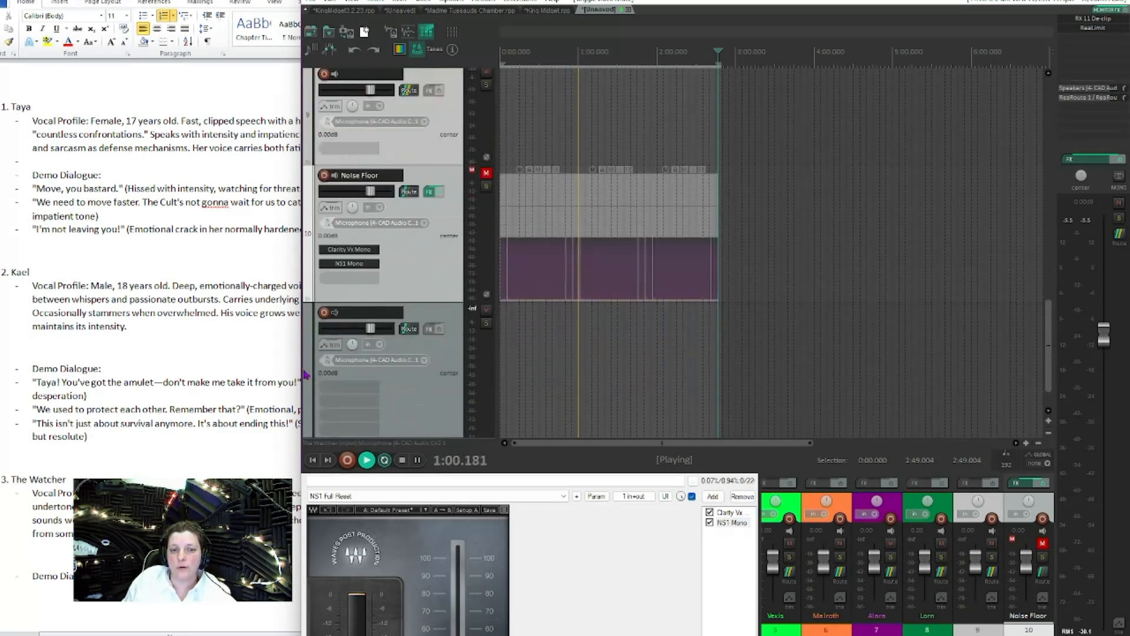
drag(300, 368, 1, 340)
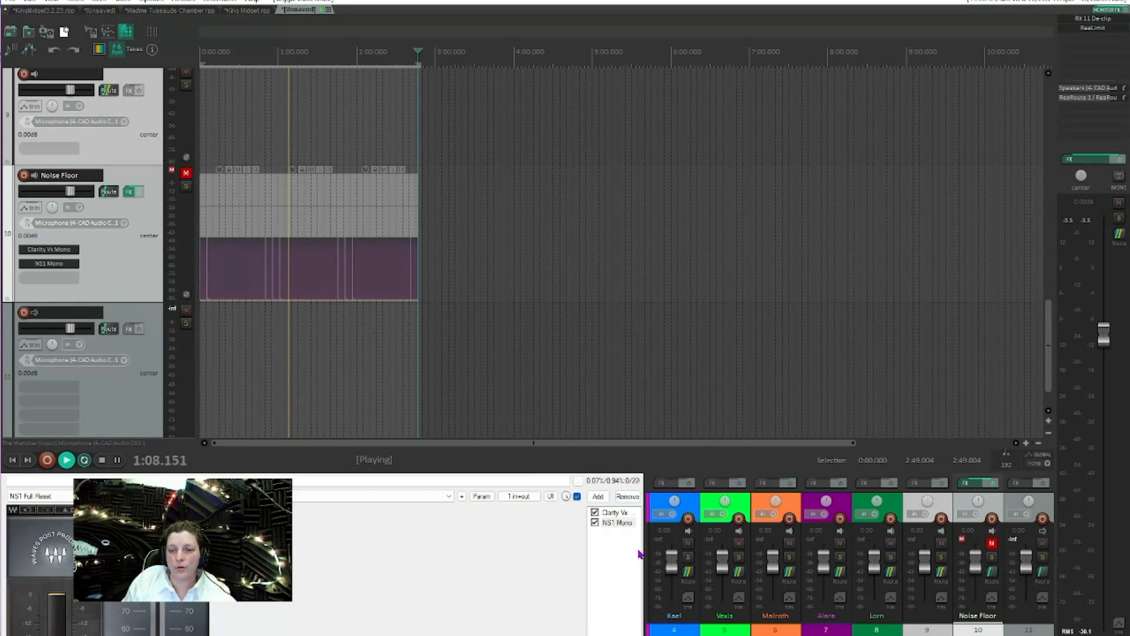
drag(644, 551, 302, 537)
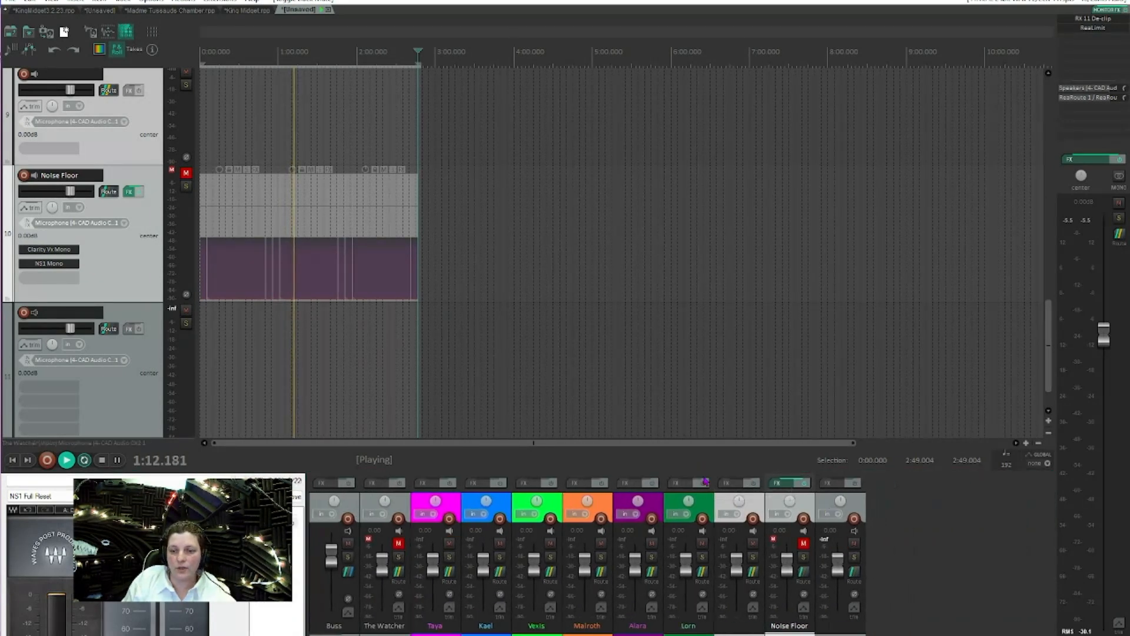
Step: Enlarge the mixer to reveal the tracks' effect and send slots, and level the Lorn channel strip with the others
click(705, 482)
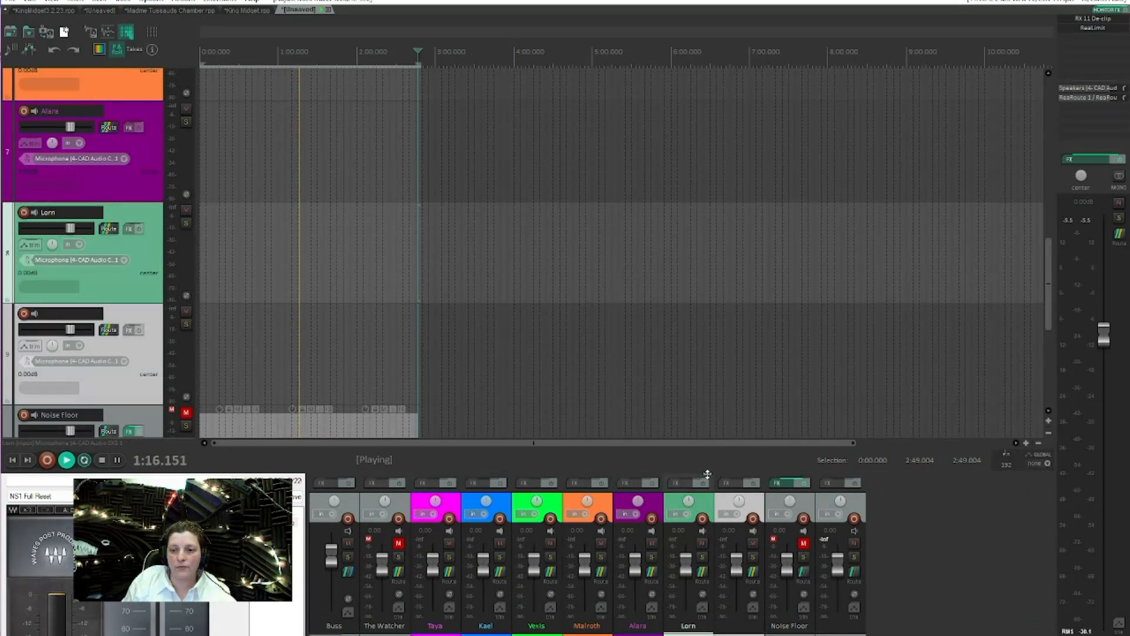
drag(707, 475, 705, 293)
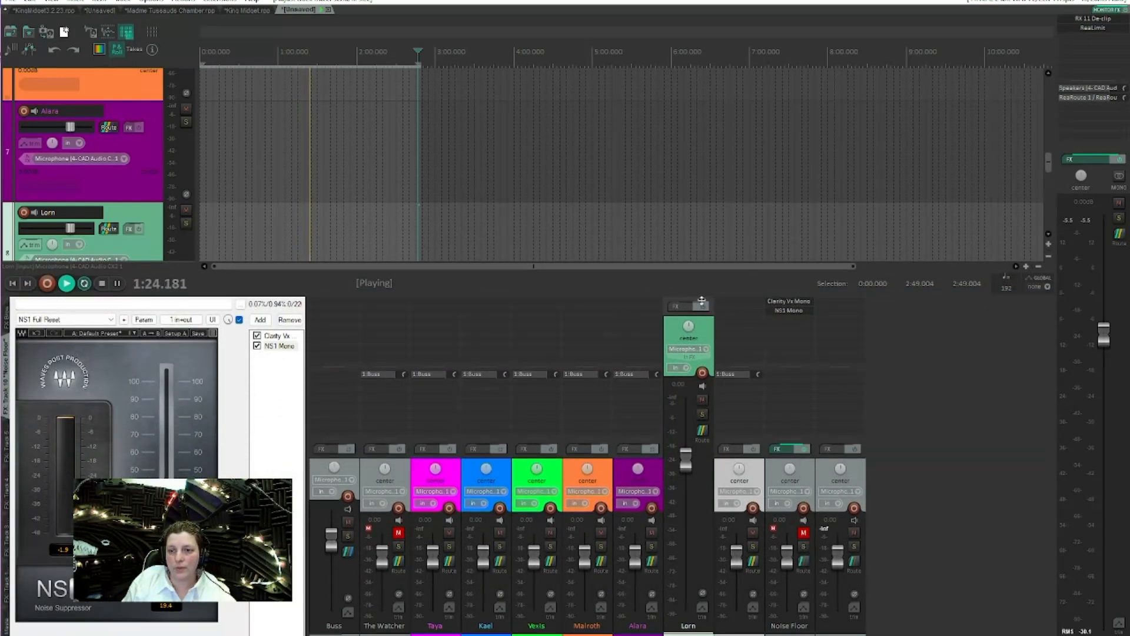
drag(701, 300, 713, 438)
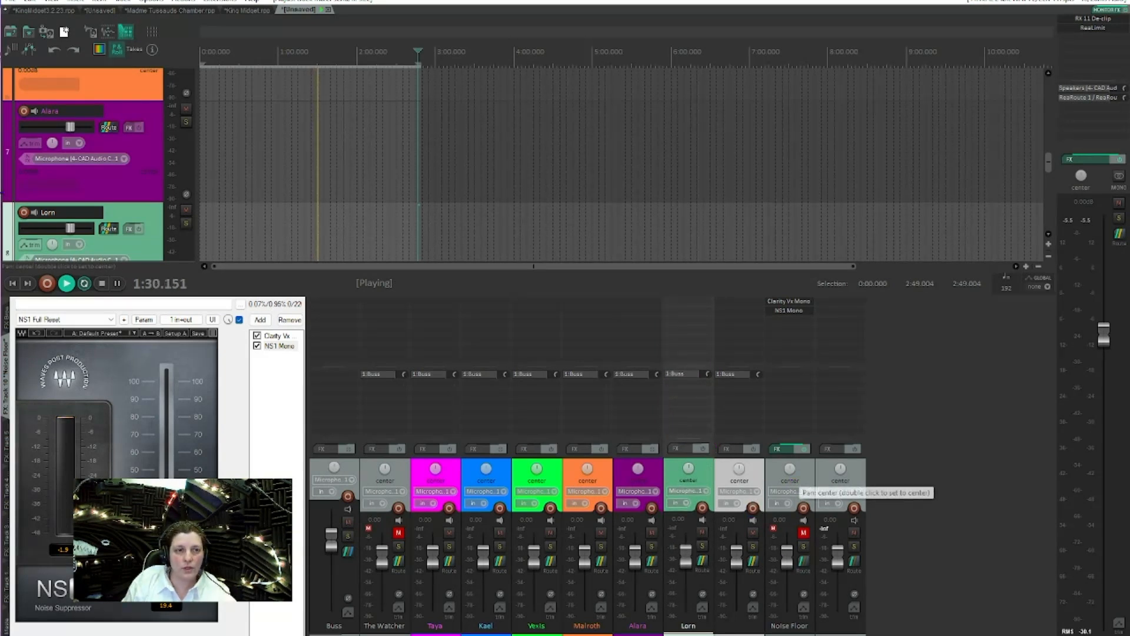
Step: Copy Clarity Vx Mono from the Noise Floor track to the Buss track
scroll(220, 131, down, 2)
scroll(114, 176, down, 3)
scroll(109, 180, down, 3)
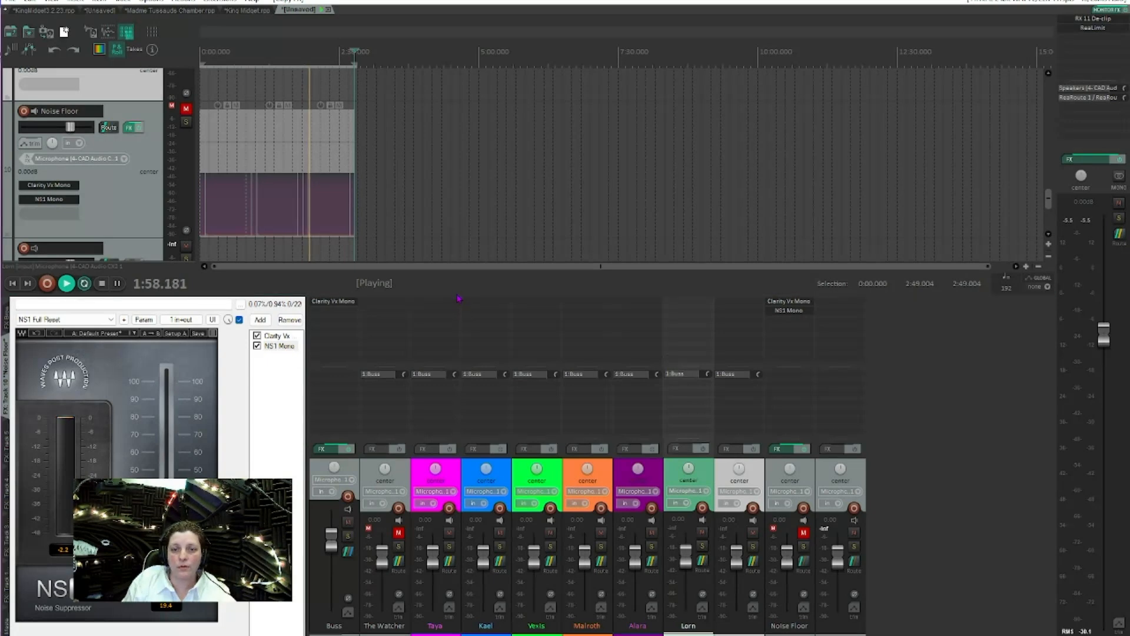
Step: Reduce the mixer's height and narrow the project window to uncover the script document beside it
drag(459, 295, 452, 357)
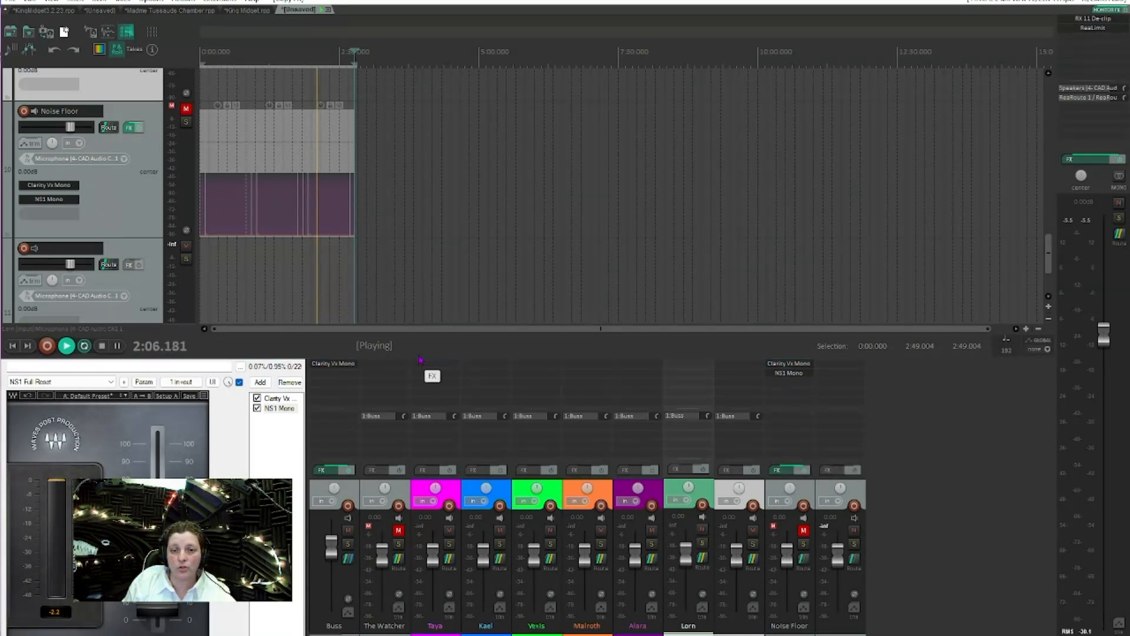
drag(422, 357, 429, 492)
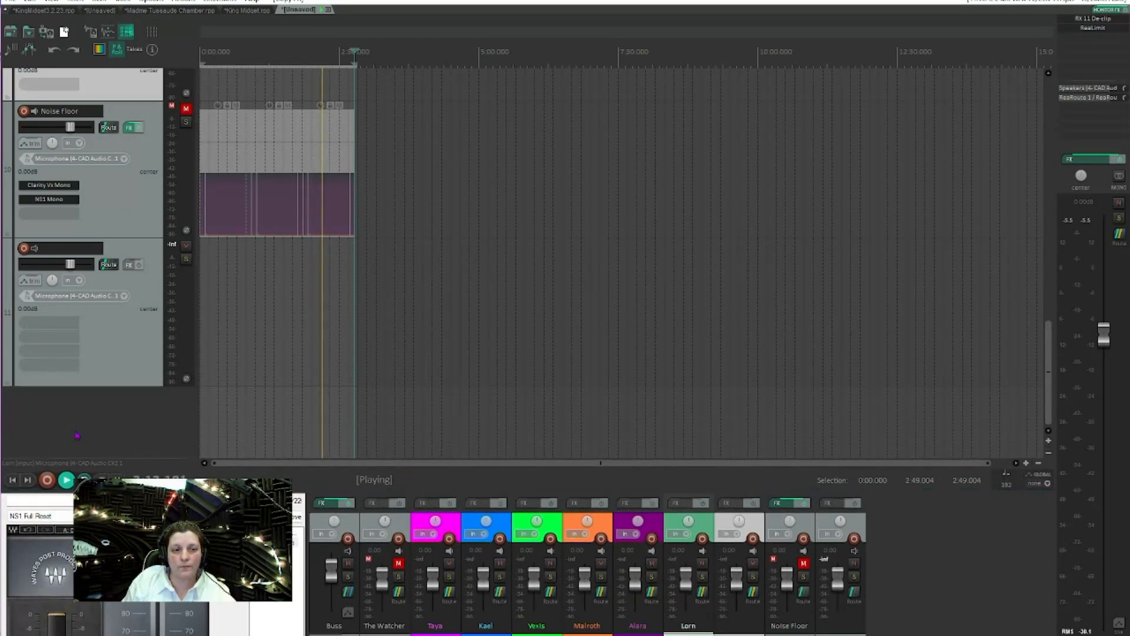
drag(3, 427, 322, 409)
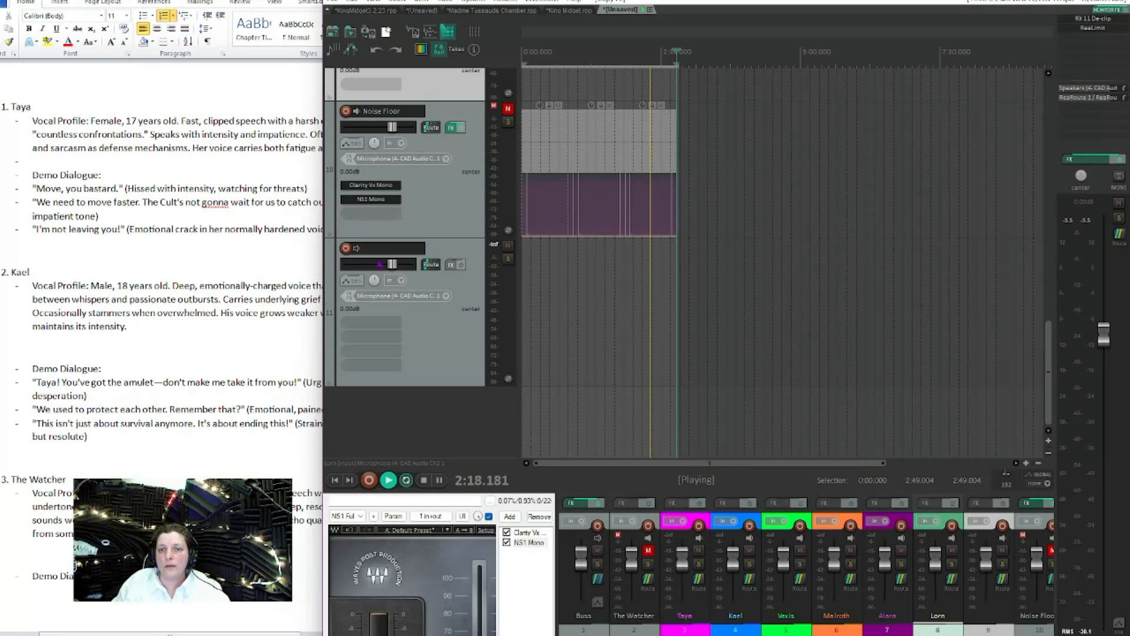
Step: Open Clarity Vx on the Buss track, check its ambience reduction setting and close it
scroll(410, 254, up, 6)
scroll(411, 254, up, 5)
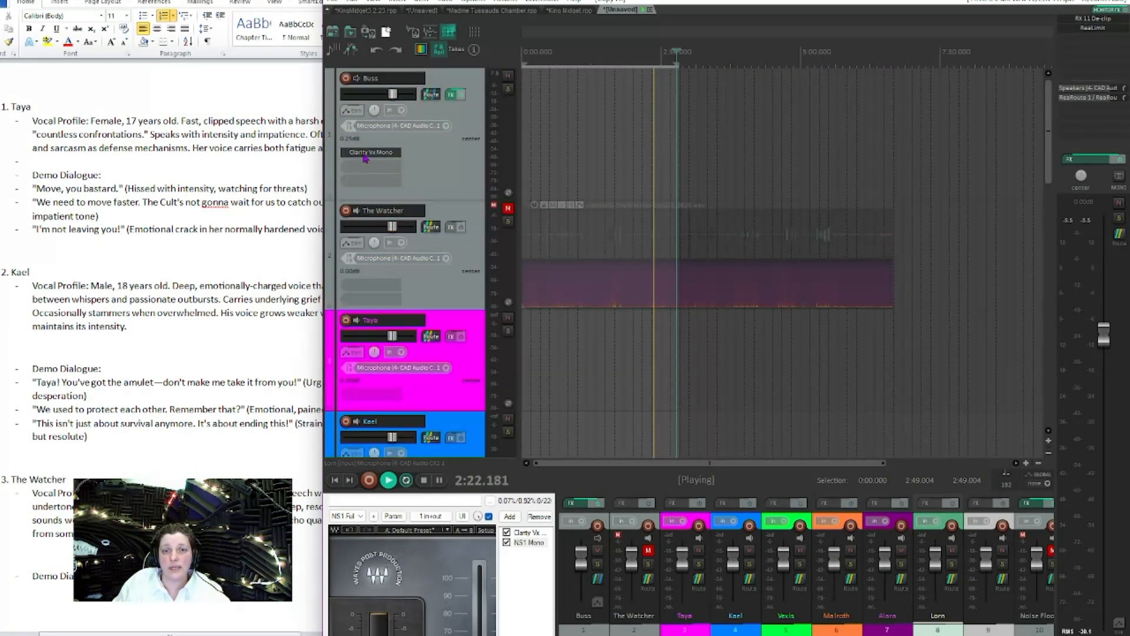
click(388, 155)
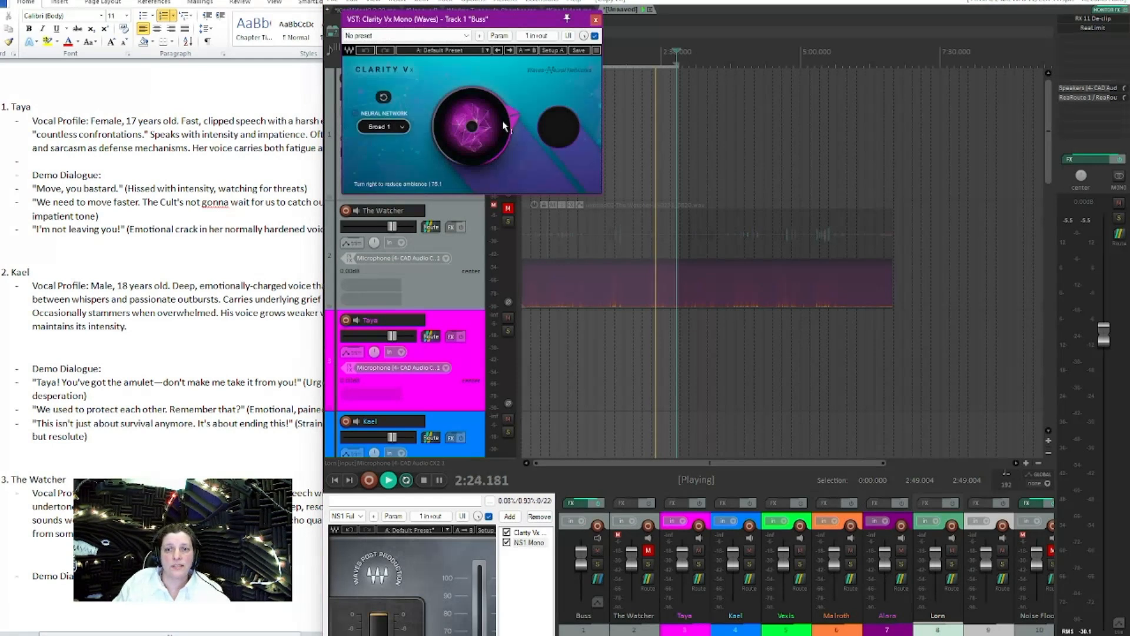
mouse_move(493, 127)
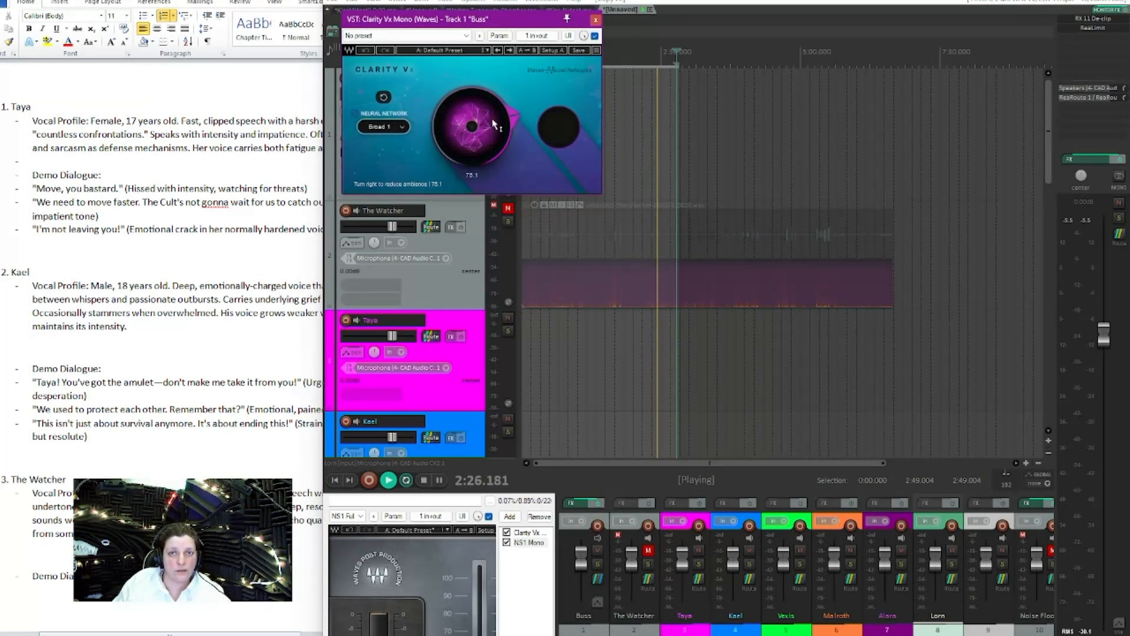
click(595, 19)
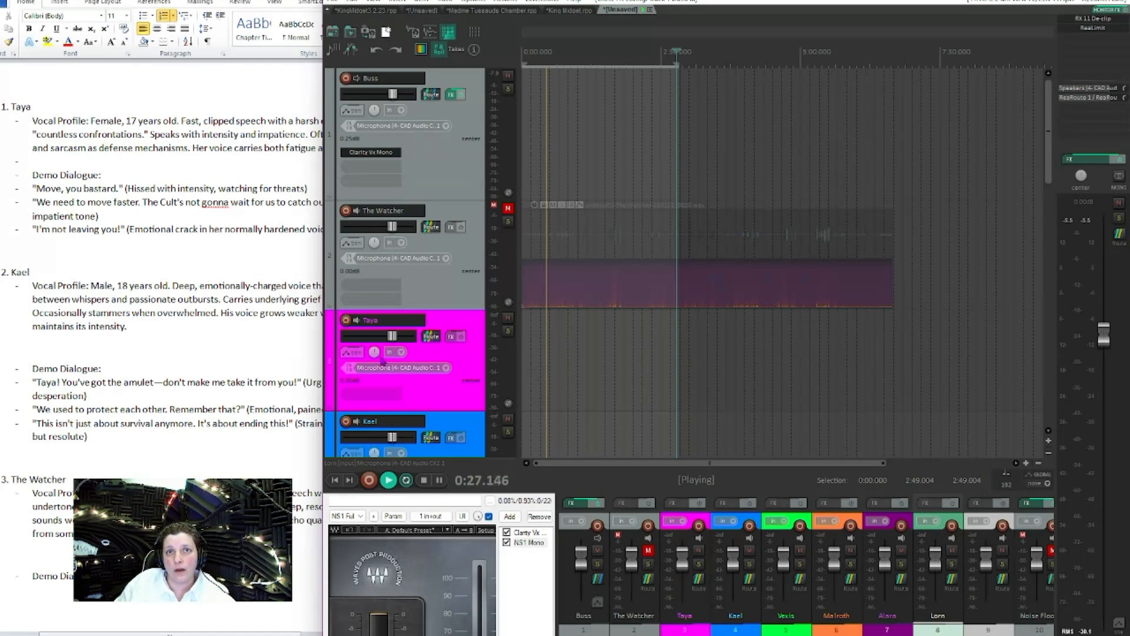
Step: Open the plugin browser for an empty effect slot on the Buss track, widen it and search for "rx"
scroll(382, 358, down, 3)
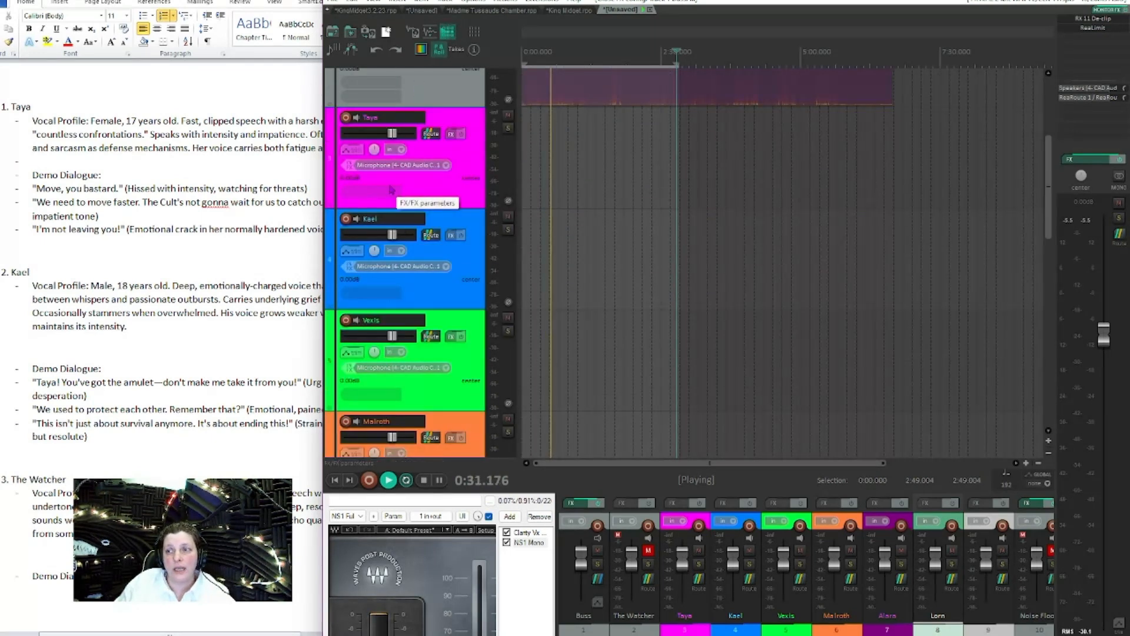
scroll(415, 167, up, 3)
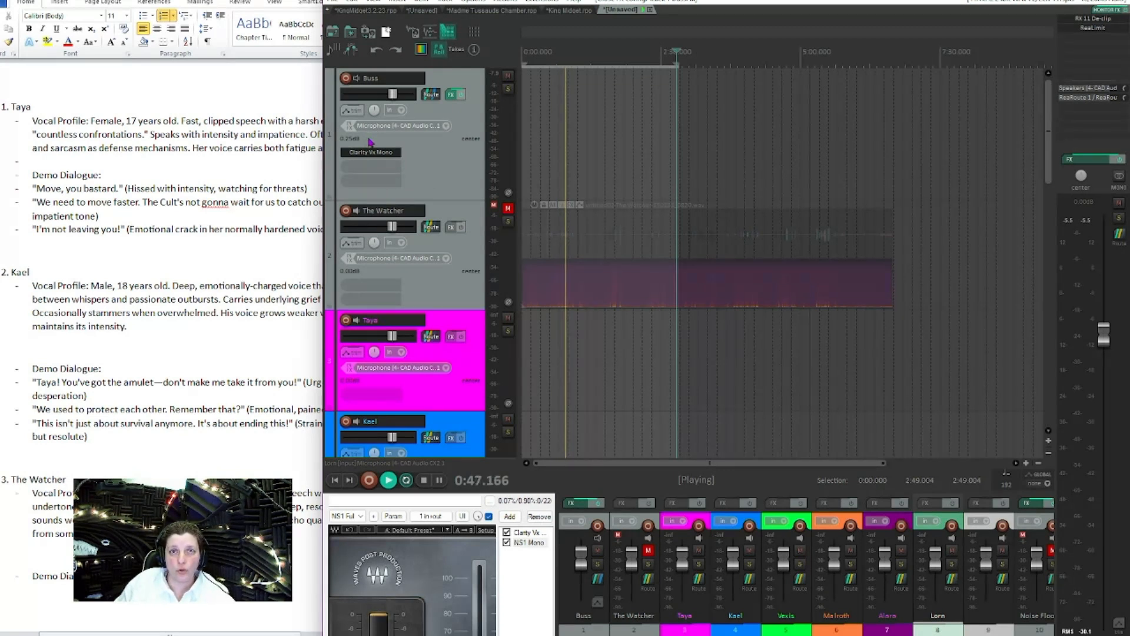
double_click(371, 175)
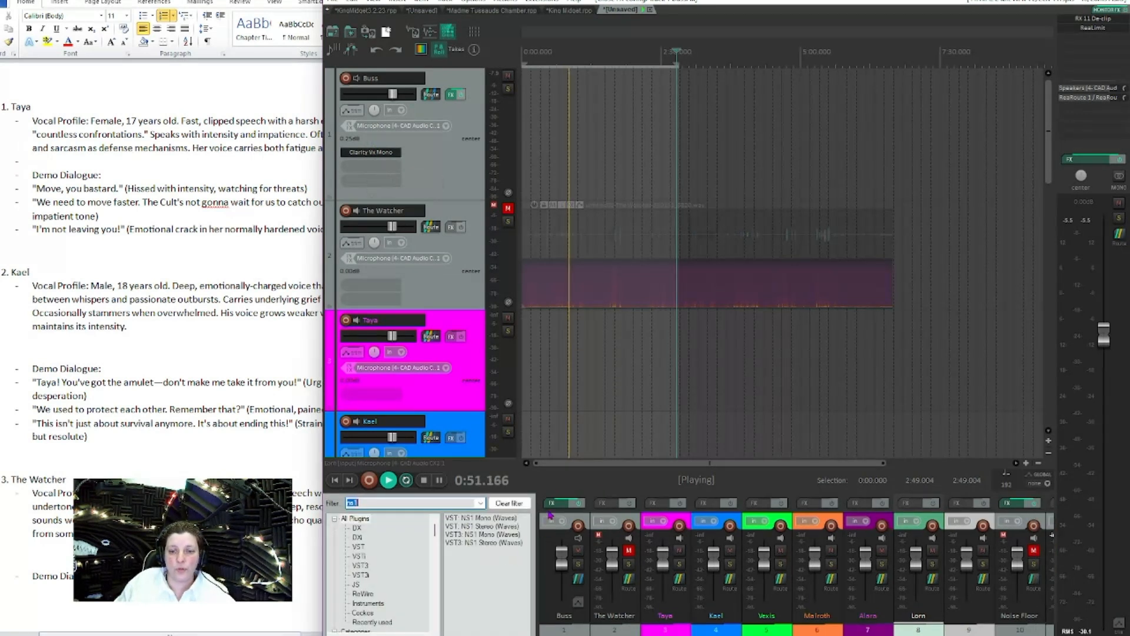
drag(533, 513, 605, 513)
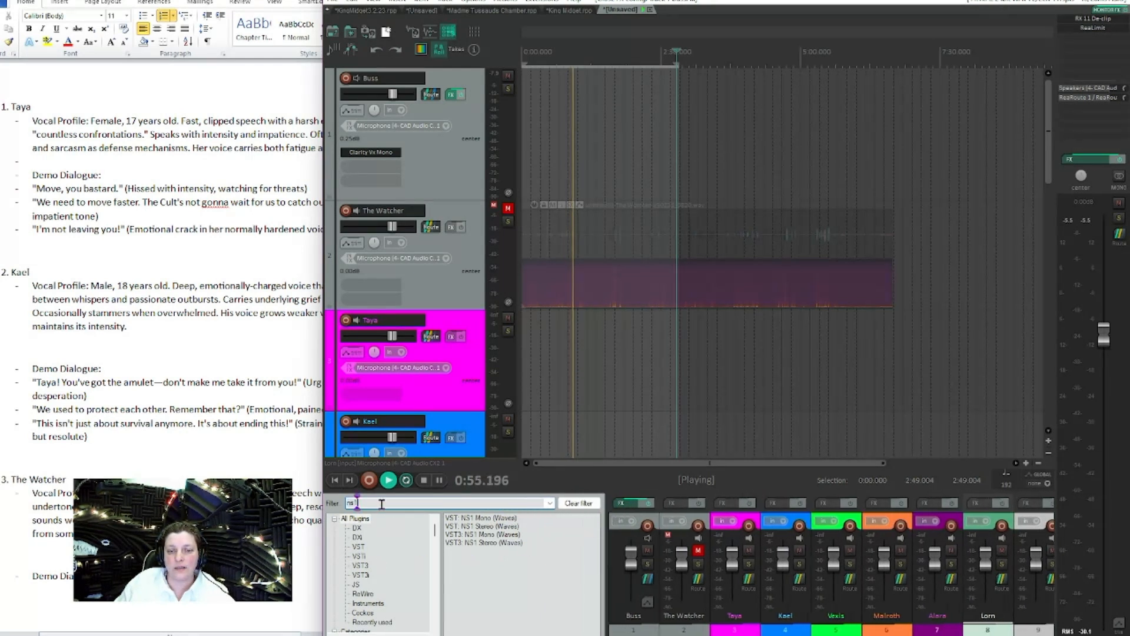
key(BackSpace)
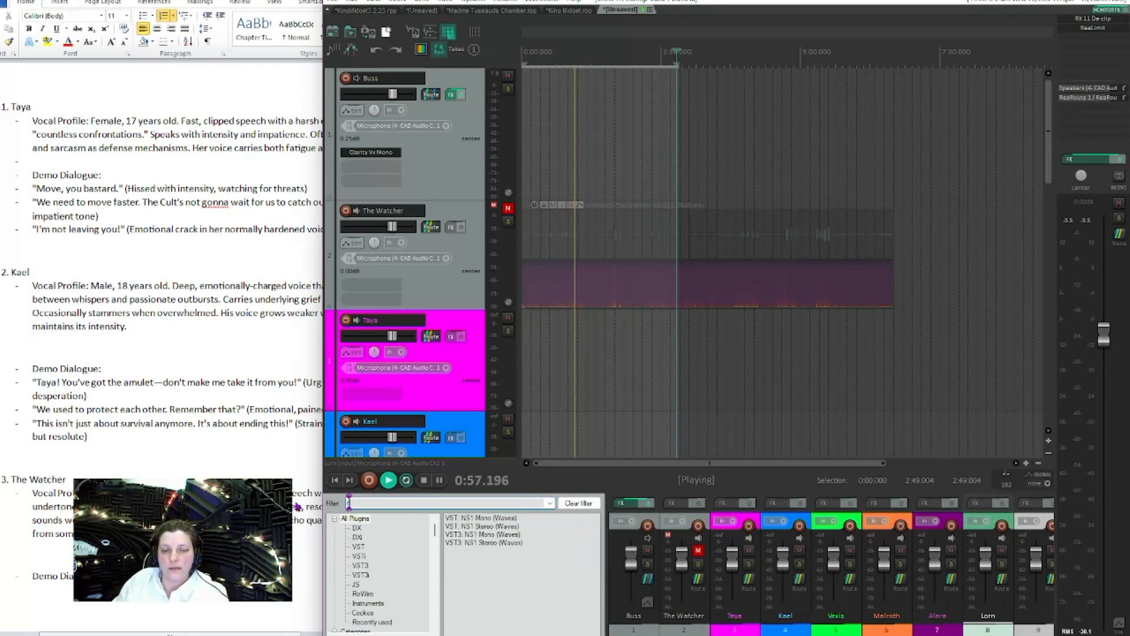
text(rx)
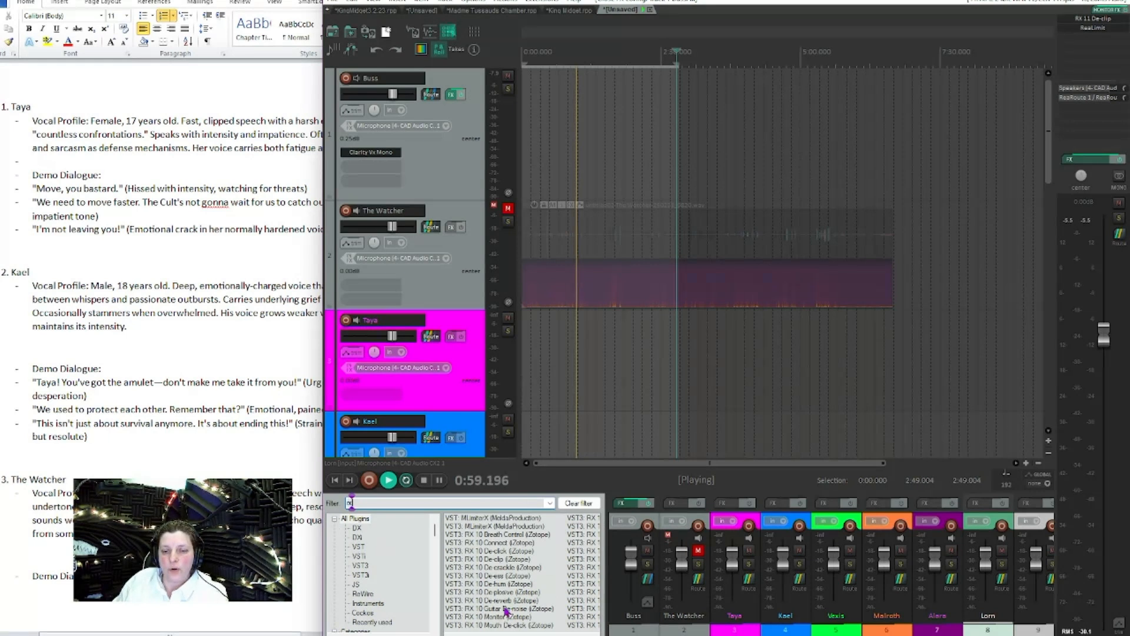
Step: Look through the RX plugin results and enlarge the browser in height and width to fit the full list
scroll(506, 600, down, 5)
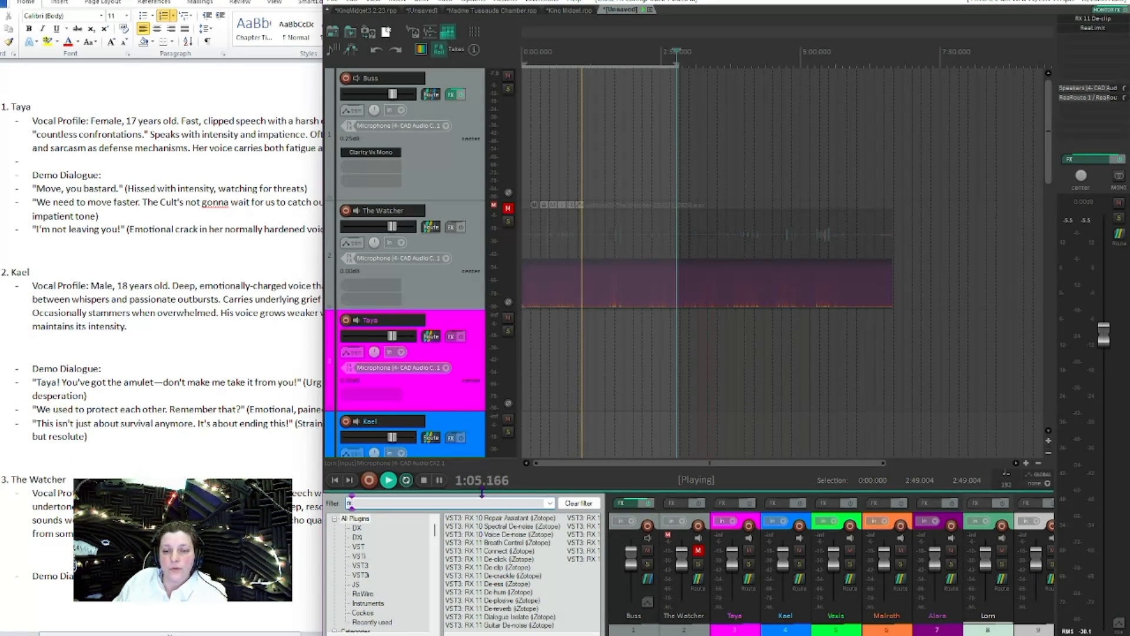
drag(482, 493, 489, 370)
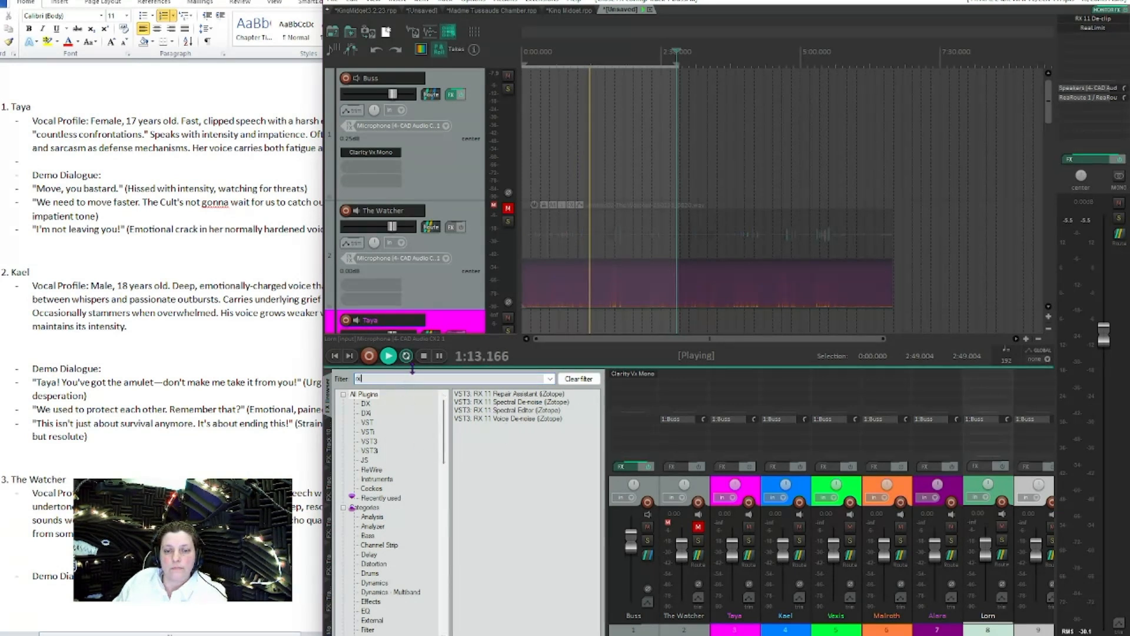
drag(605, 504, 735, 482)
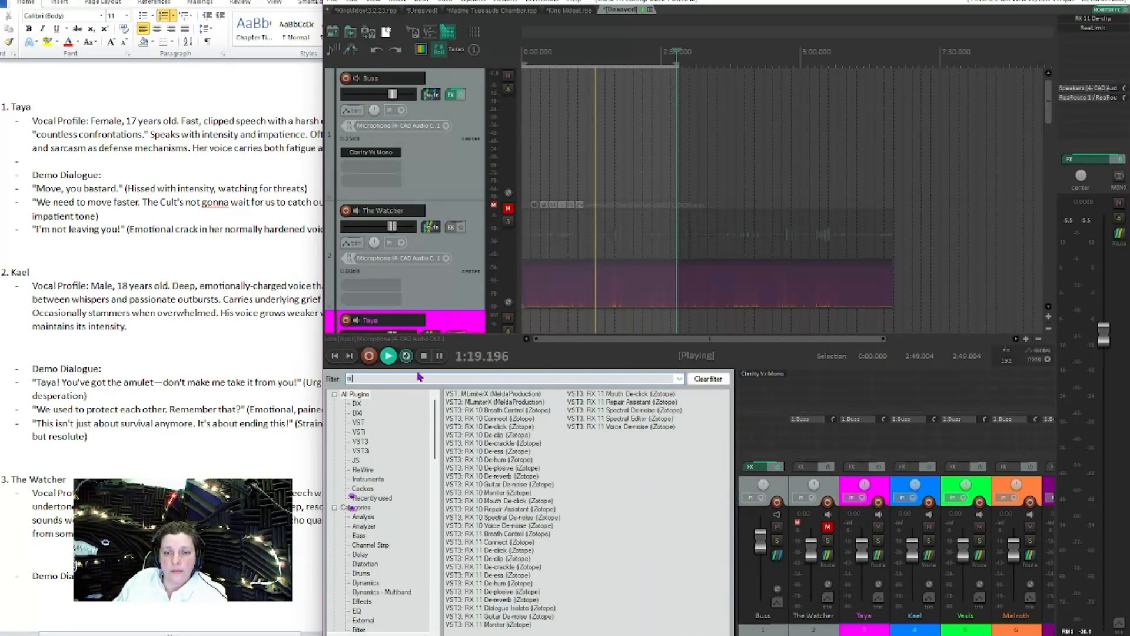
Step: Reduce the plugin browser's height and insert two instances of RX 11 Mouth De-click after Clarity Vx Mono on the Buss track
drag(423, 378, 422, 410)
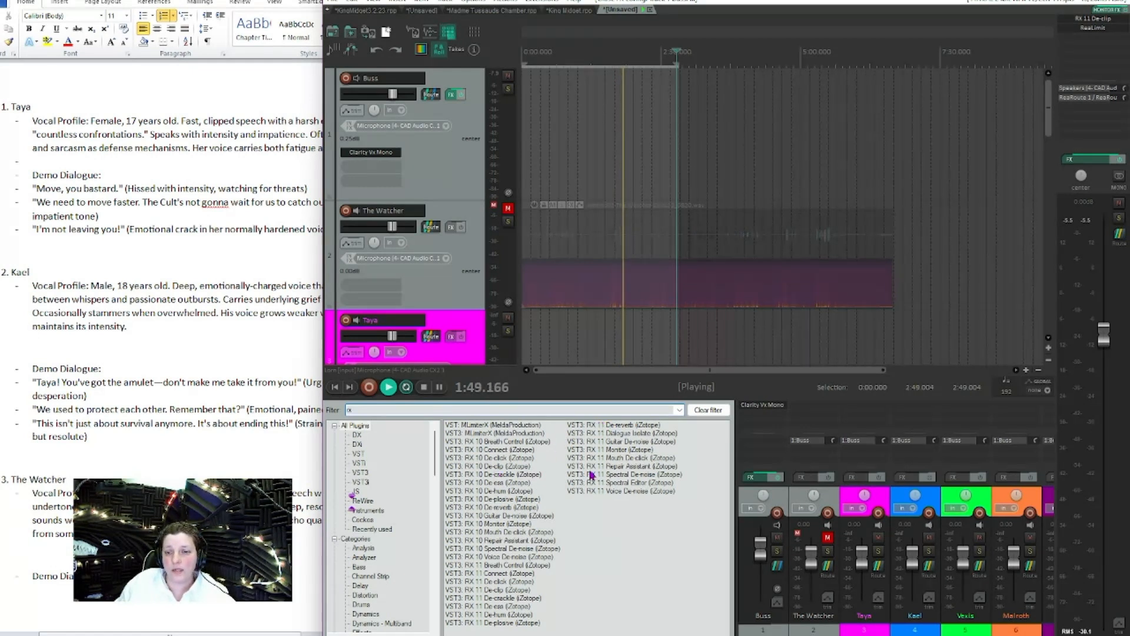
click(618, 459)
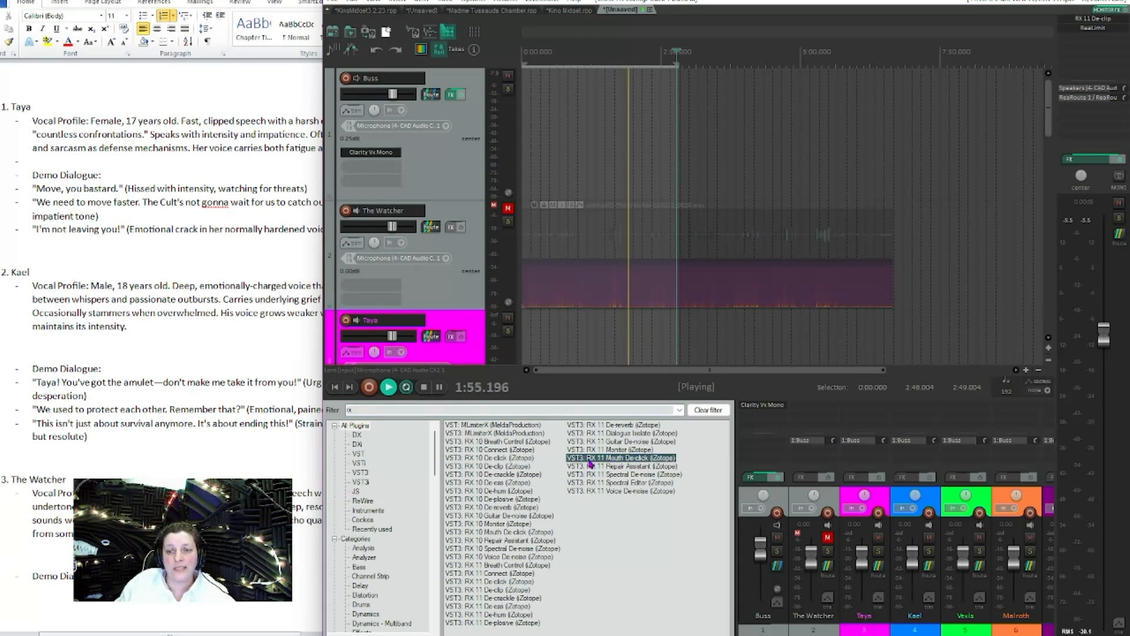
drag(590, 465, 388, 169)
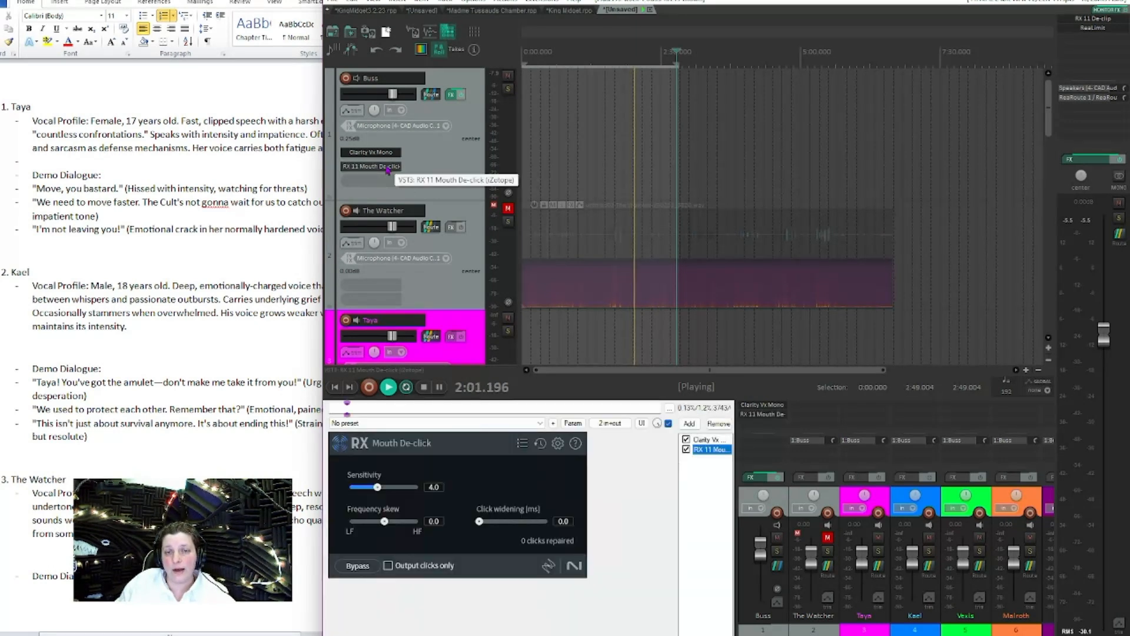
mouse_move(388, 170)
mouse_down()
mouse_move(428, 160)
mouse_move(427, 182)
mouse_move(400, 180)
mouse_up()
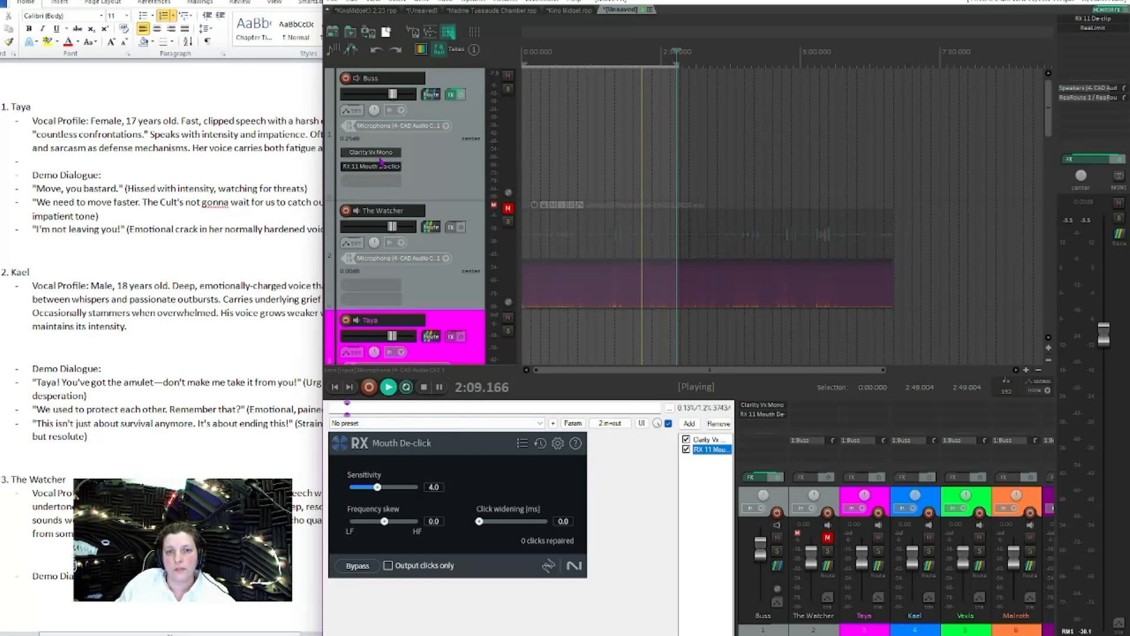
double_click(371, 194)
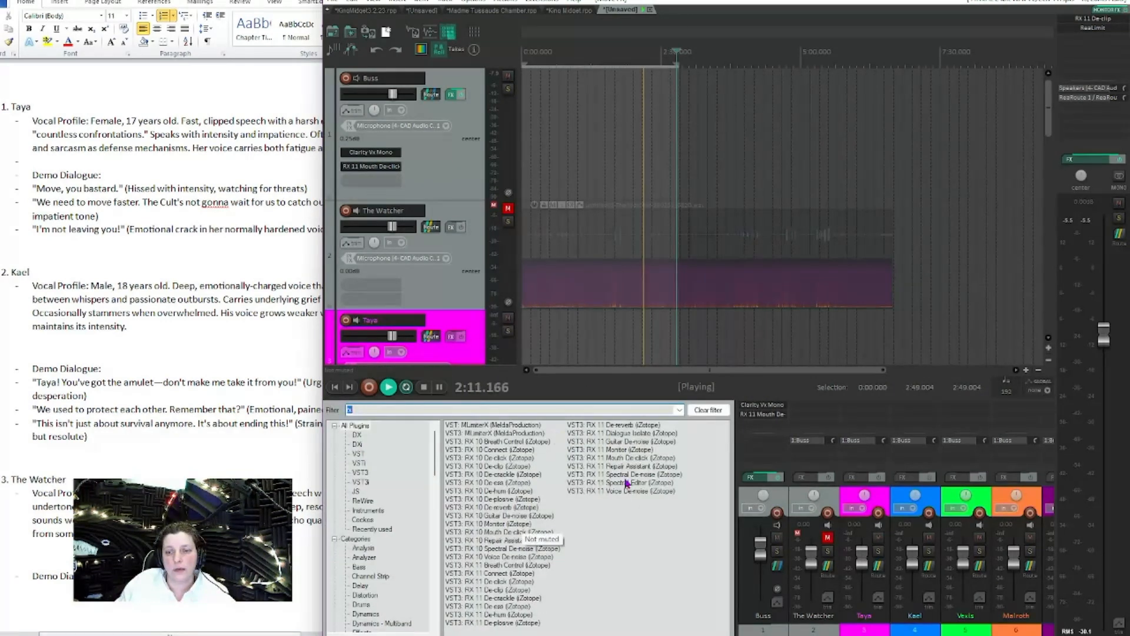
drag(629, 475, 388, 181)
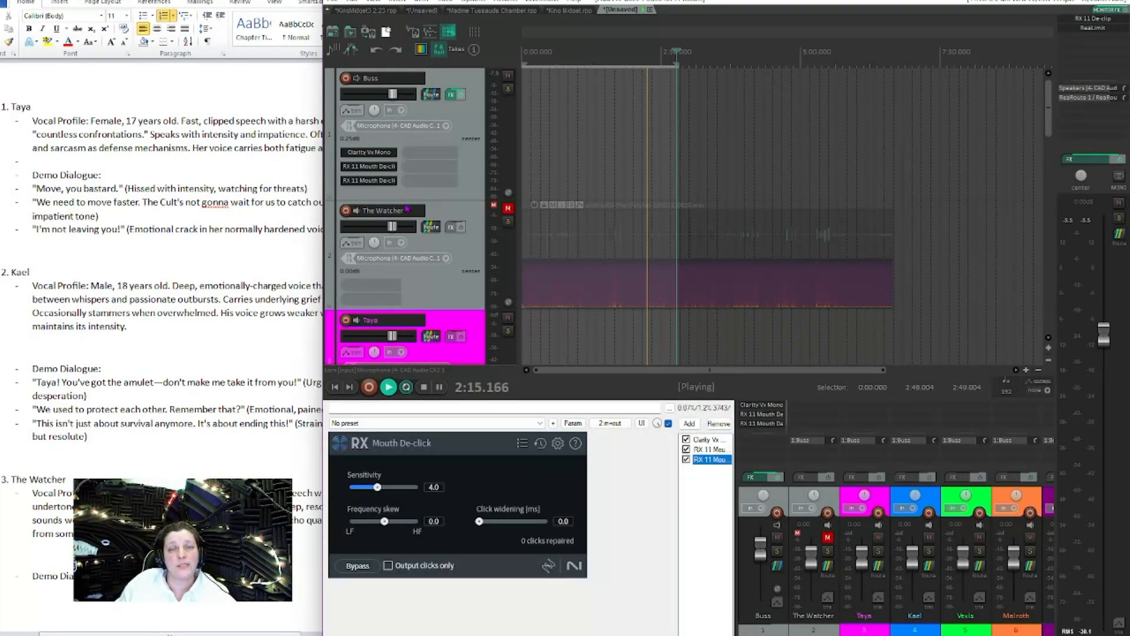
Step: View the preset list of the first Mouth De-click instance on the Buss track and close its window
click(390, 166)
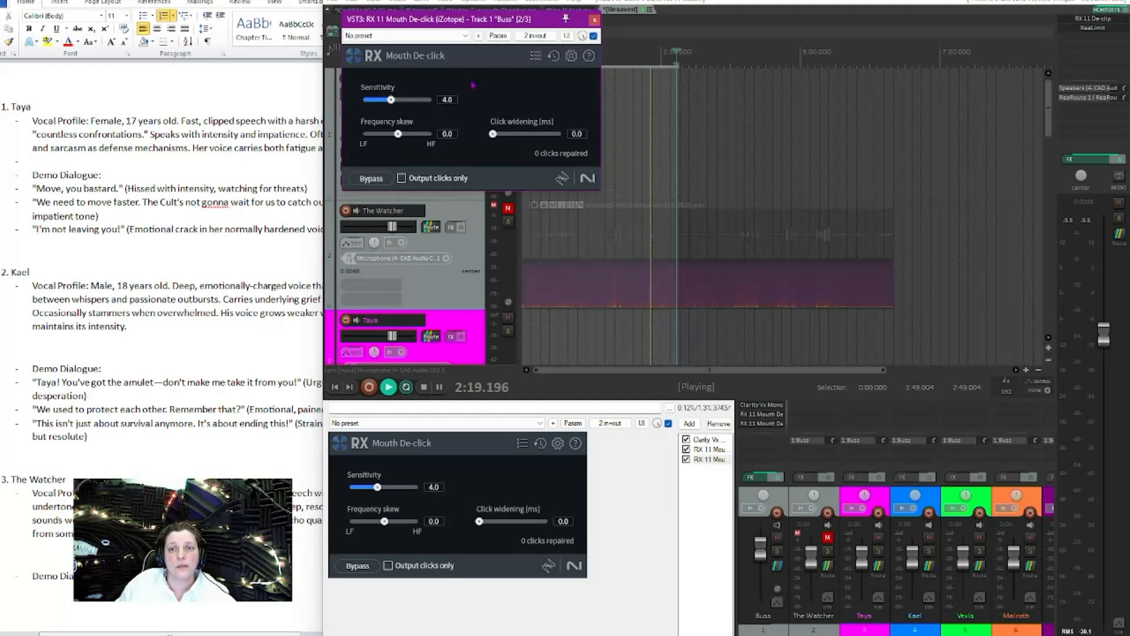
click(536, 59)
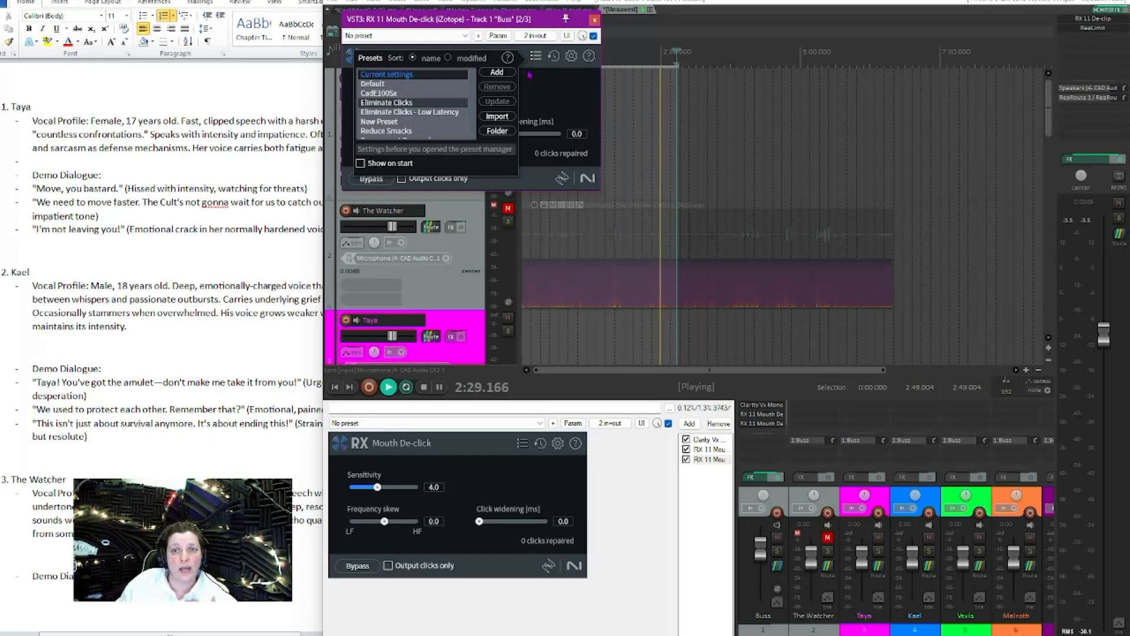
click(594, 21)
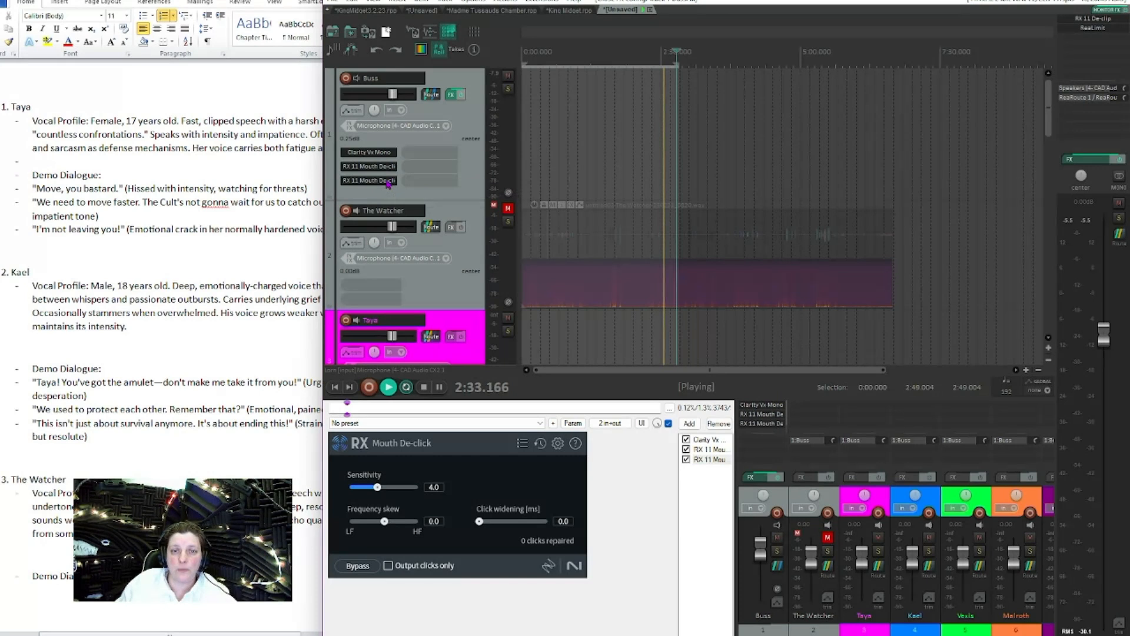
Step: Apply the Reduce Smacks preset to the second Mouth De-click instance on the Buss track and close its window
click(388, 182)
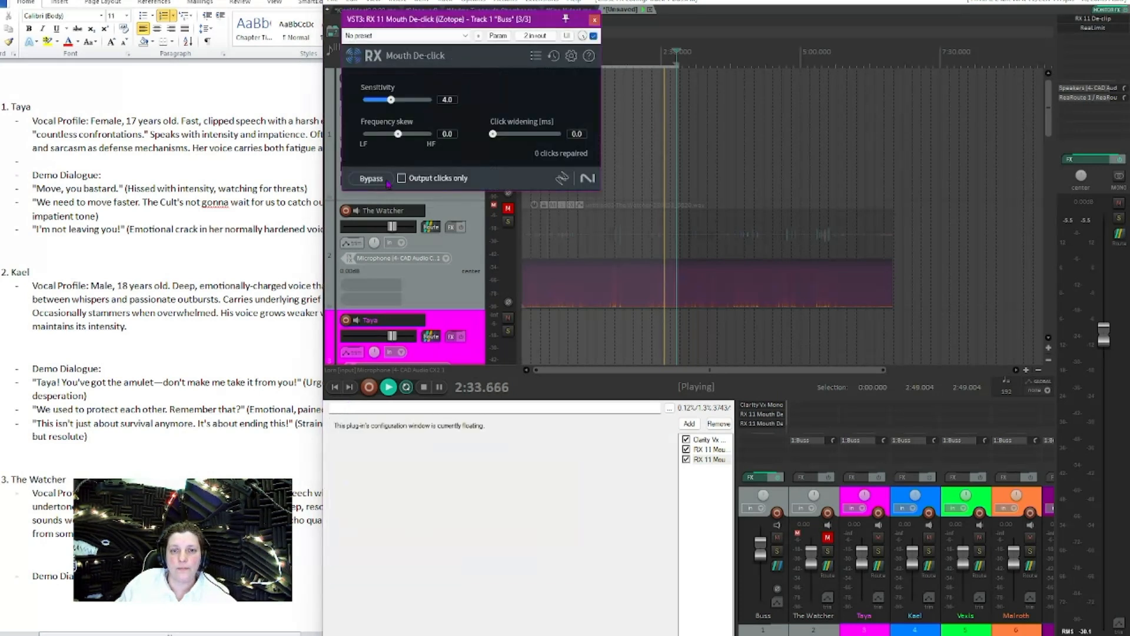
click(536, 56)
scroll(422, 117, down, 1)
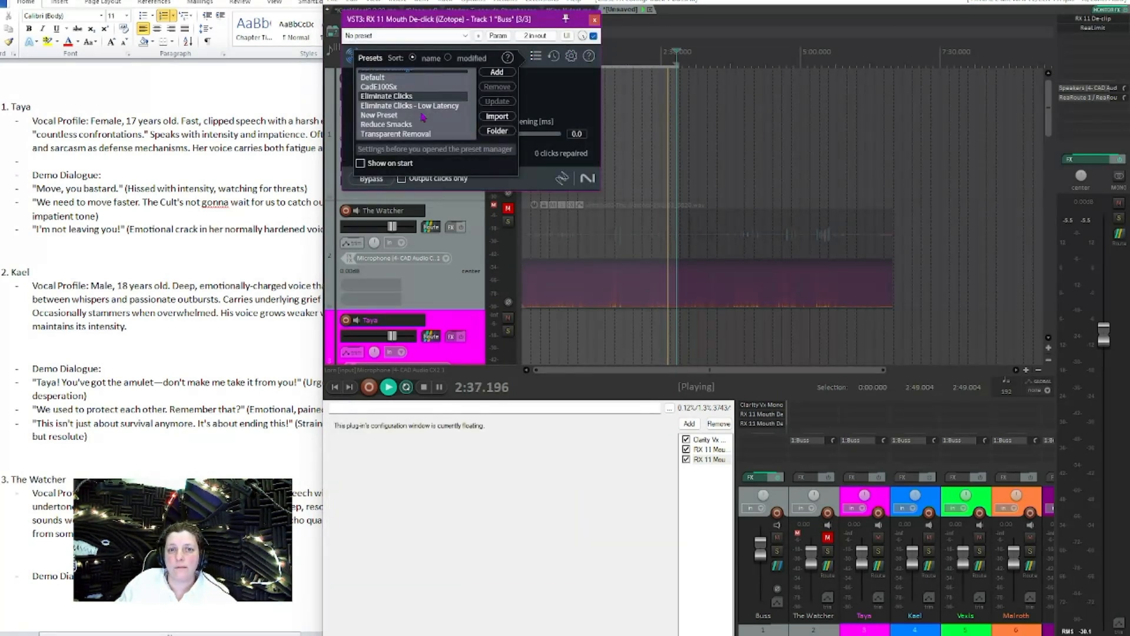
click(385, 124)
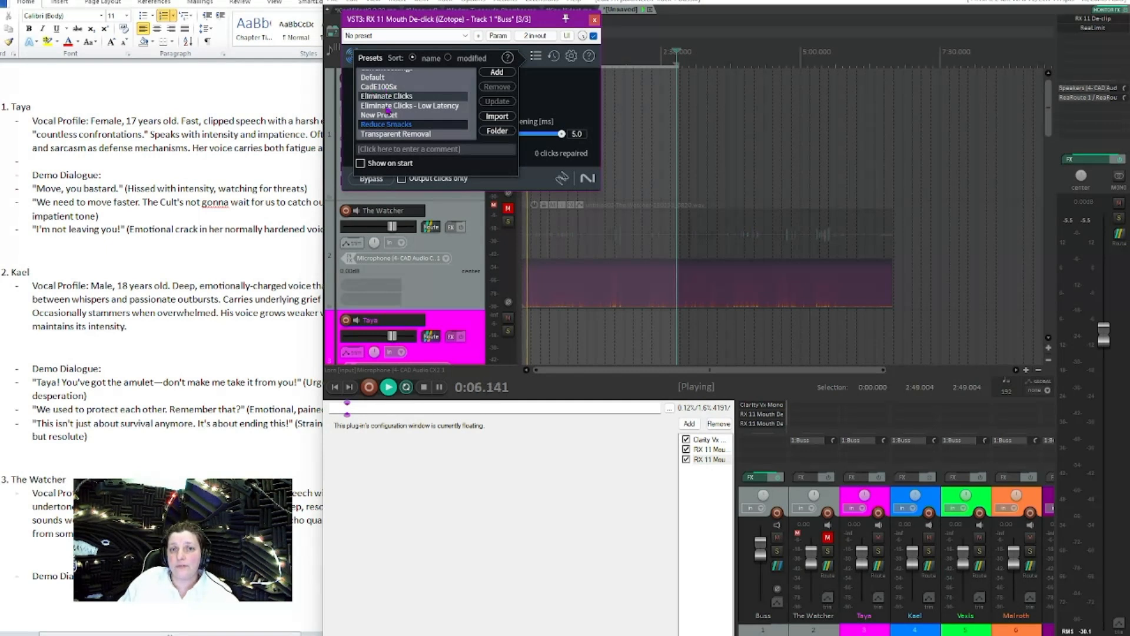
scroll(388, 109, up, 1)
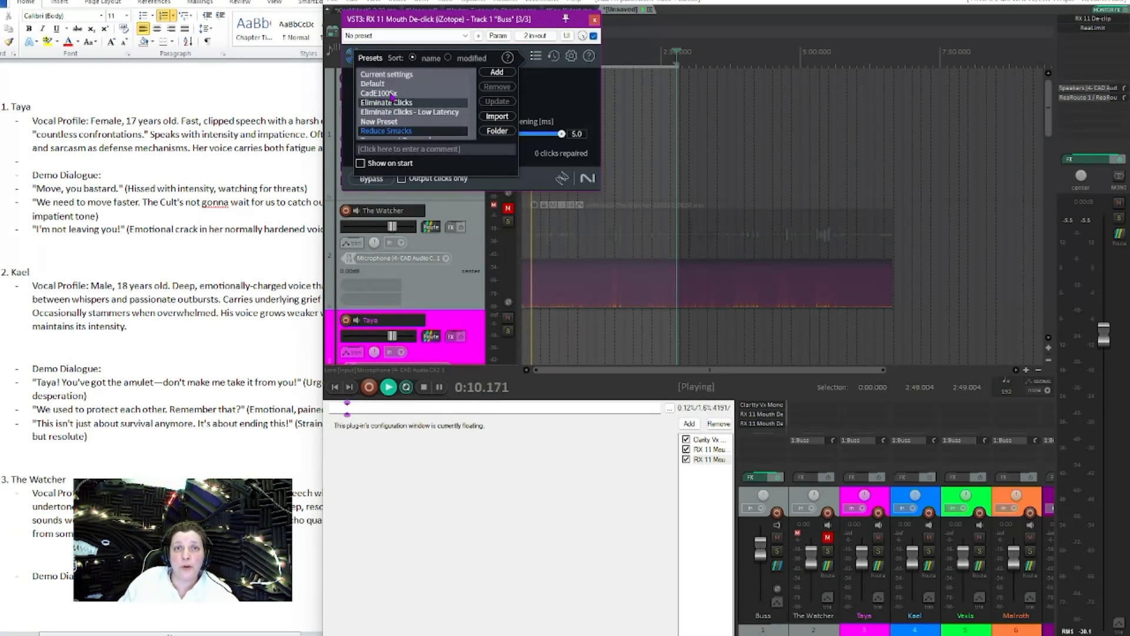
scroll(423, 118, down, 1)
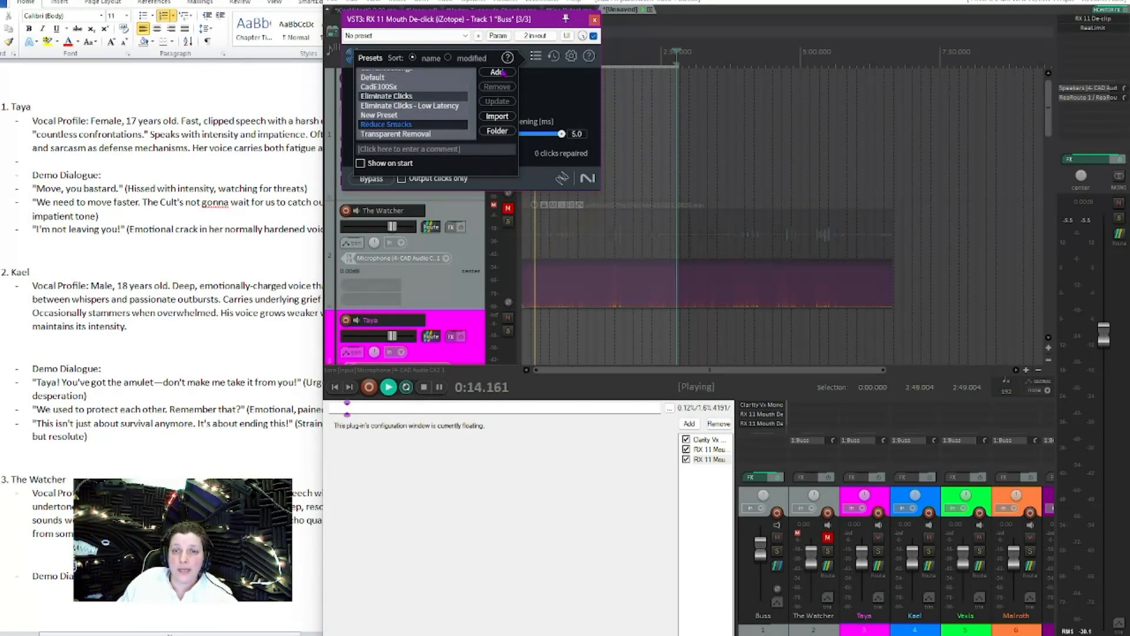
click(594, 20)
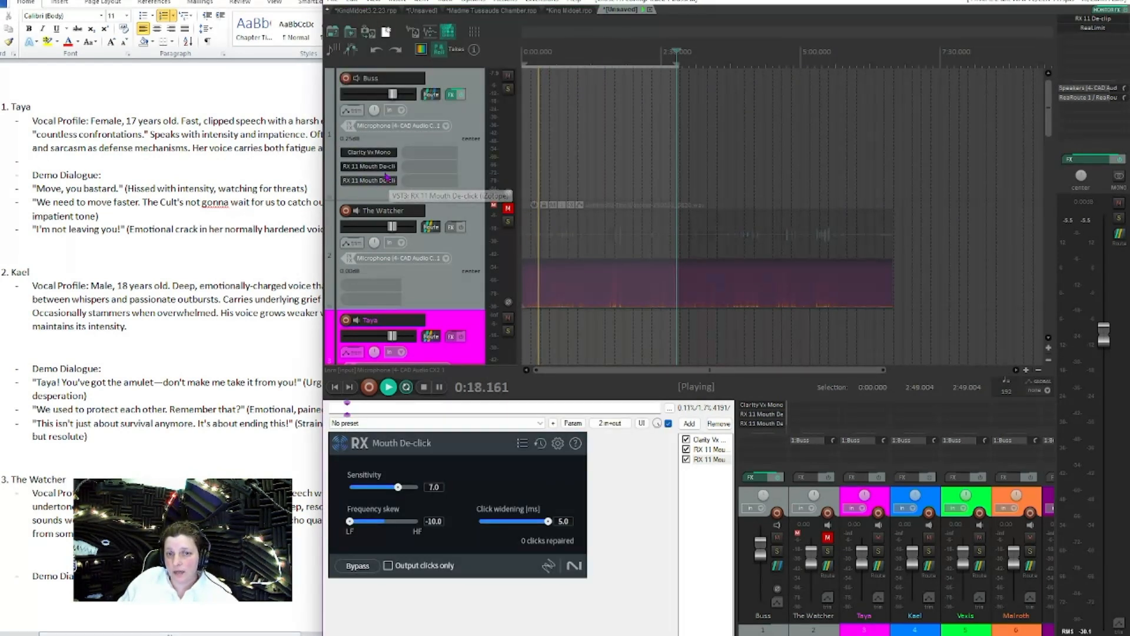
Step: Try RX 11 Breath Control in the next free effect slot of the Buss track and delete it
double_click(412, 156)
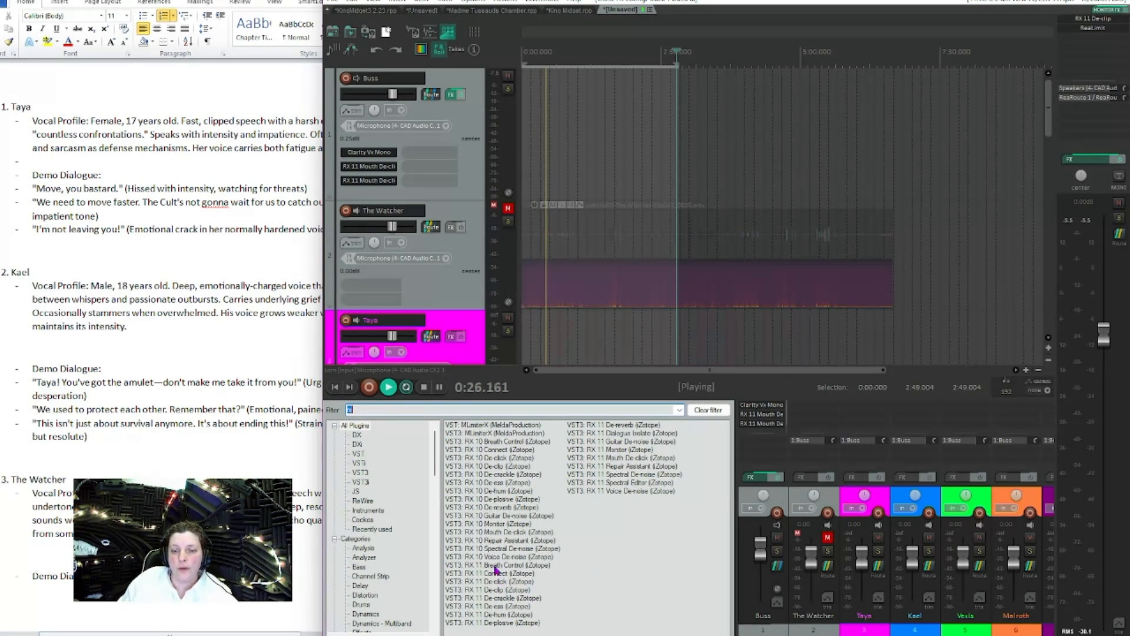
drag(495, 569, 427, 156)
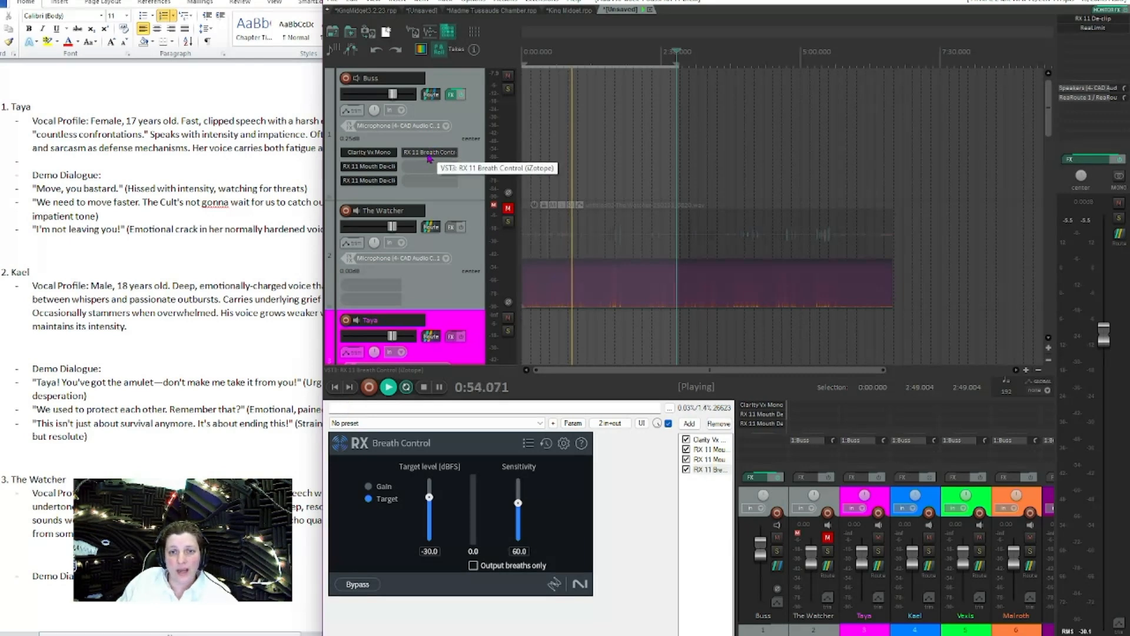
right_click(430, 158)
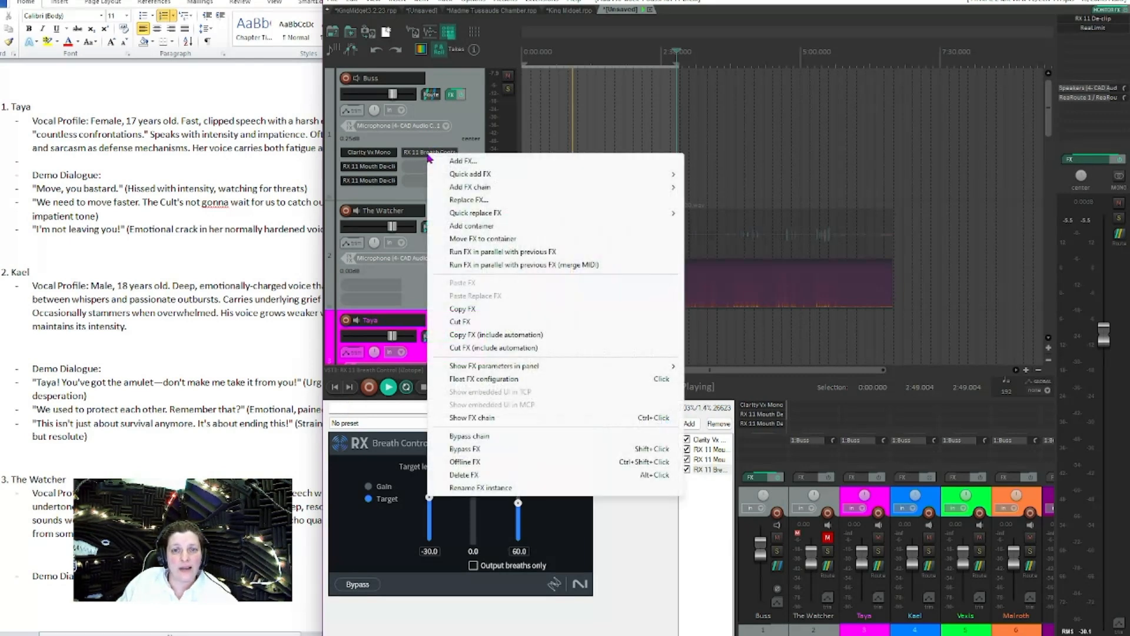
click(492, 476)
Step: Insert RX 11 De-click in the next free effect slot of the Buss track and open its window
double_click(444, 156)
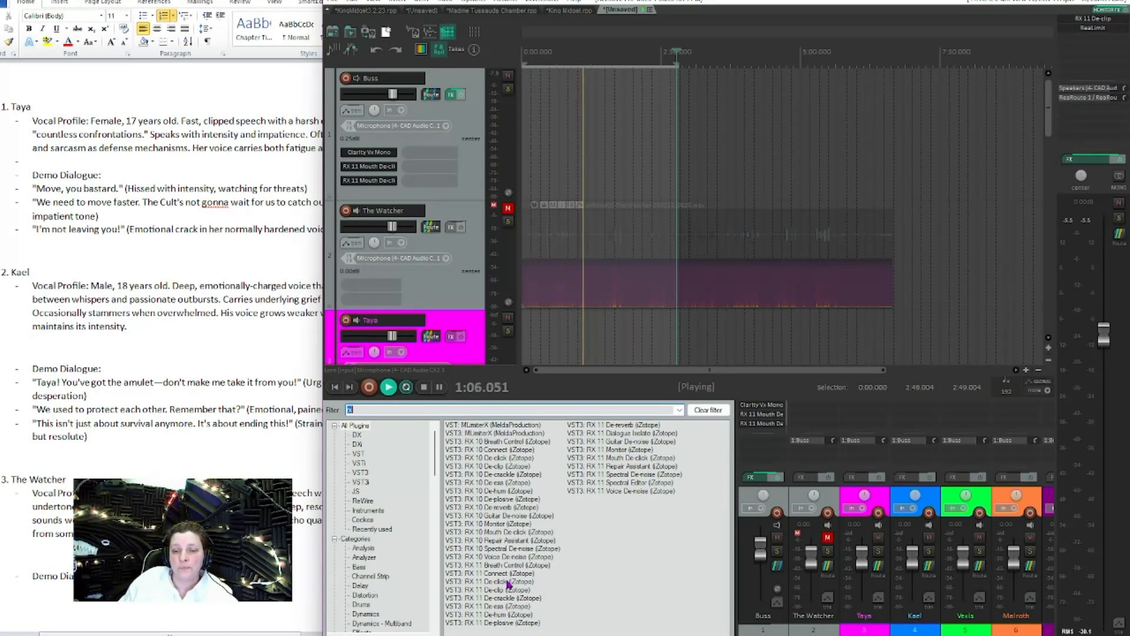
drag(497, 590, 433, 154)
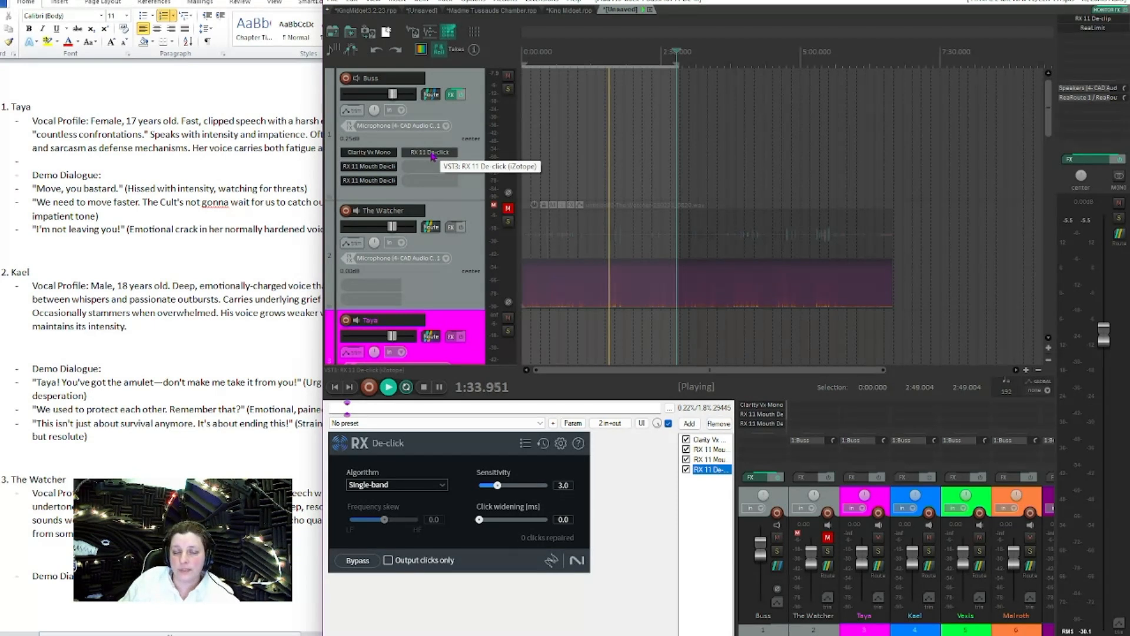
click(431, 153)
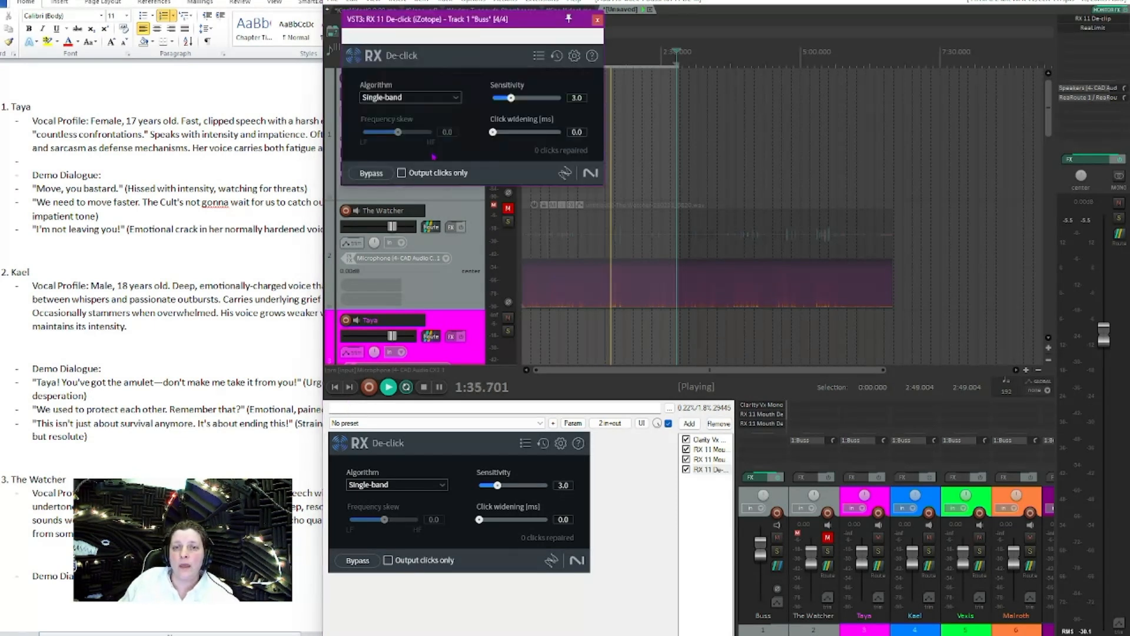
Step: Look through the RX 11 De-click presets and delete the plugin from the Buss track
click(539, 57)
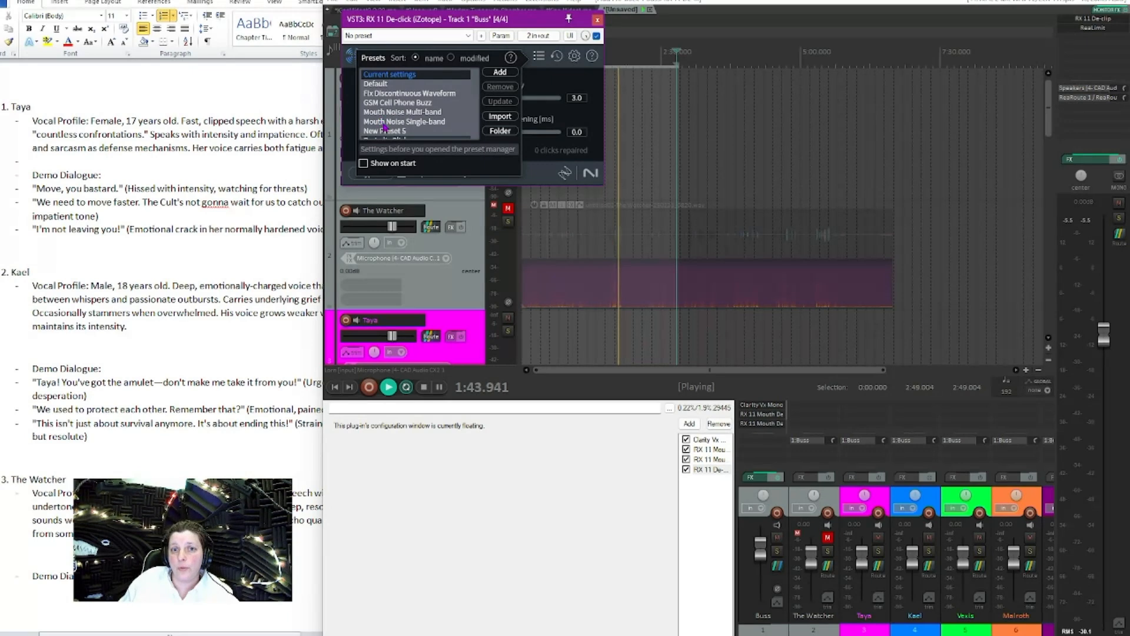
scroll(388, 127, down, 2)
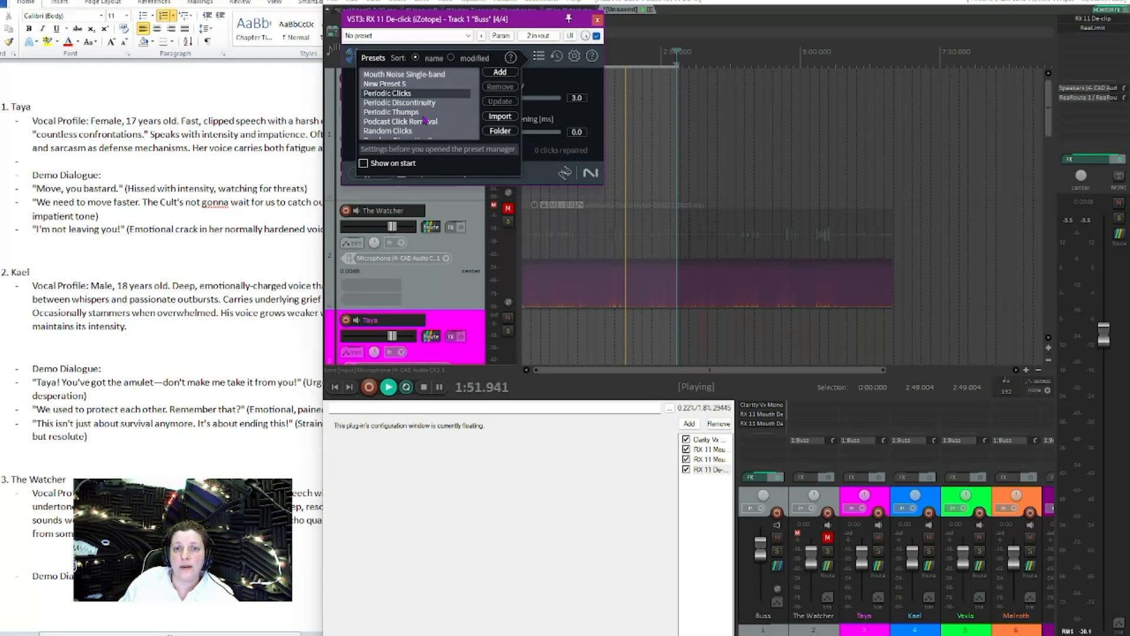
scroll(409, 117, down, 3)
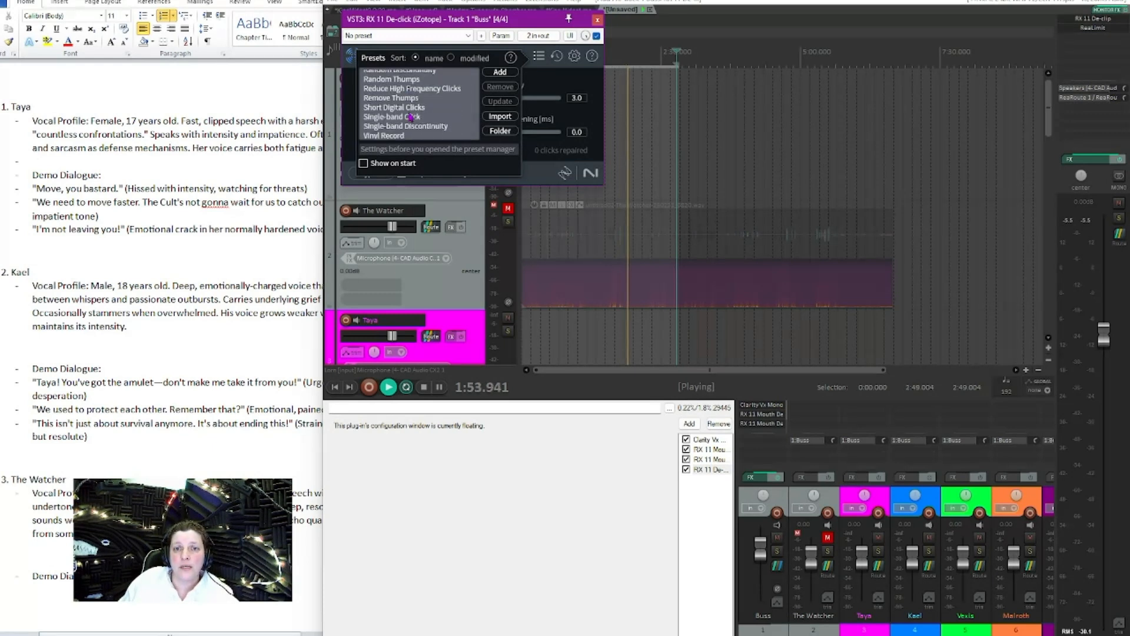
scroll(411, 134, down, 1)
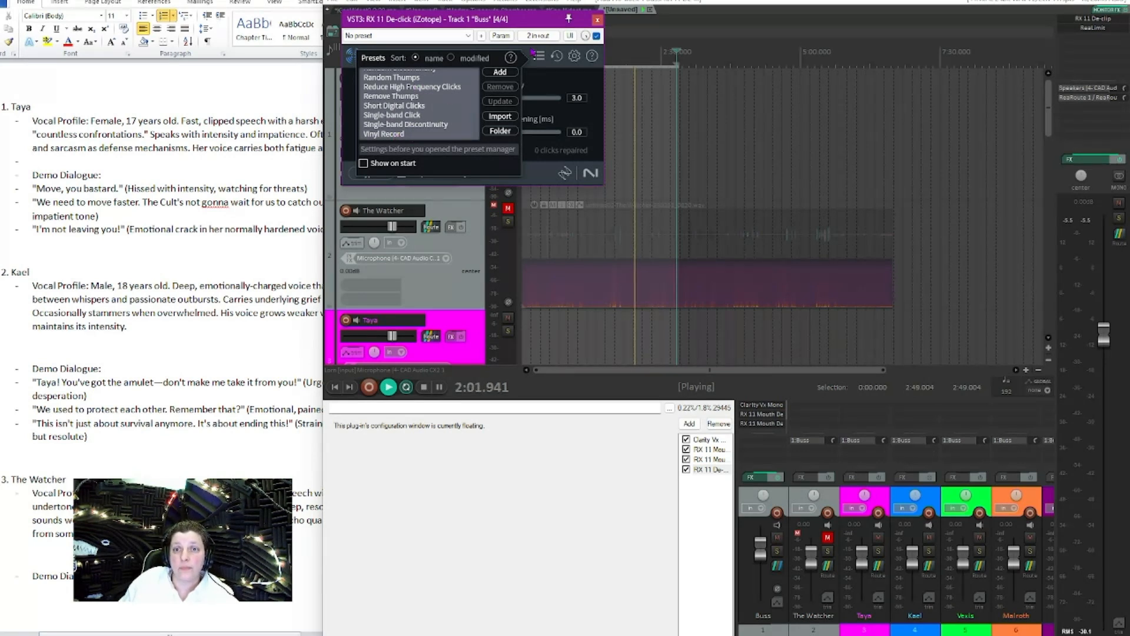
click(597, 20)
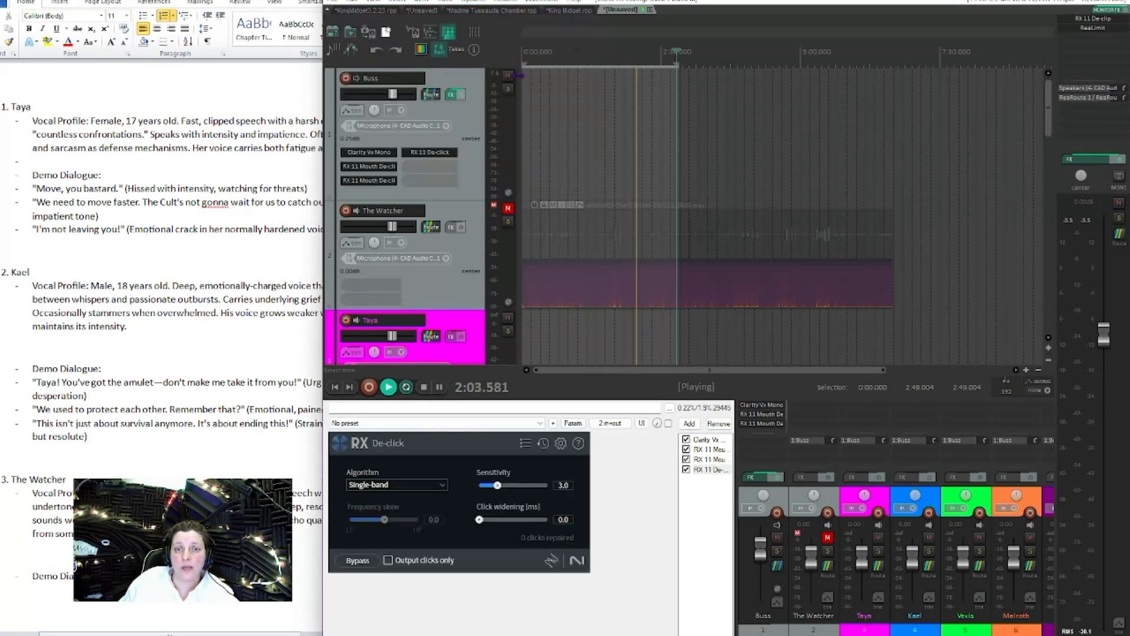
right_click(435, 152)
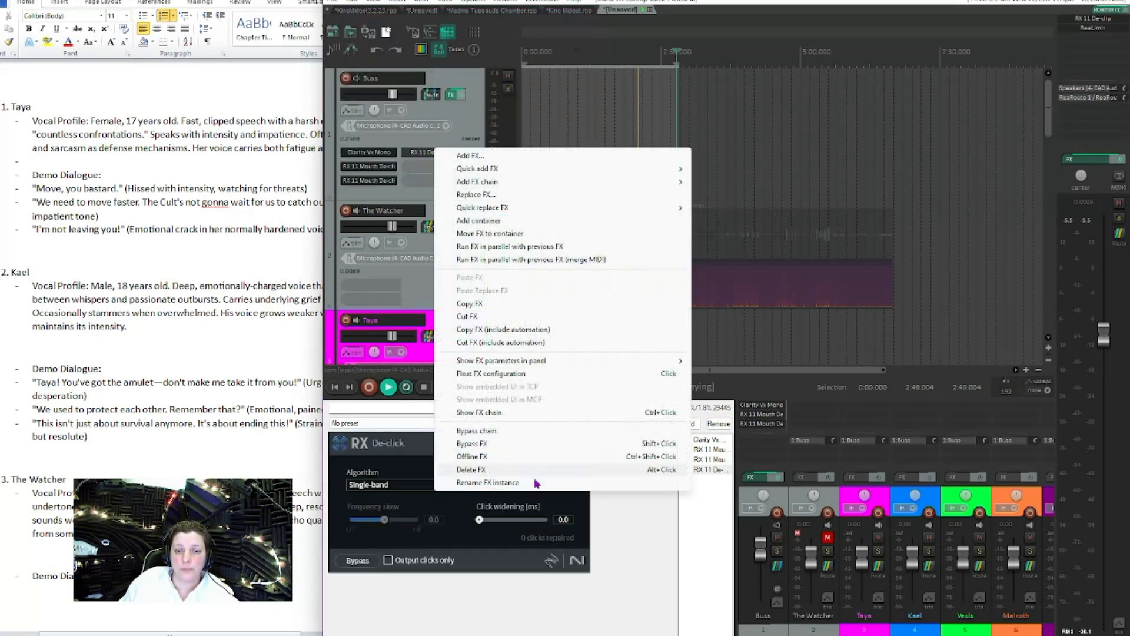
click(484, 470)
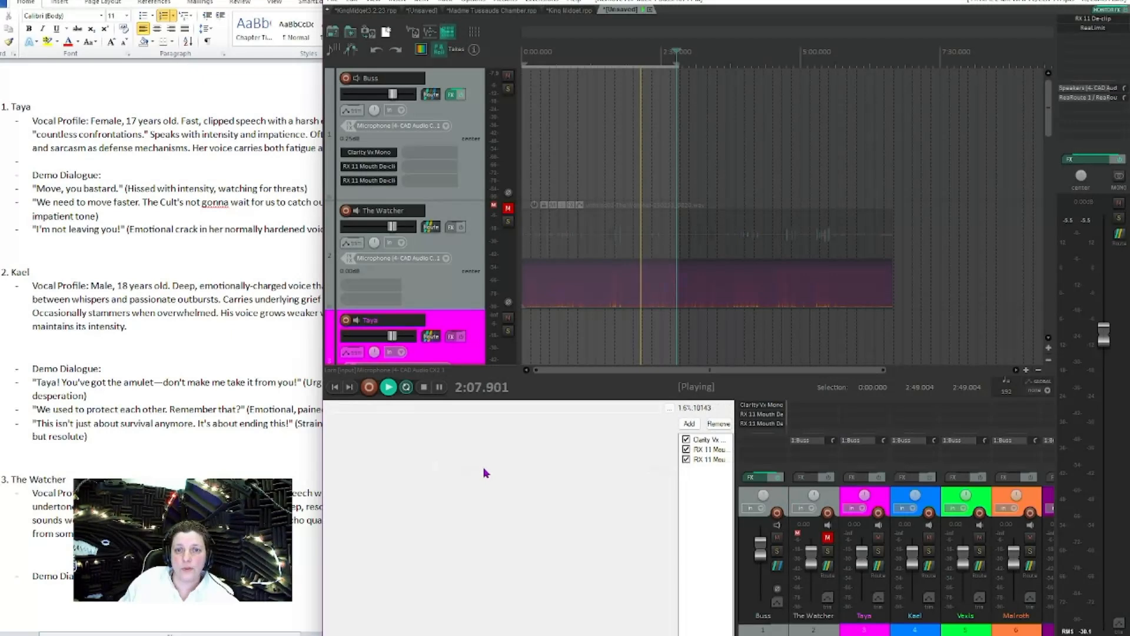
Step: Try RX 11 De-clip in the free effect slot of the Buss track and delete it
double_click(435, 153)
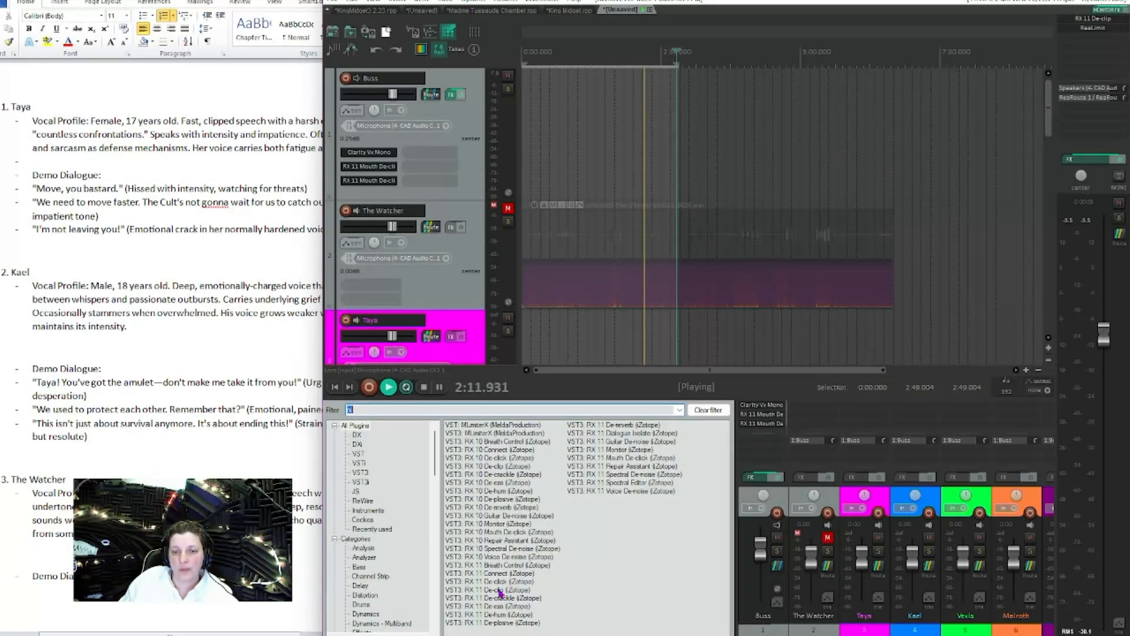
drag(500, 590, 422, 165)
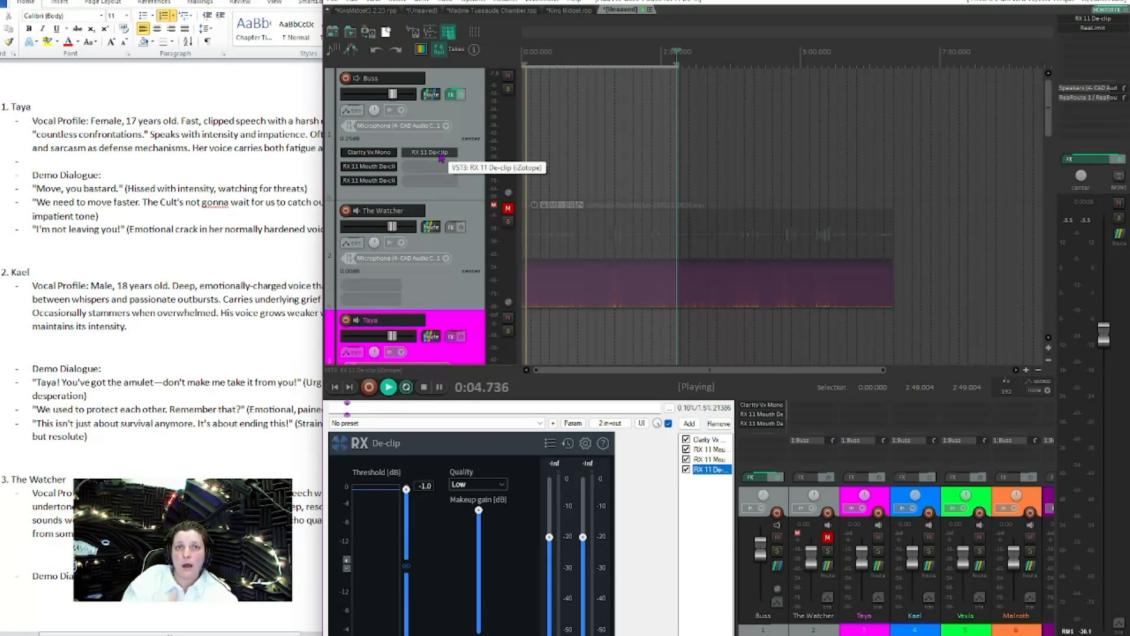
right_click(440, 156)
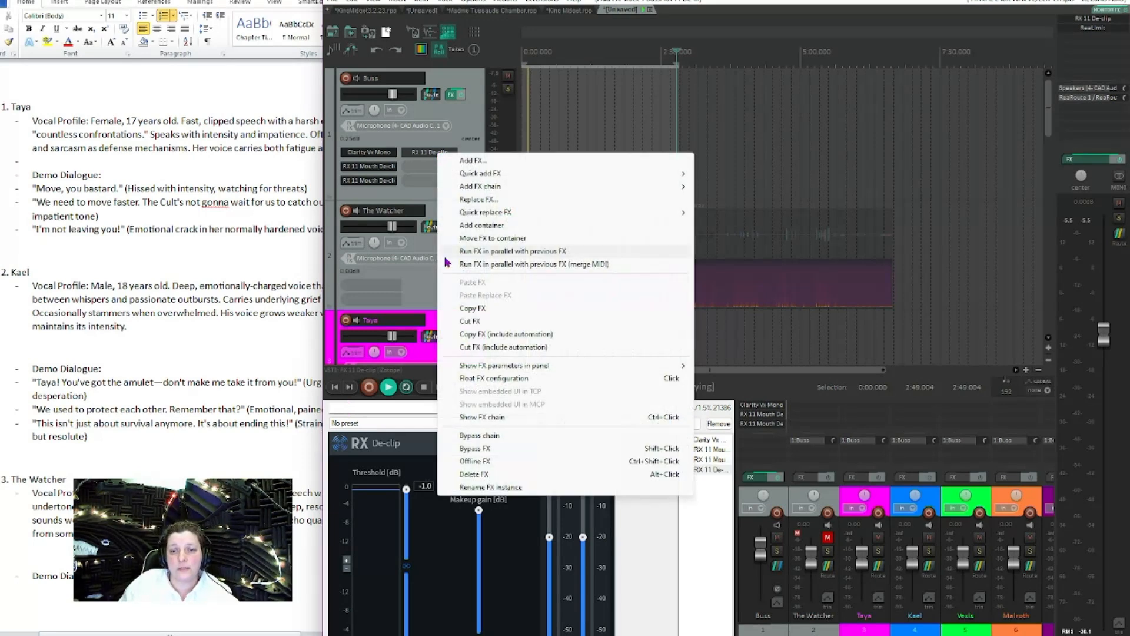
click(469, 478)
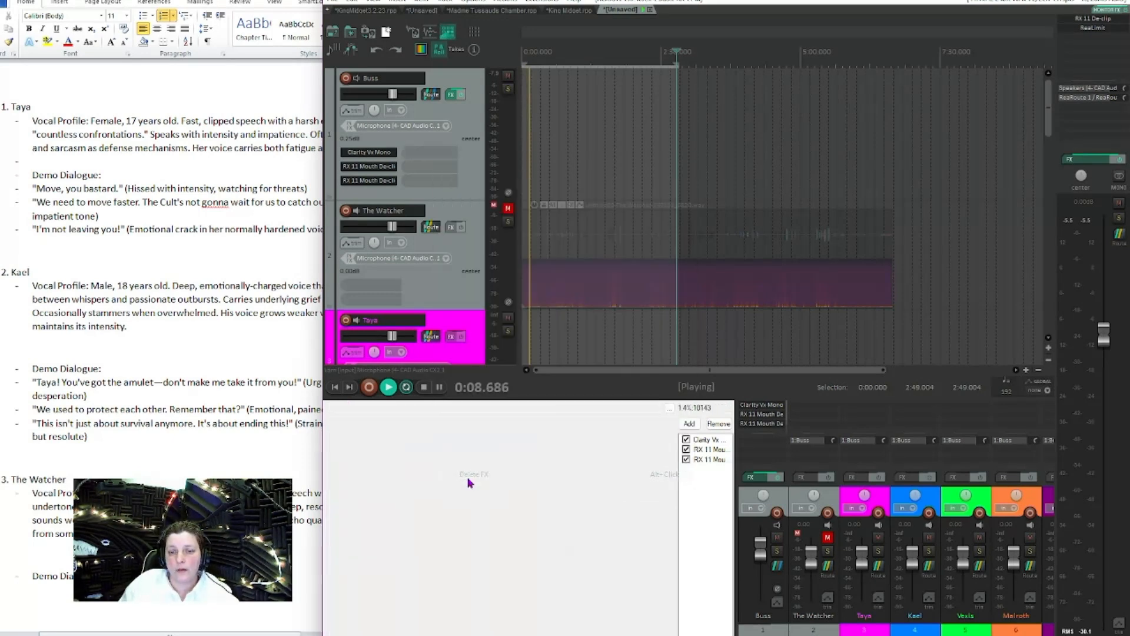
Step: Insert RX 11 De-ess after the two Mouth De-click instances in the Buss track's effects chain
double_click(435, 155)
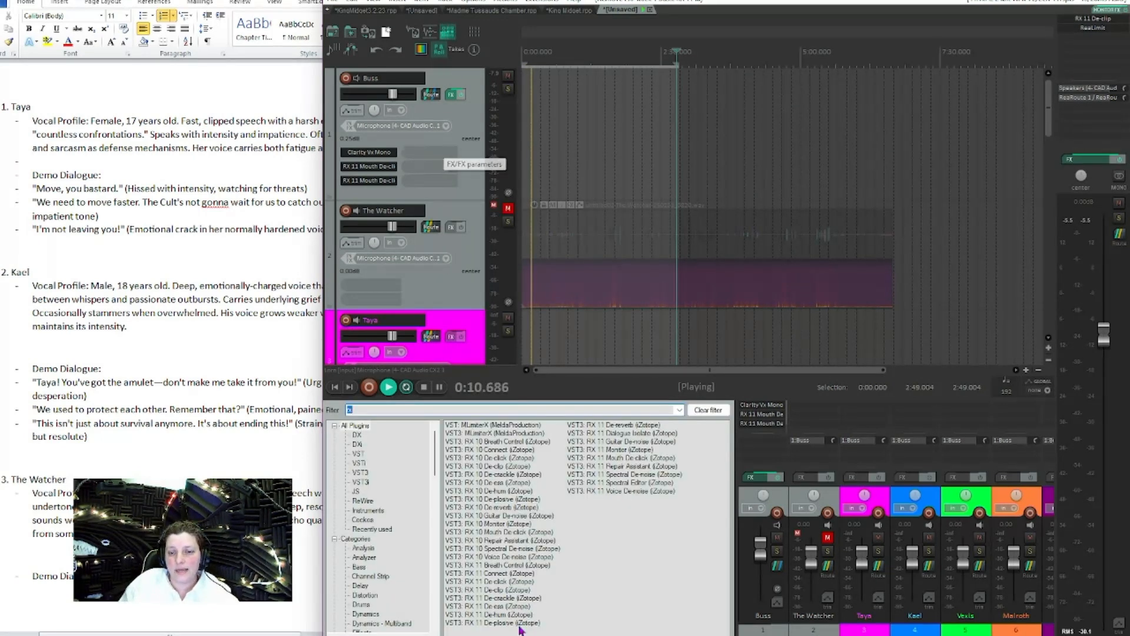
click(505, 598)
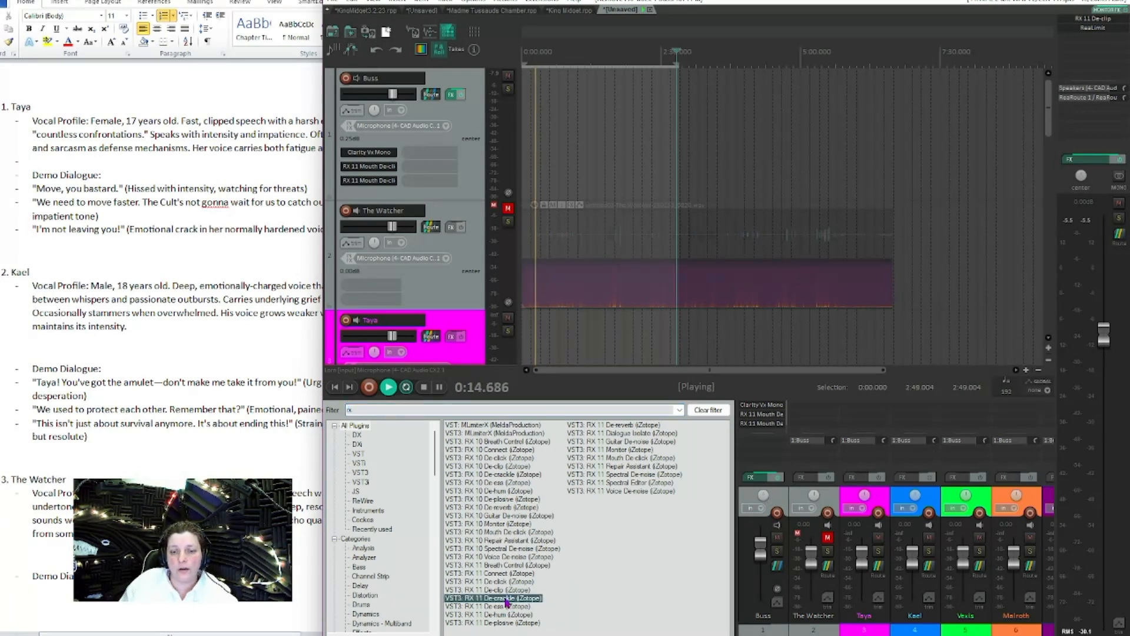
click(496, 606)
double_click(496, 606)
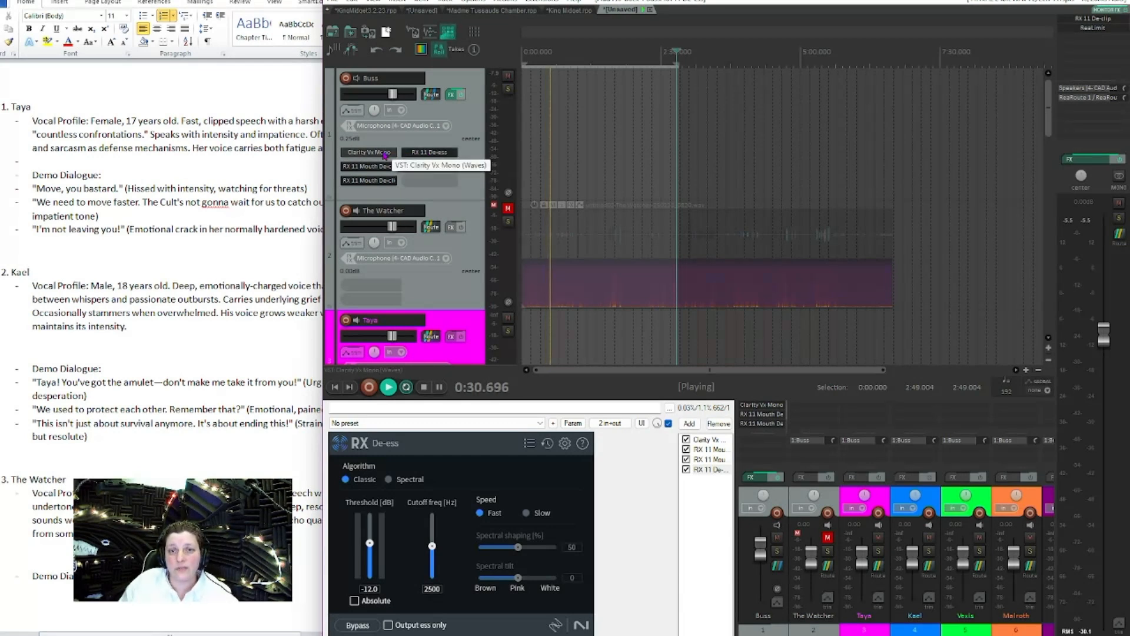
Step: Look through the RX 11 De-ess presets and delete the plugin from the Buss track
click(416, 154)
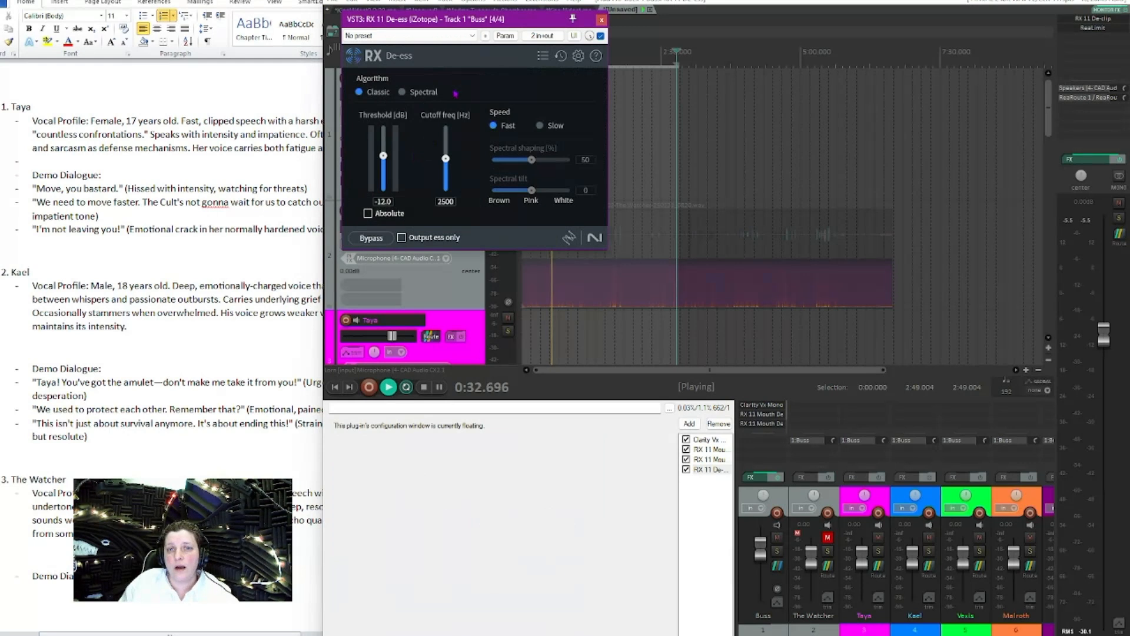
click(542, 57)
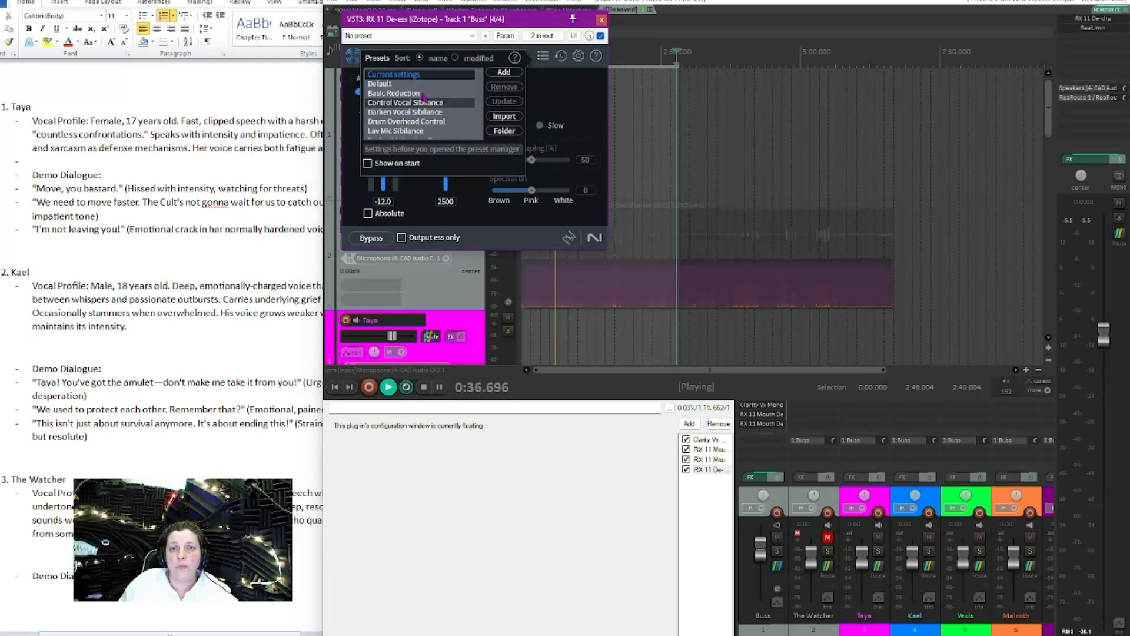
scroll(424, 97, down, 1)
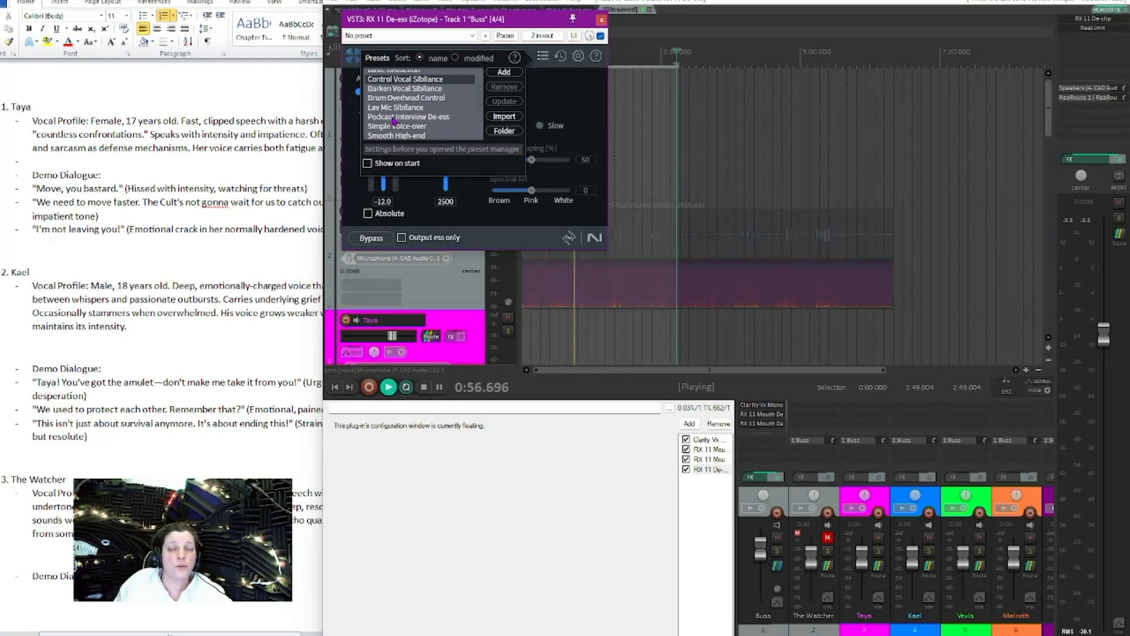
click(601, 20)
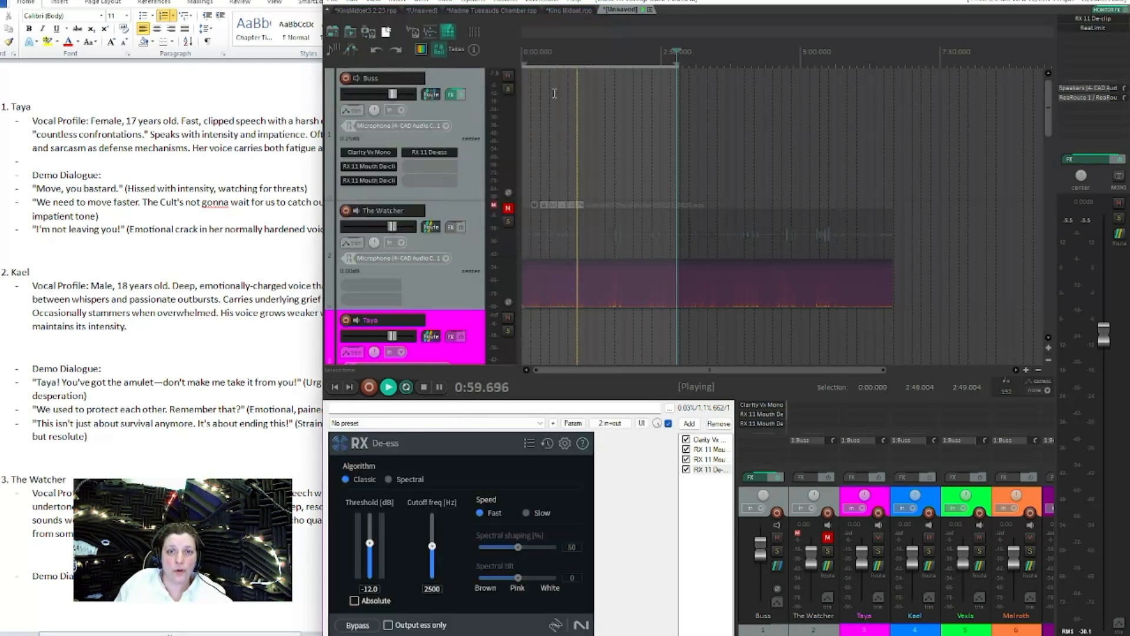
right_click(440, 152)
click(499, 473)
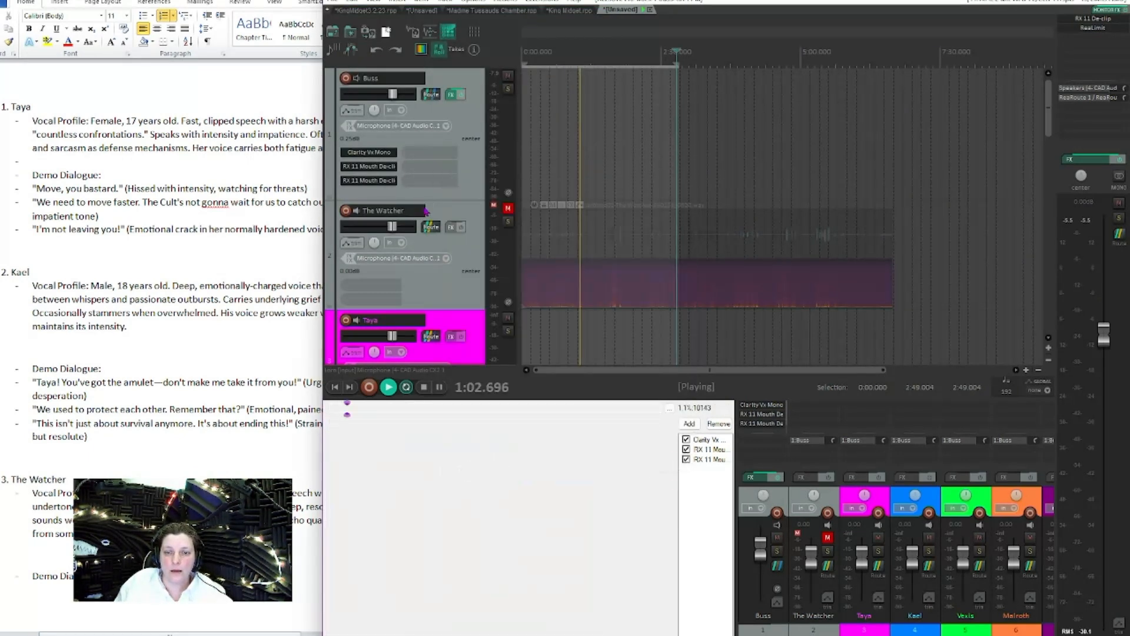
Step: Try RX 11 De-hum in the free effect slot of the Buss track and delete it
double_click(433, 158)
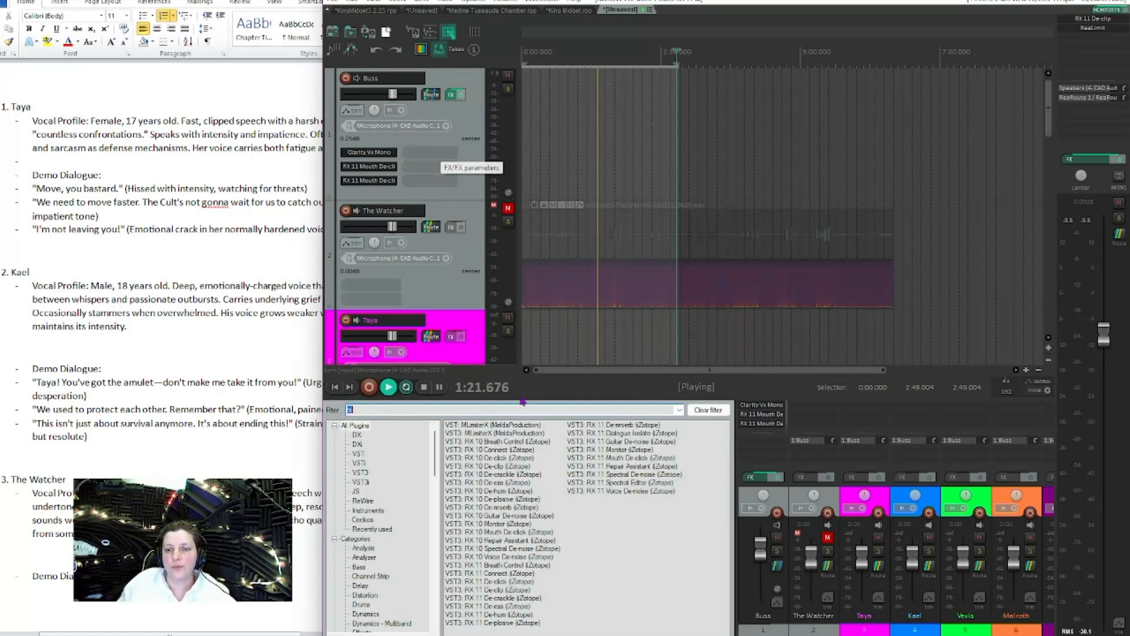
click(502, 615)
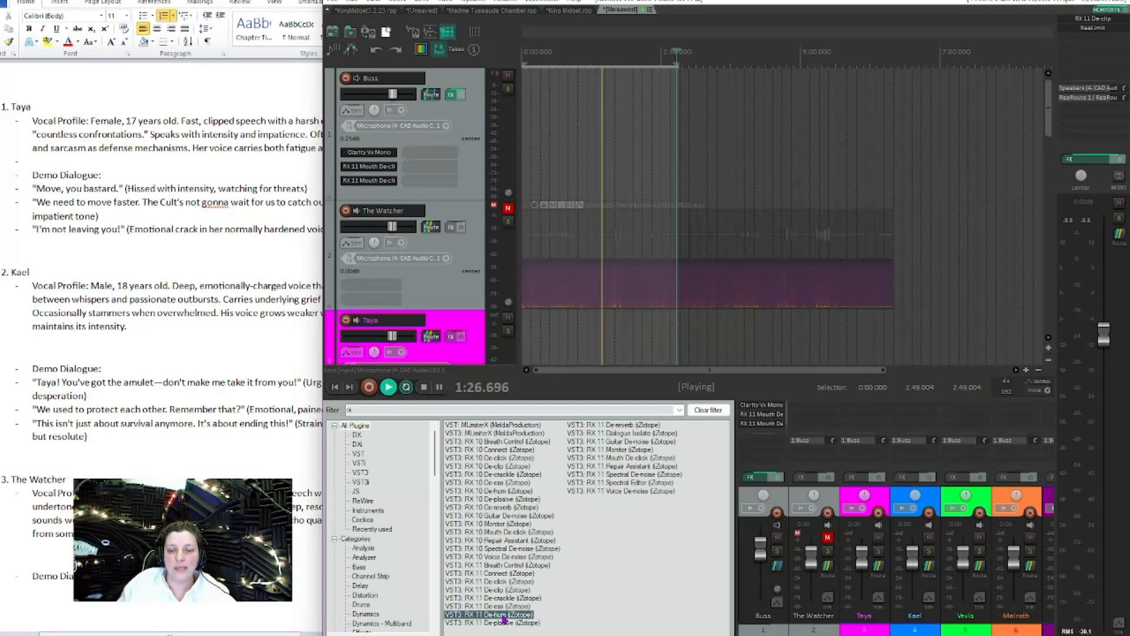
key(Return)
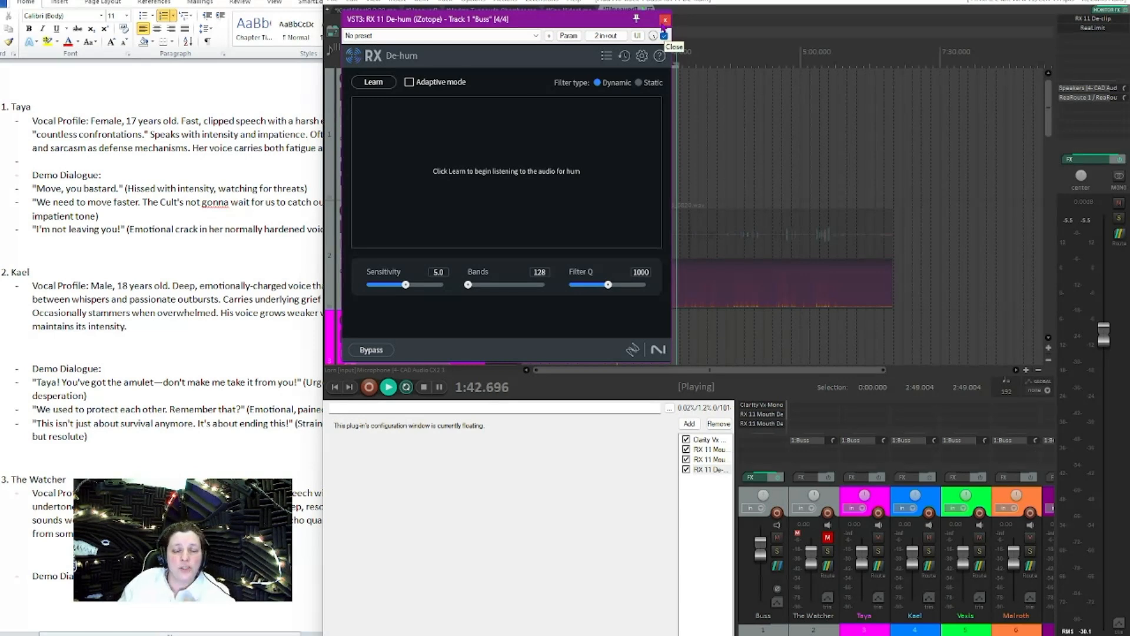
click(664, 22)
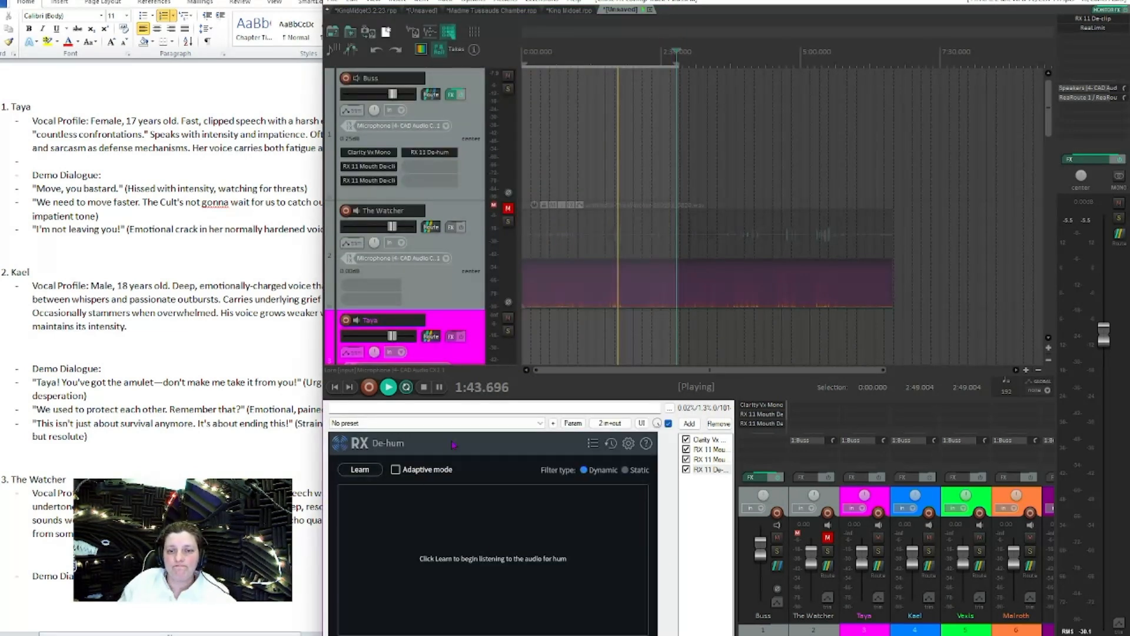
right_click(421, 158)
click(465, 486)
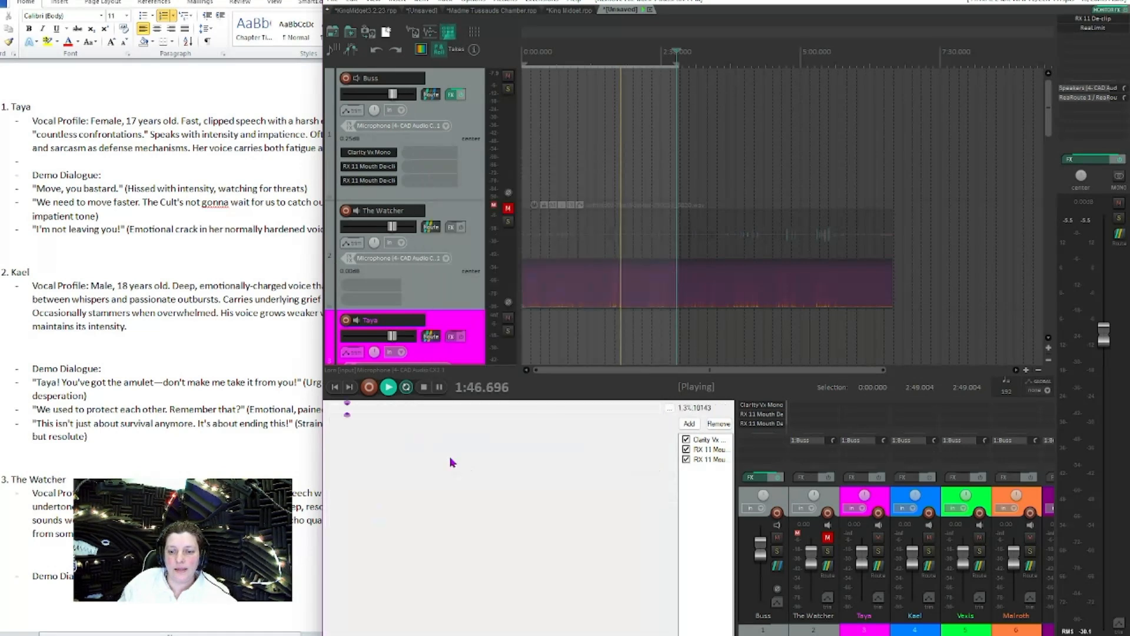
Step: Insert RX 11 Dialogue Isolate in the free effect slot of the Buss track and open its floating window
double_click(429, 164)
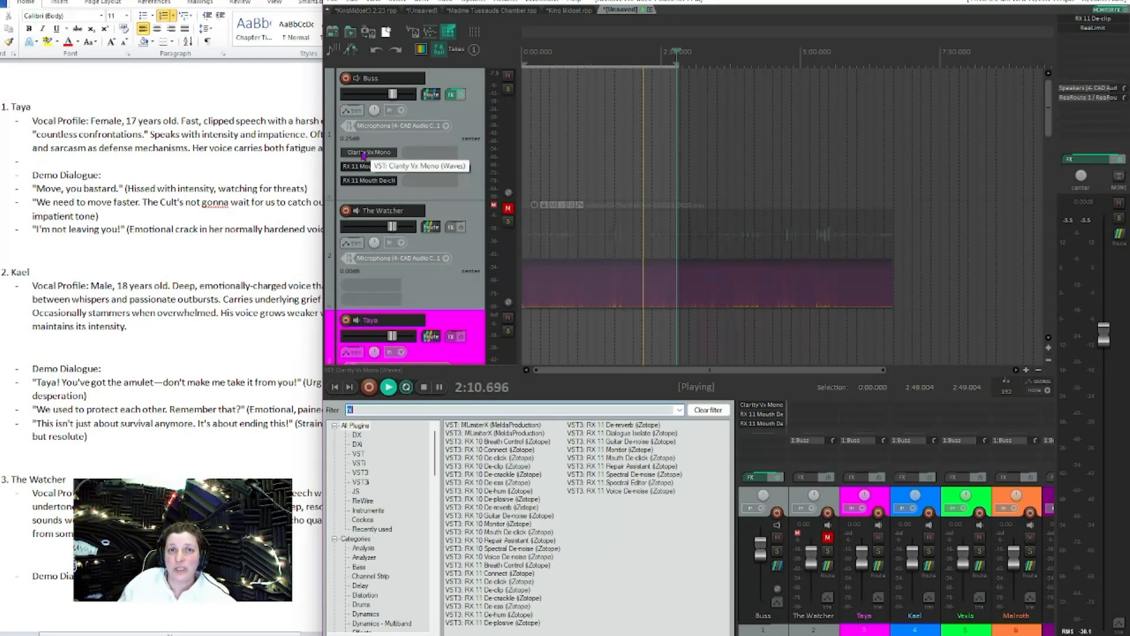
click(616, 434)
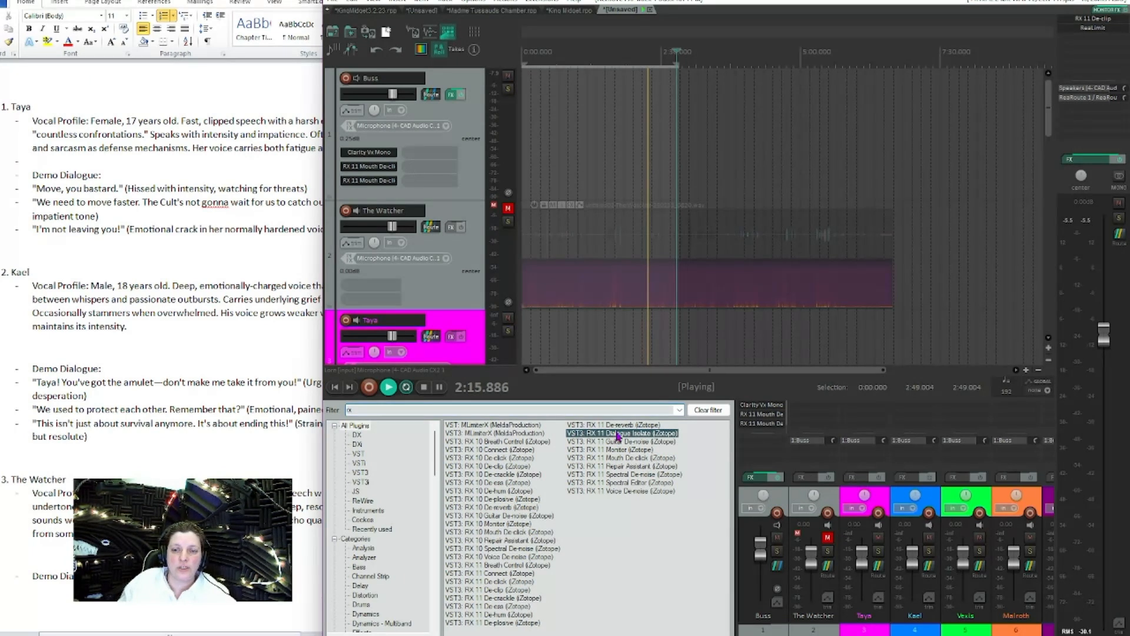
double_click(621, 435)
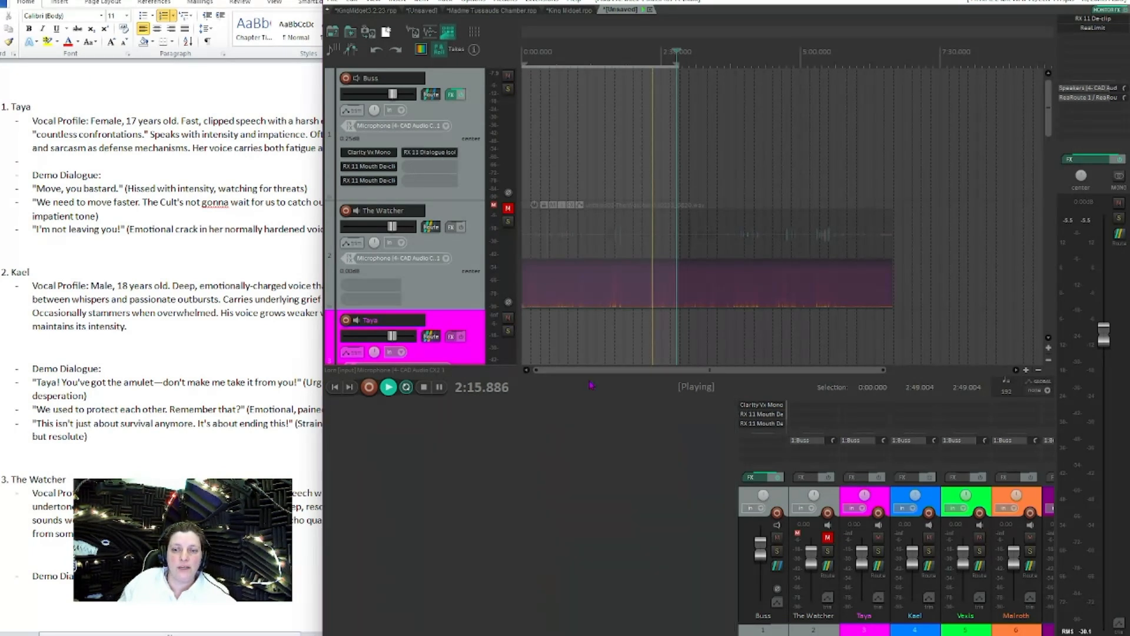
click(448, 153)
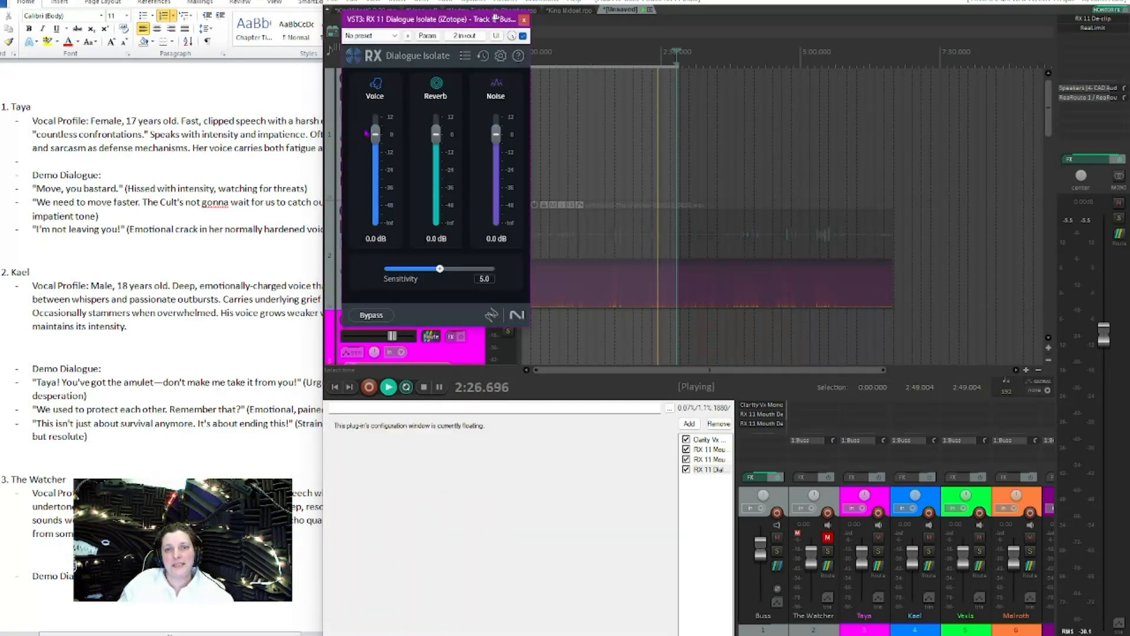
Step: Try Dialogue Isolate with Voice at -0.8 dB, Reverb at 2.8 dB and Noise at -0.4 dB, and delete the plugin from the Buss track
drag(366, 133, 496, 224)
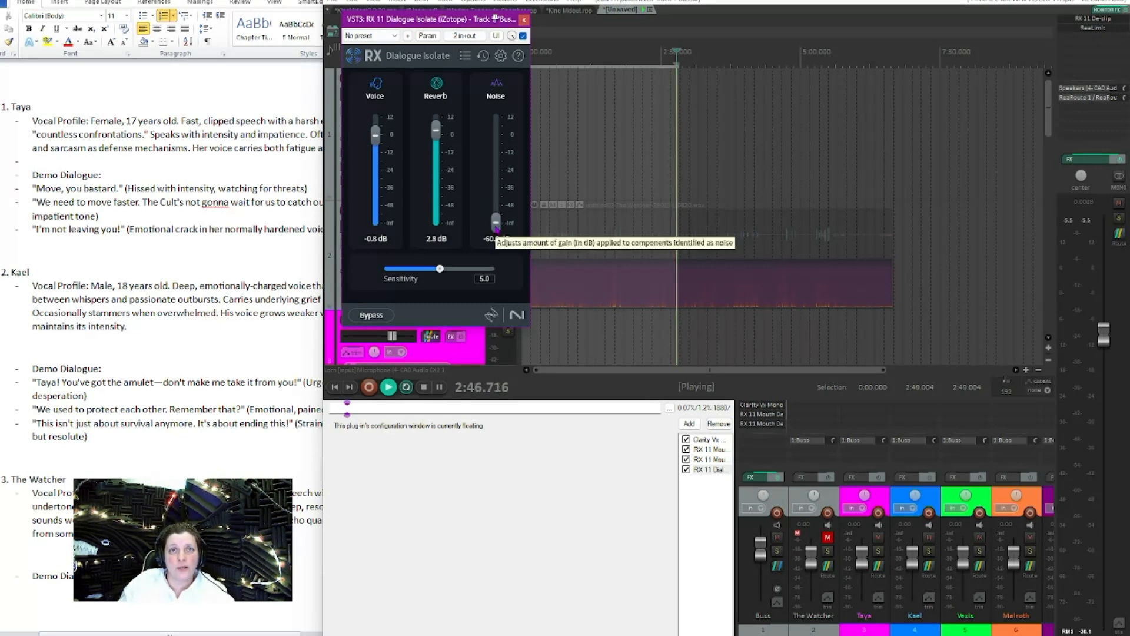
drag(498, 229, 498, 136)
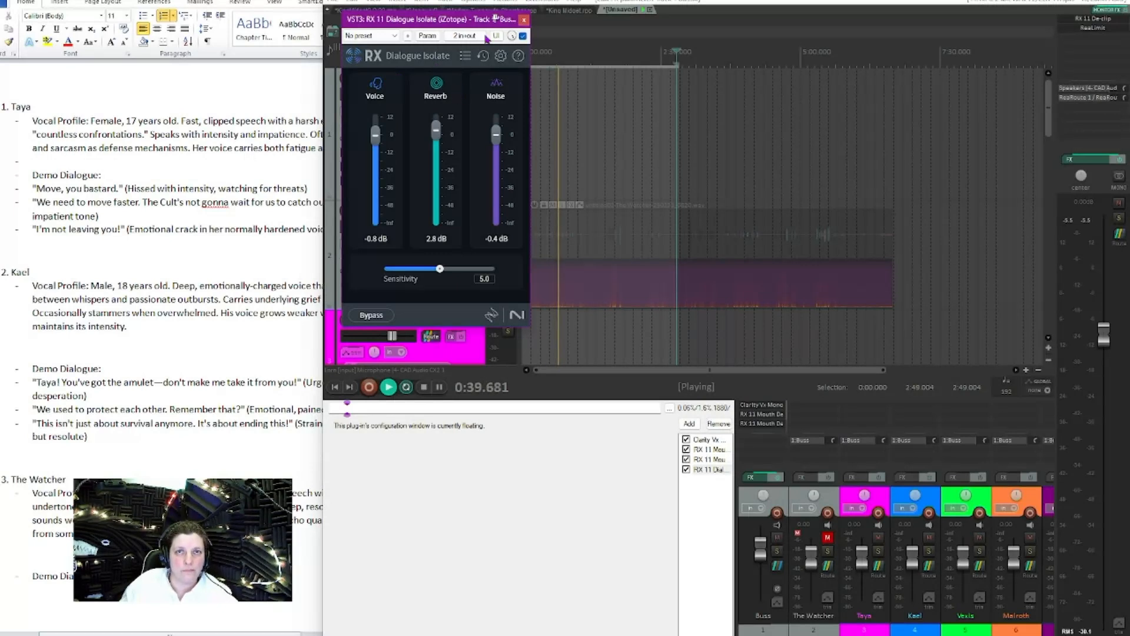
click(524, 20)
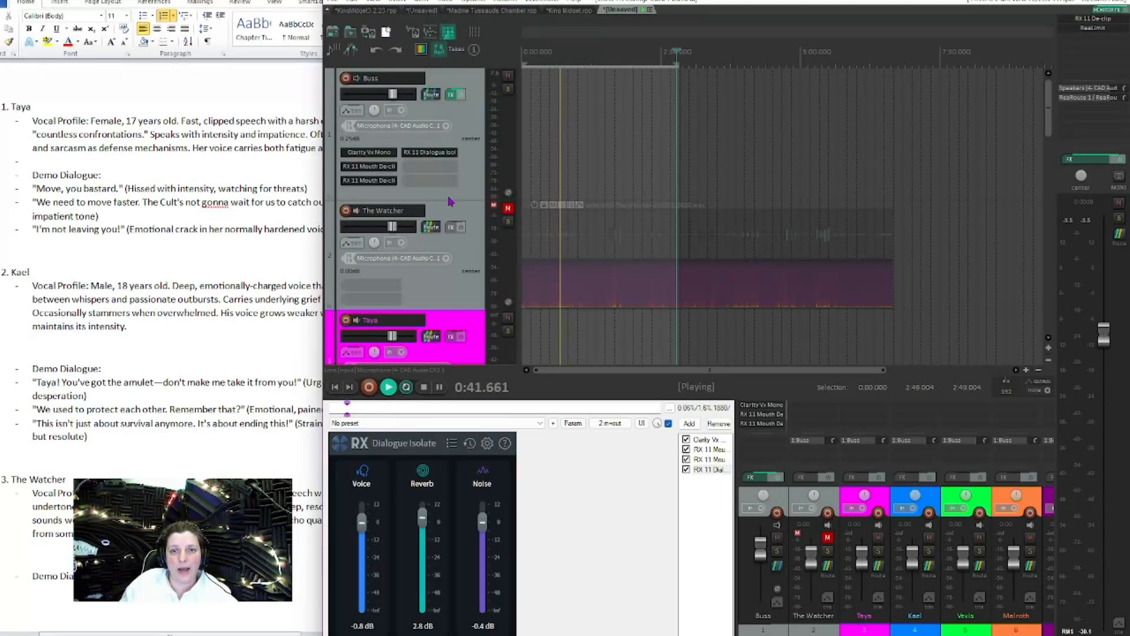
right_click(431, 155)
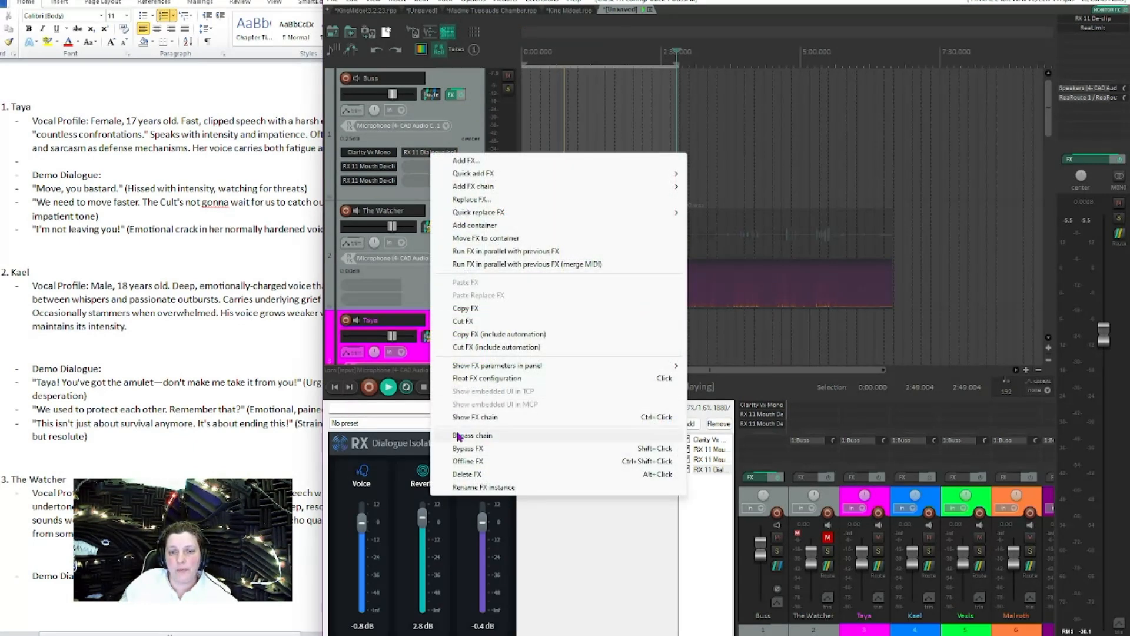
click(466, 474)
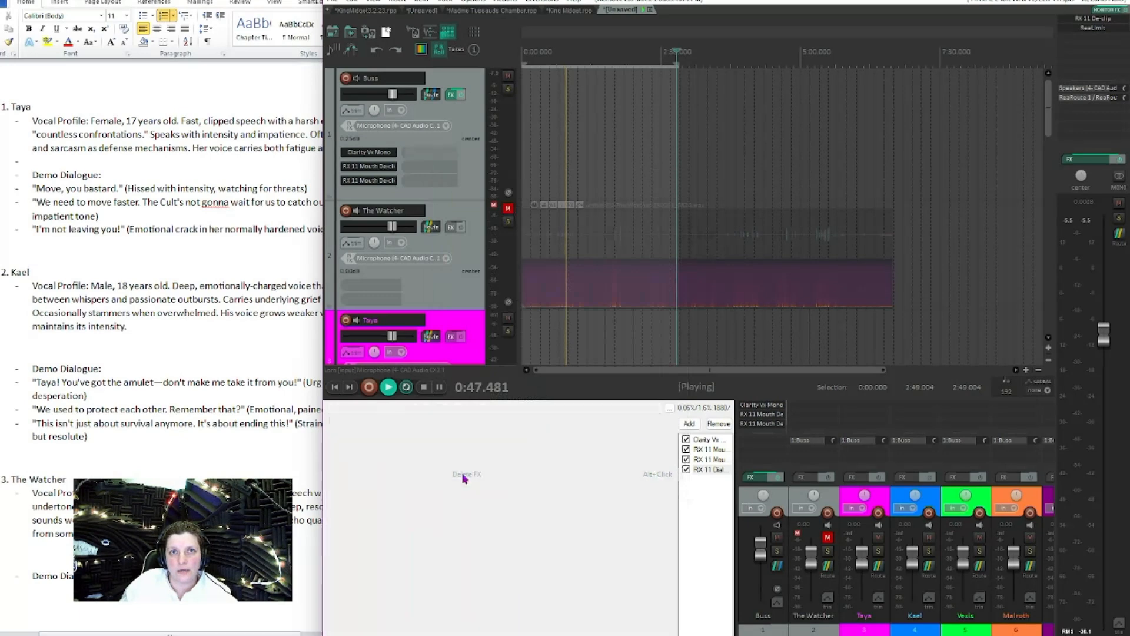
Step: Try RX 11 Repair Assistant in the free effect slot of the Buss track, view its controls and delete it
double_click(415, 152)
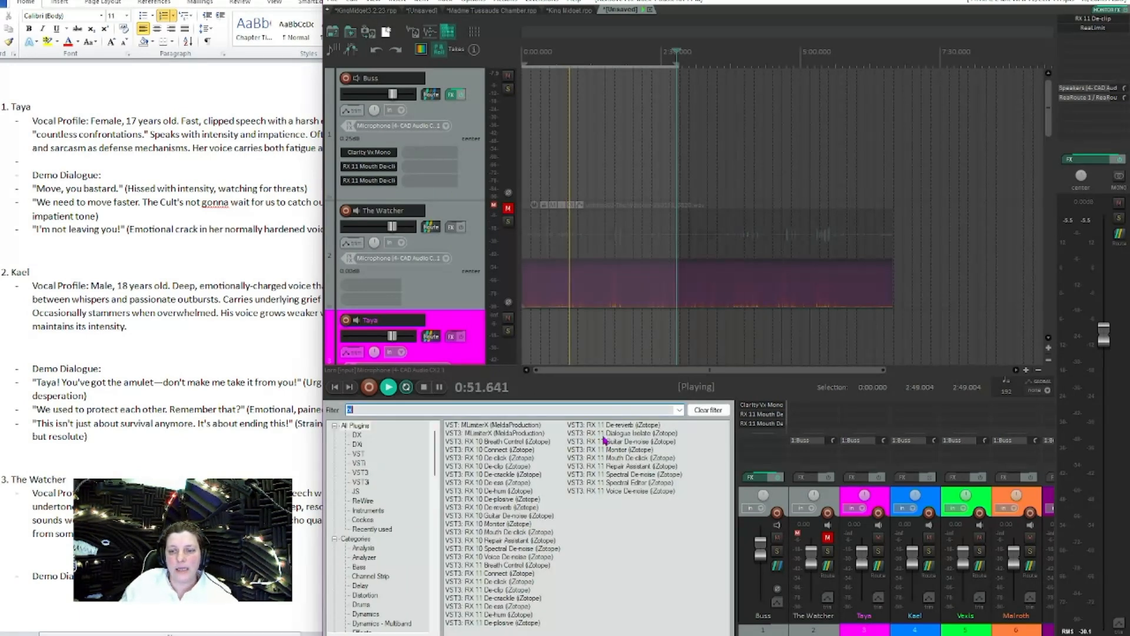
click(598, 468)
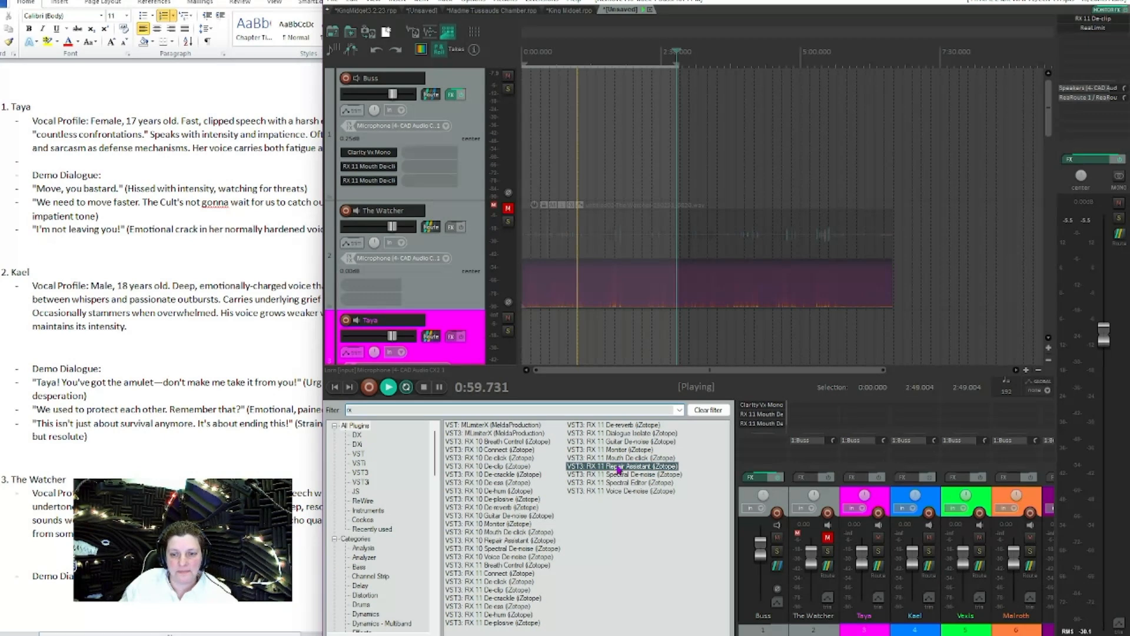
double_click(619, 467)
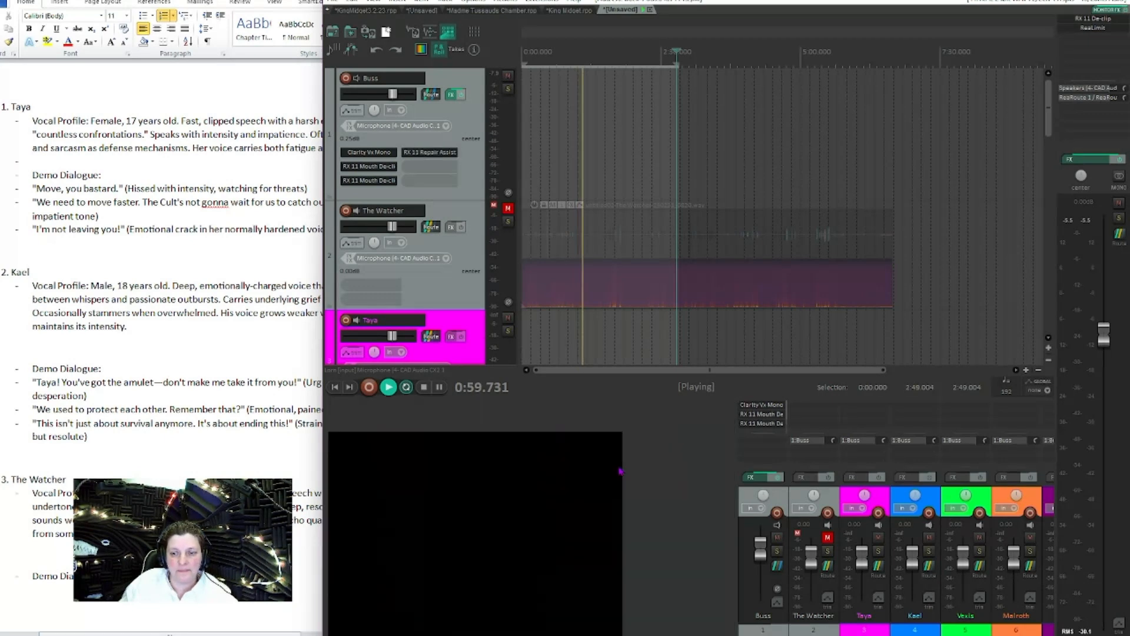
click(430, 153)
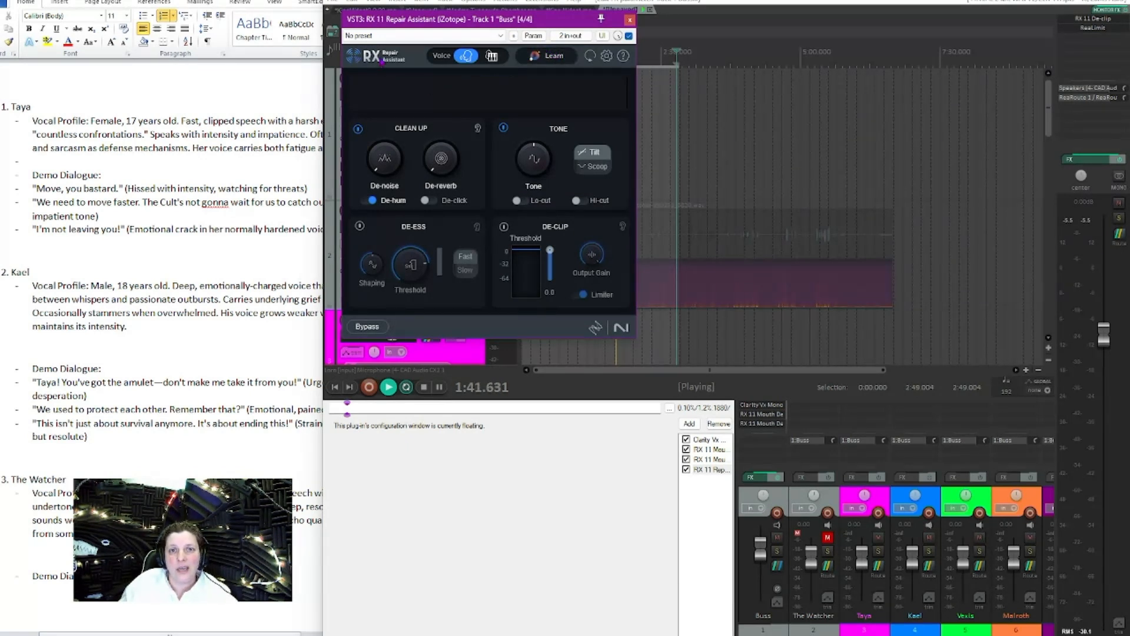
click(630, 20)
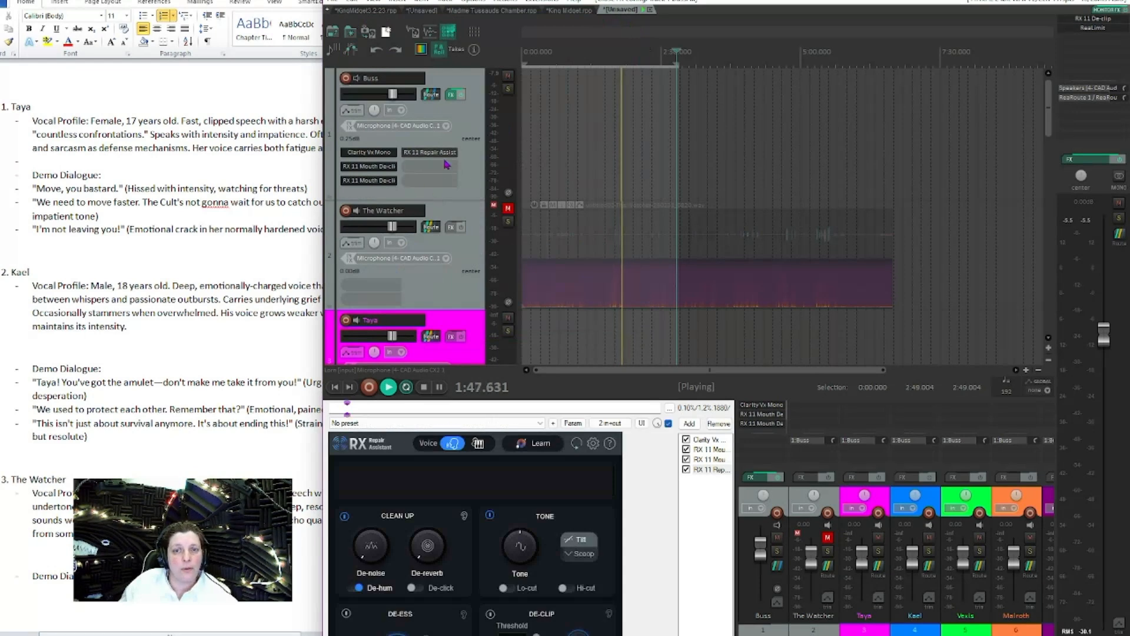
right_click(444, 153)
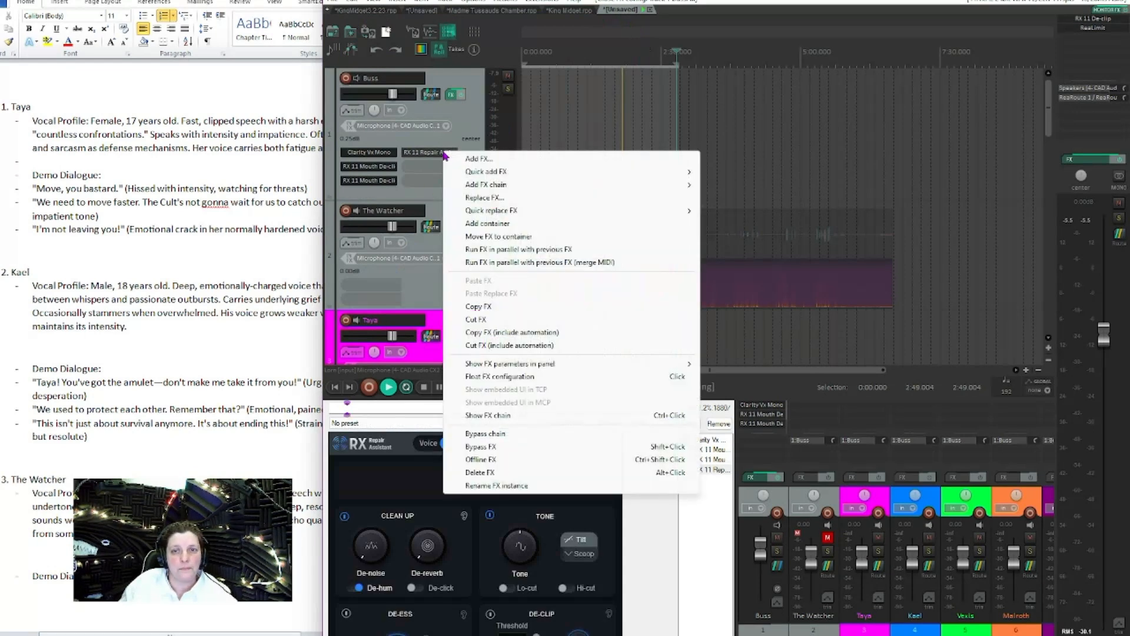
click(478, 473)
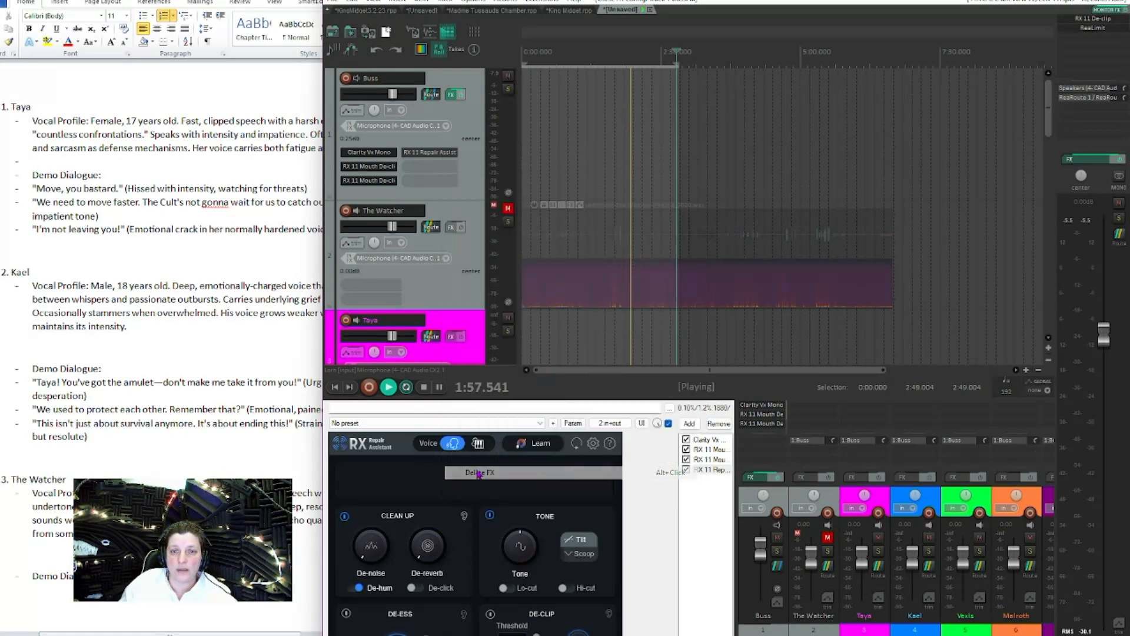
Step: Insert RX 11 Spectral De-noise on the Buss track, look through its presets and delete the plugin
double_click(445, 156)
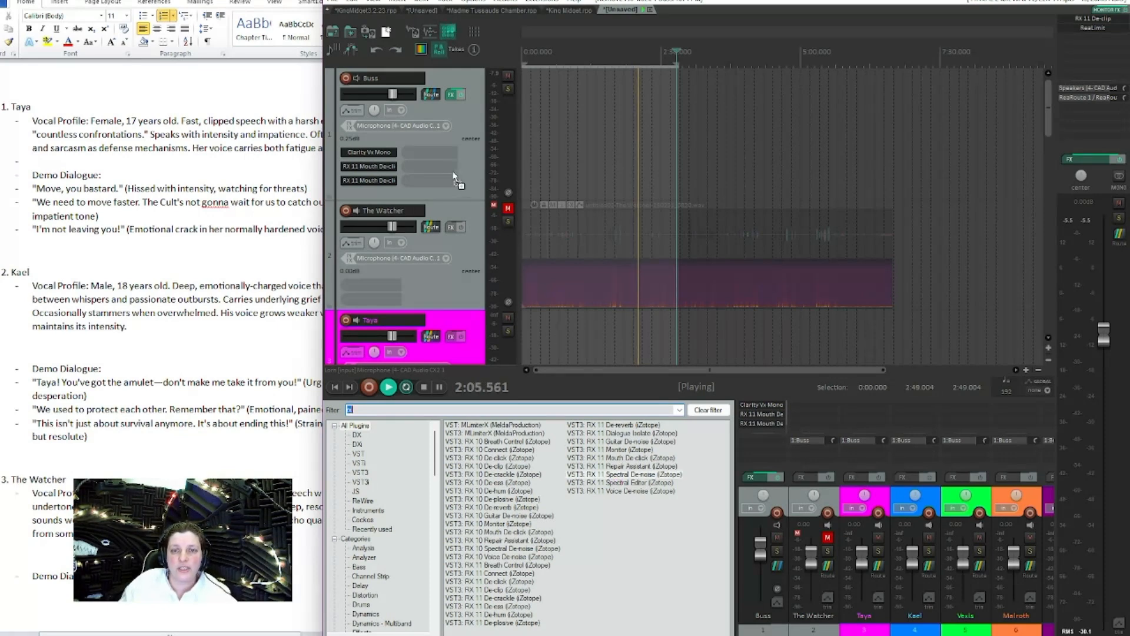
drag(453, 171, 439, 154)
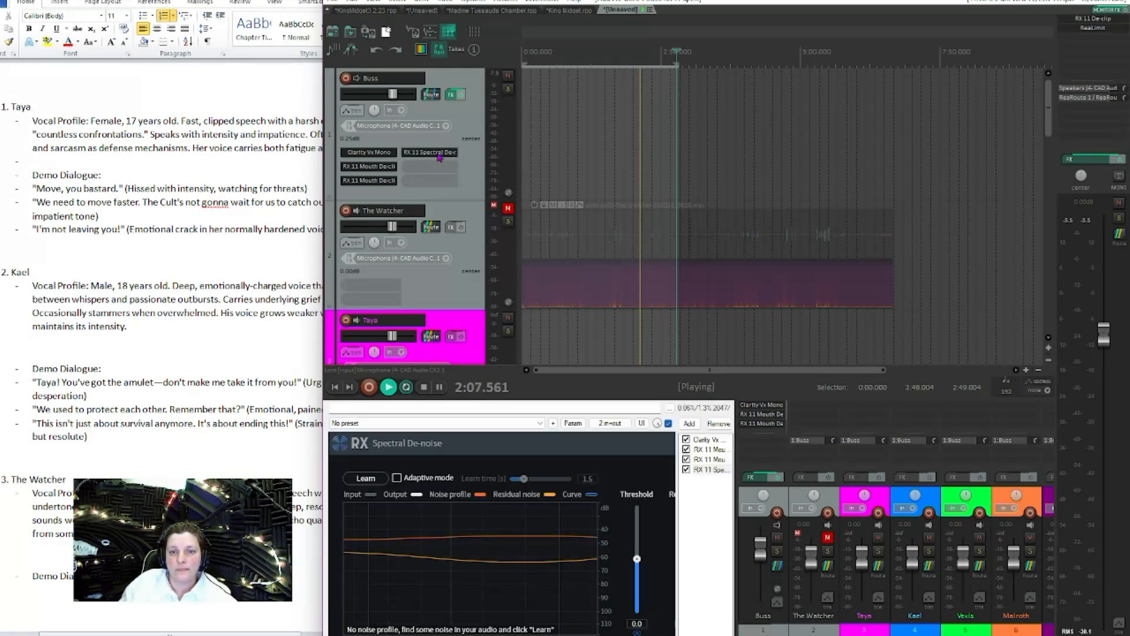
click(440, 154)
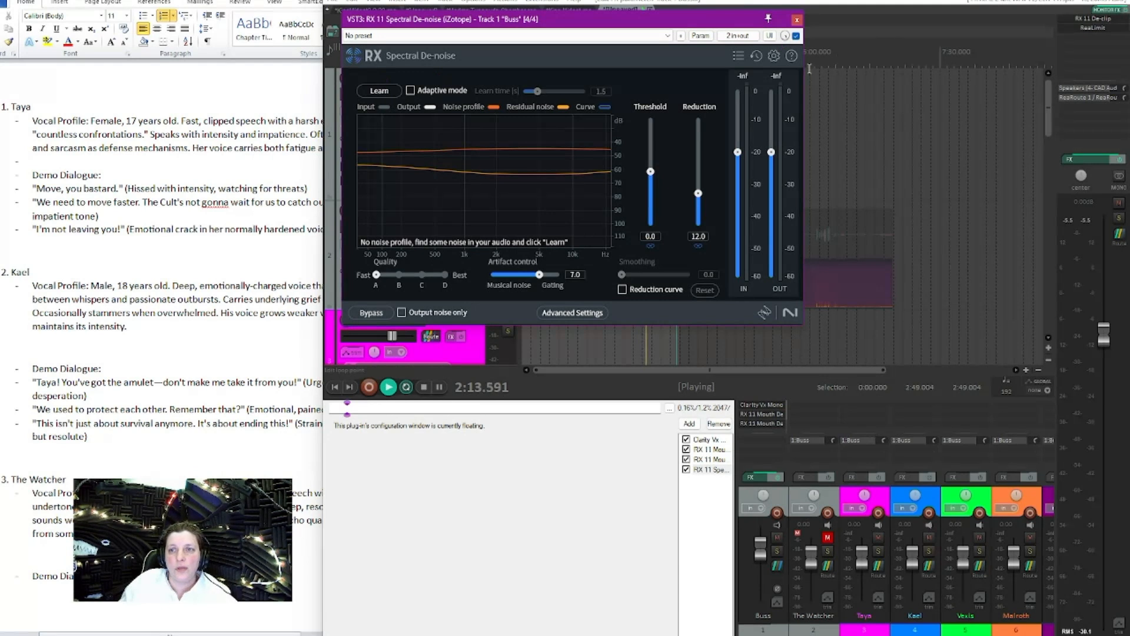
click(738, 56)
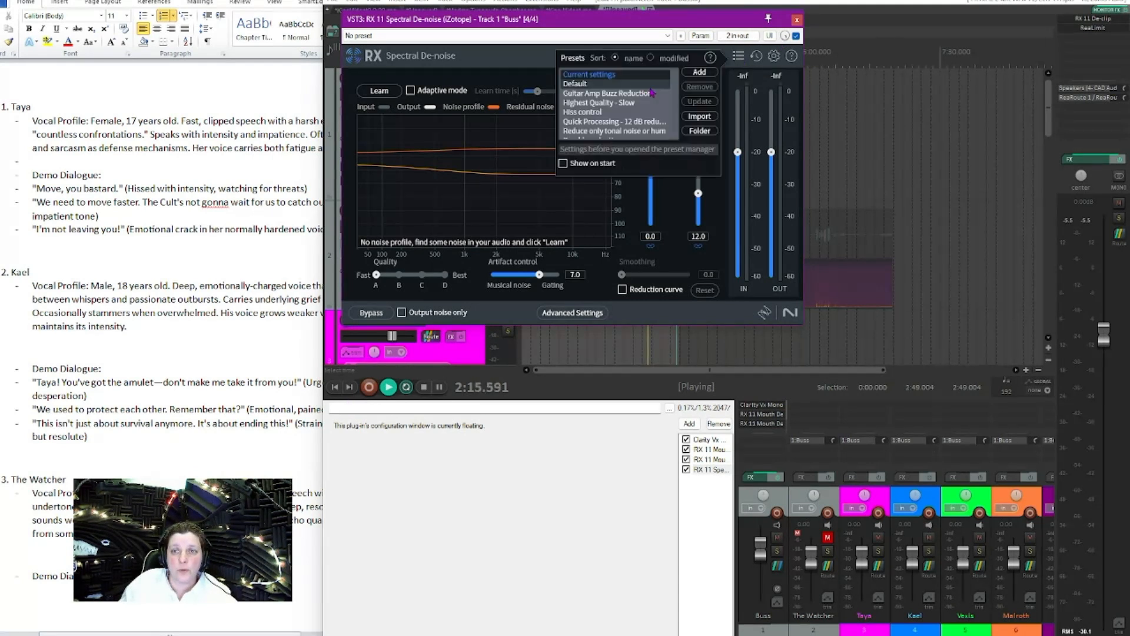
scroll(606, 126, down, 1)
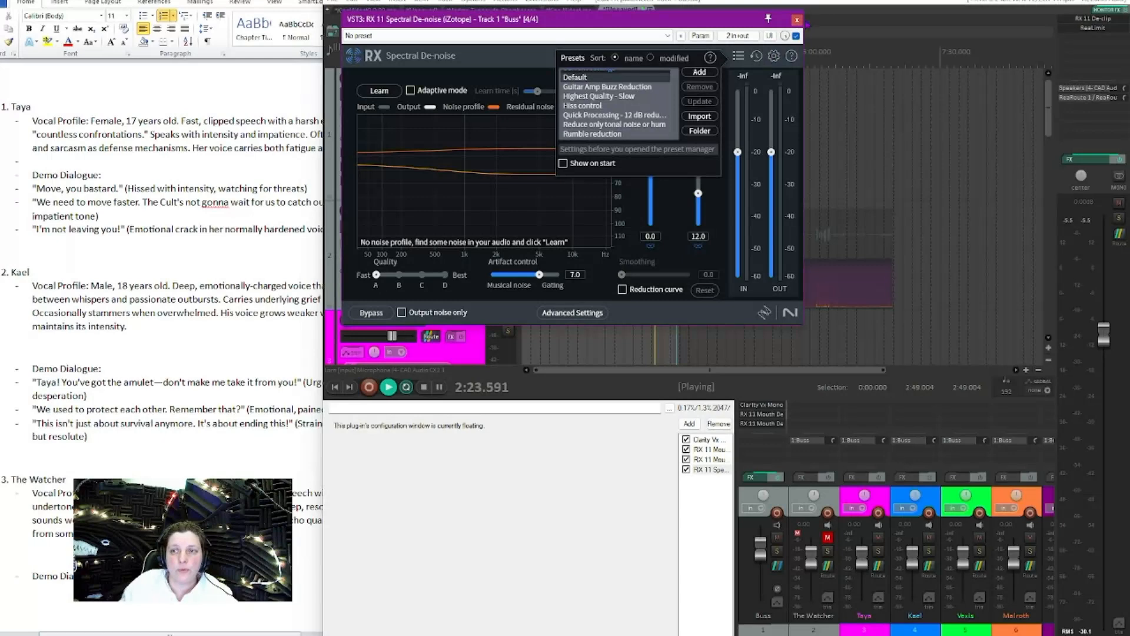
click(796, 20)
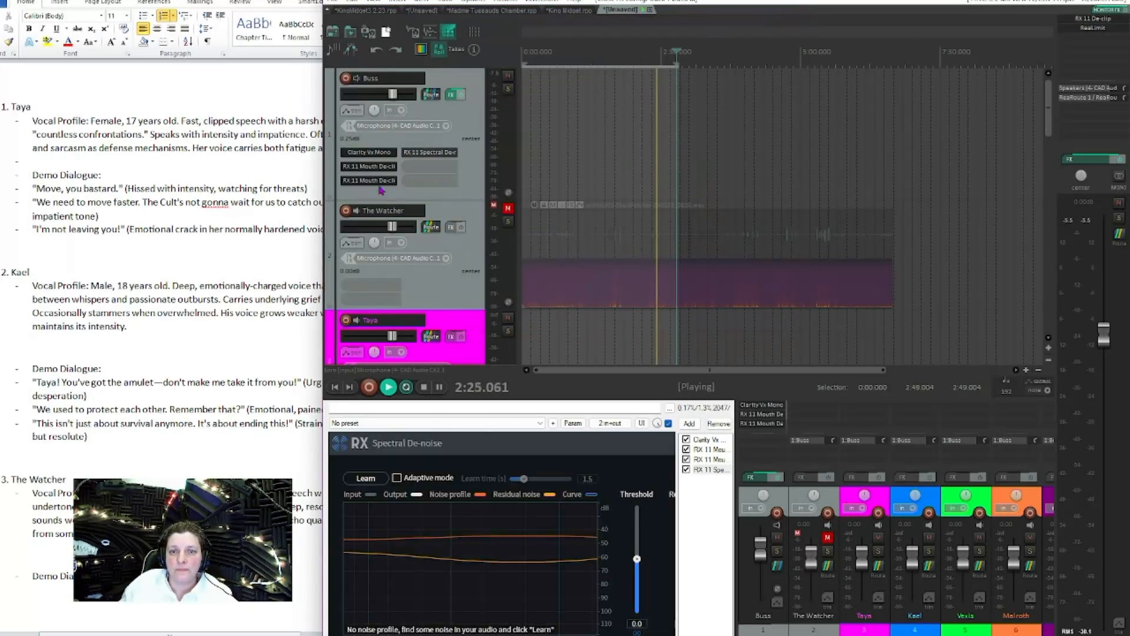
right_click(416, 155)
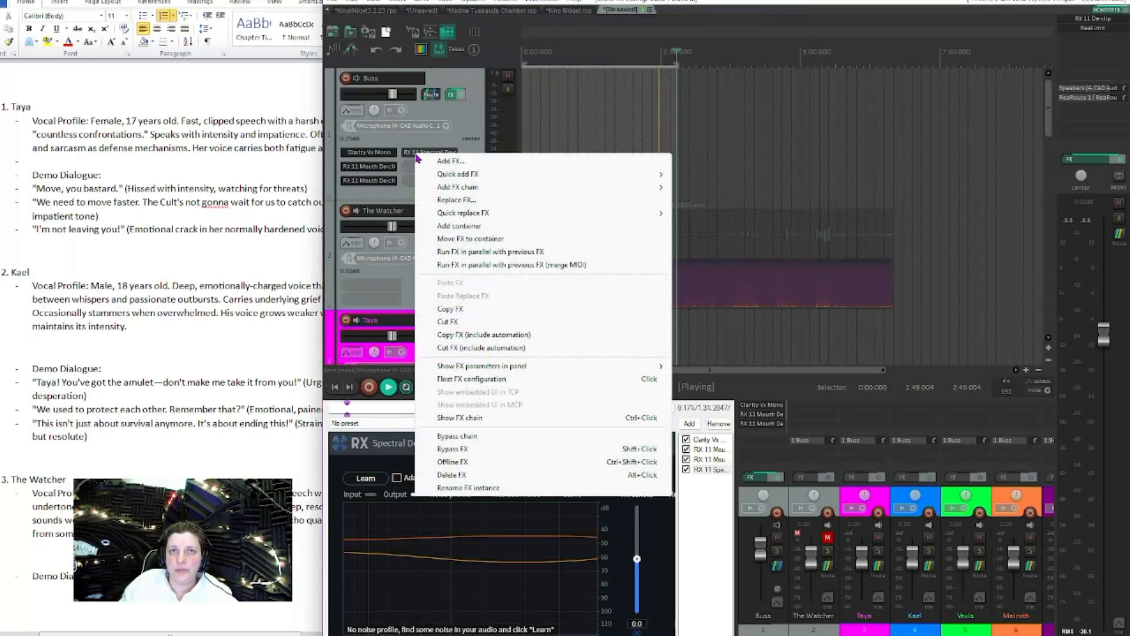
click(487, 474)
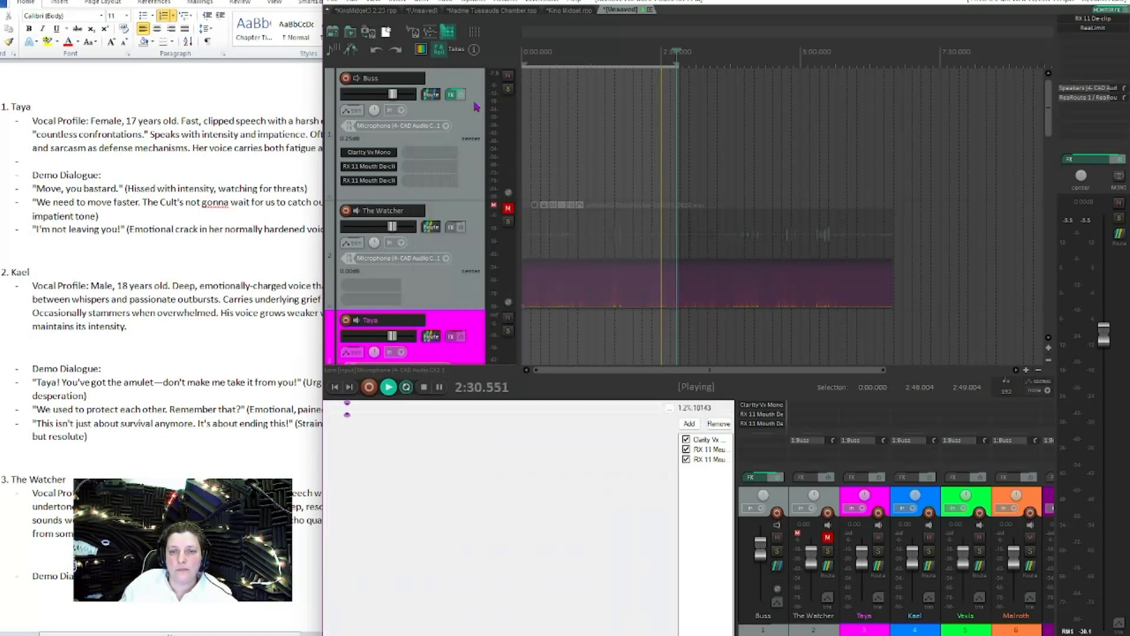
Step: Insert RX 11 Spectral Editor on the Buss track and select it in the effects chain
click(439, 158)
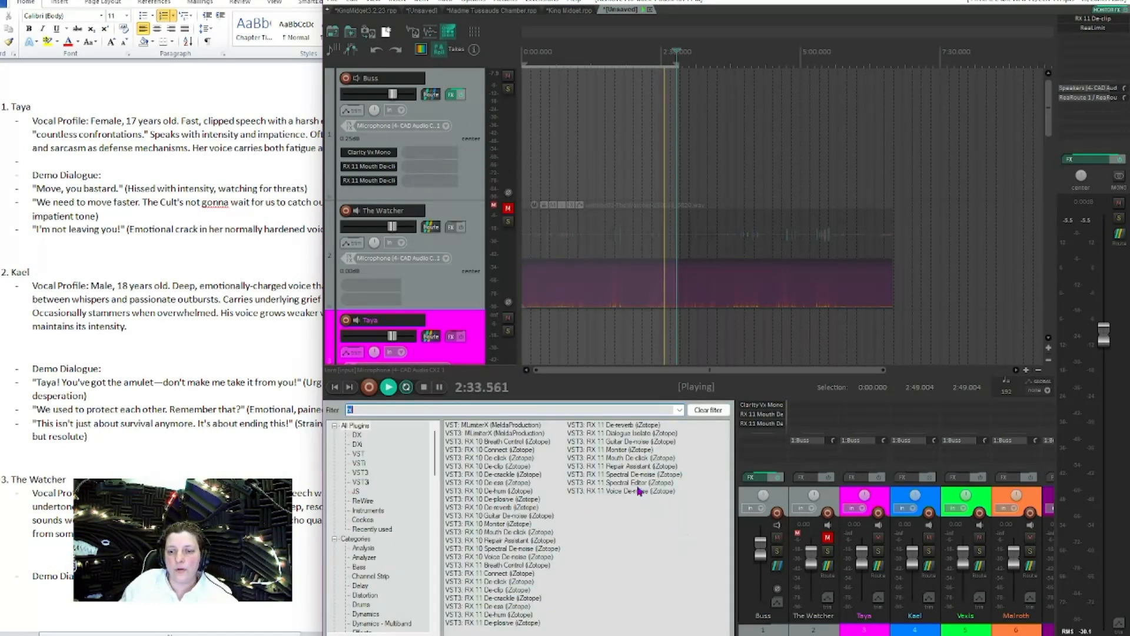
double_click(621, 484)
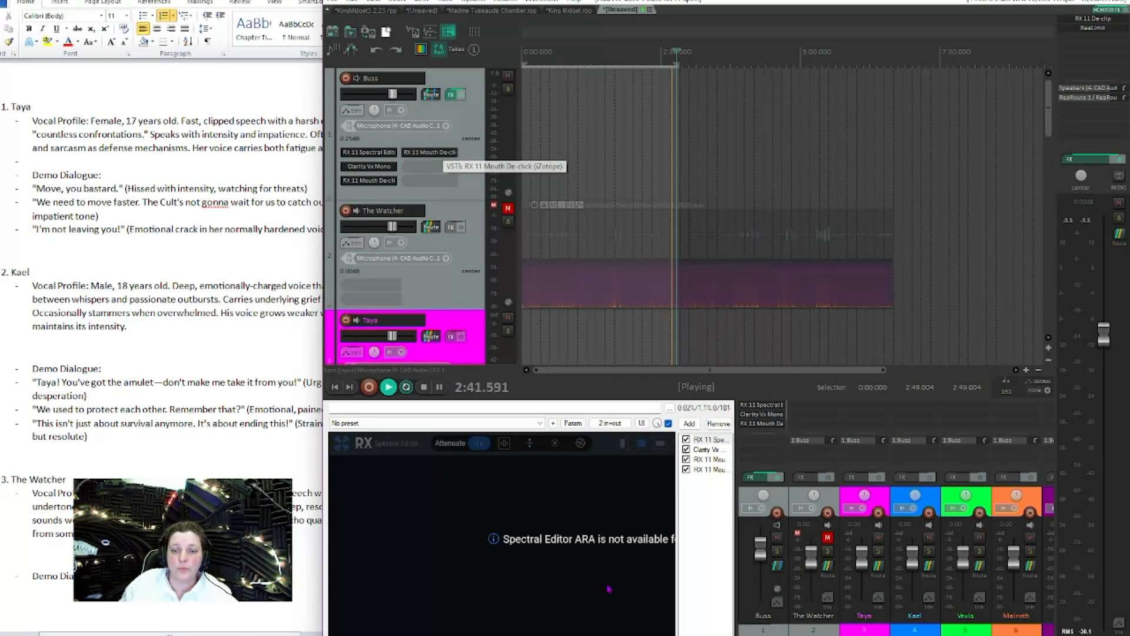
click(706, 443)
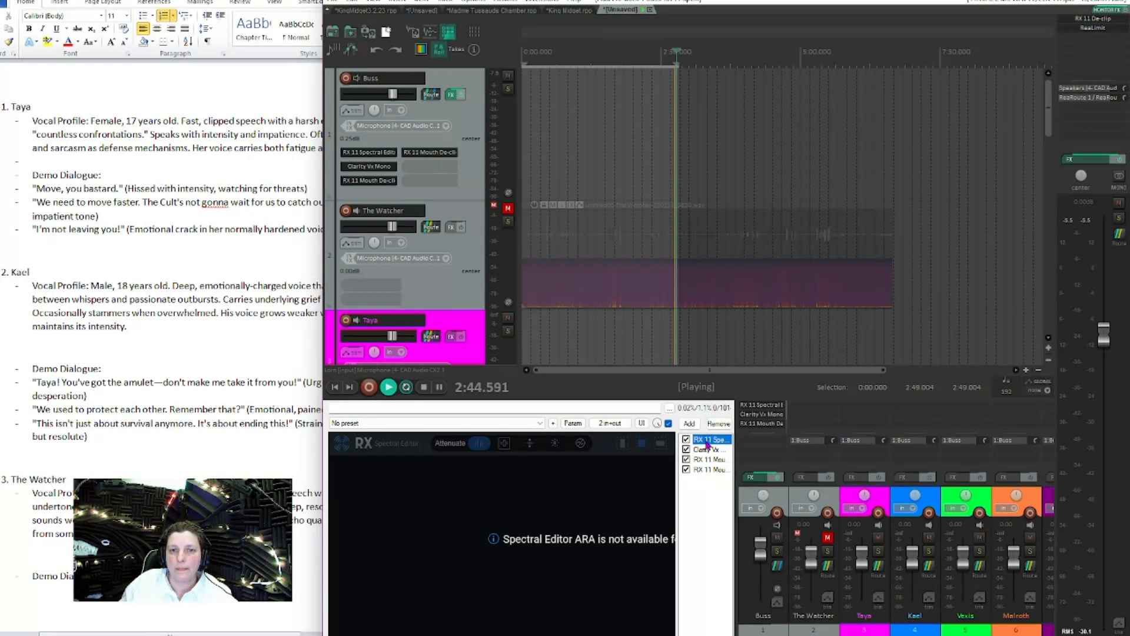
Step: View the last RX 11 Mouth De-click instance on the Buss track and delete it from the chain
click(439, 152)
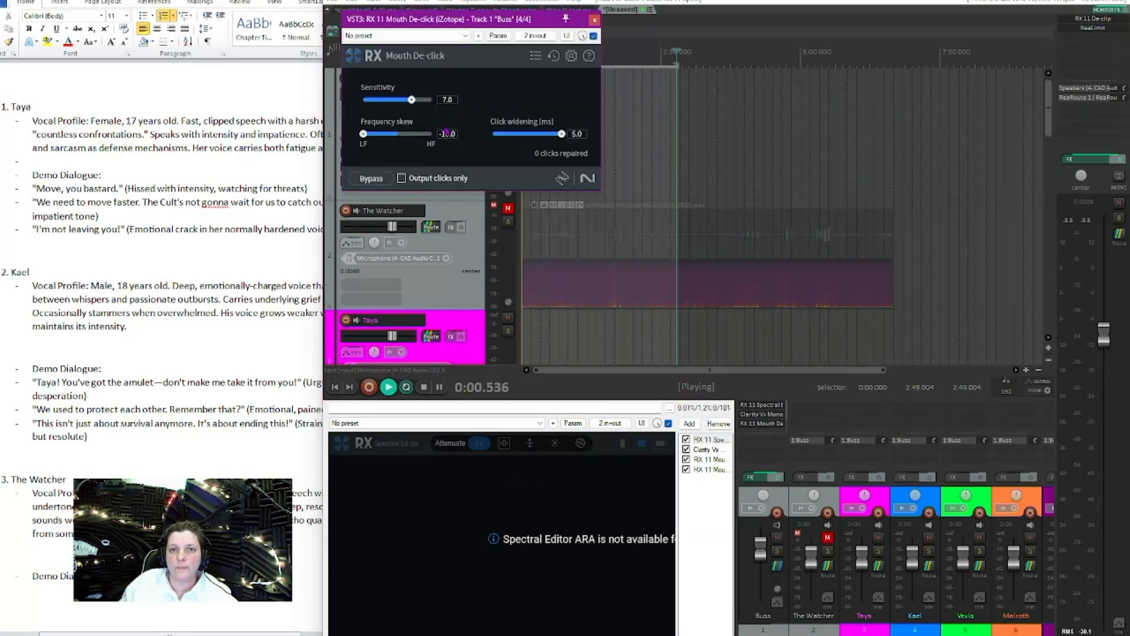
click(595, 19)
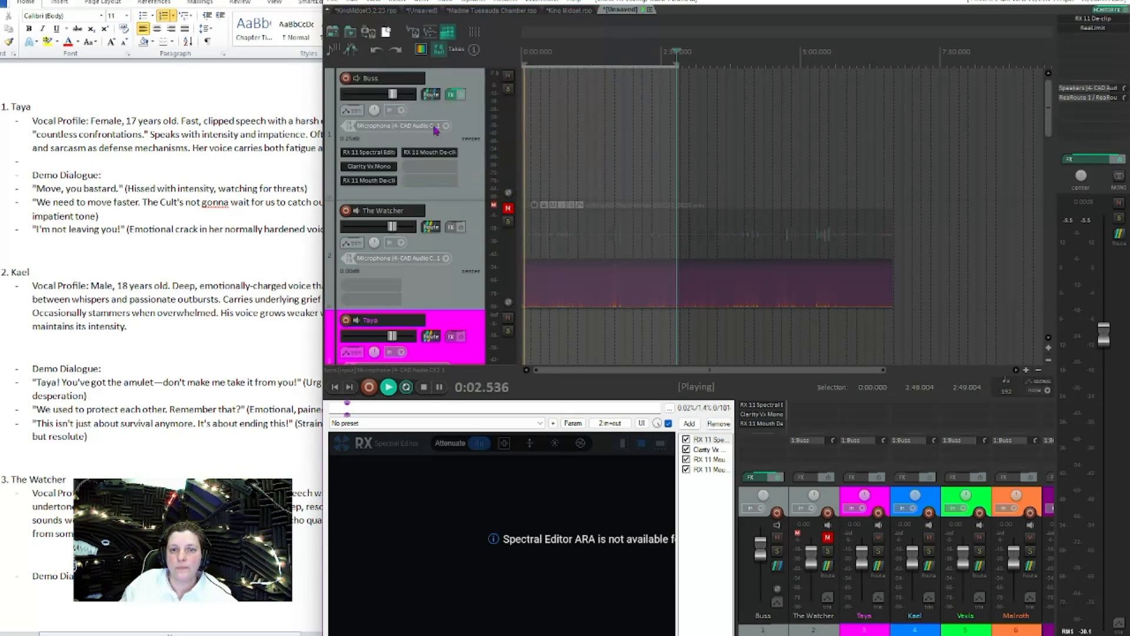
right_click(431, 152)
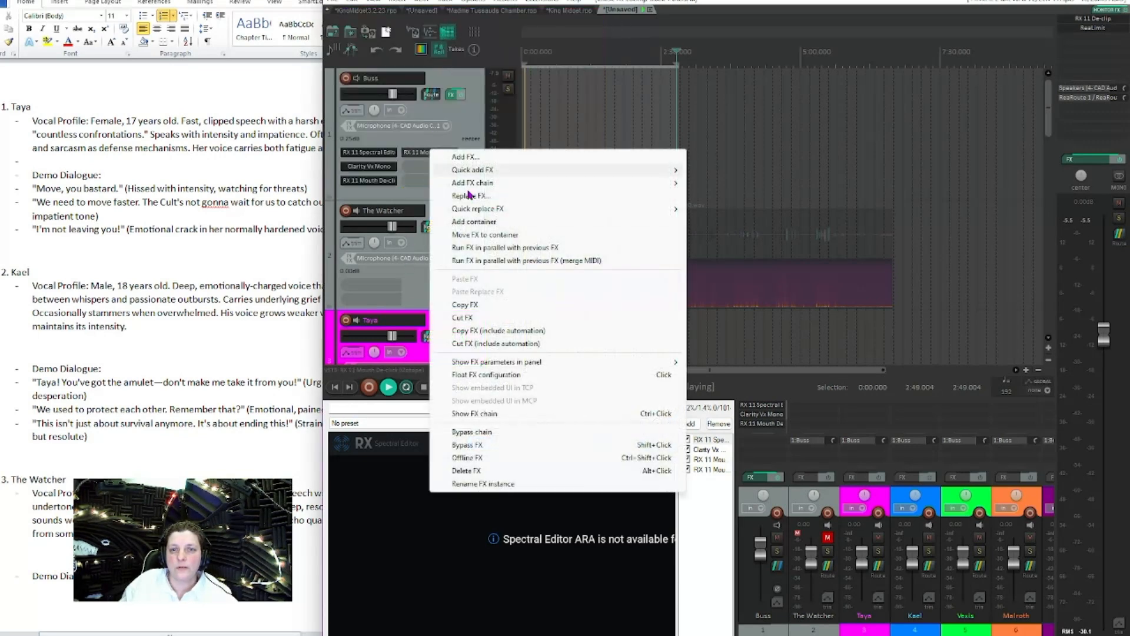
click(497, 471)
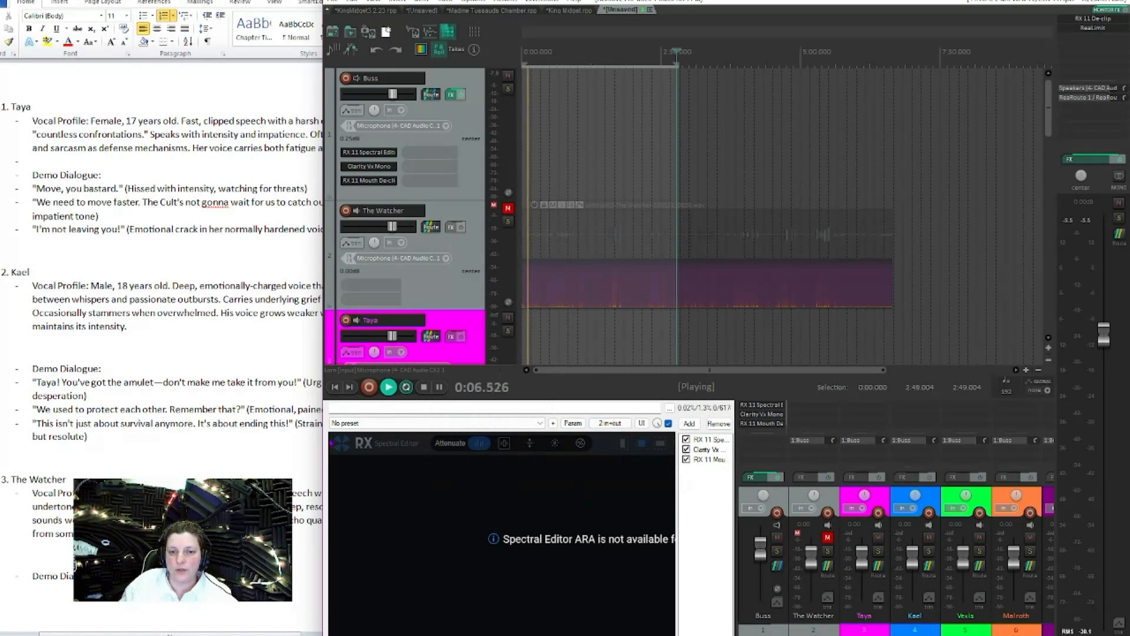
Step: Try to add another RX 11 Spectral Editor in the free Buss effect slot, including with playback stopped
double_click(449, 154)
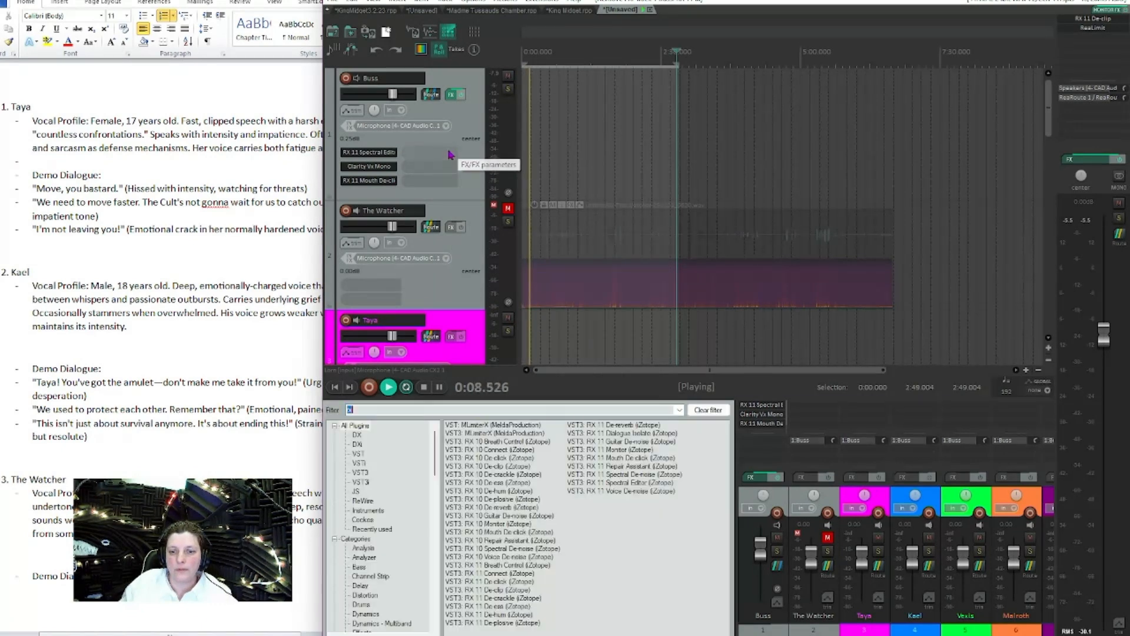
double_click(639, 483)
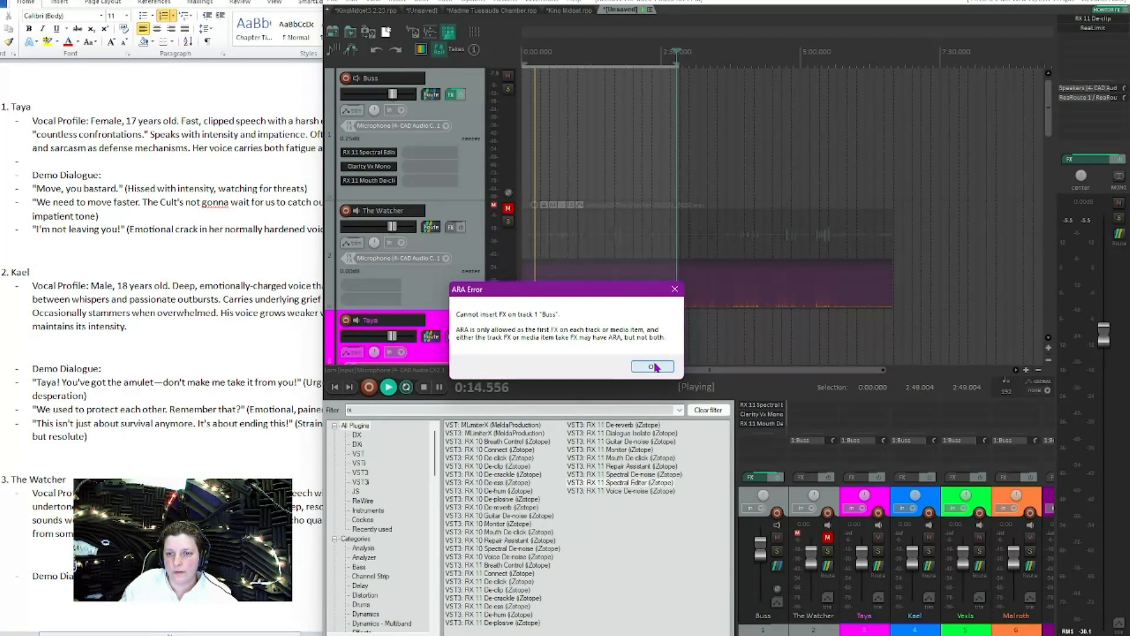
click(653, 366)
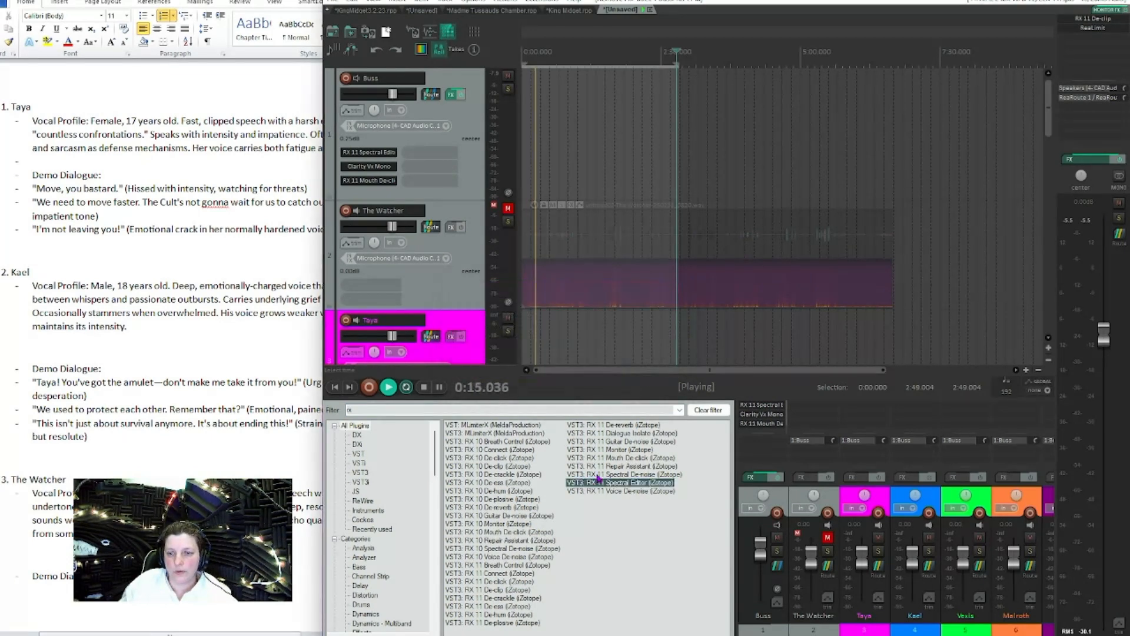
click(732, 309)
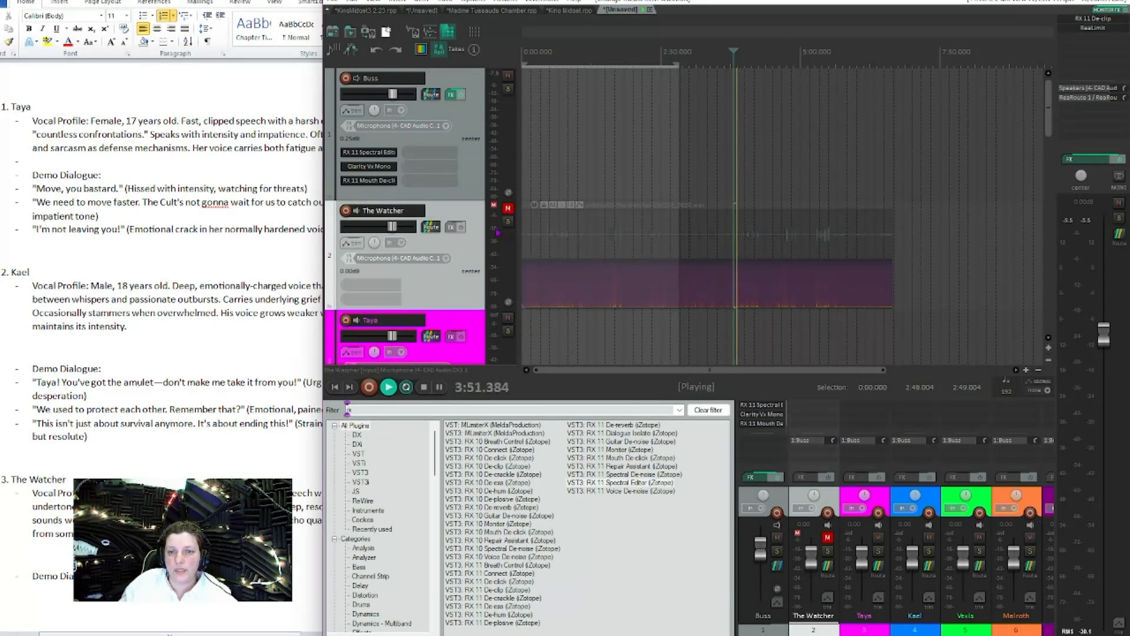
key(space)
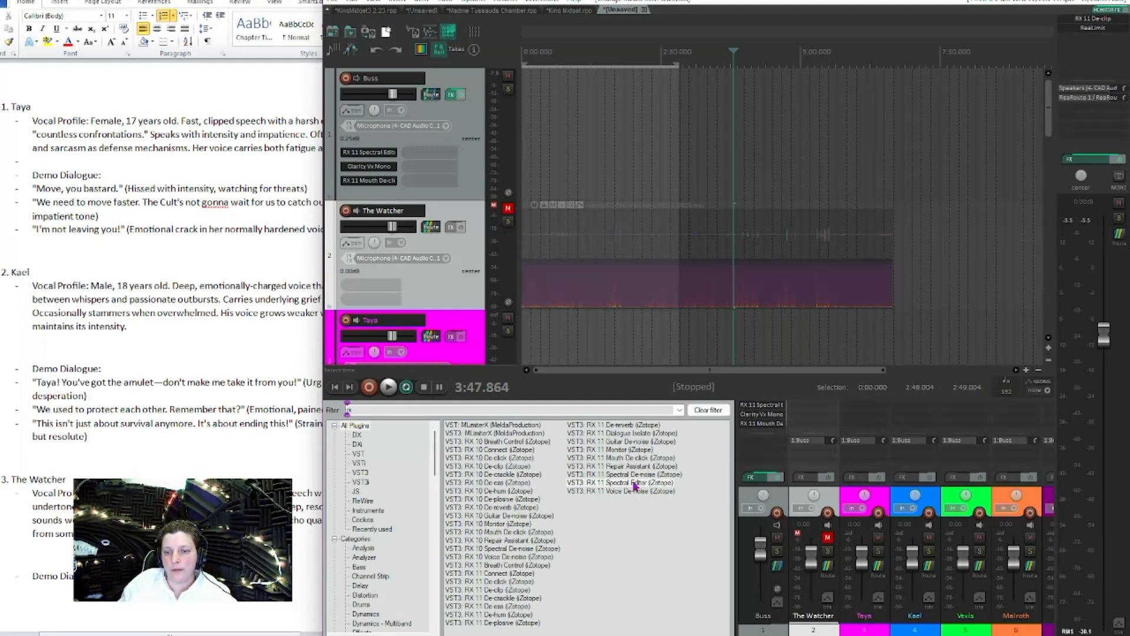
drag(376, 169, 422, 155)
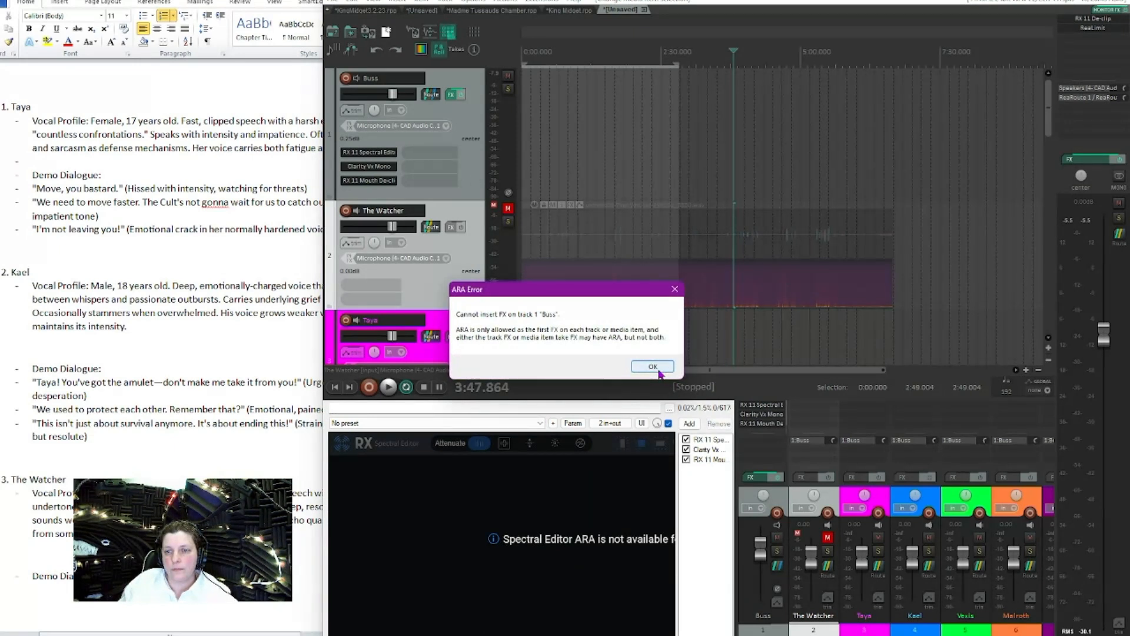
click(653, 367)
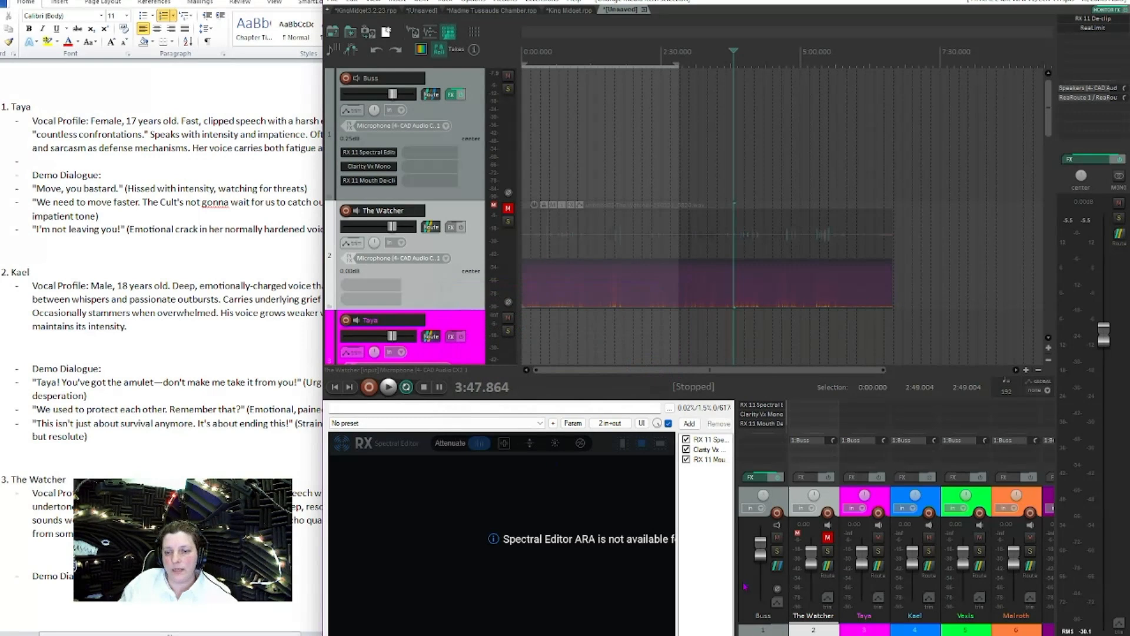
Step: Insert RX 11 Spectral Editor on The Watcher track and check its floating window with playback running
click(400, 289)
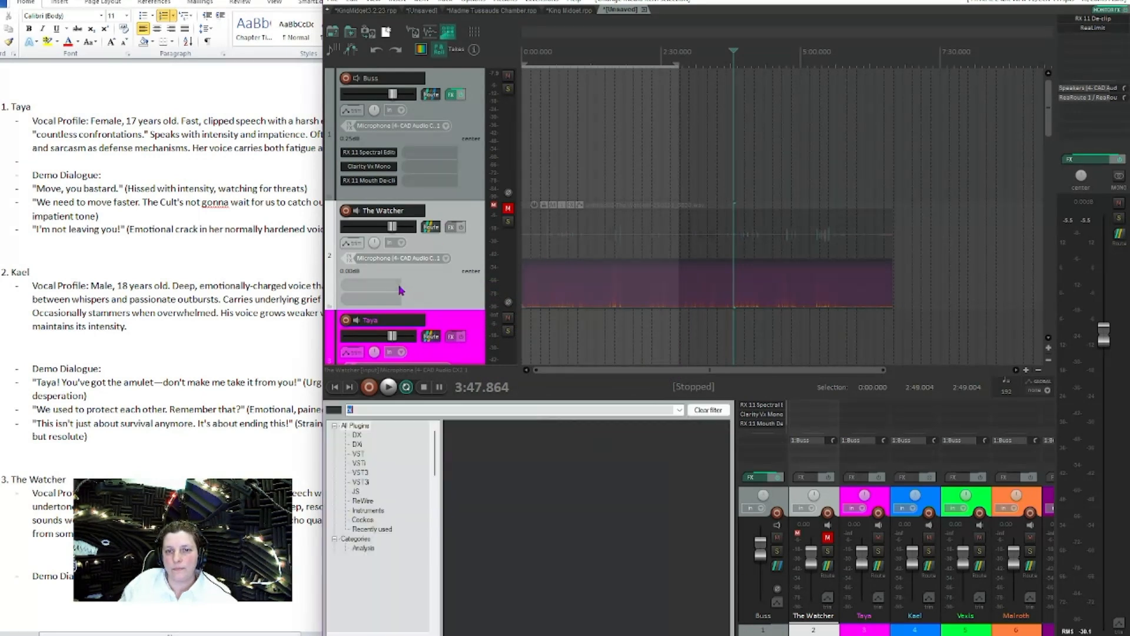
double_click(641, 483)
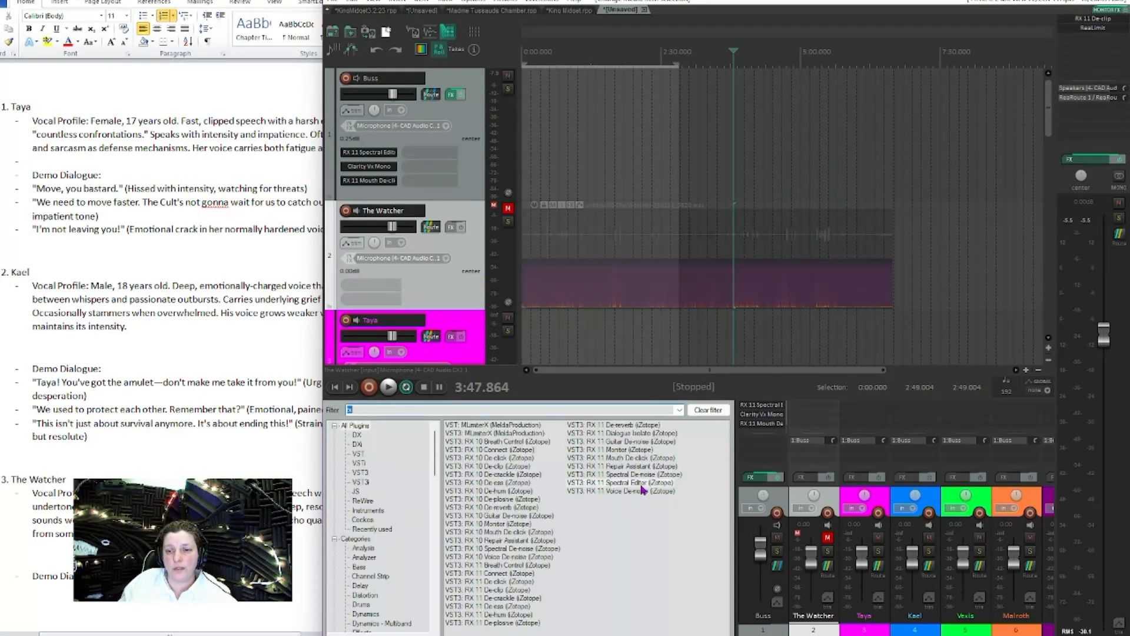
click(395, 286)
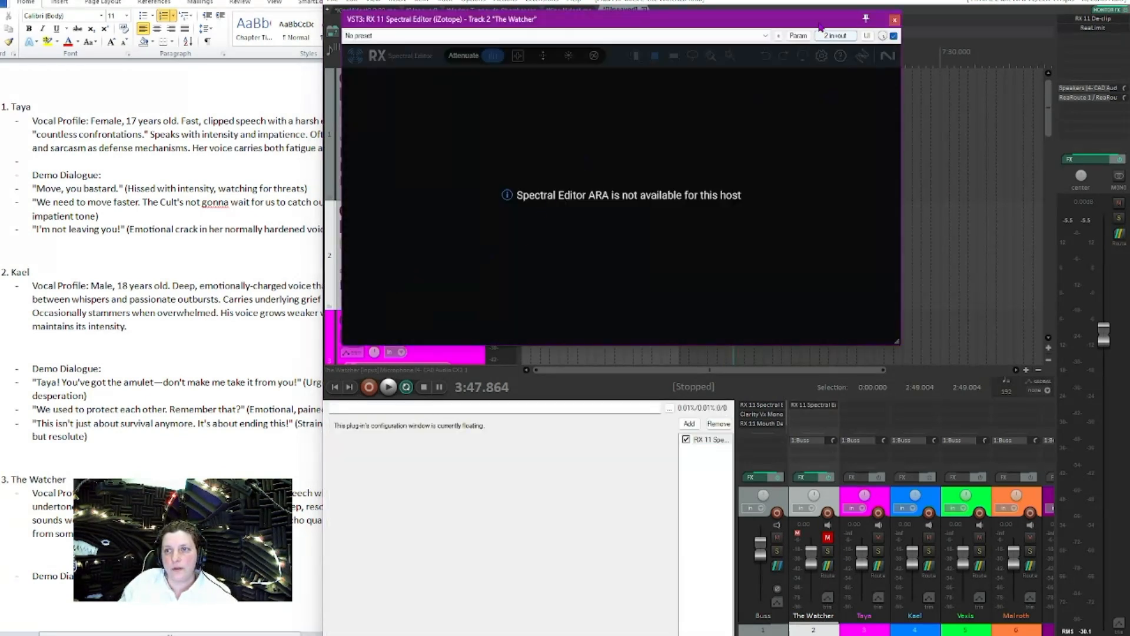
key(space)
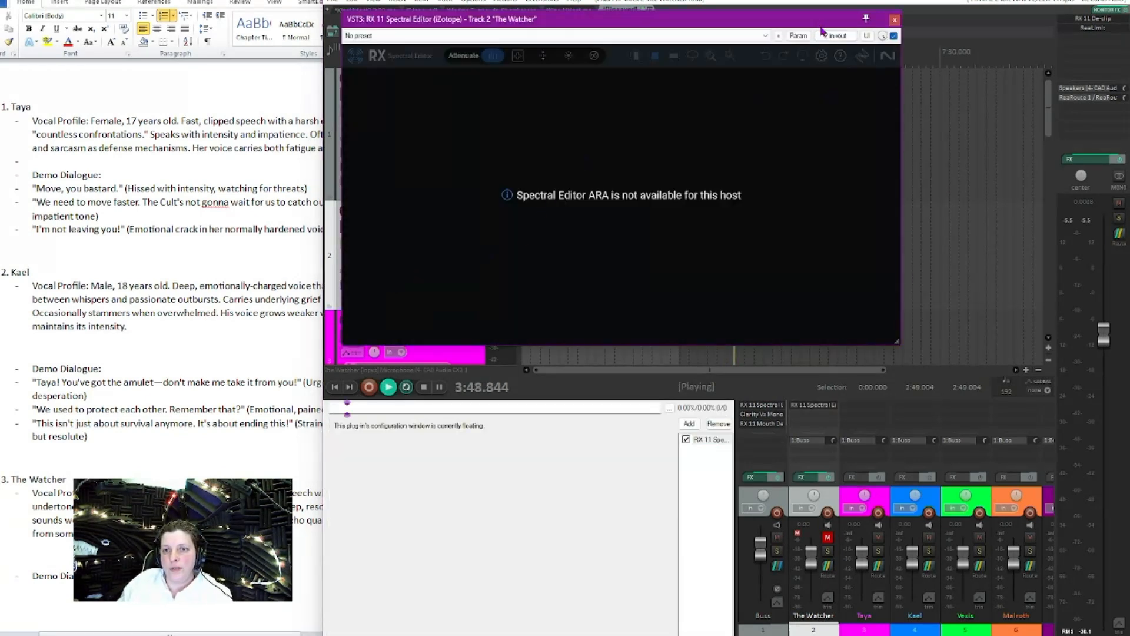
click(805, 36)
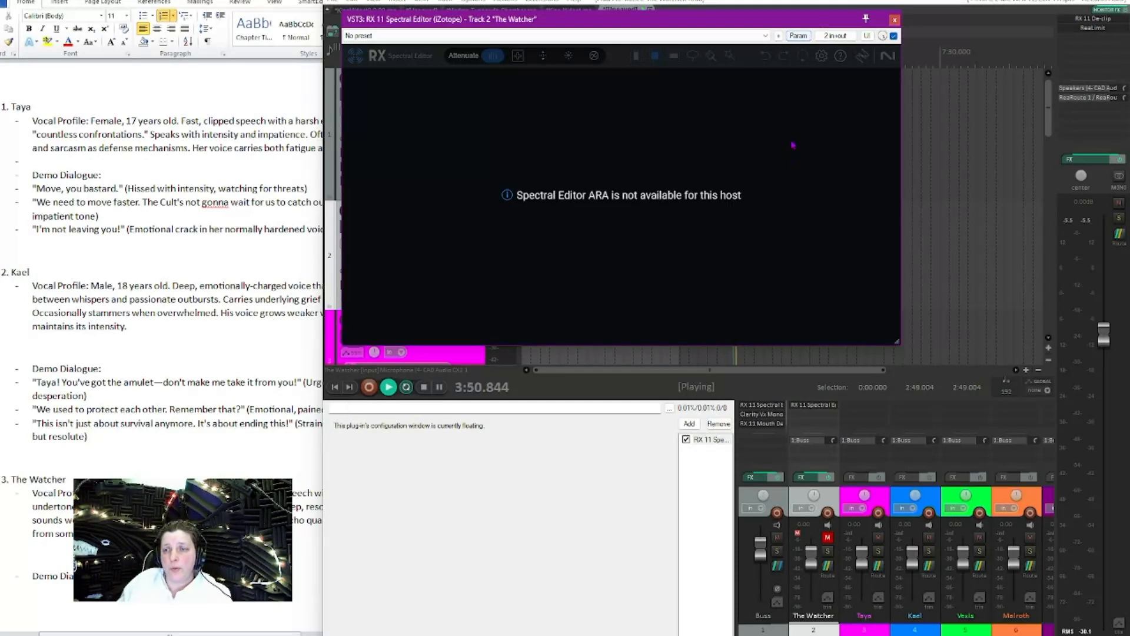
key(space)
click(895, 20)
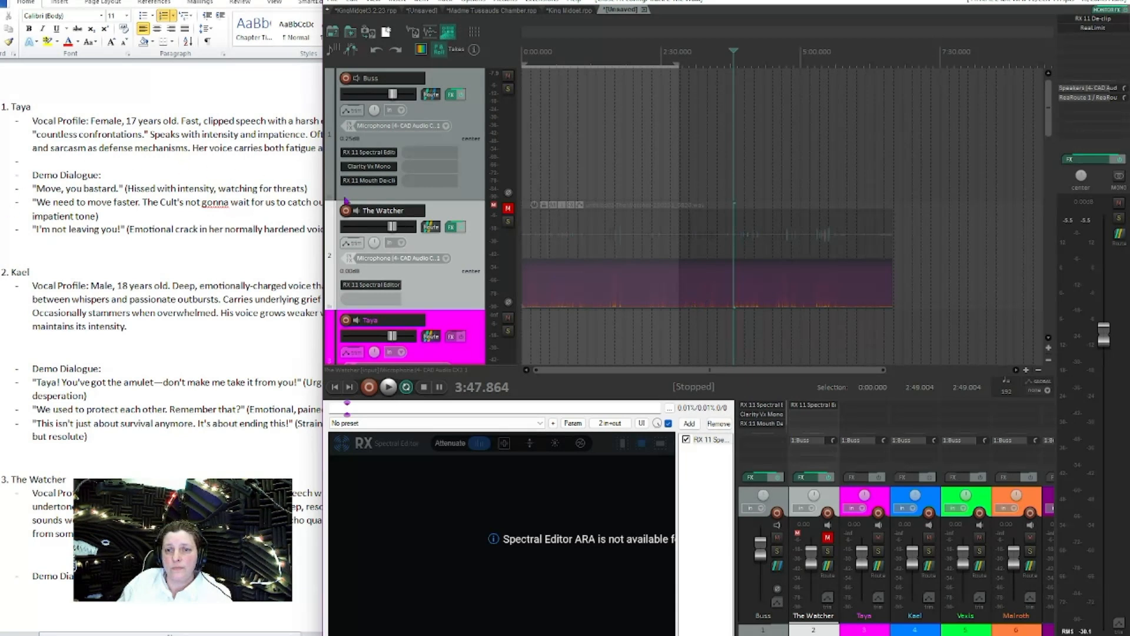
Step: Unmute The Watcher track and delete RX 11 Spectral Editor from it
click(508, 208)
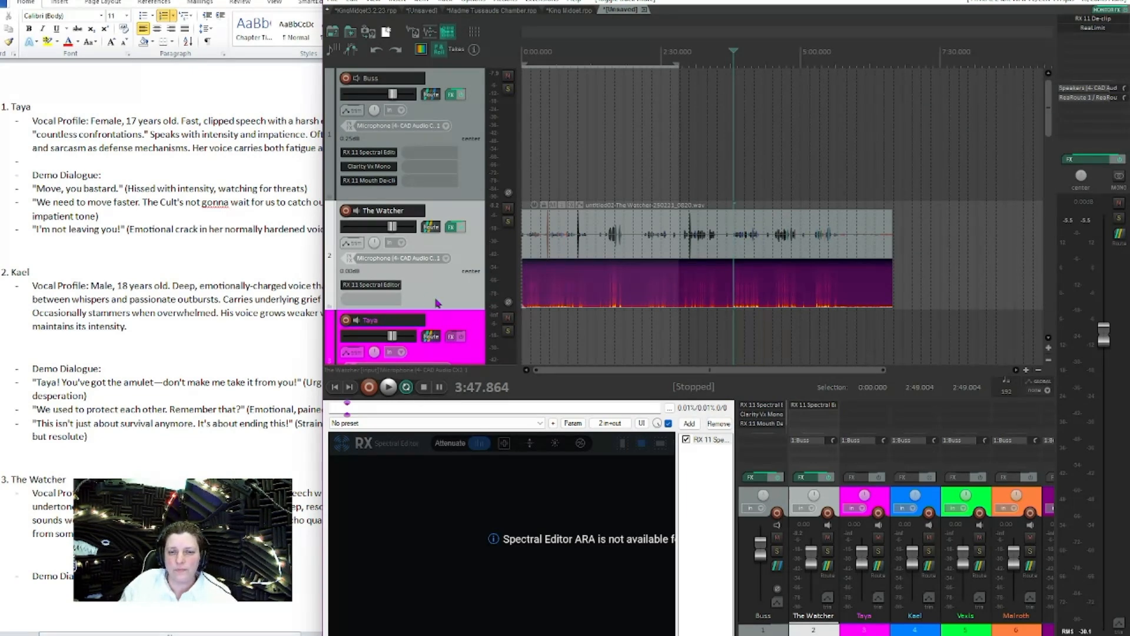
right_click(395, 291)
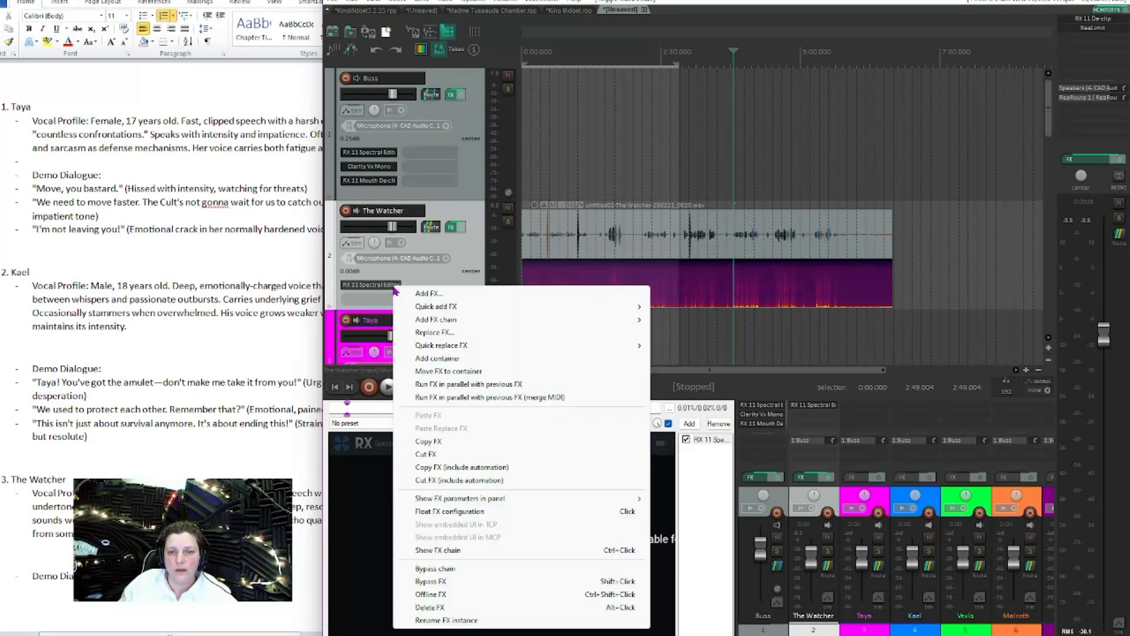
click(502, 607)
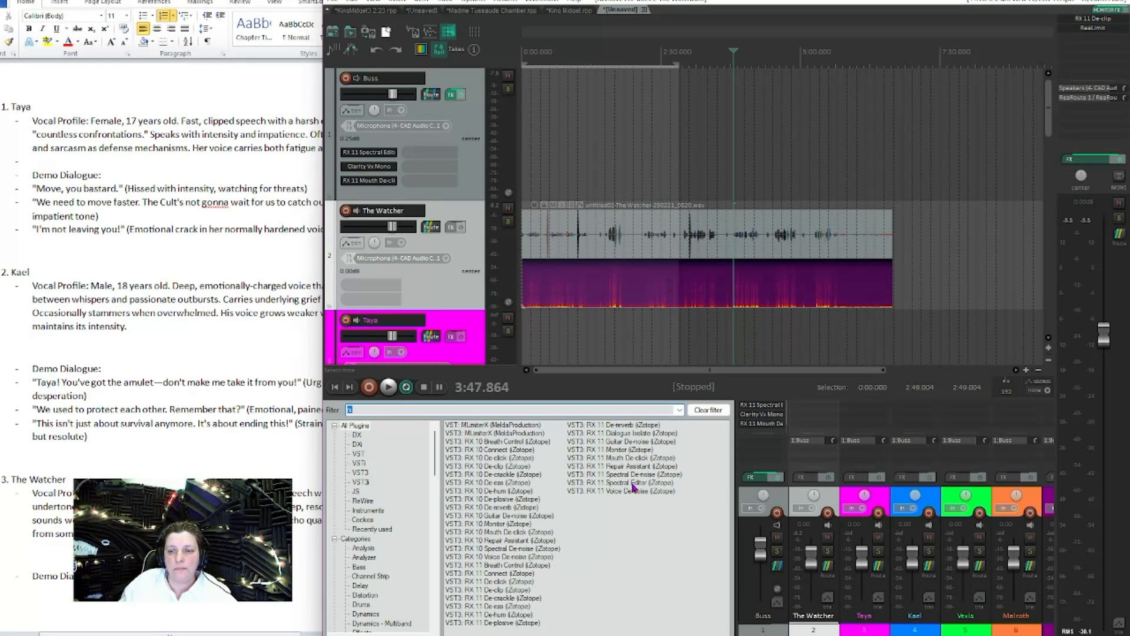
Step: Try RX 11 Voice De-noise on the Buss track, look through its presets and delete the plugin
drag(629, 496, 443, 160)
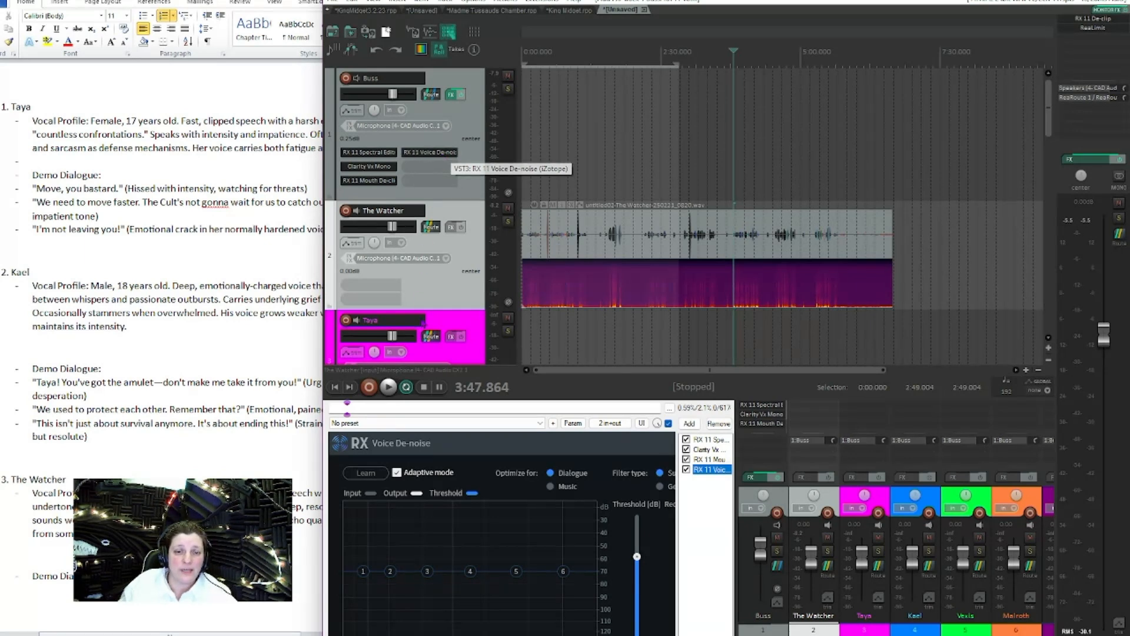
click(448, 153)
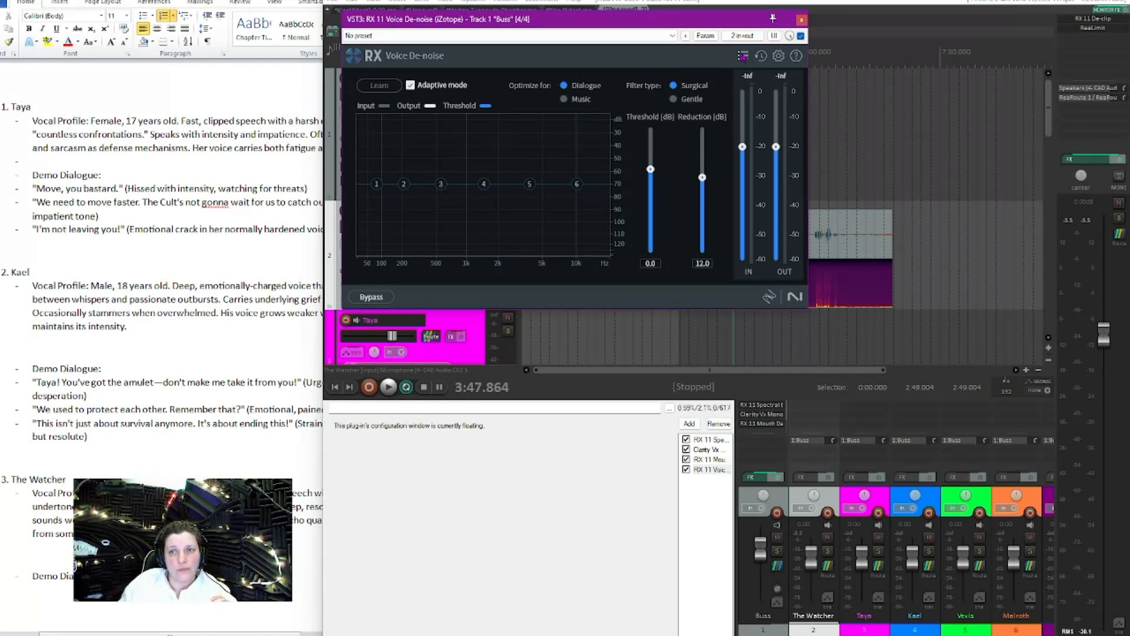
click(743, 56)
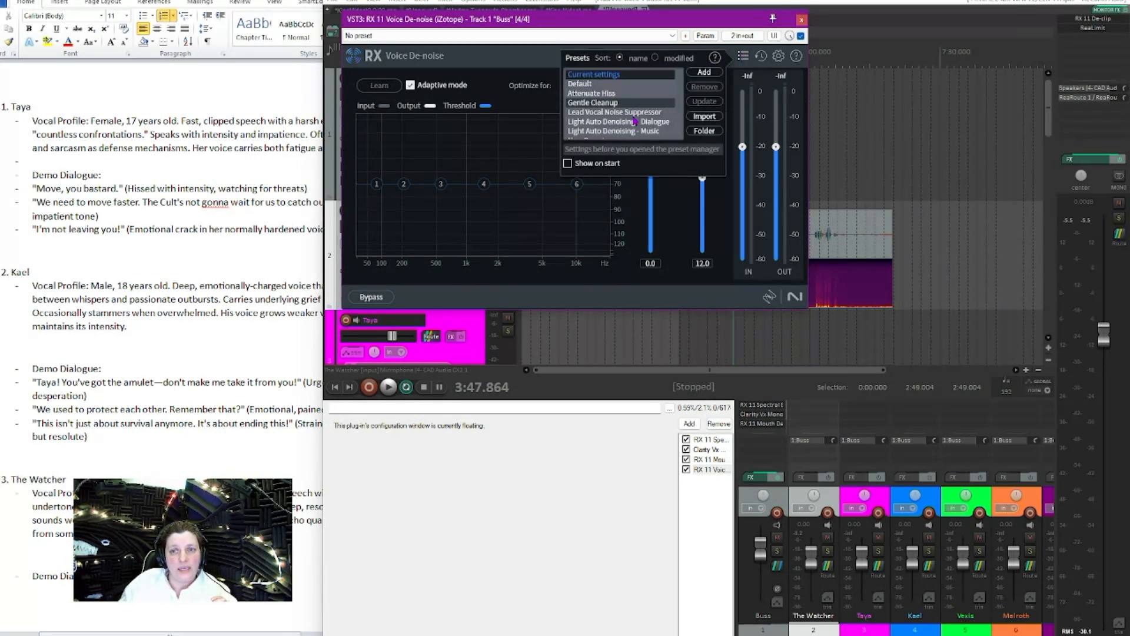
scroll(634, 121, down, 3)
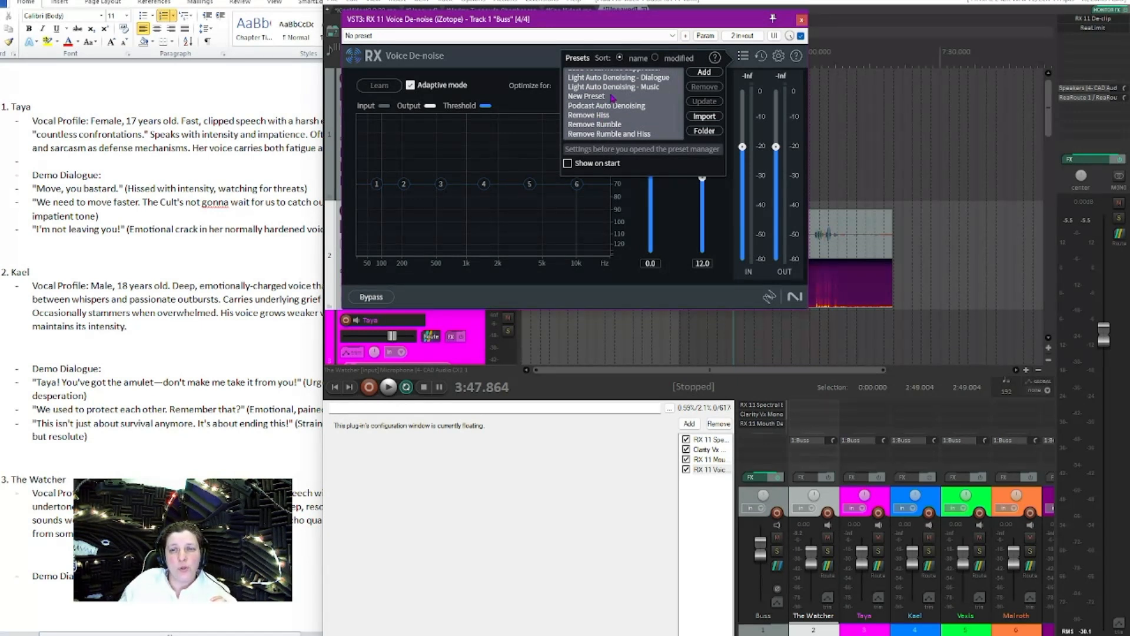
scroll(612, 97, up, 3)
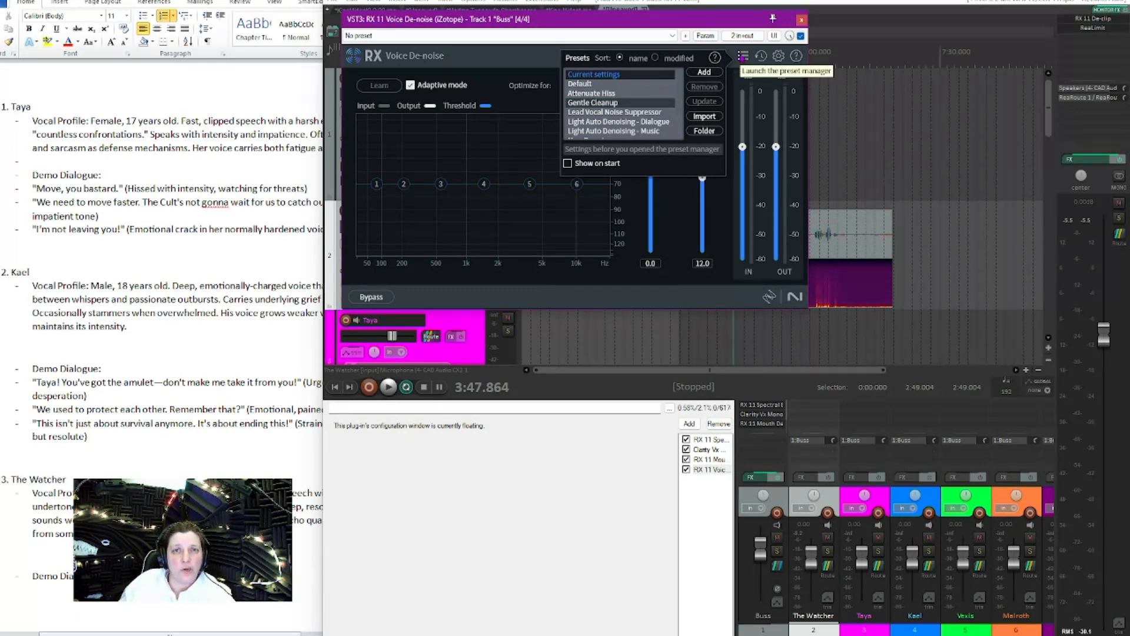
click(743, 57)
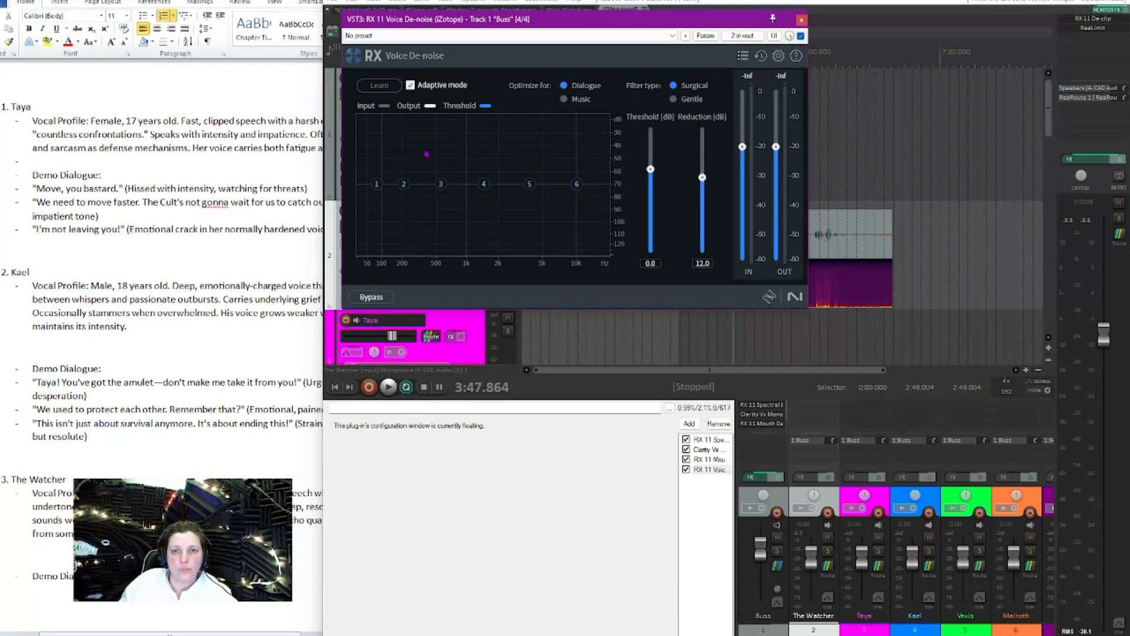
click(801, 20)
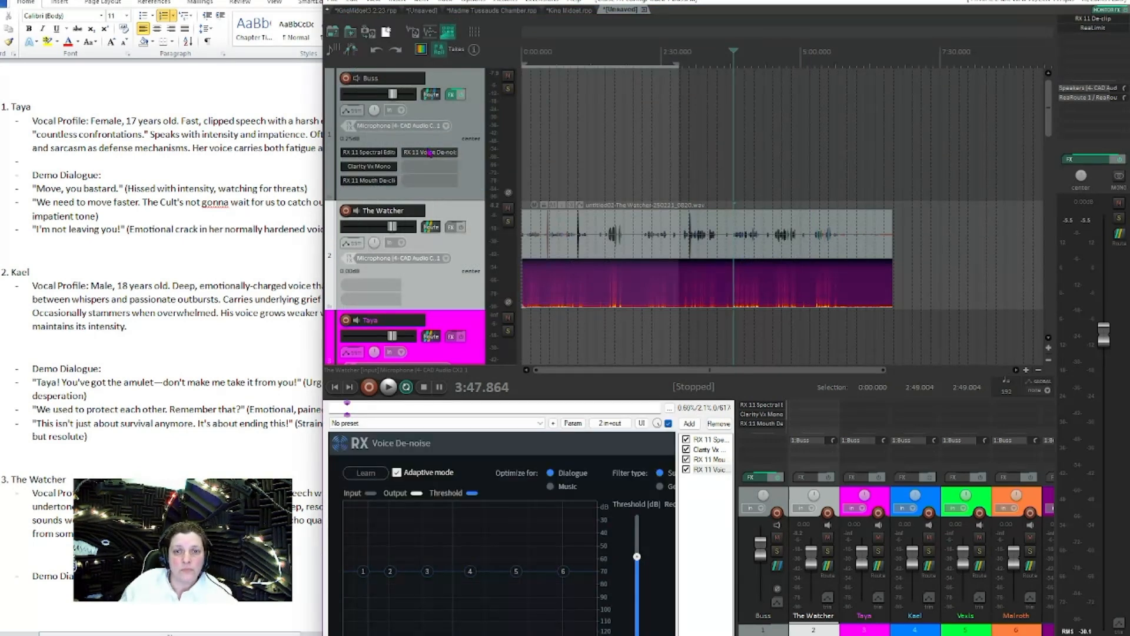
right_click(431, 153)
click(486, 474)
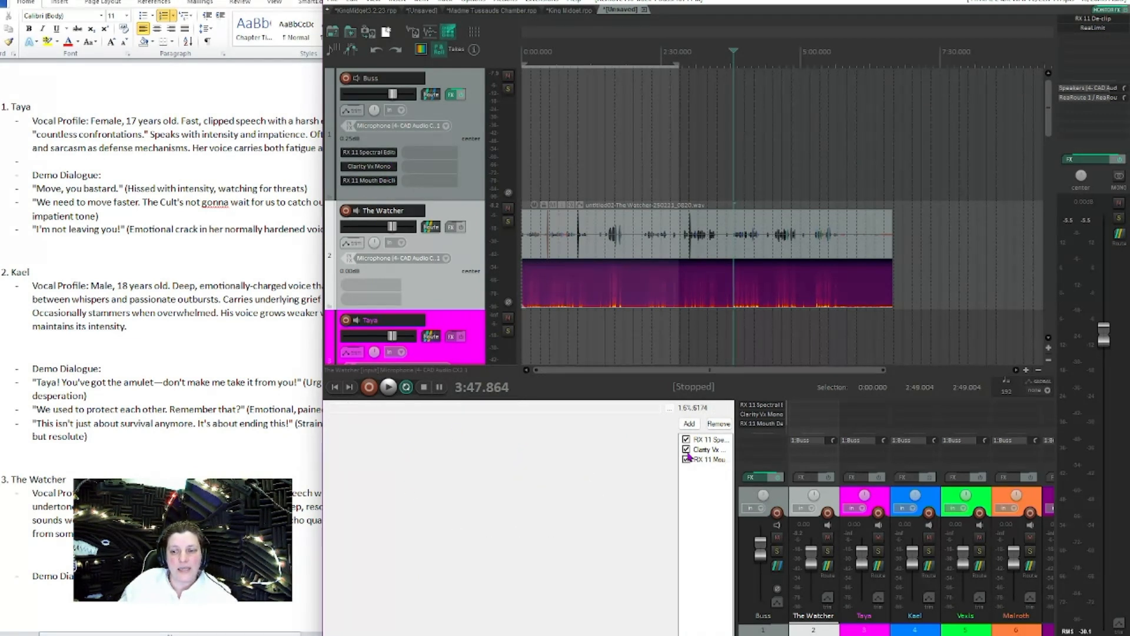
Step: Check RX 11 Spectral Editor's floating window on the Buss track, and filter the plugin browser for "rea"
click(353, 153)
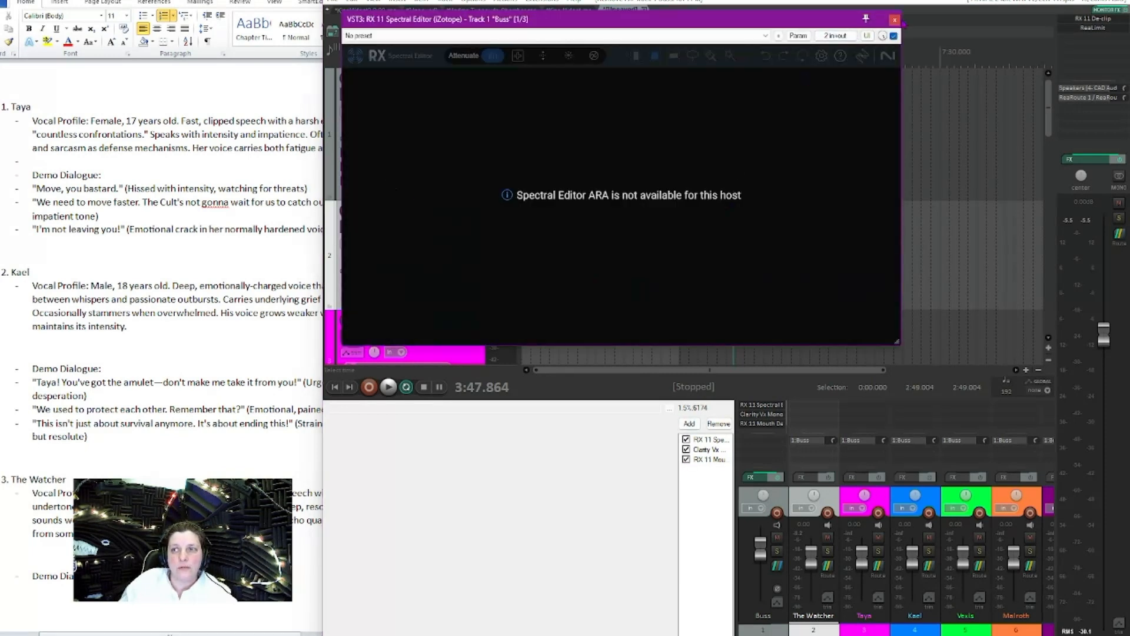
click(894, 19)
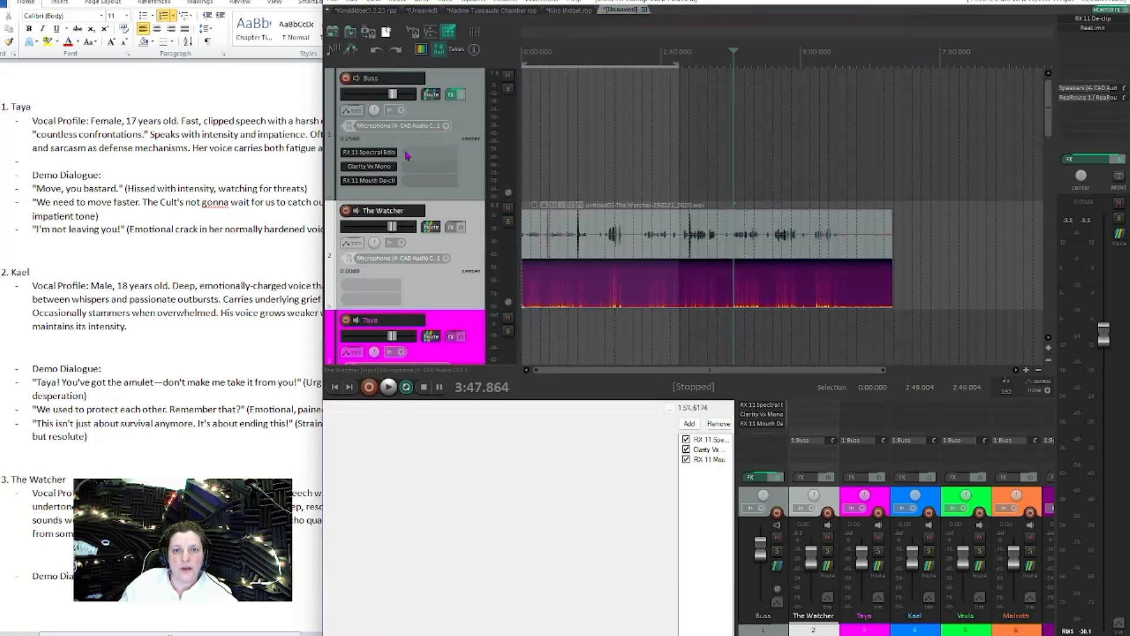
double_click(431, 155)
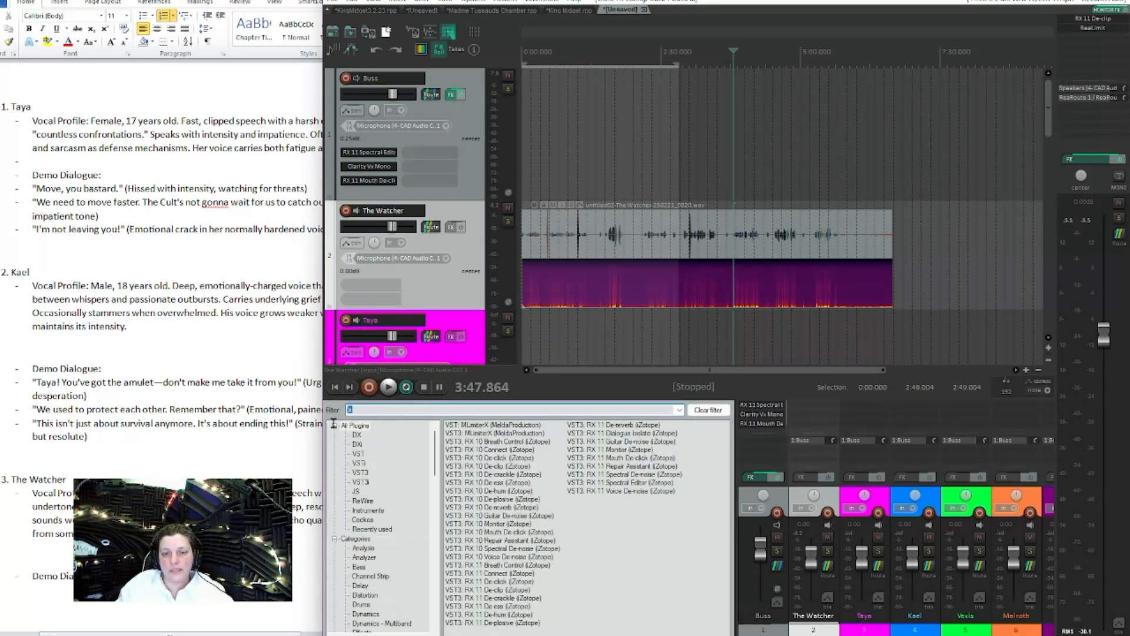
key(BackSpace)
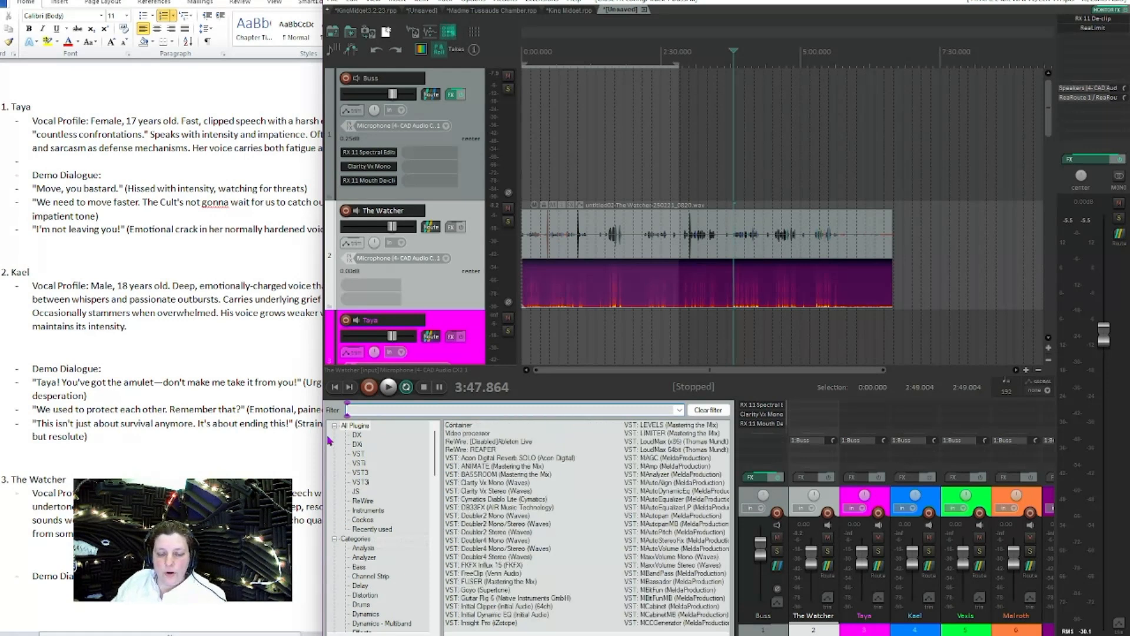
text(rea)
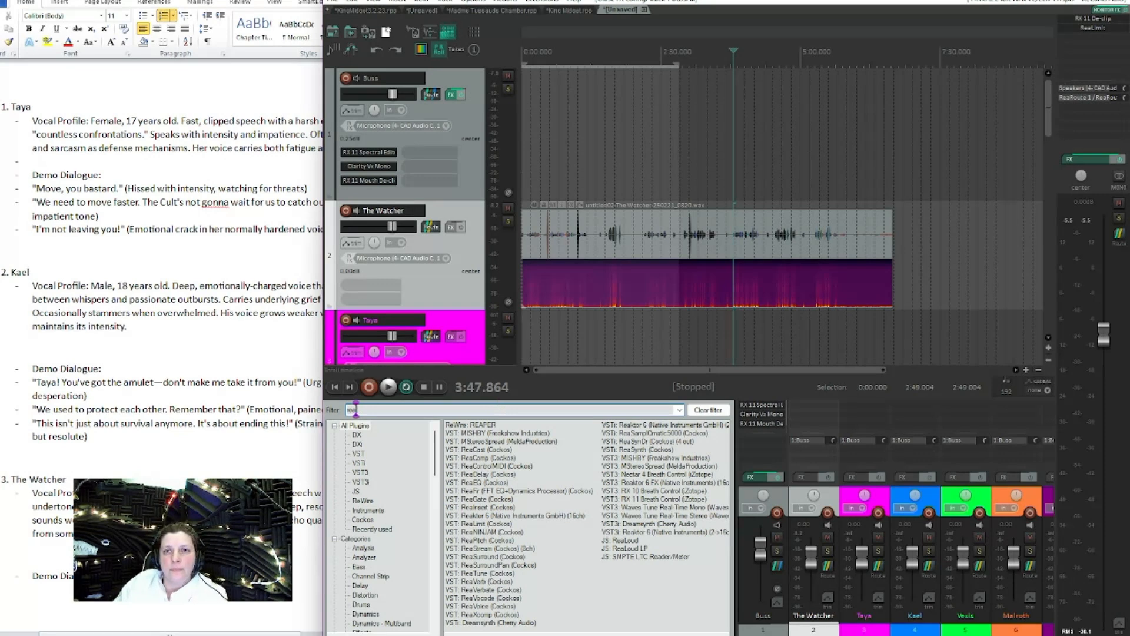
Step: Look over the ReaPack and SWS/S&M extension options and review the project's track list
click(541, 2)
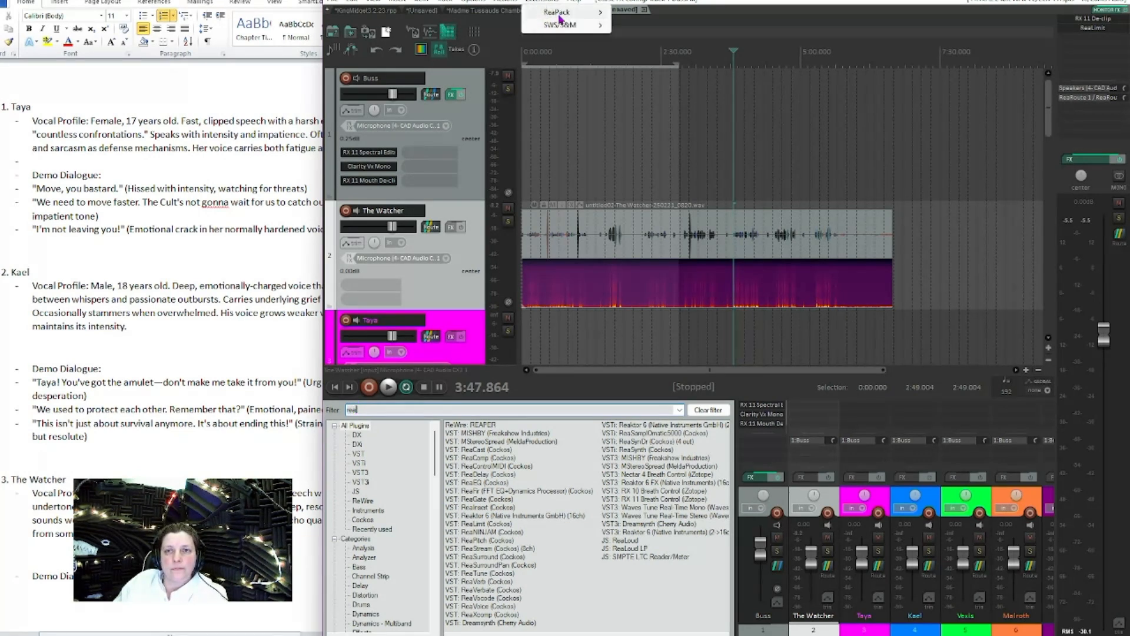
mouse_move(576, 16)
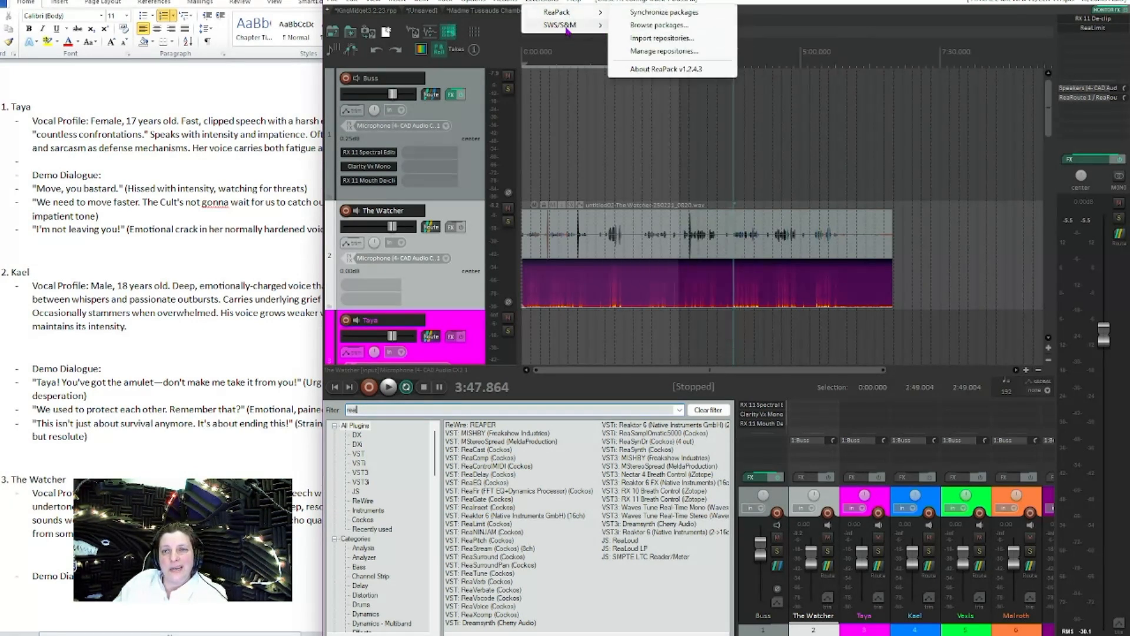
mouse_move(567, 17)
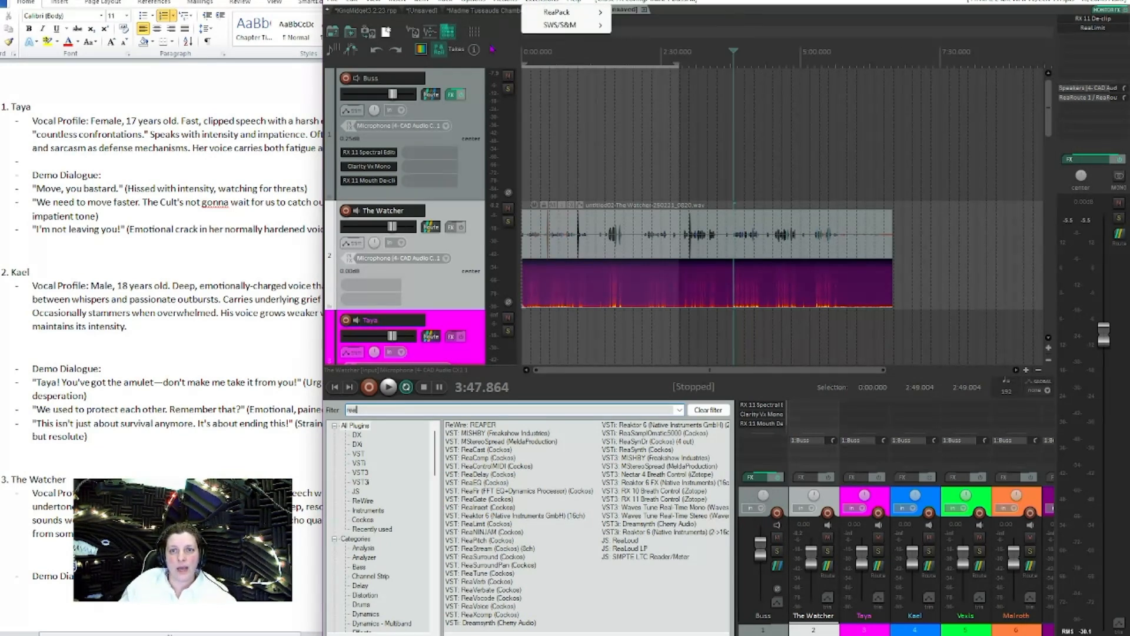
click(356, 409)
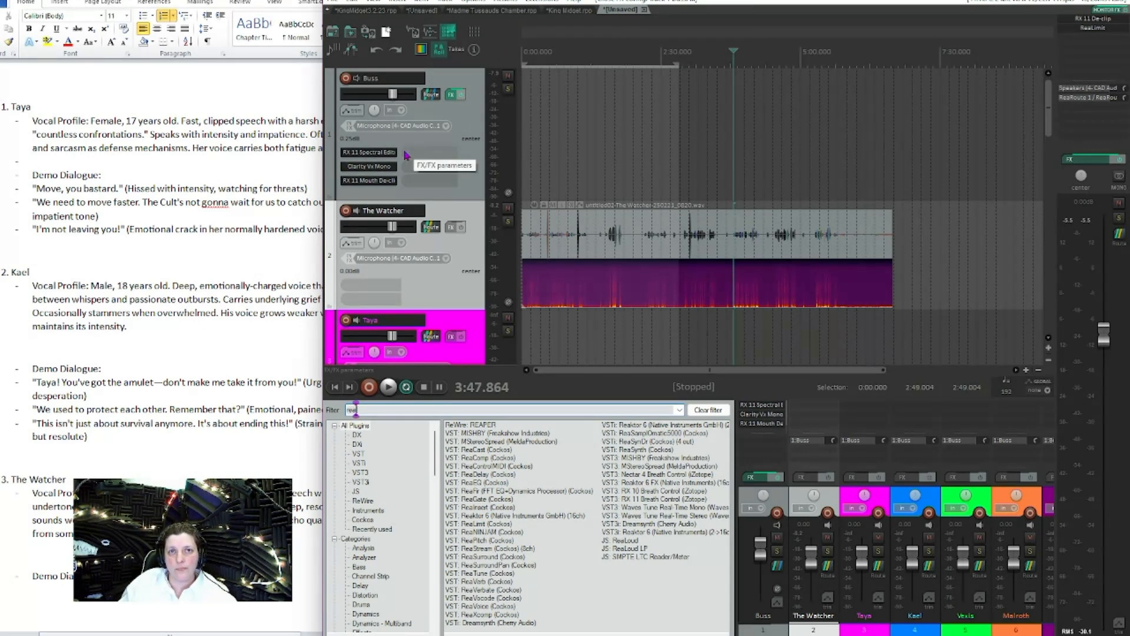
scroll(436, 345, down, 3)
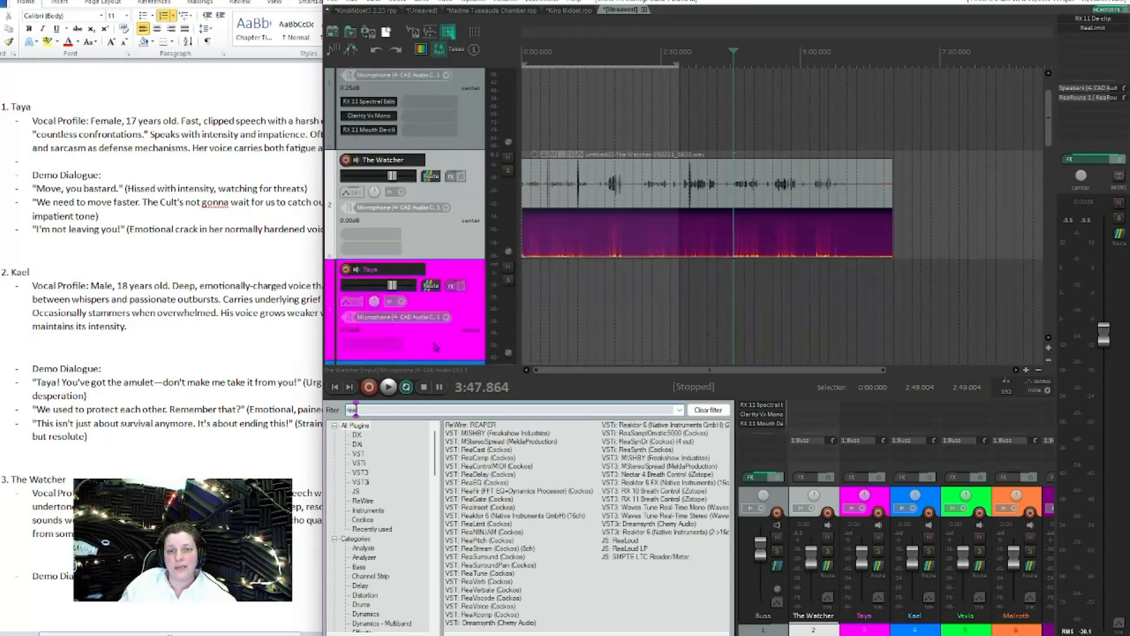
scroll(436, 347, down, 2)
scroll(435, 346, down, 2)
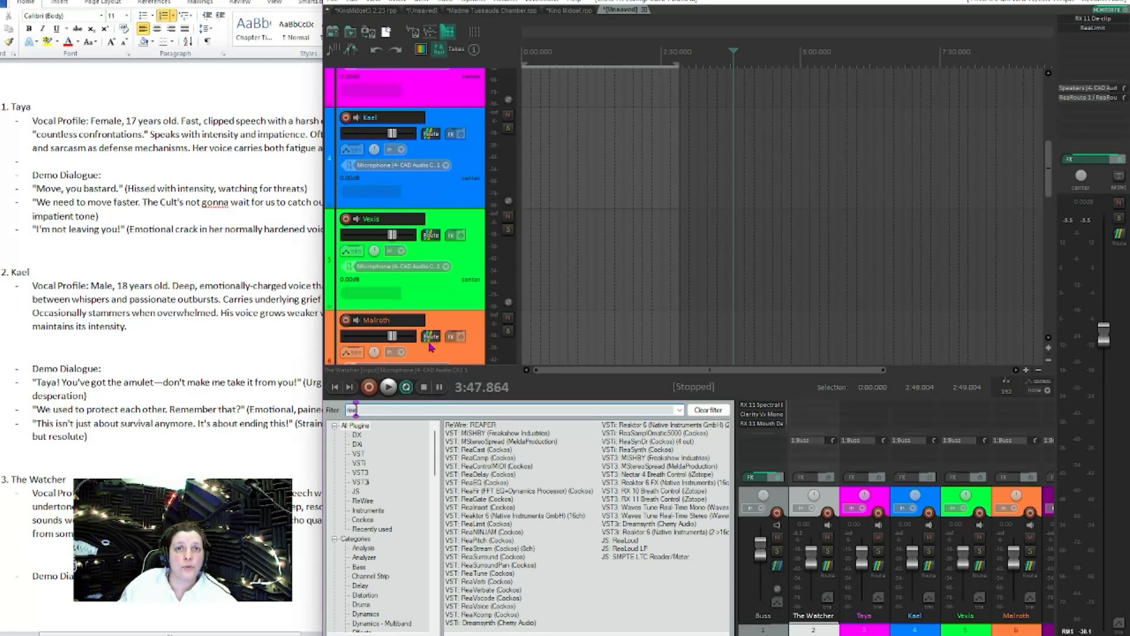
scroll(430, 348, up, 7)
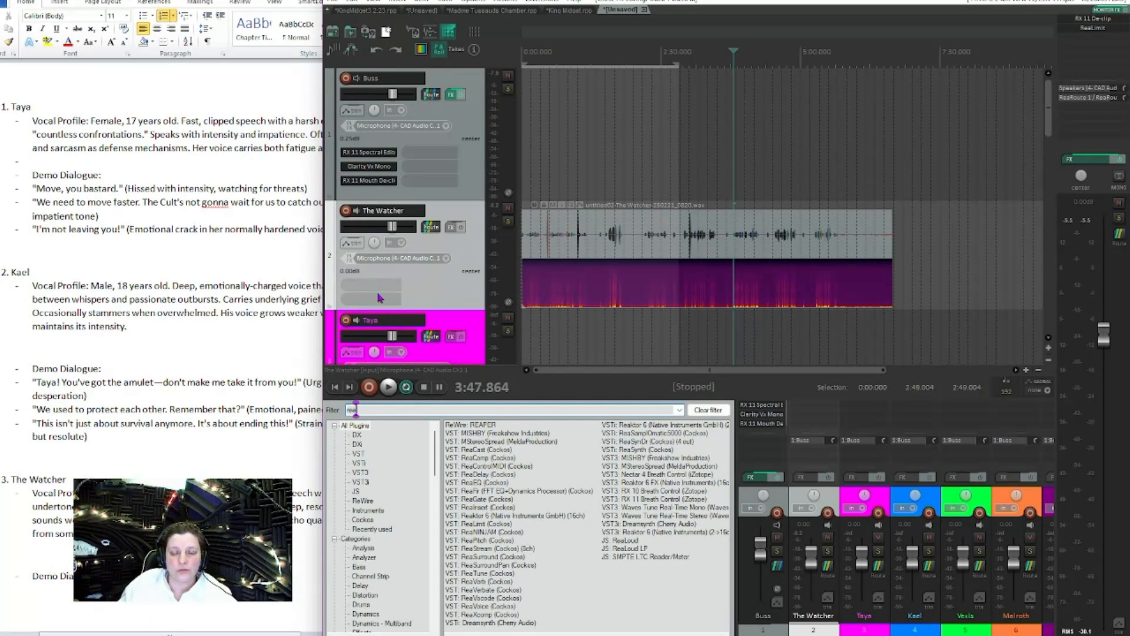
Step: Try ReaComp on the Buss track, look at its floating window and delete the plugin
double_click(478, 458)
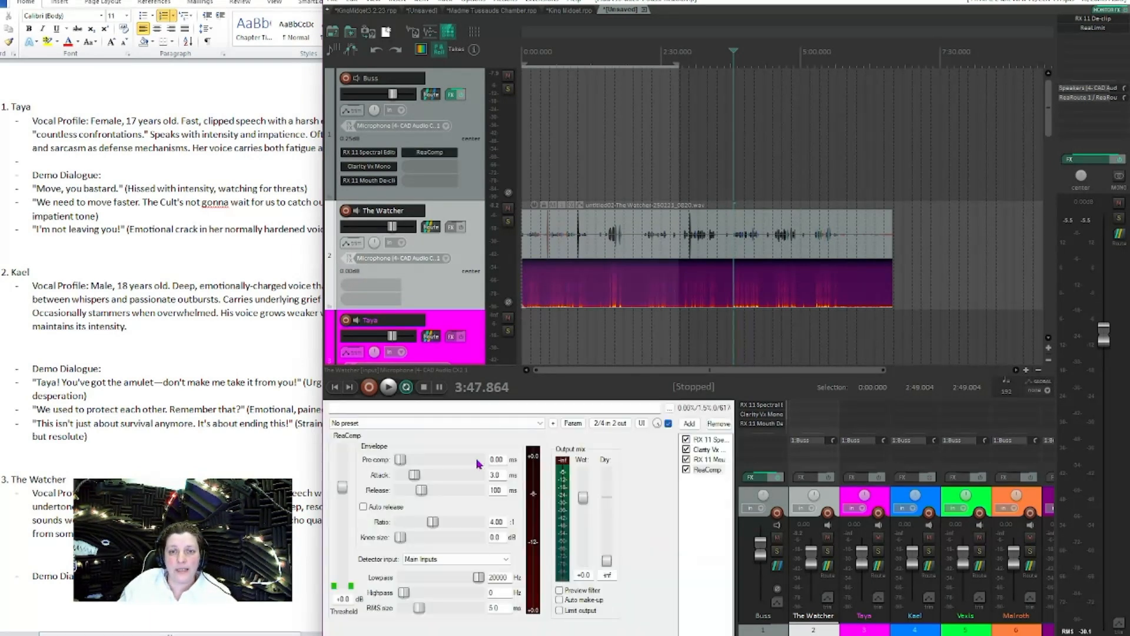
click(413, 153)
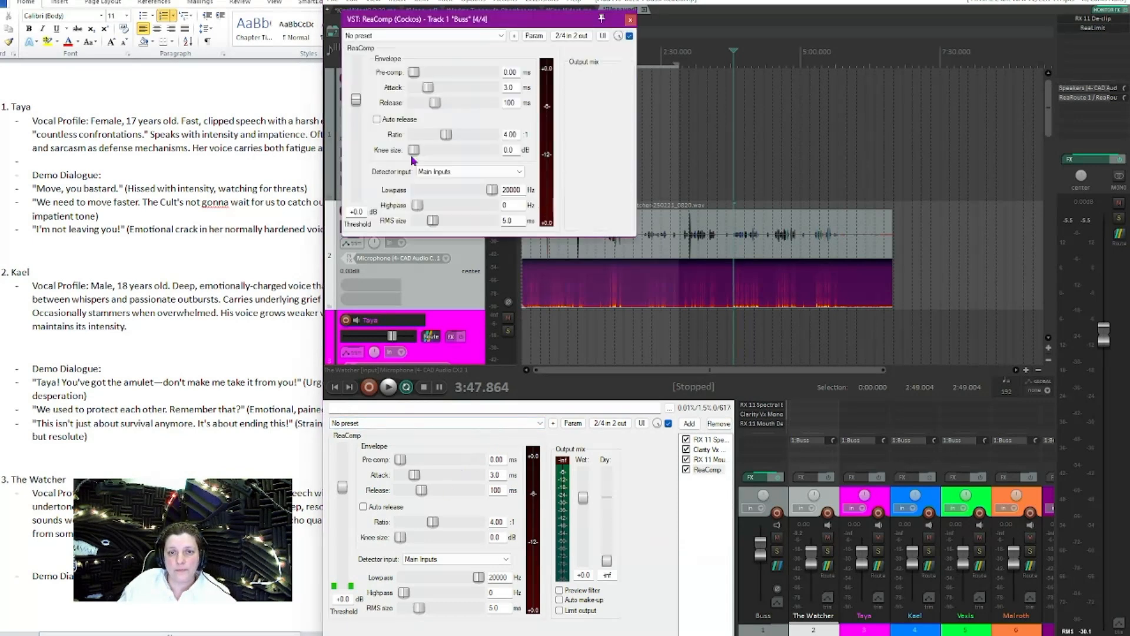
mouse_move(485, 18)
mouse_down()
mouse_move(237, 30)
mouse_move(479, 30)
mouse_up()
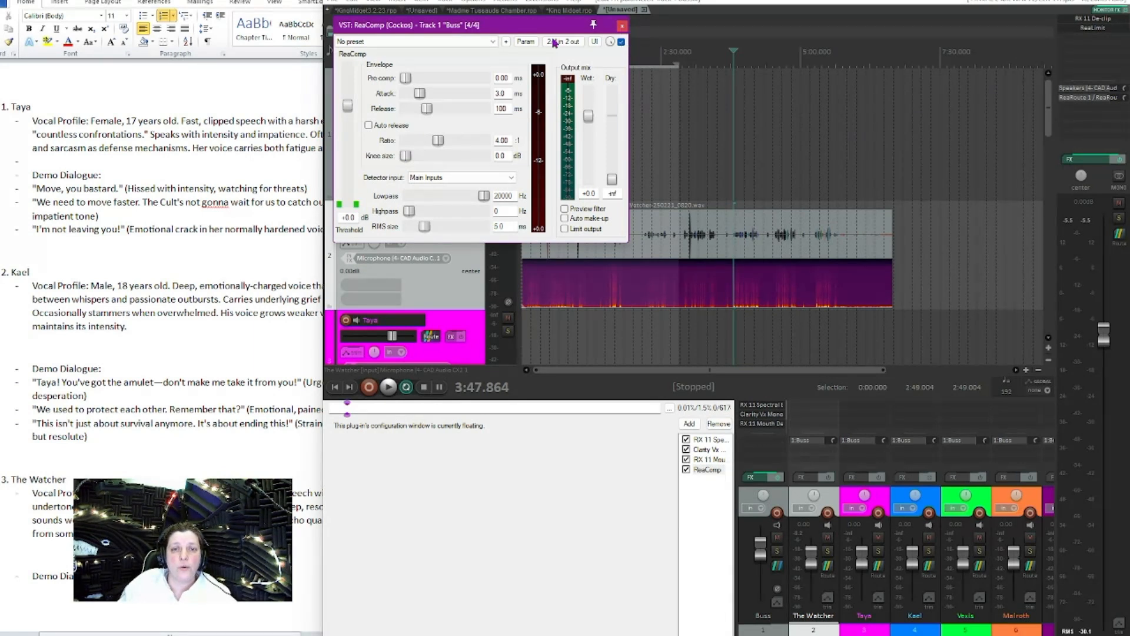
click(621, 27)
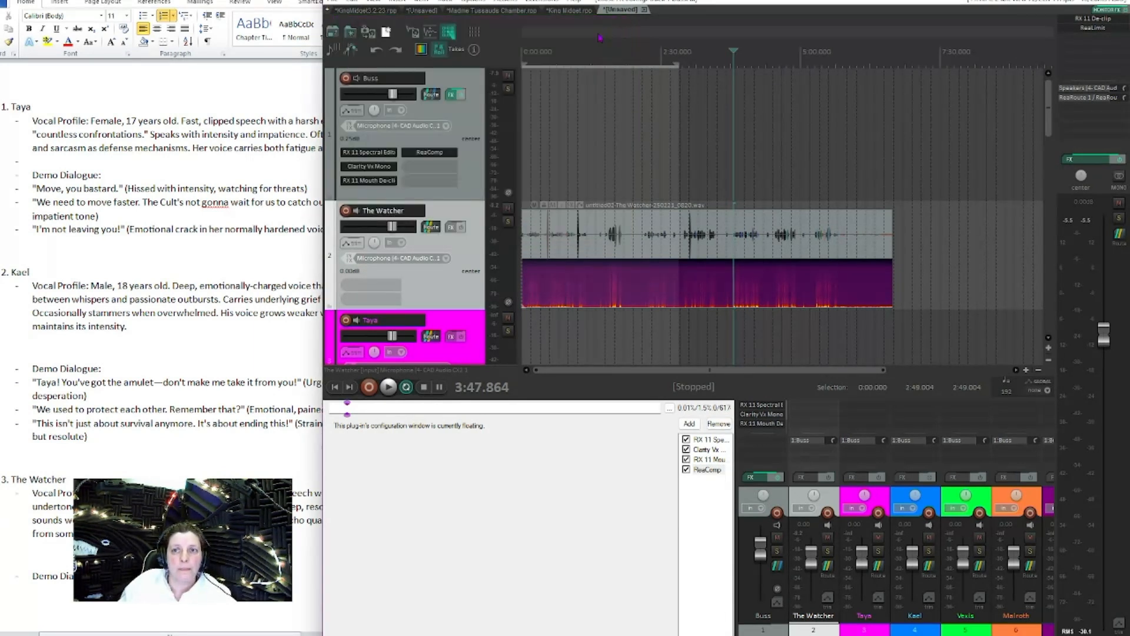
right_click(453, 153)
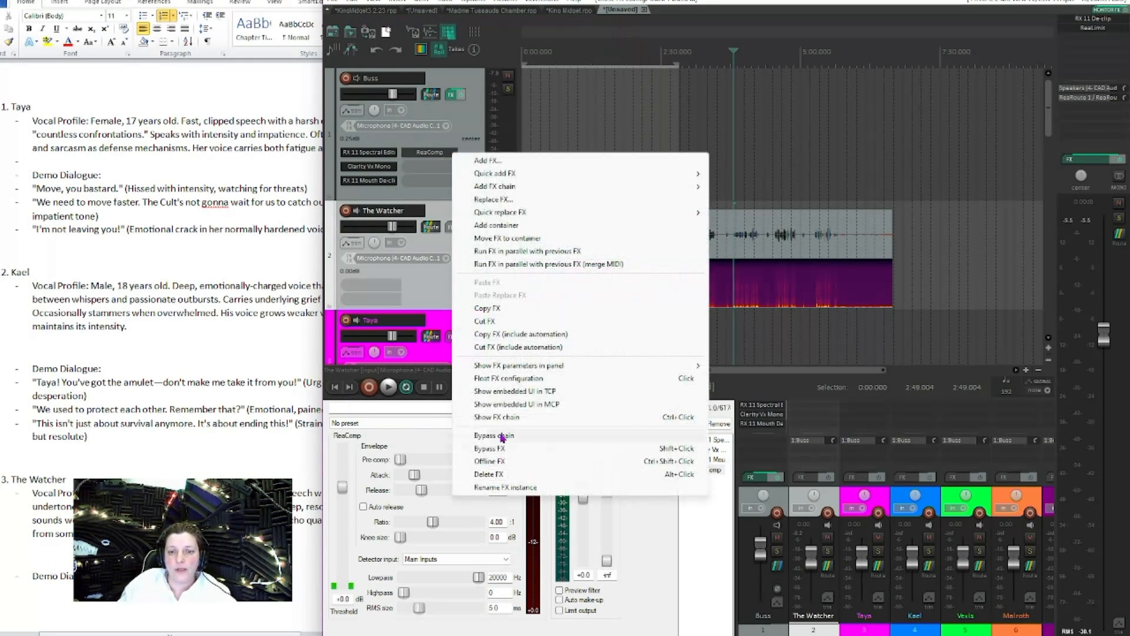
click(498, 474)
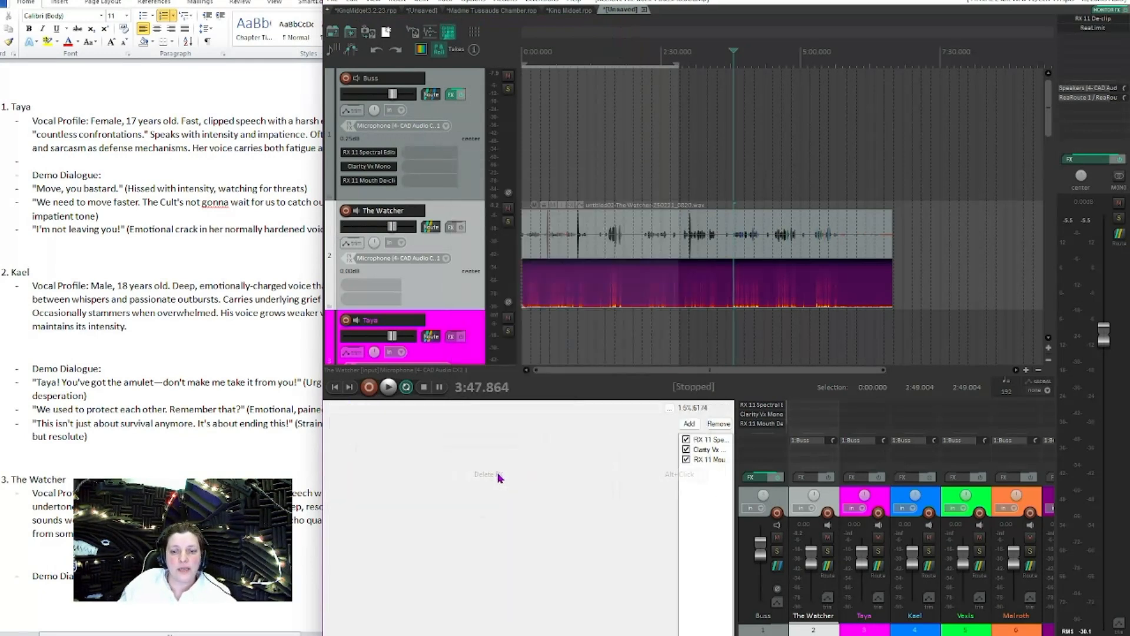
Step: Insert ReaEQ in the free effect slot of the Buss track and show it in a floating window
double_click(415, 155)
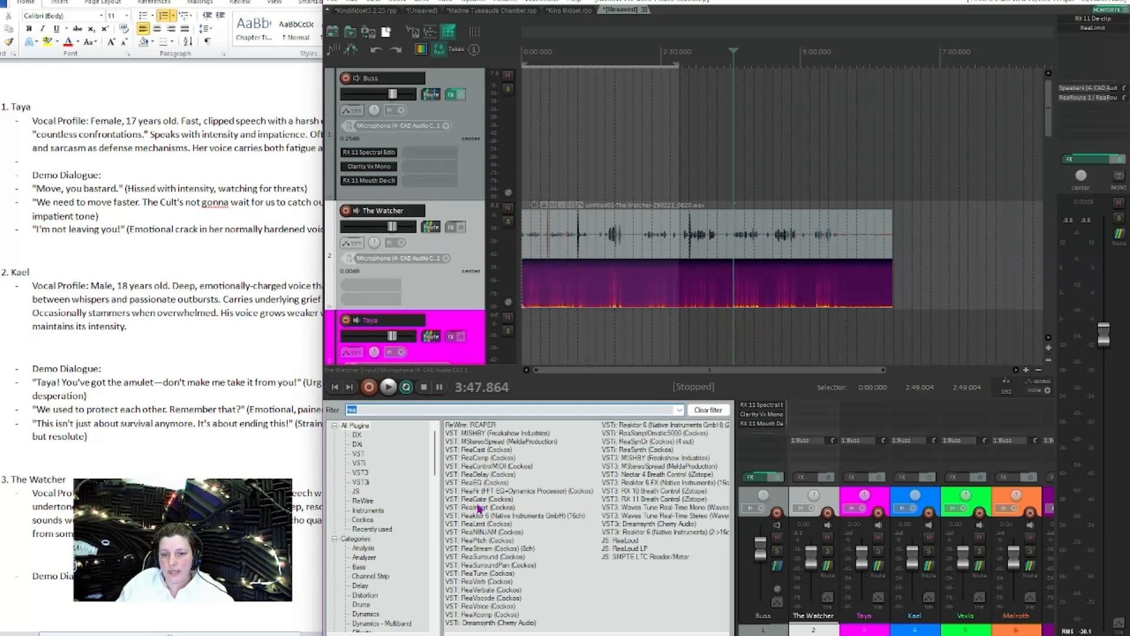
double_click(480, 483)
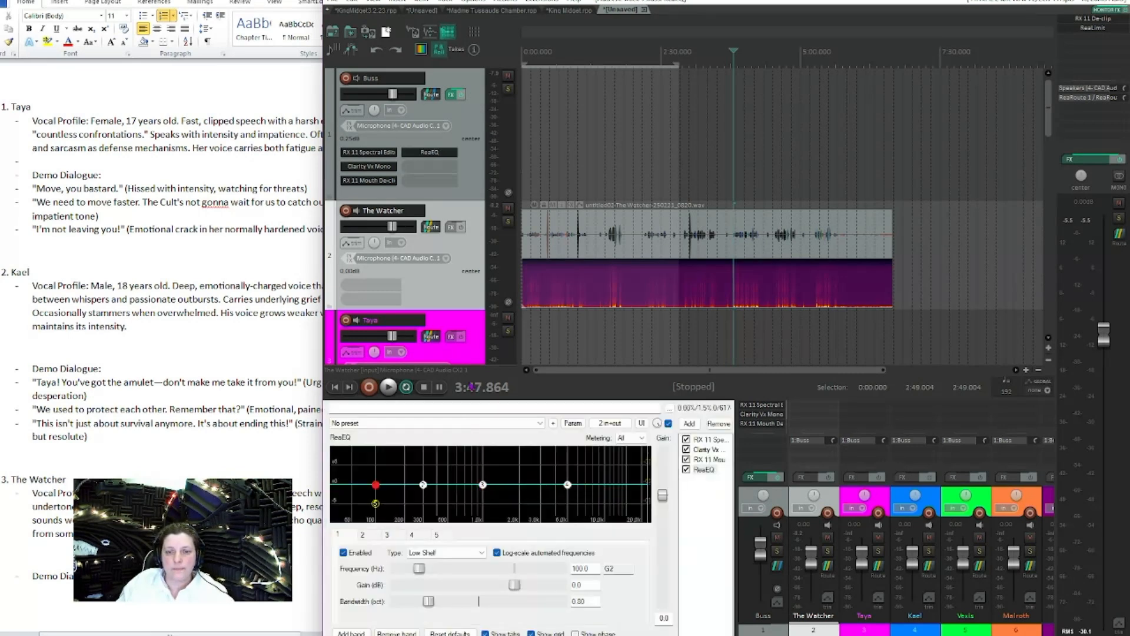
click(441, 154)
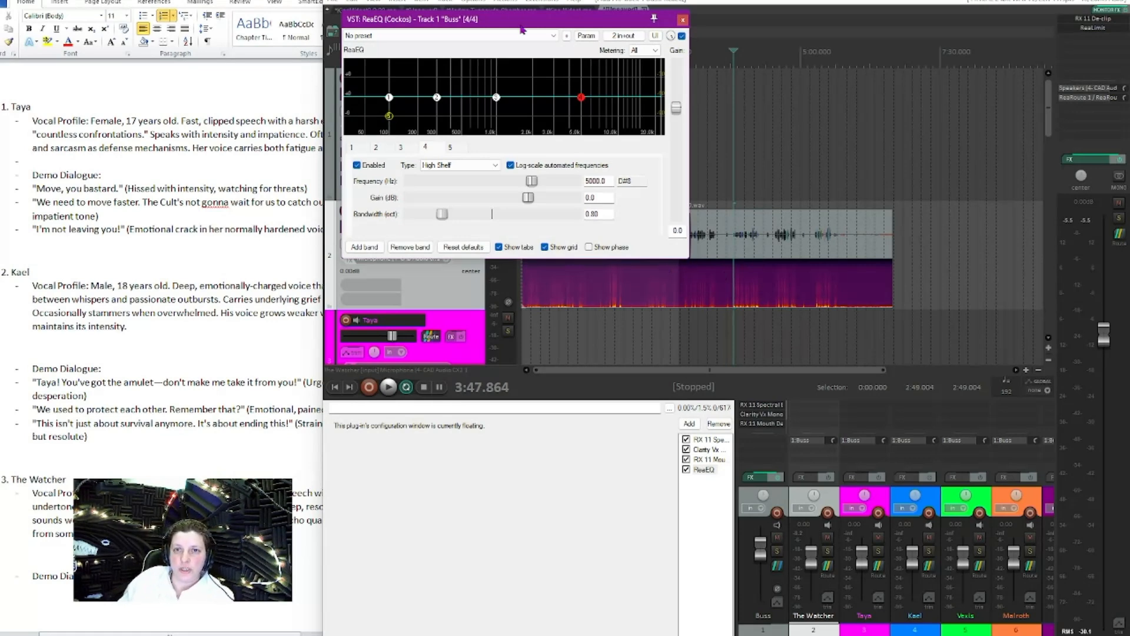
drag(522, 29, 728, 178)
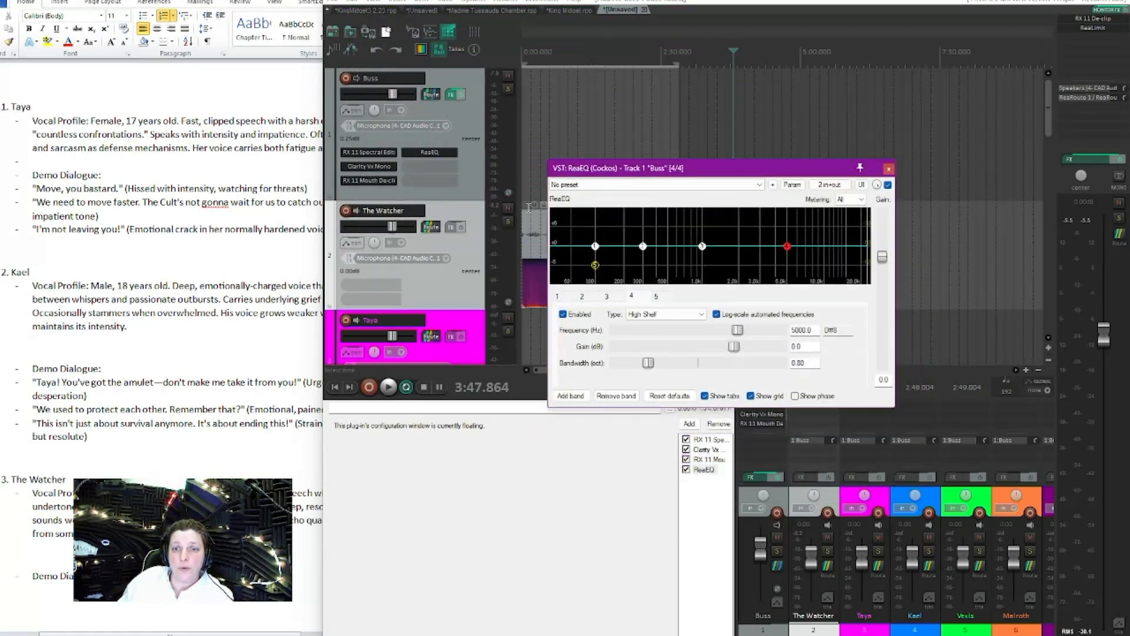
Step: Lower the Buss track's volume during playback, muting The Watcher beforehand and unmuting it once the fader is down
click(507, 208)
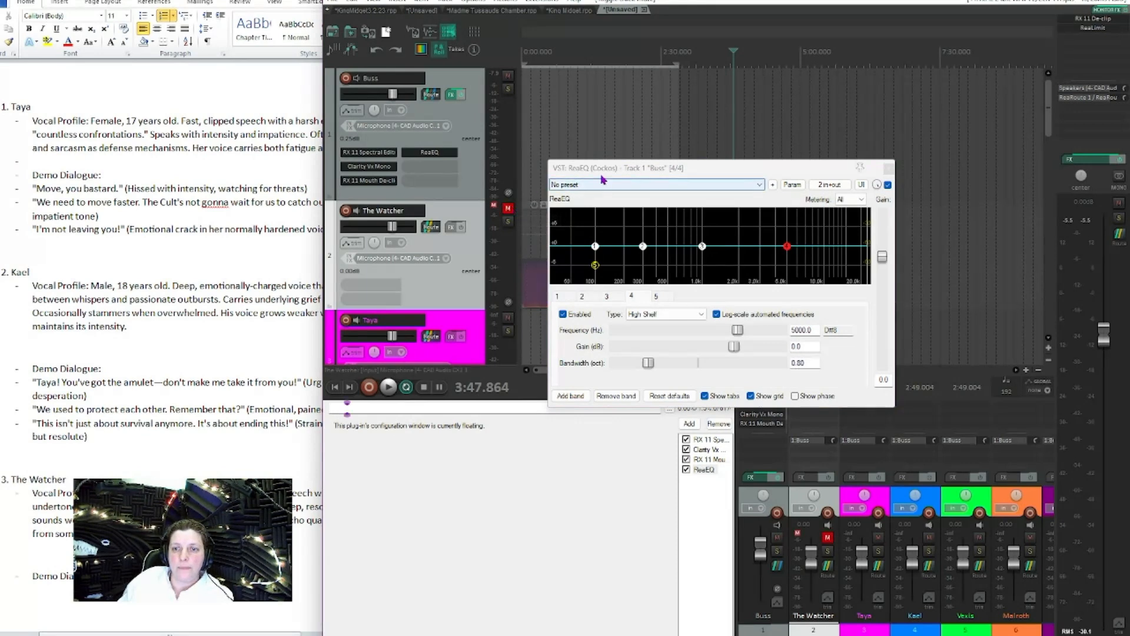
drag(601, 175, 179, 116)
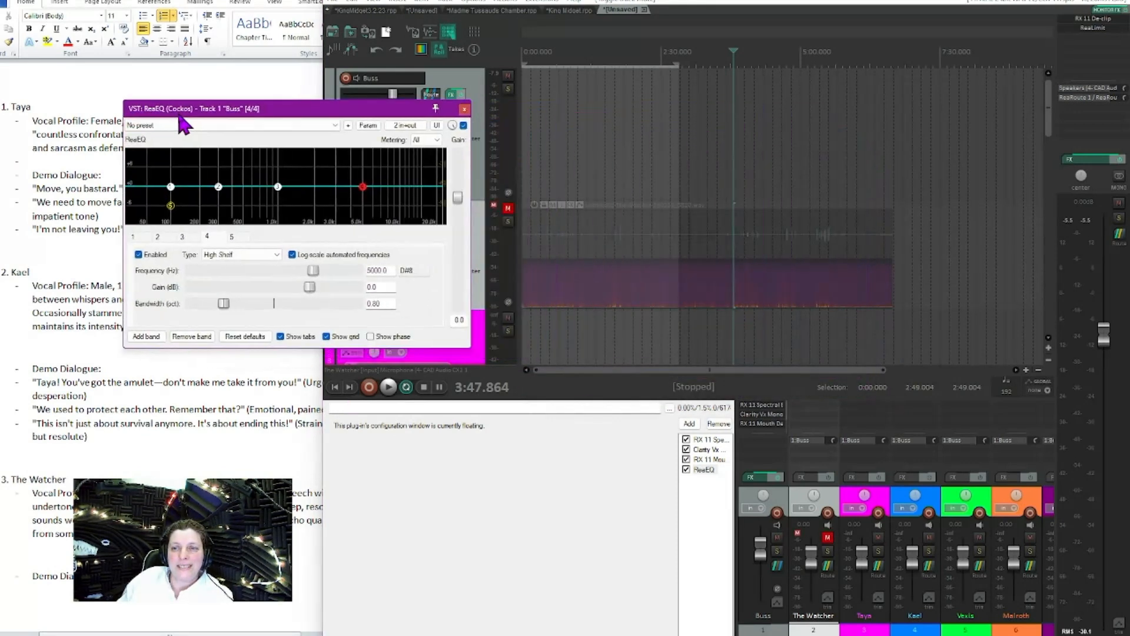
key(space)
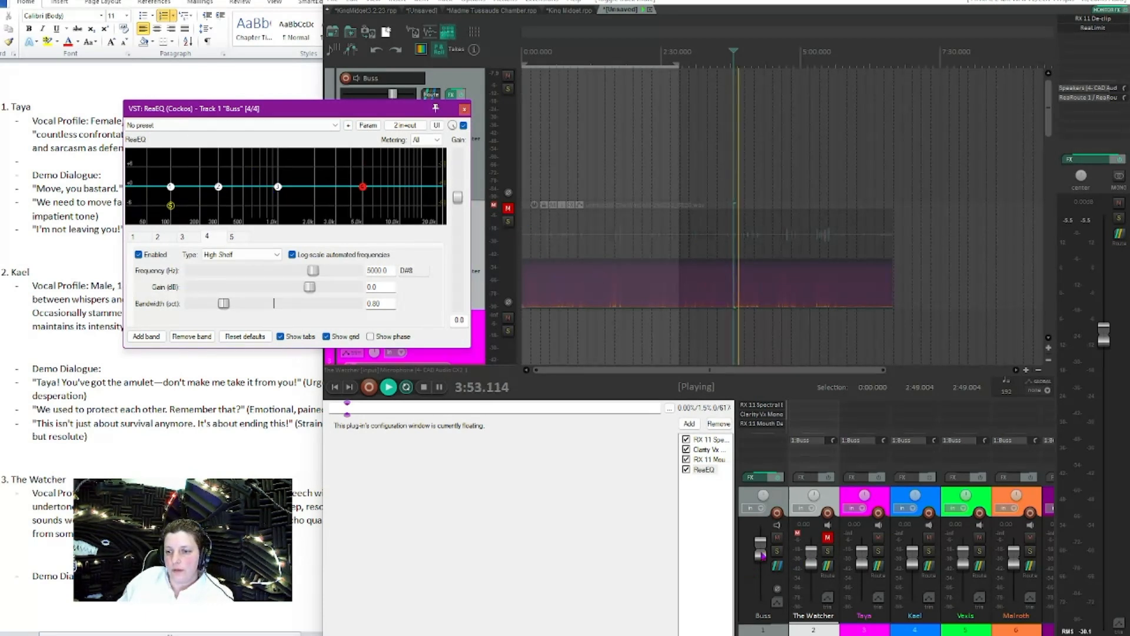
drag(761, 554, 763, 568)
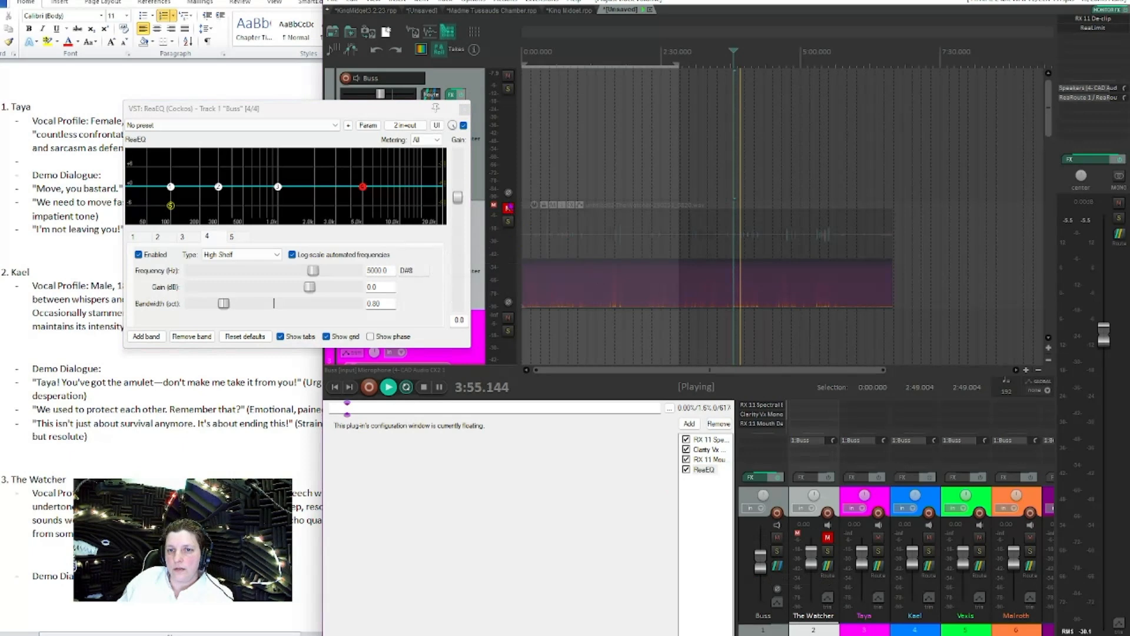
click(508, 208)
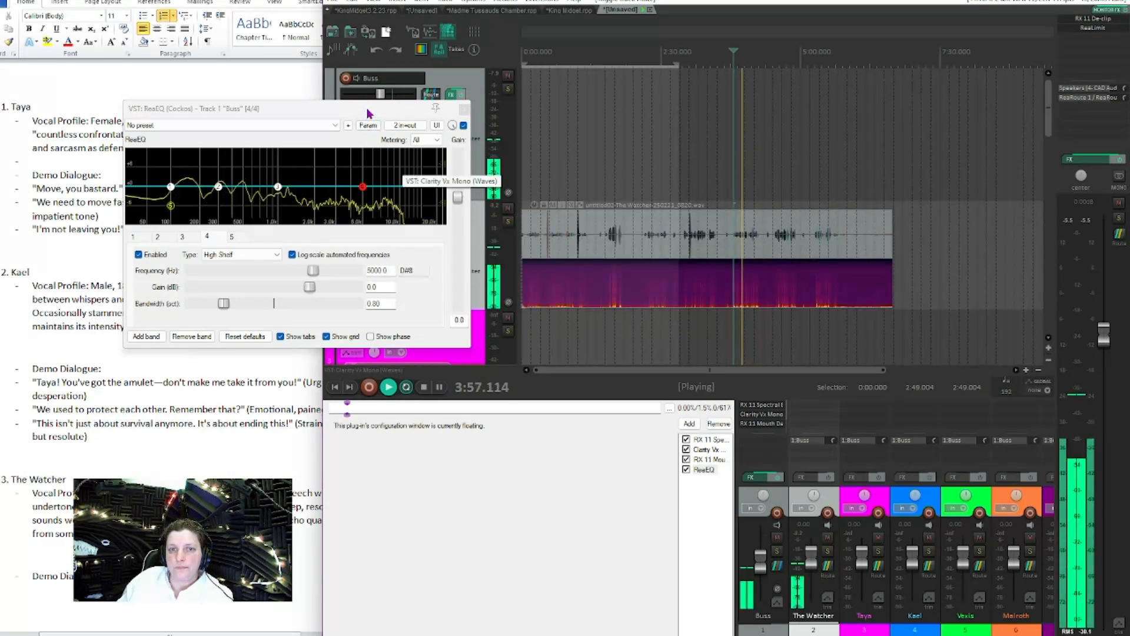
Step: Play The Watcher's recording and examine the voice spectrum in the Buss track's ReaEQ window
drag(371, 110, 576, 96)
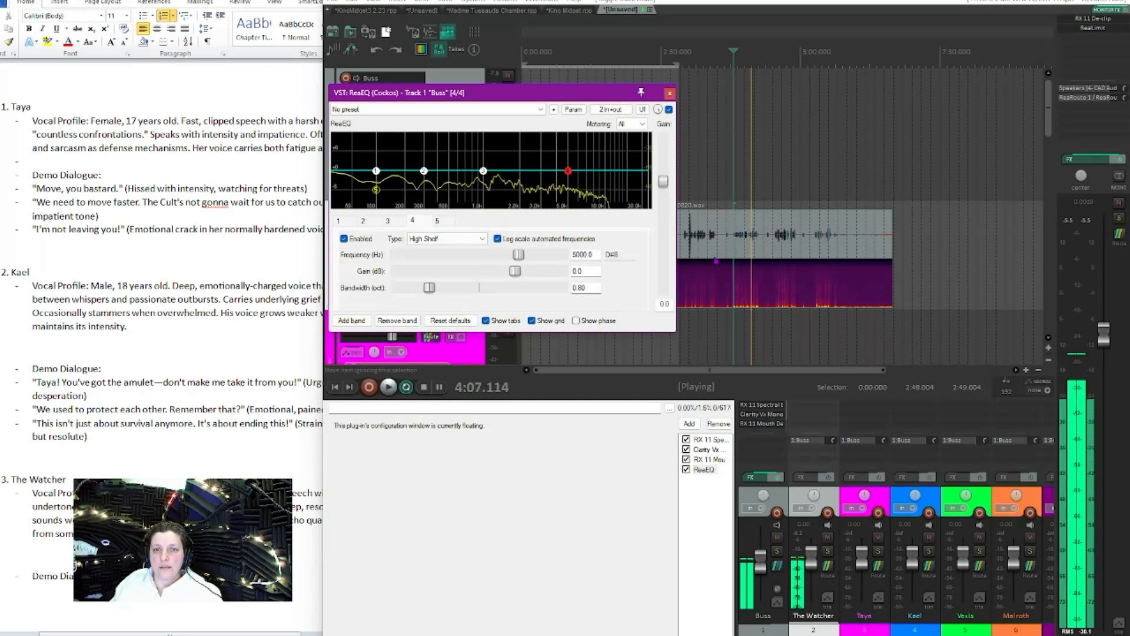
key(space)
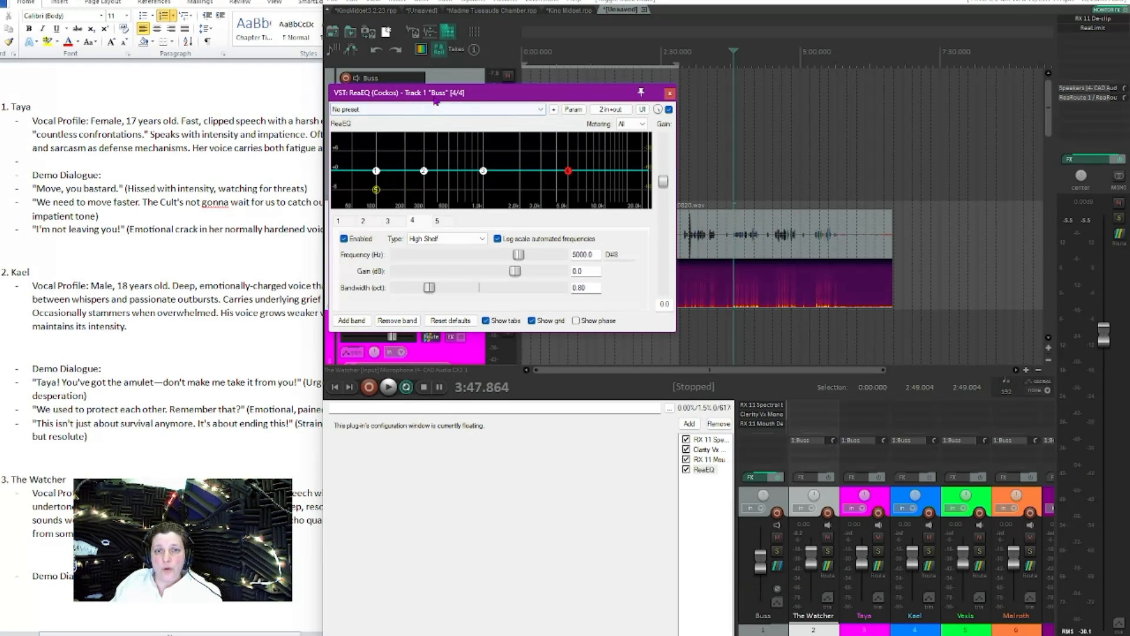
key(space)
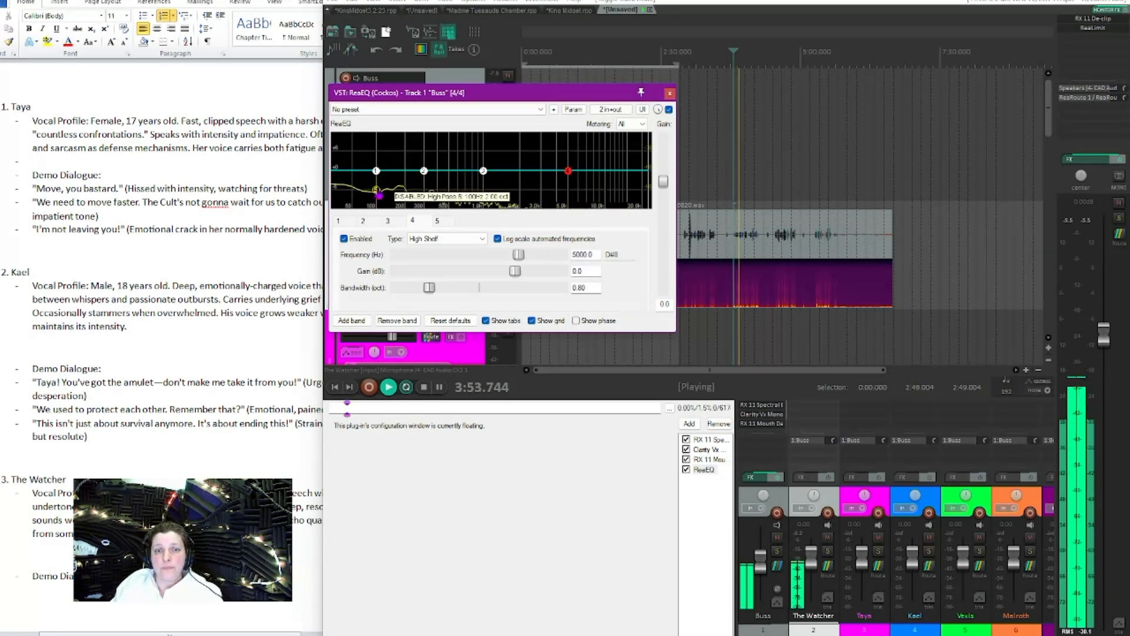
key(space)
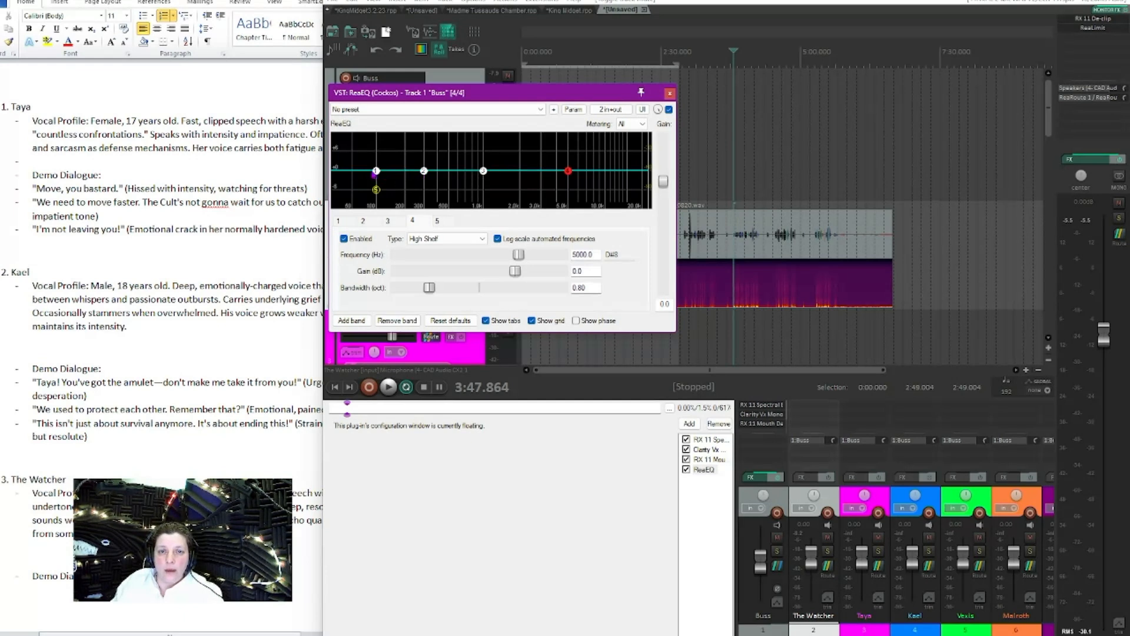
Step: Change ReaEQ band 1 on the Buss track to High Pass with a frequency of about 143.5 Hz
click(376, 172)
click(435, 239)
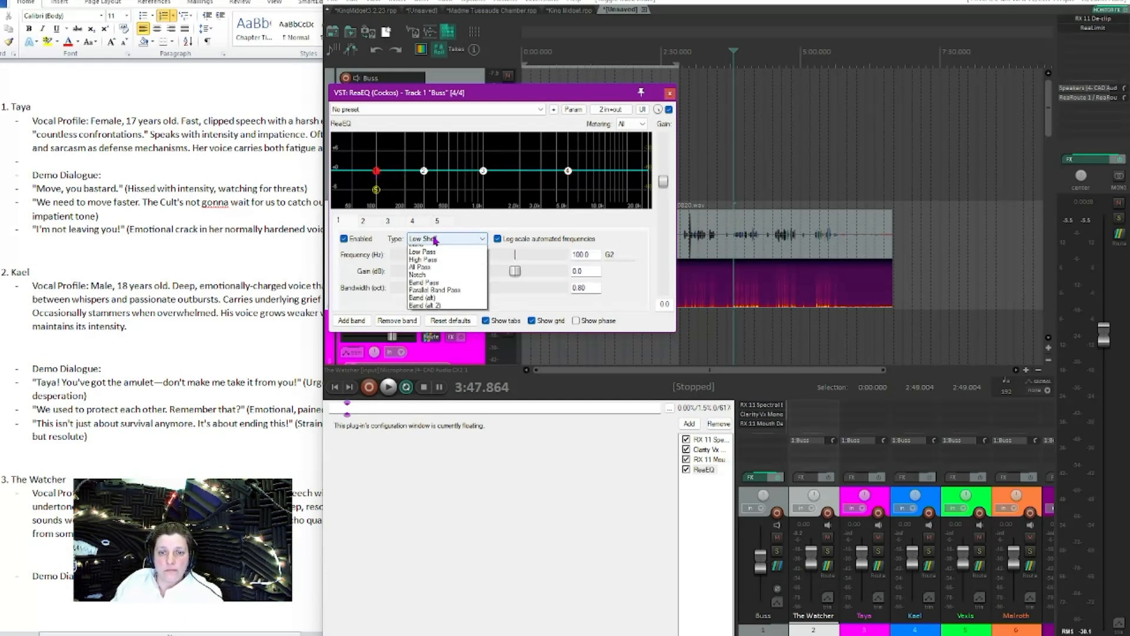
click(436, 280)
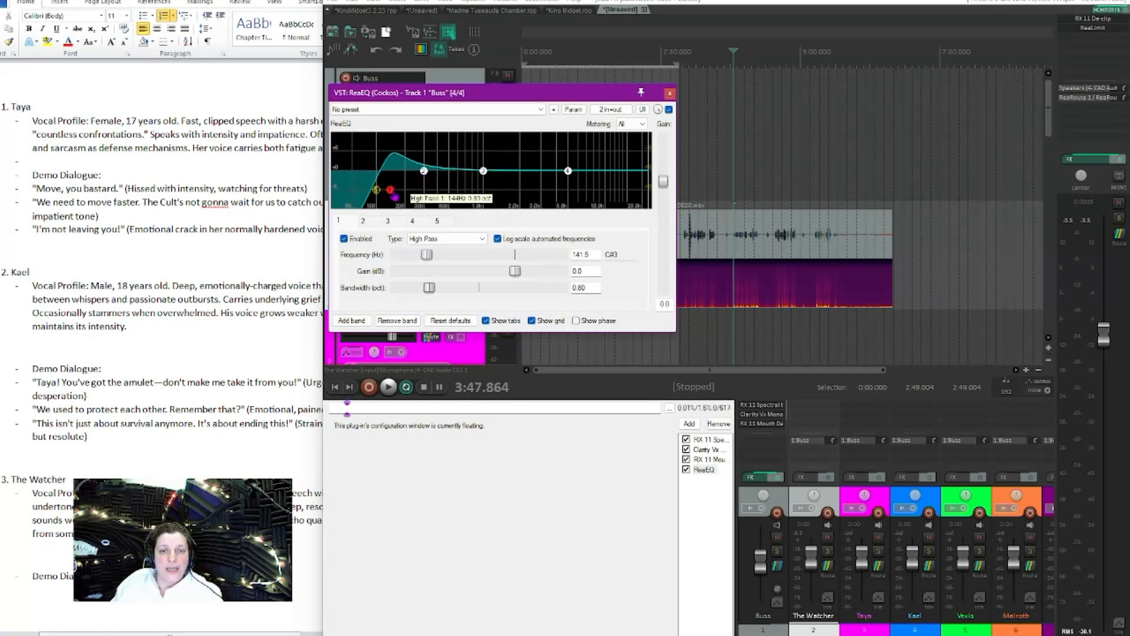
drag(377, 189, 390, 189)
Step: Audition the high-pass filtered voice, and make a time selection of about 38 seconds near the end of The Watcher's clip
key(space)
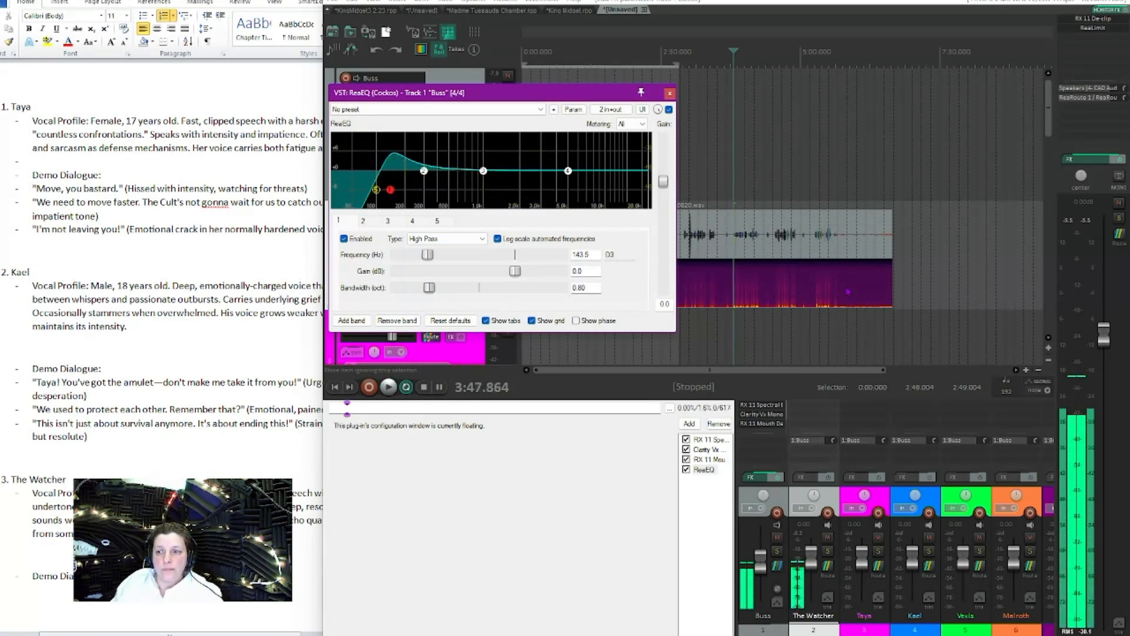
key(space)
drag(845, 308, 879, 309)
key(space)
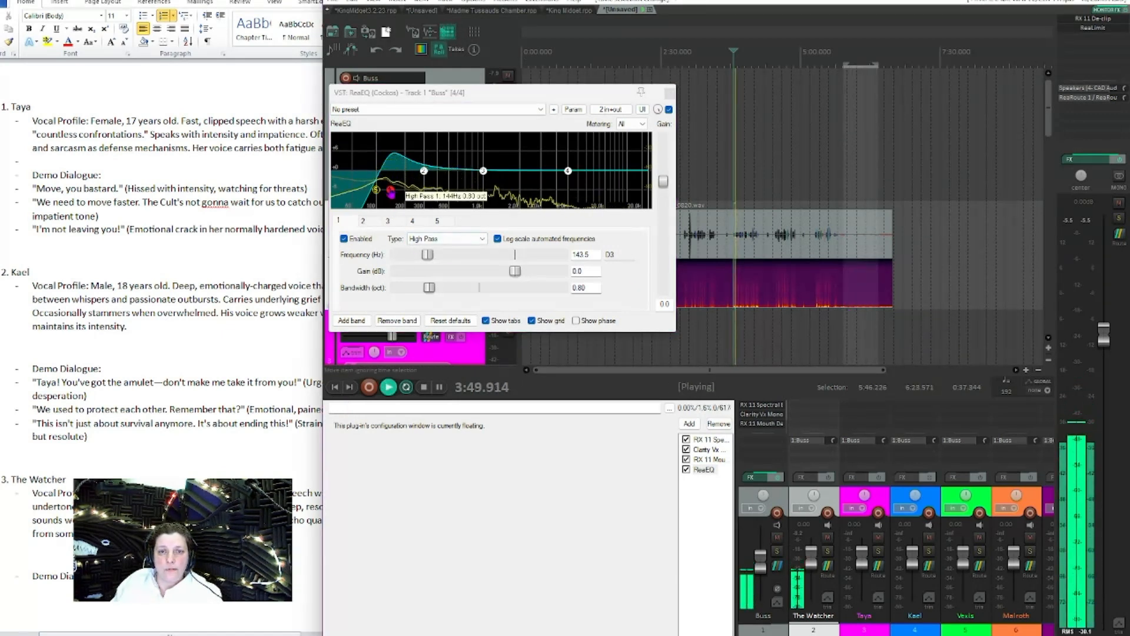
Step: Restart playback from the beginning of the time selection near the end of The Watcher's clip
click(848, 219)
right_click(849, 219)
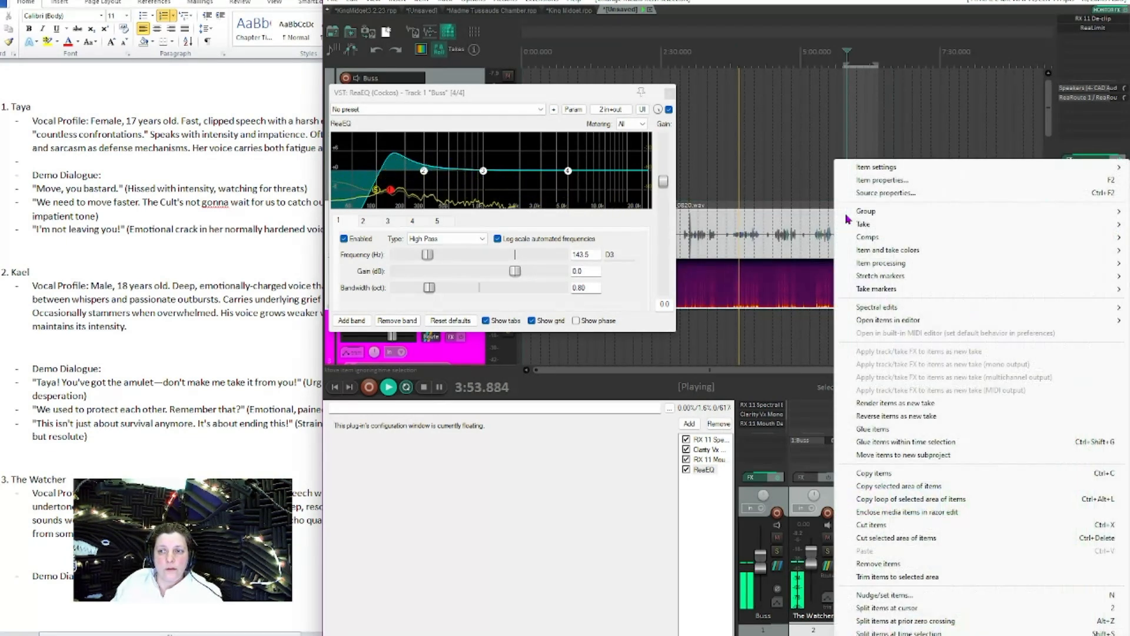
click(845, 140)
click(843, 140)
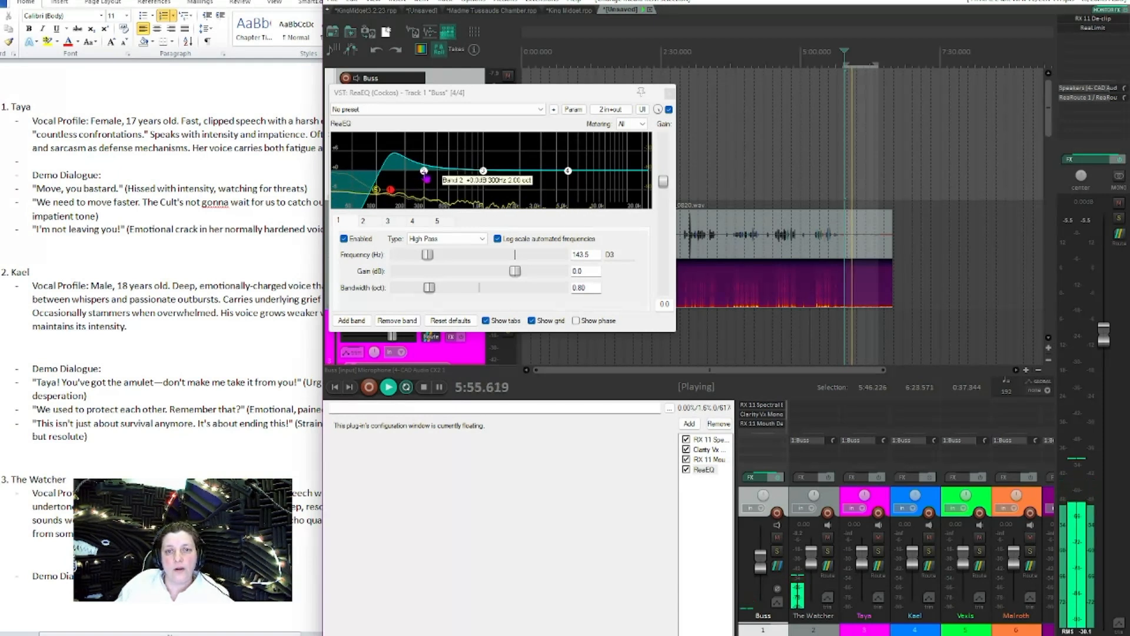
Step: Set ReaEQ's band 1 high pass to about 124 Hz and band 2 to about 110 Hz at -5.9 dB
drag(391, 190, 402, 196)
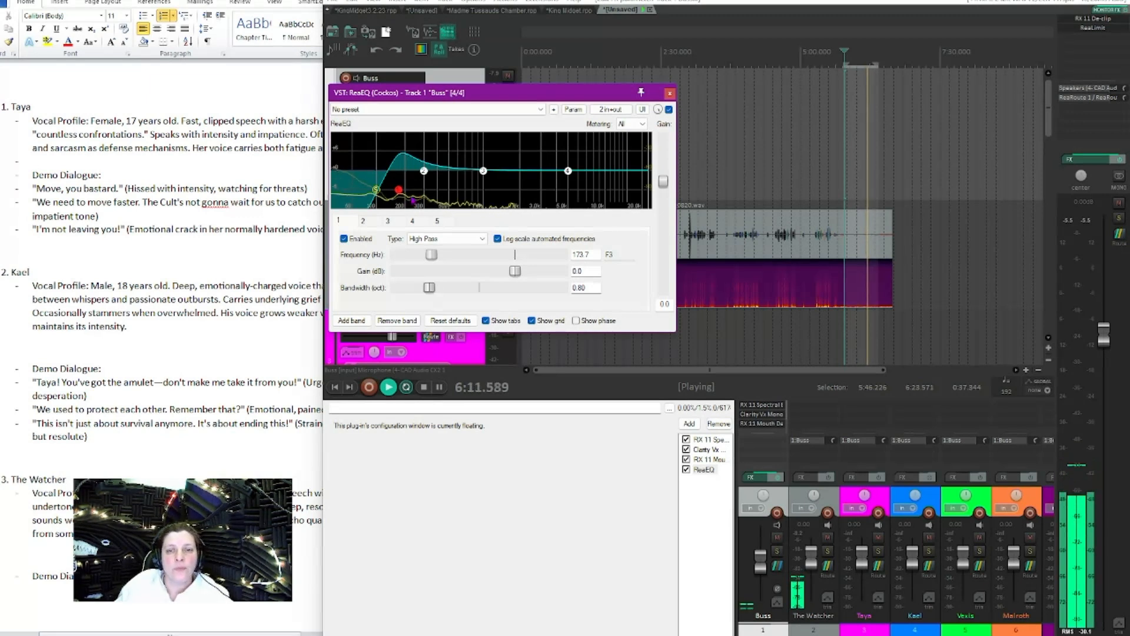
drag(424, 177, 393, 198)
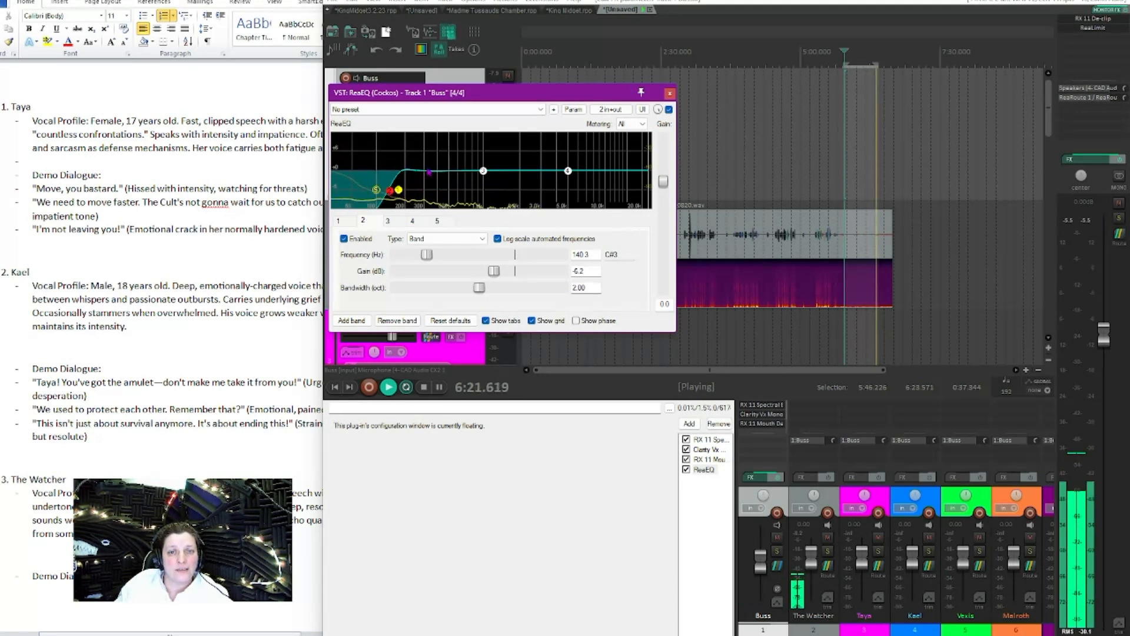
click(397, 190)
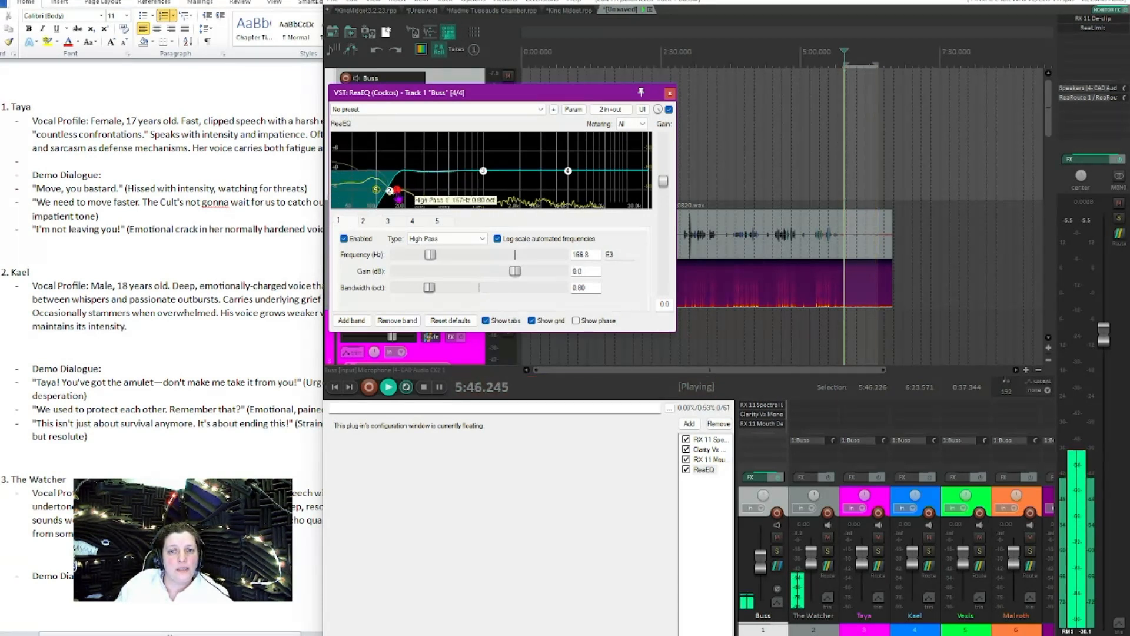
drag(396, 189, 383, 198)
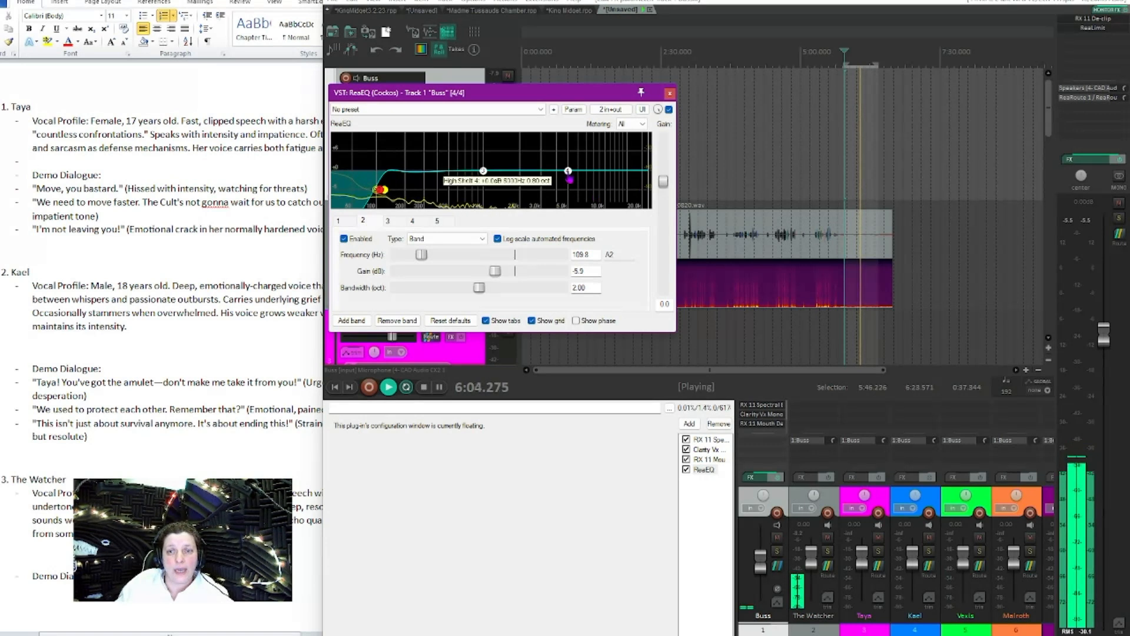
Step: Change ReaEQ band 4 to an enabled Low Pass filter at about 13496 Hz
drag(568, 171, 631, 172)
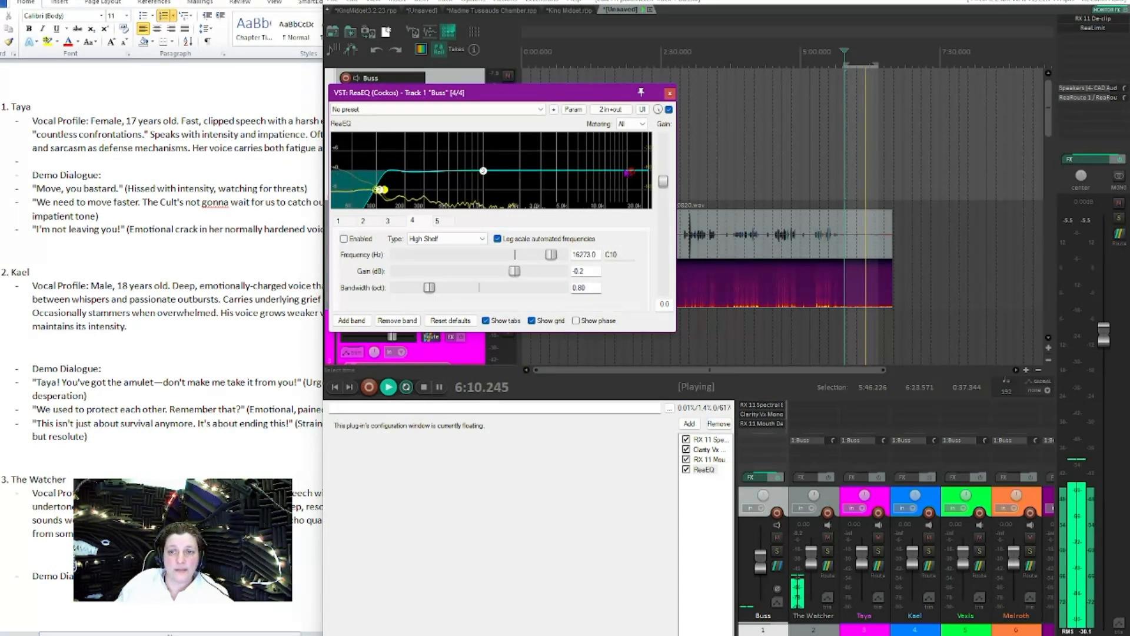
click(447, 238)
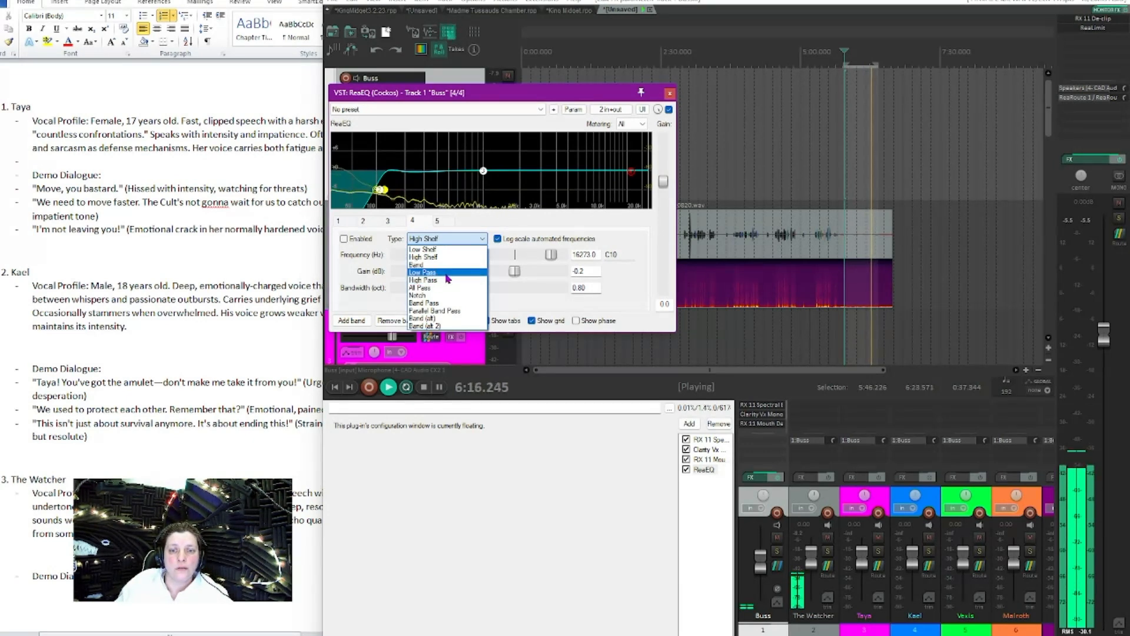
click(447, 273)
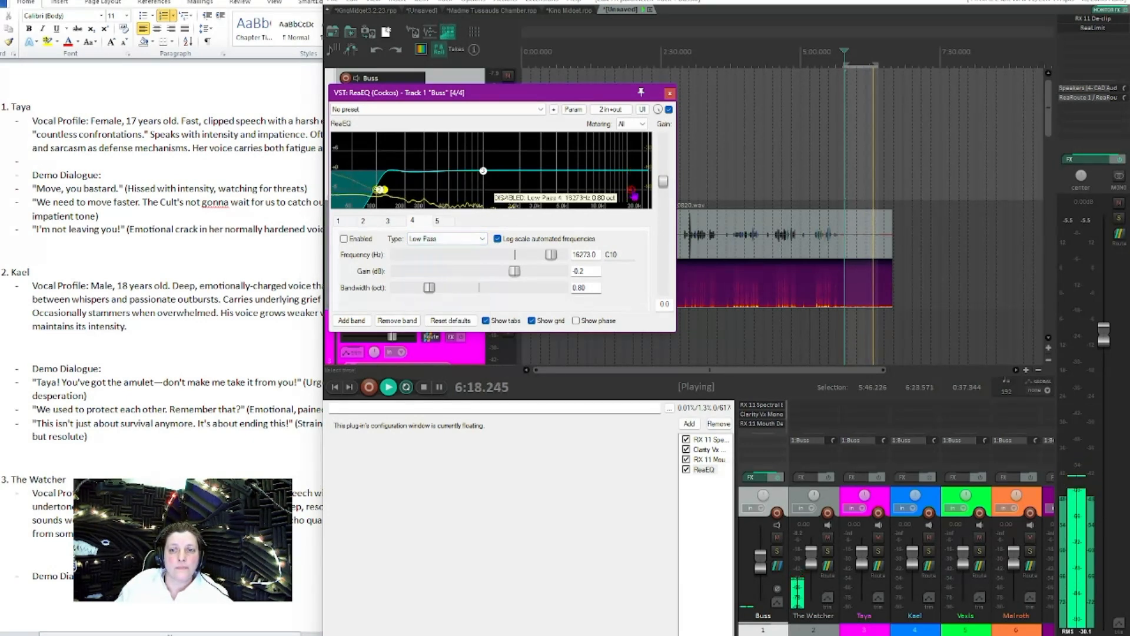
drag(635, 196, 624, 177)
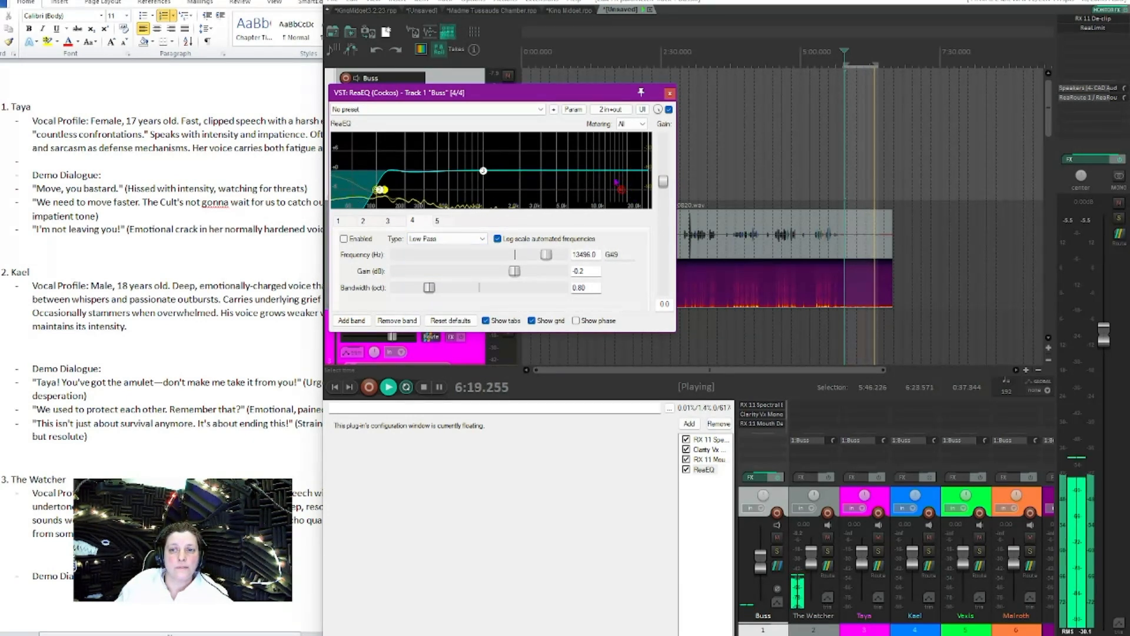
click(419, 237)
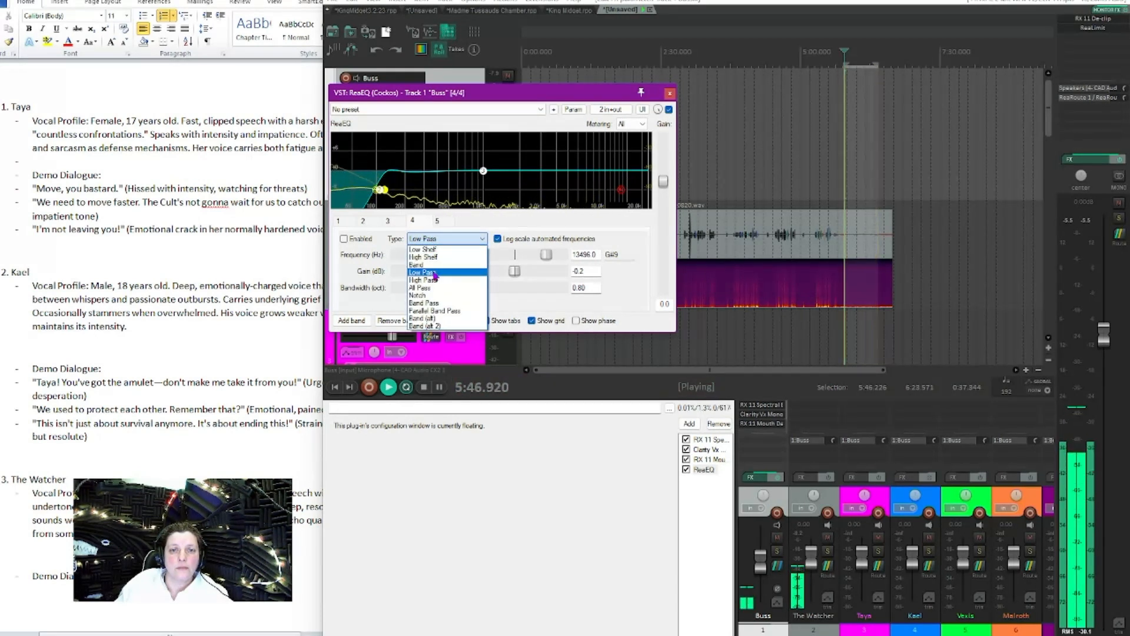
click(433, 272)
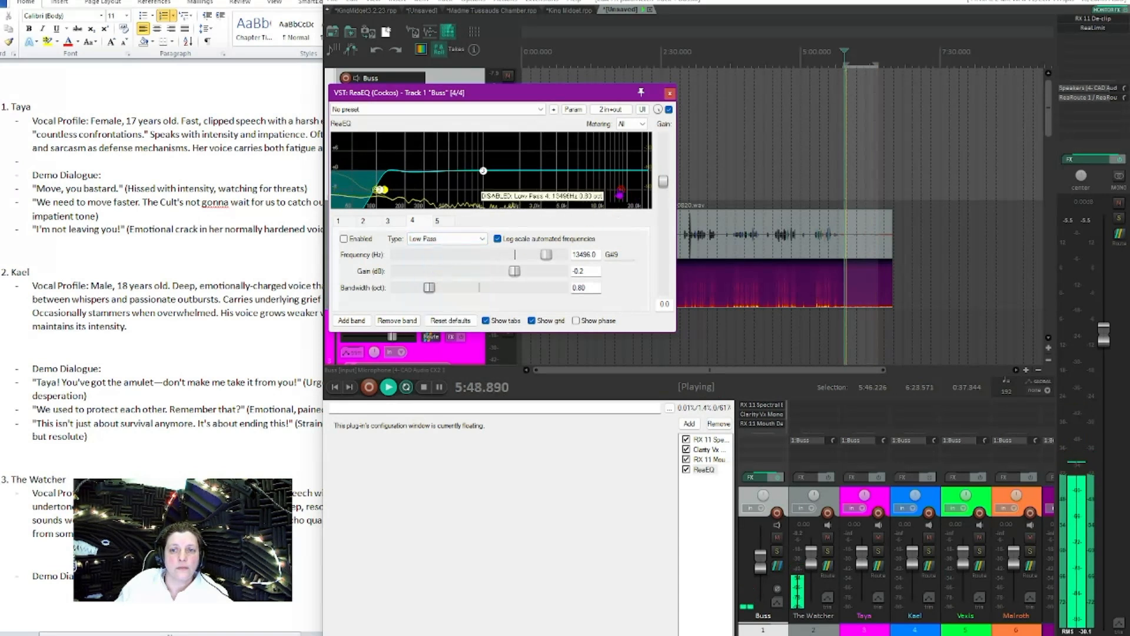
click(345, 239)
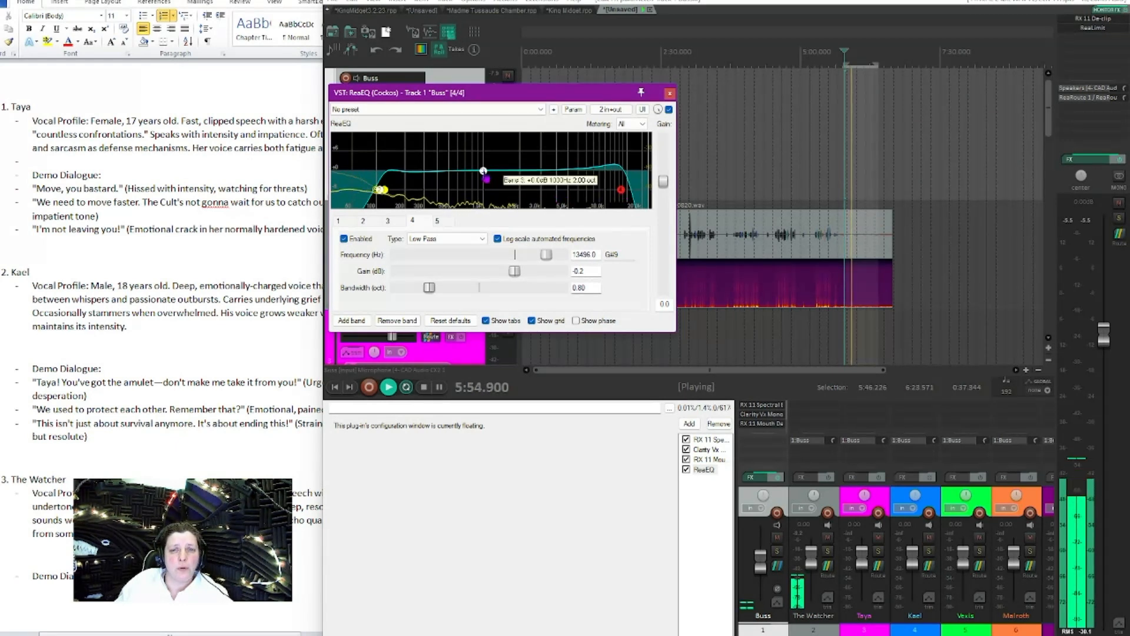
Step: Move ReaEQ band 3 to about 16830 Hz with -2.0 dB gain, and raise band 4's low-pass frequency slightly
click(497, 179)
drag(497, 179, 647, 183)
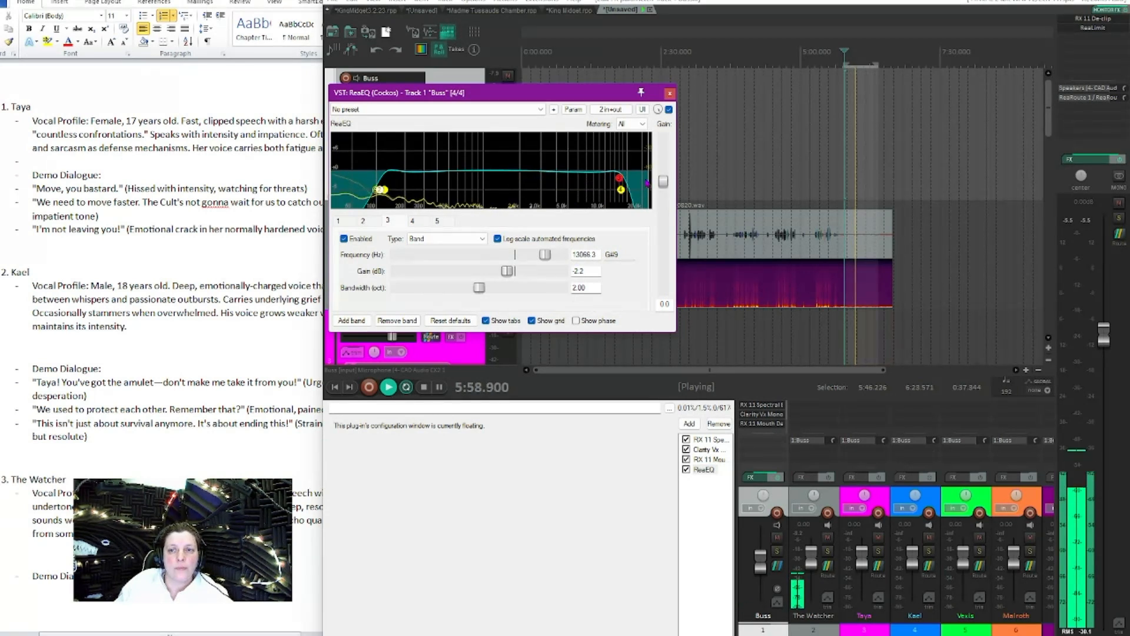
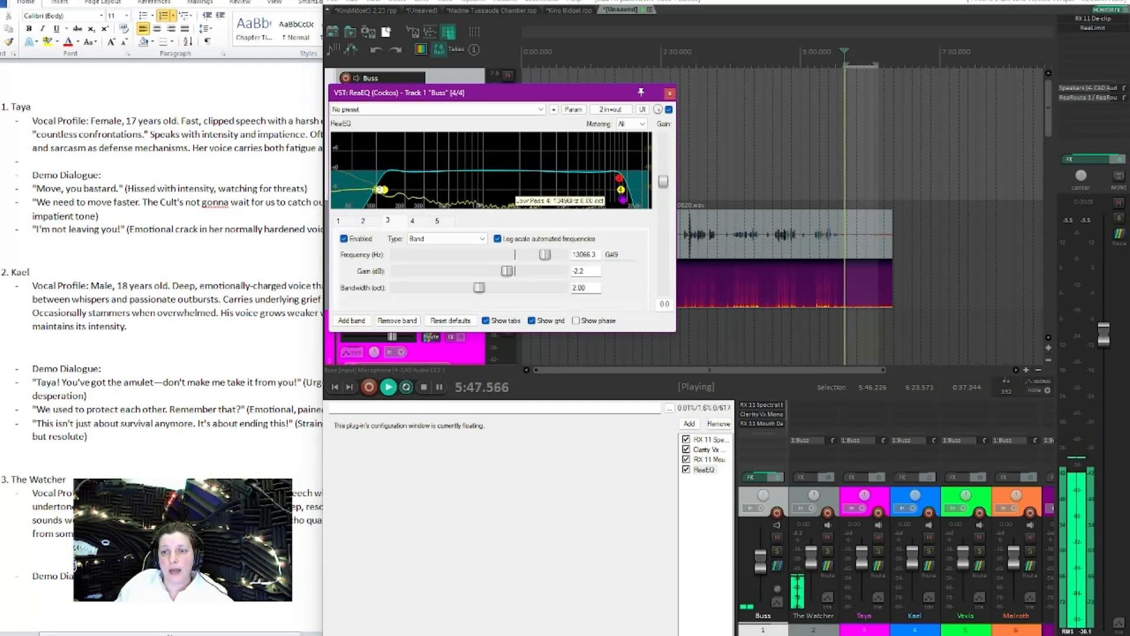
mouse_move(621, 190)
mouse_down()
mouse_move(635, 190)
mouse_move(632, 177)
mouse_up()
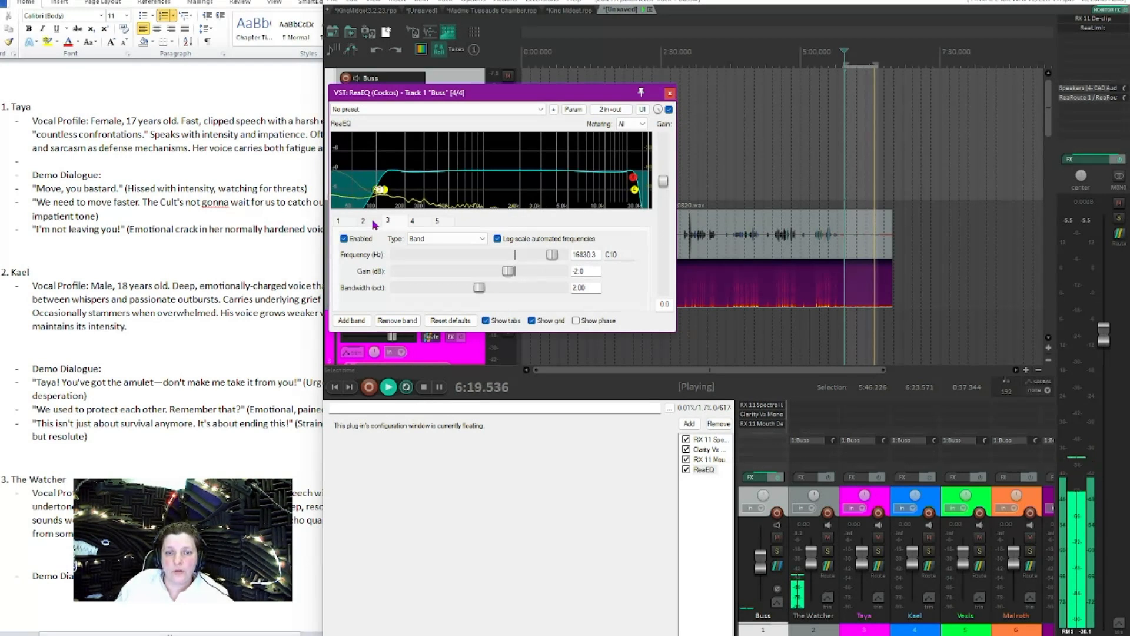
Step: Refine ReaEQ's band 1 high pass to 133.5 Hz and band 2 to 98.7 Hz at -6.8 dB, and close the plugin window
click(350, 222)
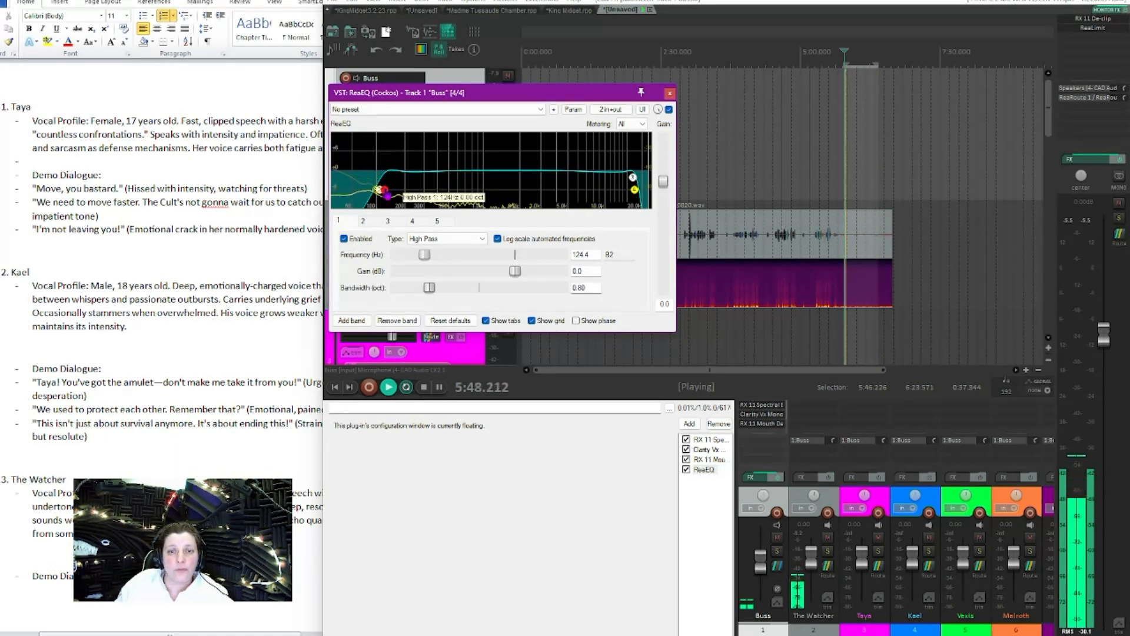
drag(383, 190, 388, 190)
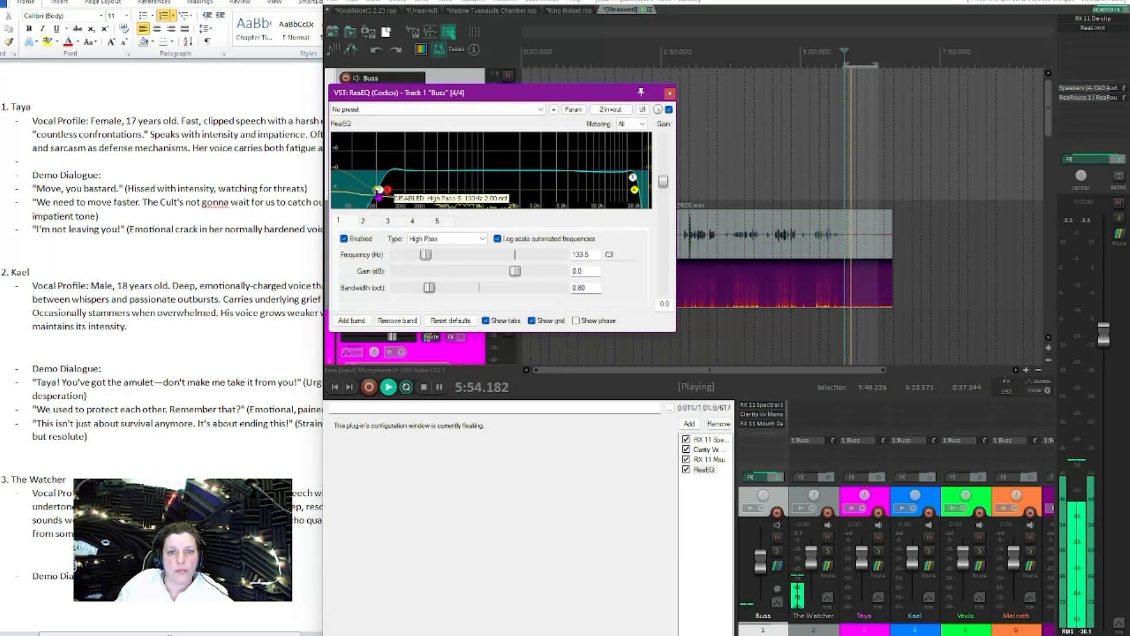
click(385, 190)
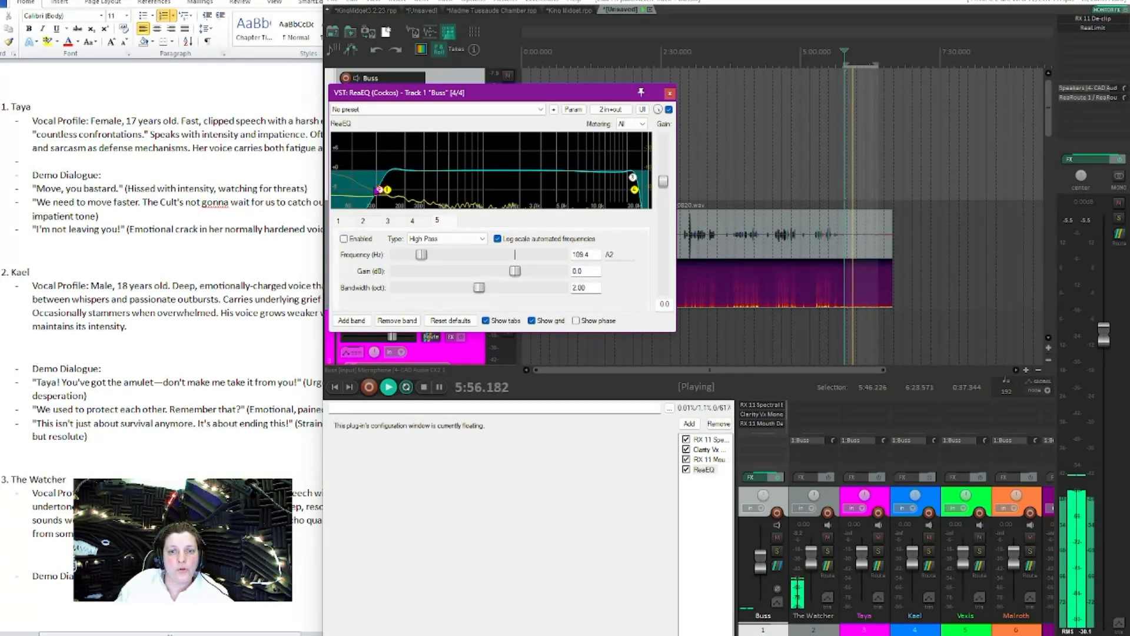
click(386, 189)
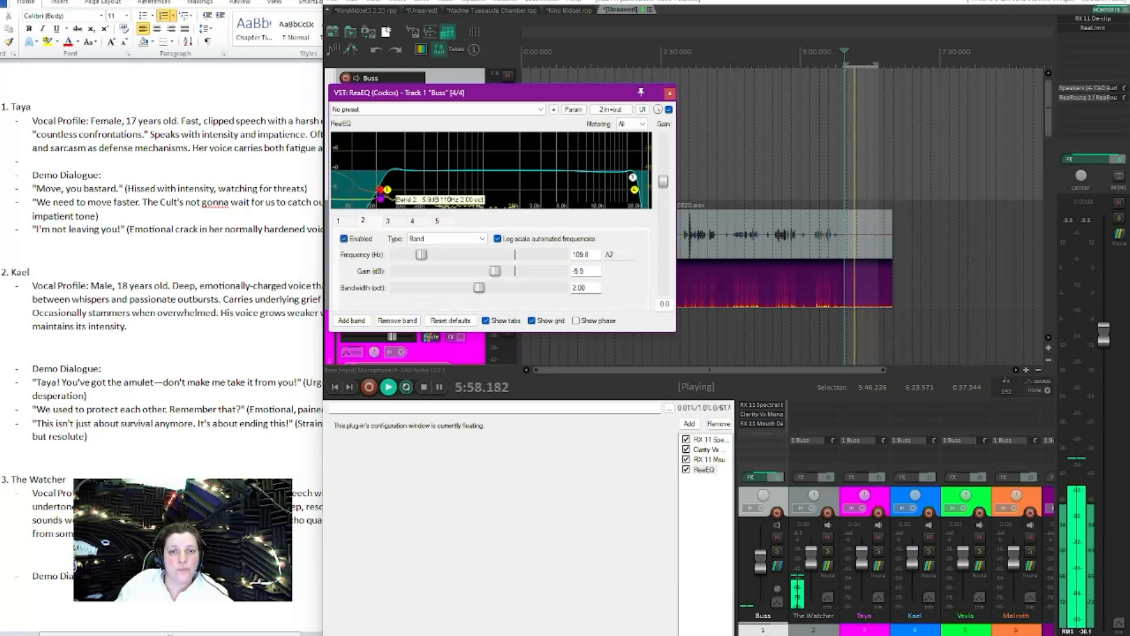
mouse_move(381, 190)
mouse_down()
mouse_move(385, 180)
mouse_move(377, 191)
mouse_up()
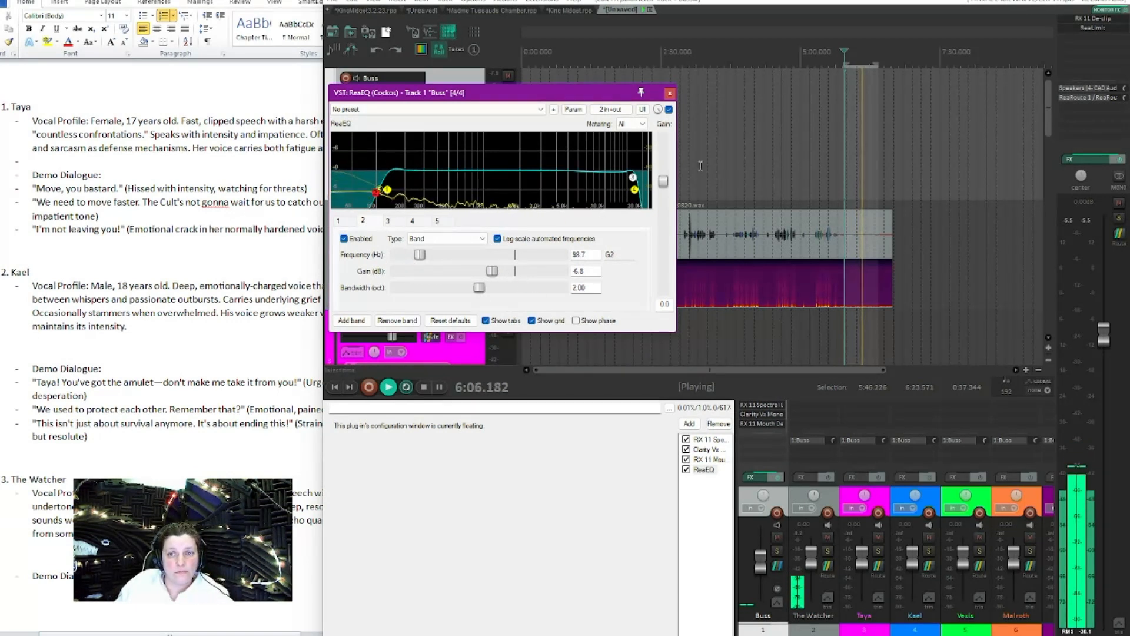
mouse_move(639, 199)
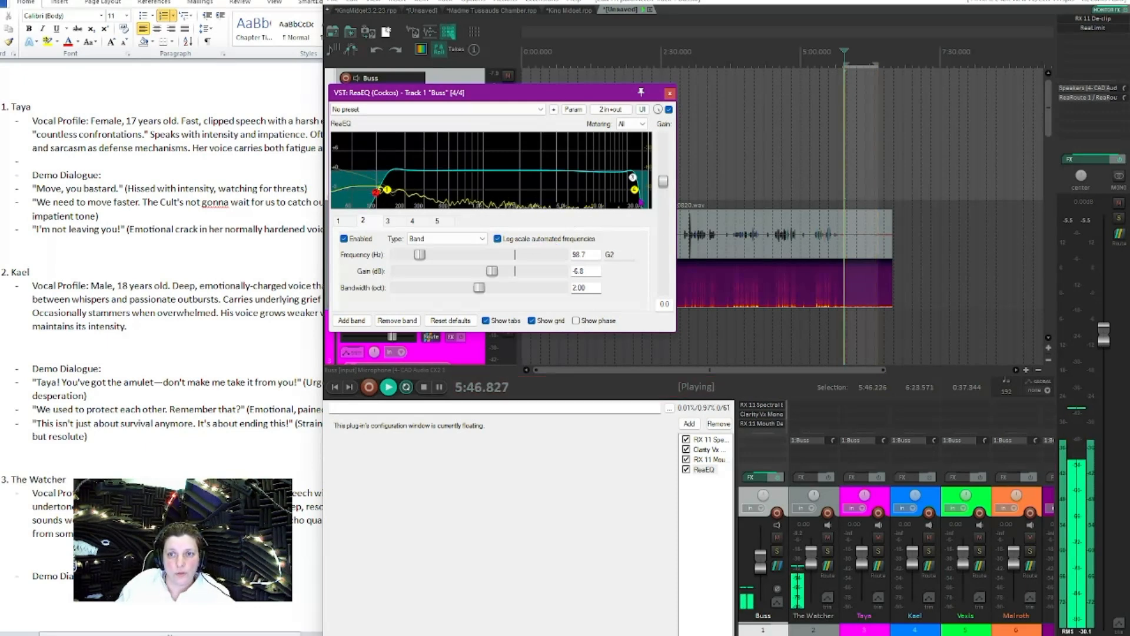
click(670, 93)
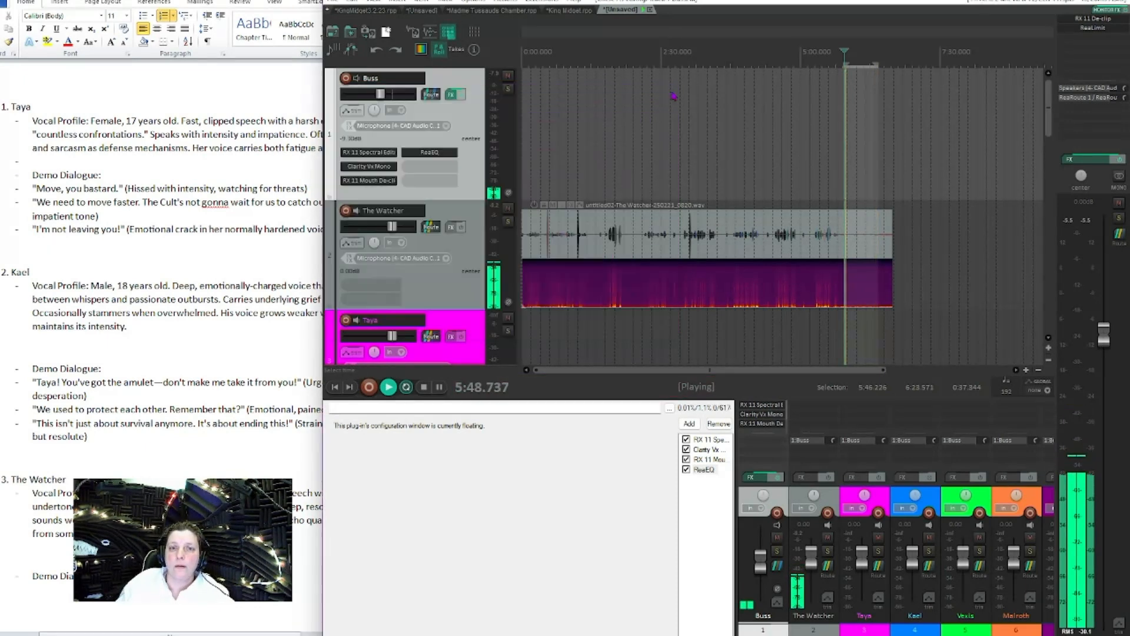
Step: Add ReaGate to the end of the Buss track's effects chain and try its detector lowpass at 101 Hz
double_click(430, 172)
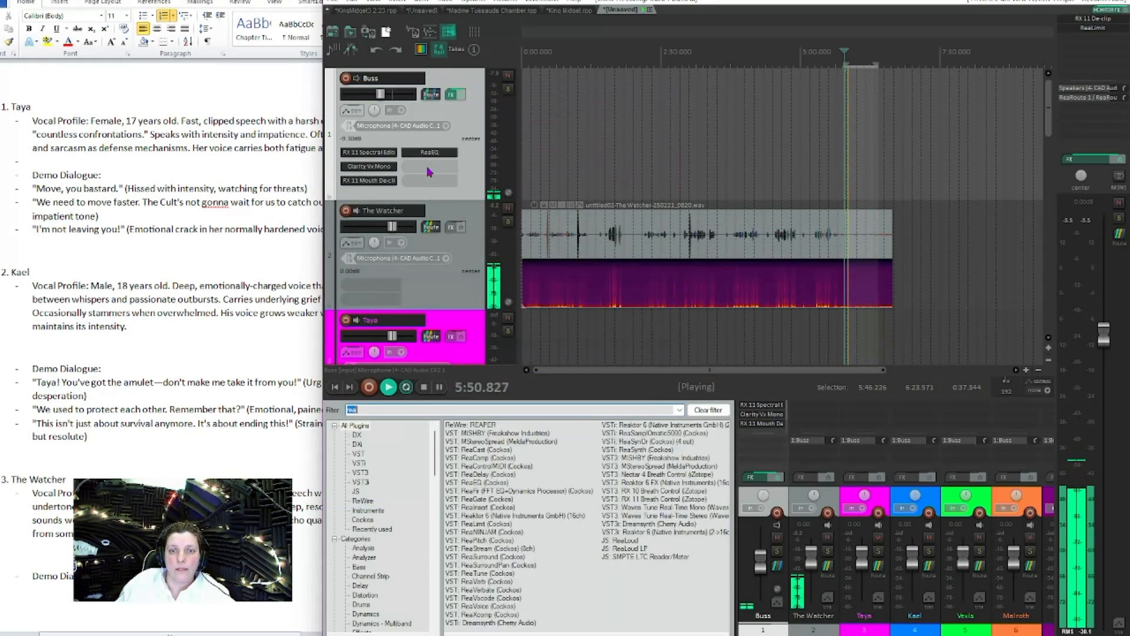
click(478, 500)
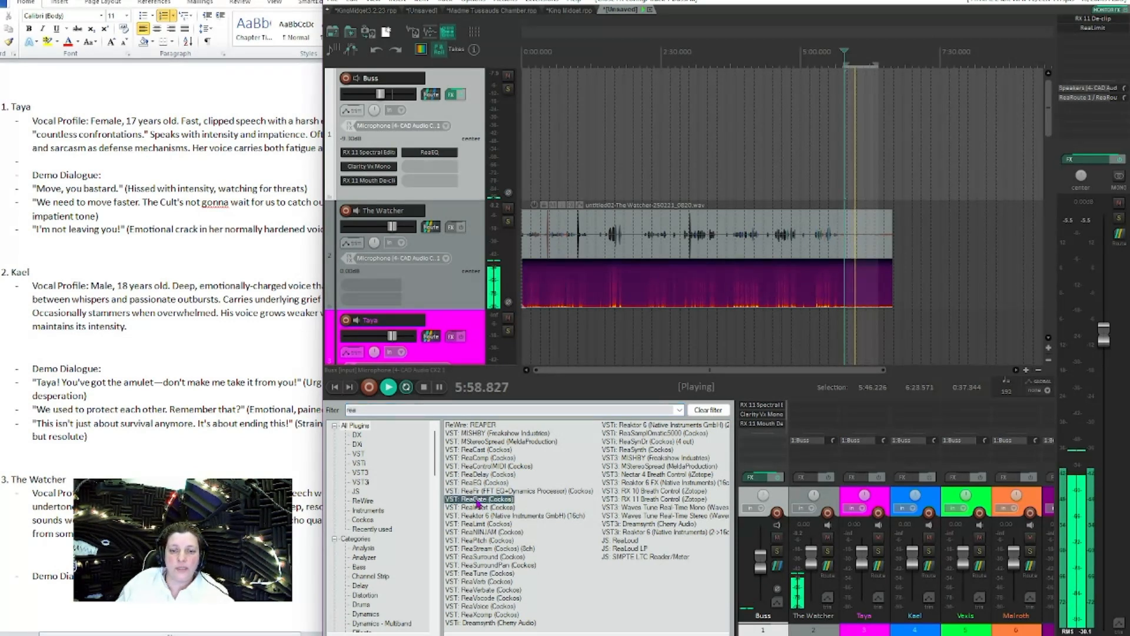
double_click(478, 500)
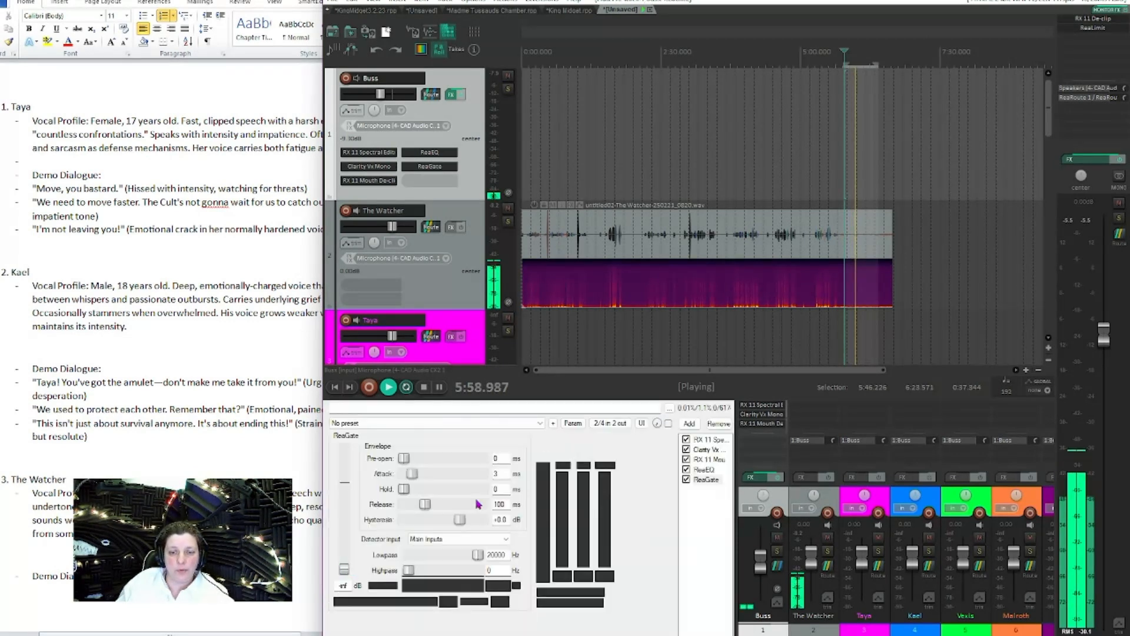
double_click(437, 169)
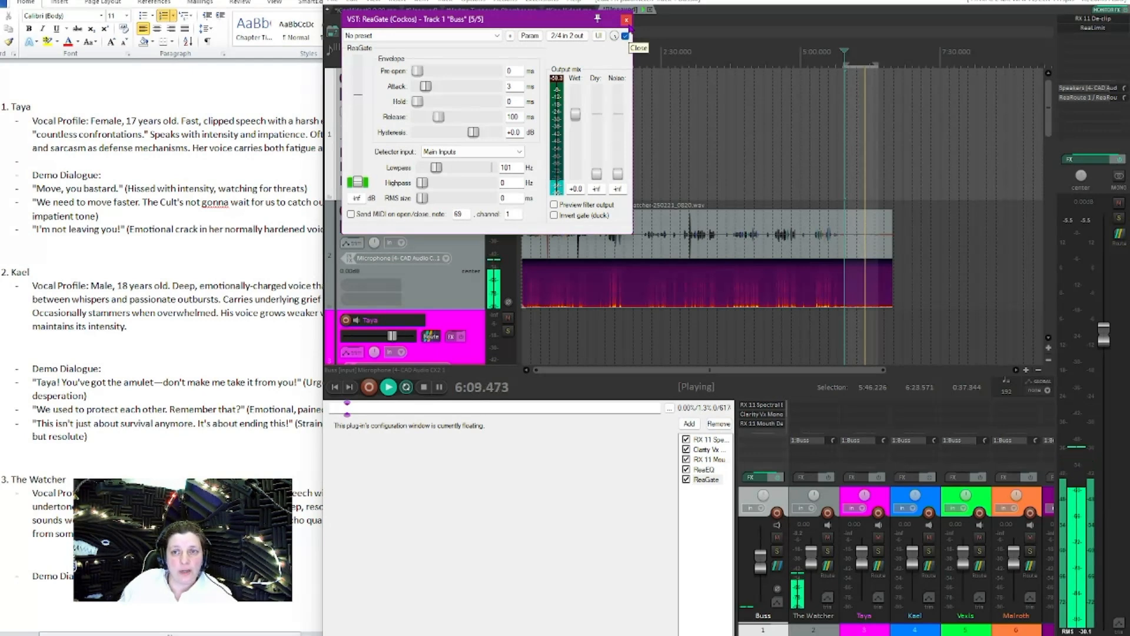
drag(541, 25, 585, 31)
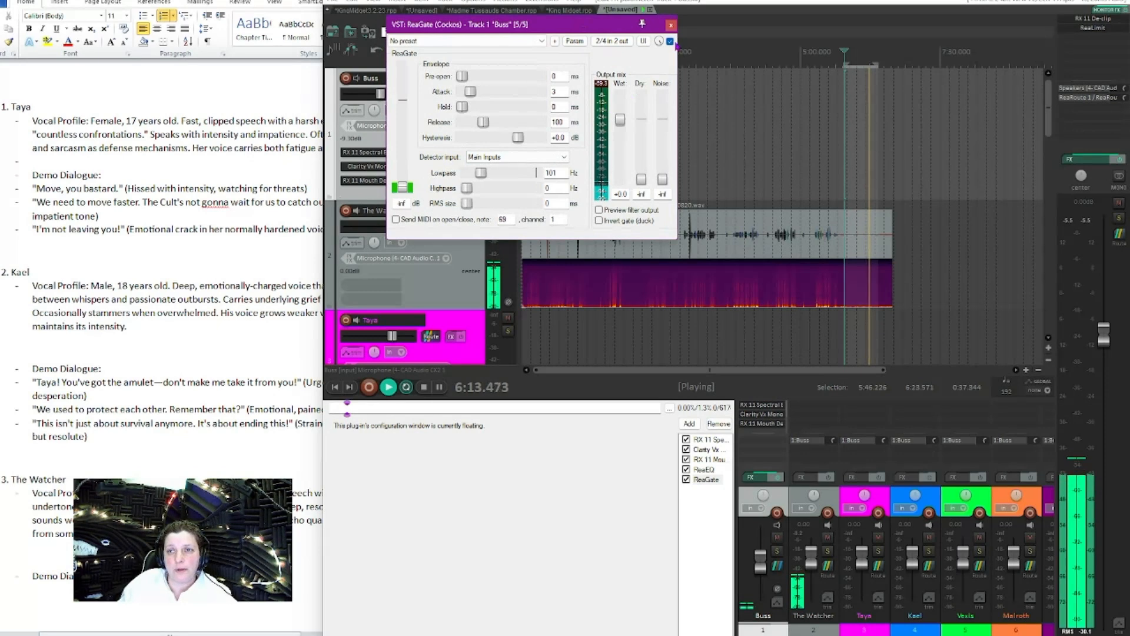
click(671, 26)
Step: Delete the RX 11 Spectral plugin and ReaGate from the Buss track's effects chain
right_click(351, 160)
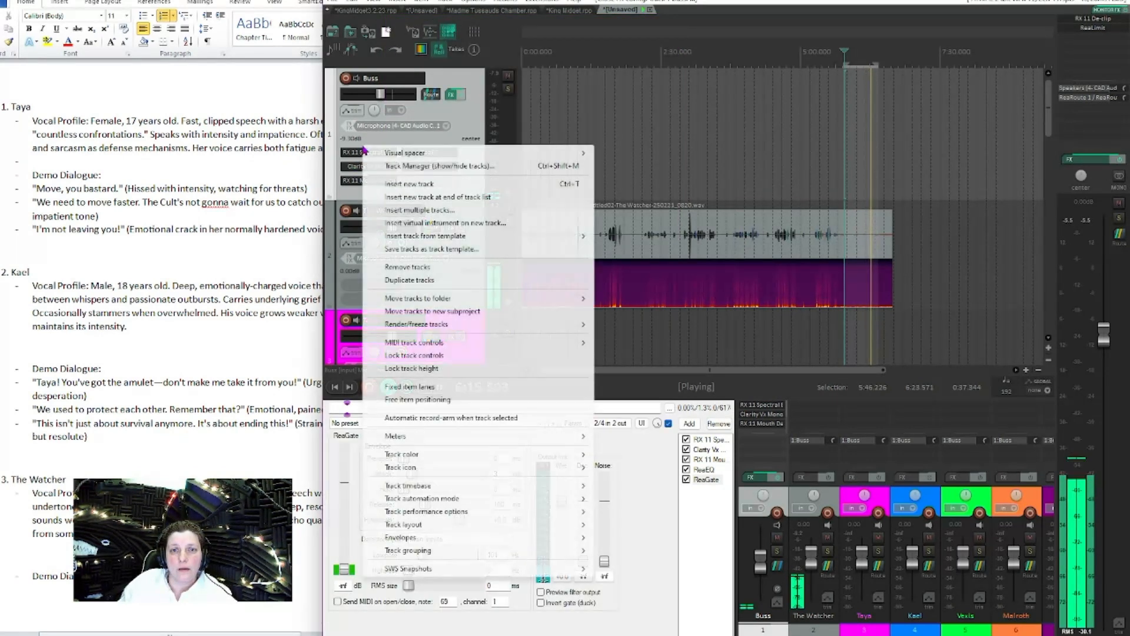
right_click(354, 155)
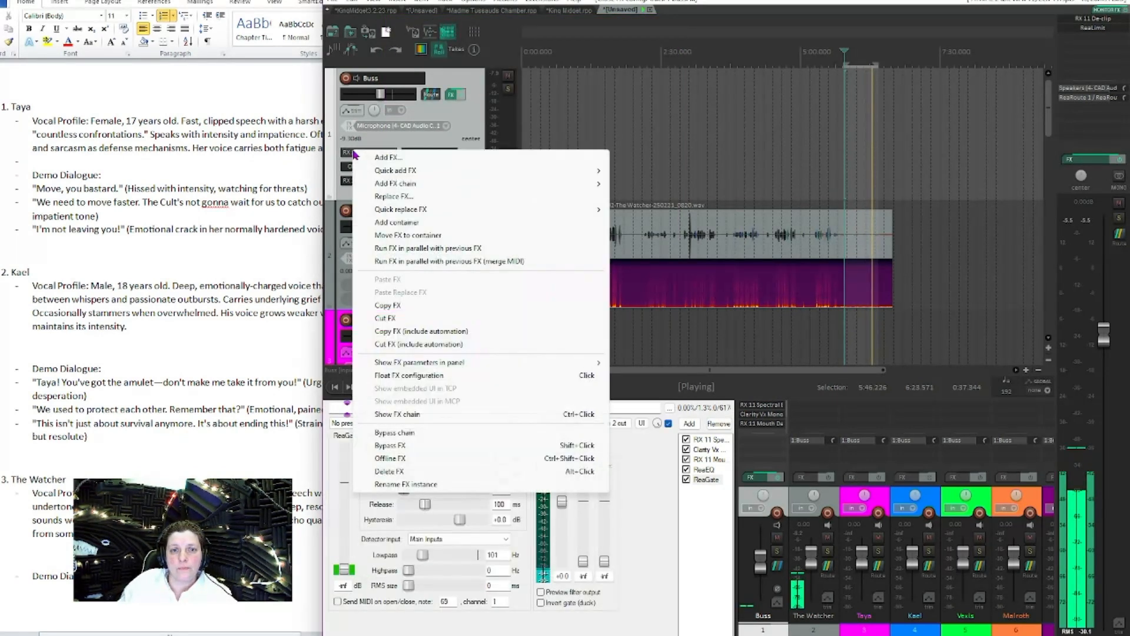
click(451, 473)
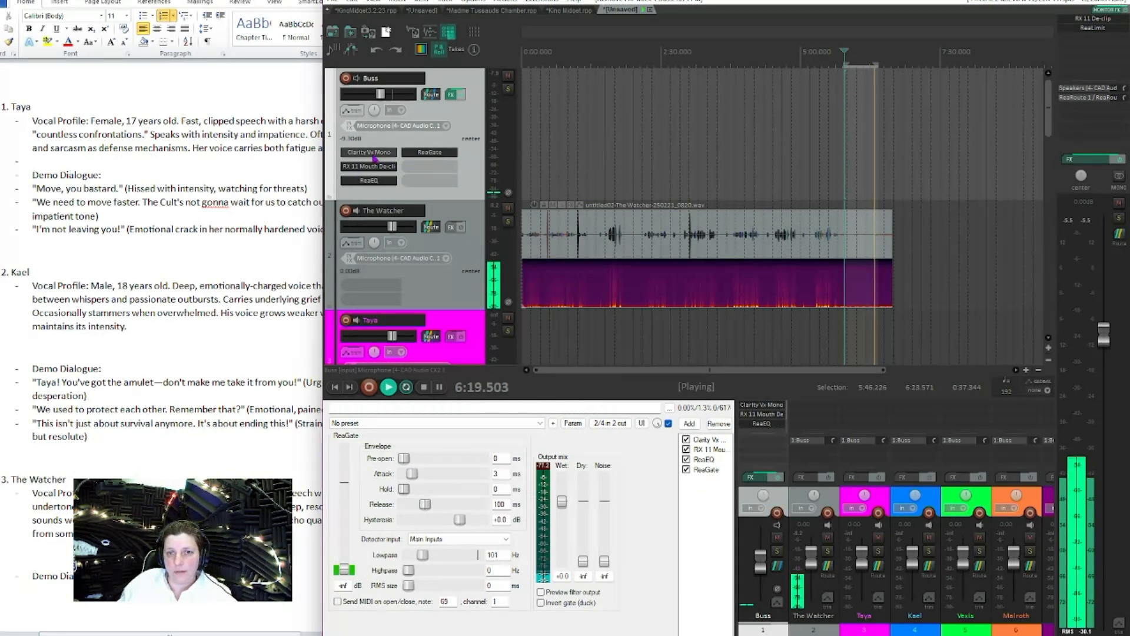
right_click(426, 154)
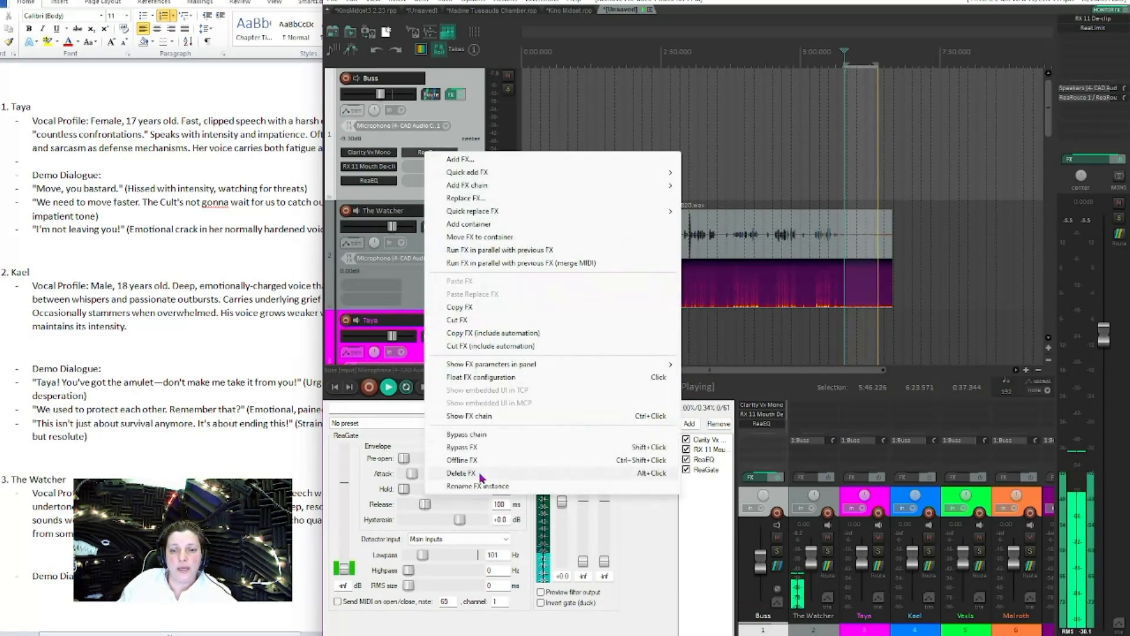
click(461, 473)
Step: Add a second ReaEQ to the Buss track and move it to the start of the chain, ahead of Clarity Vx Mono
click(414, 153)
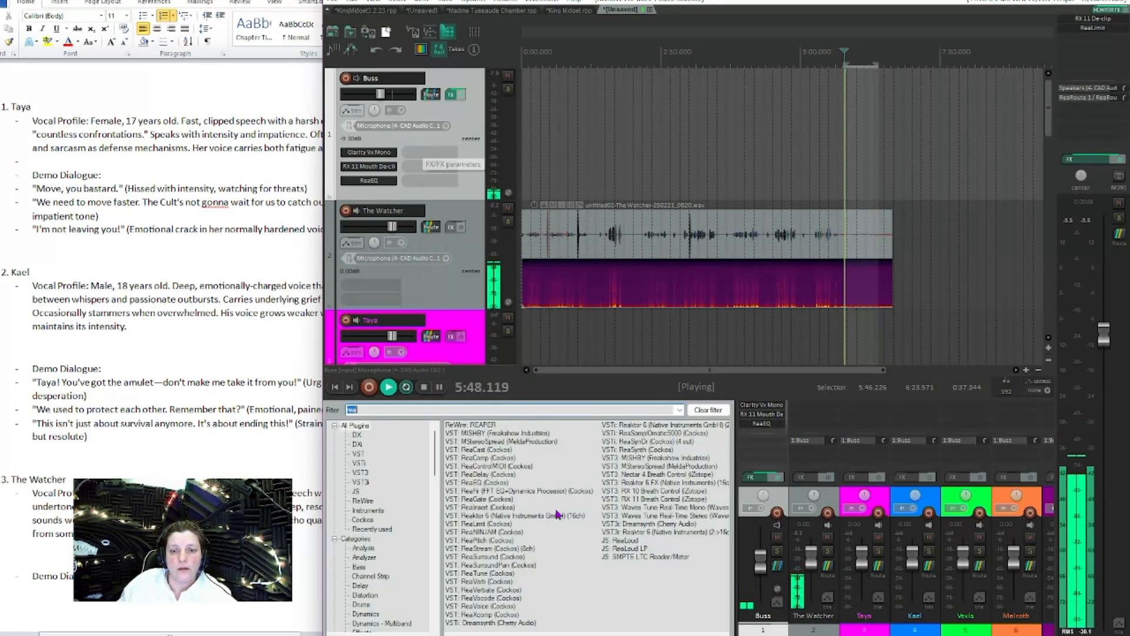
drag(436, 263, 441, 154)
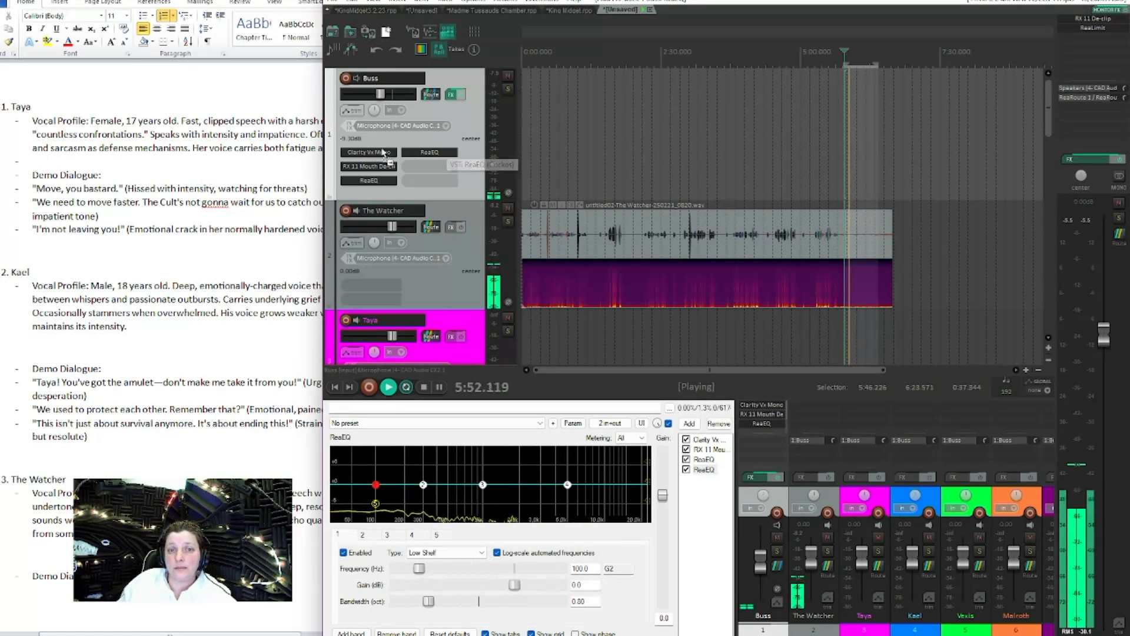
drag(384, 151, 383, 149)
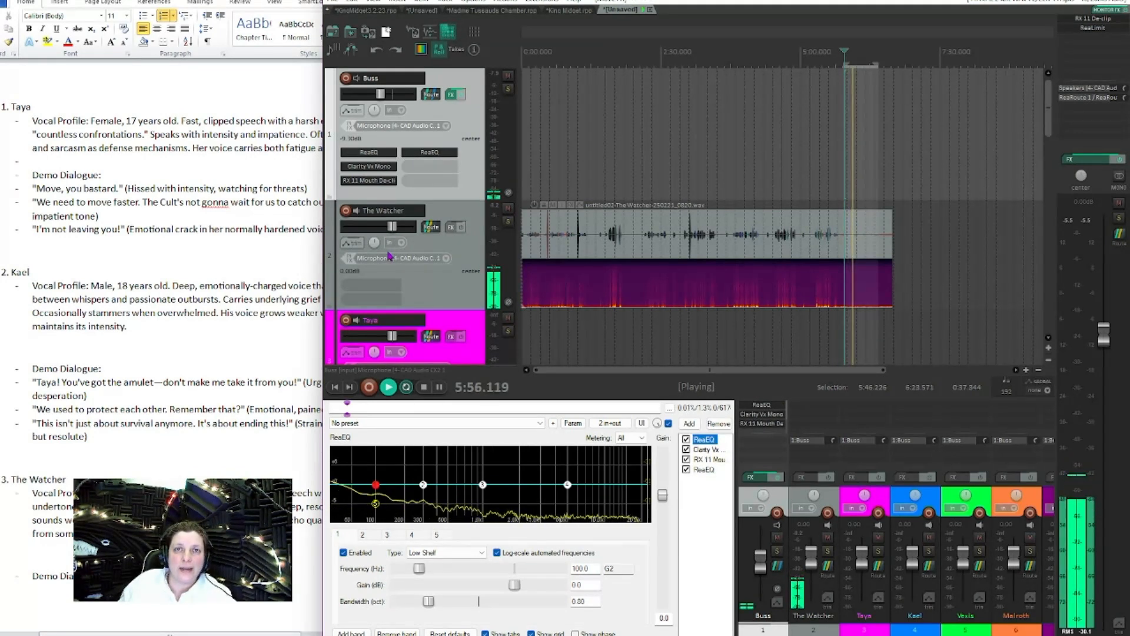
Step: Delete the extra ReaEQ at the end of the Buss track's effects chain and check Clarity Vx Mono's settings
right_click(426, 152)
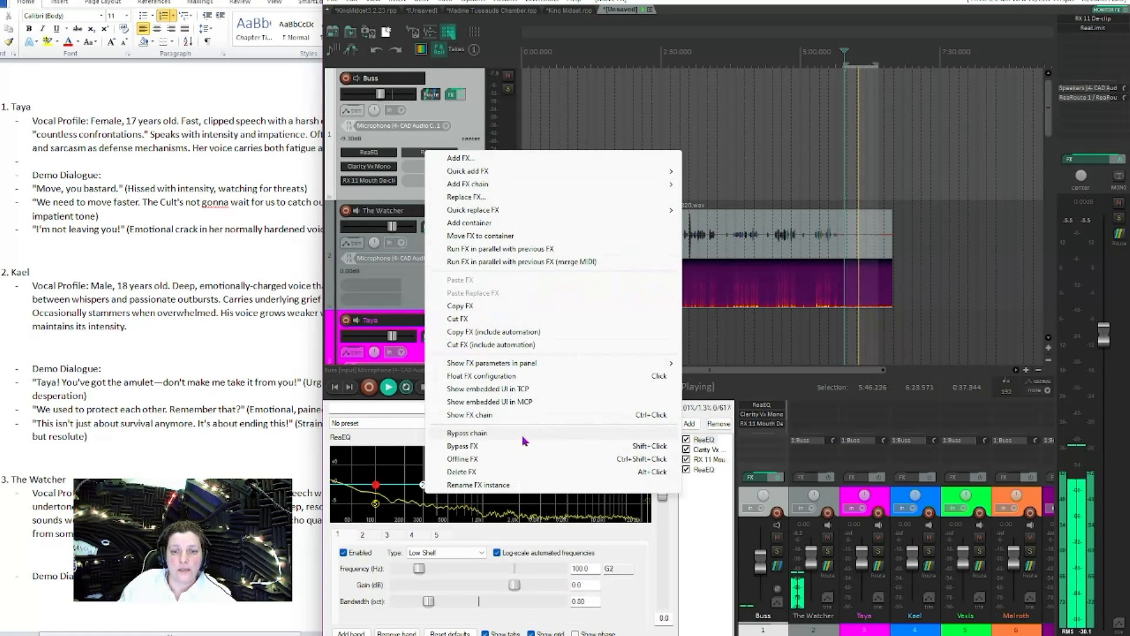
click(450, 472)
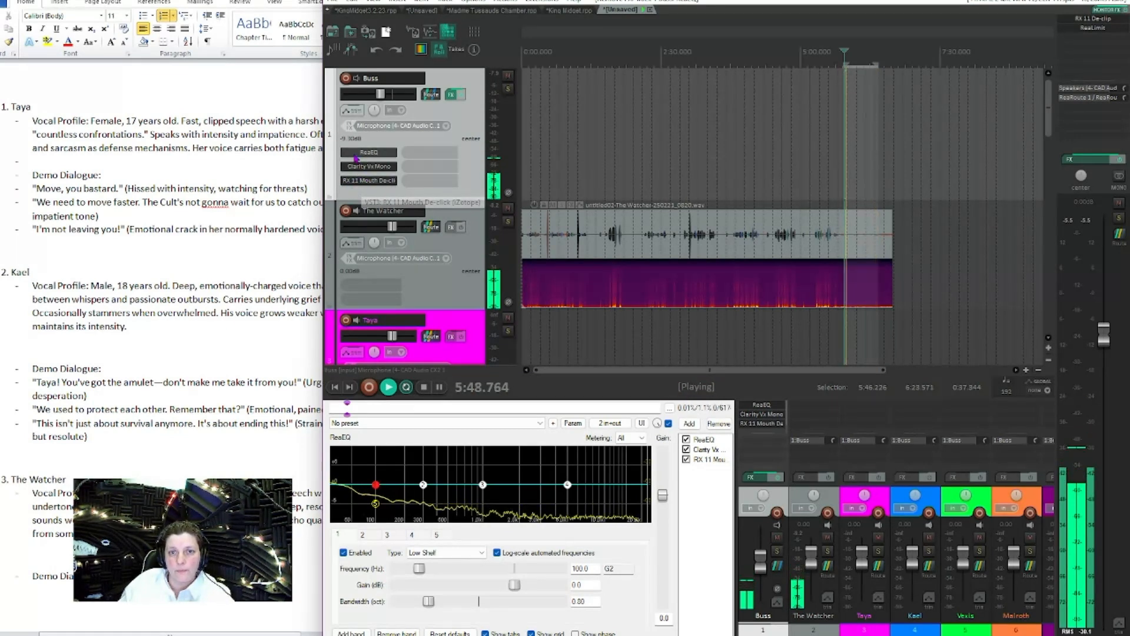
click(381, 167)
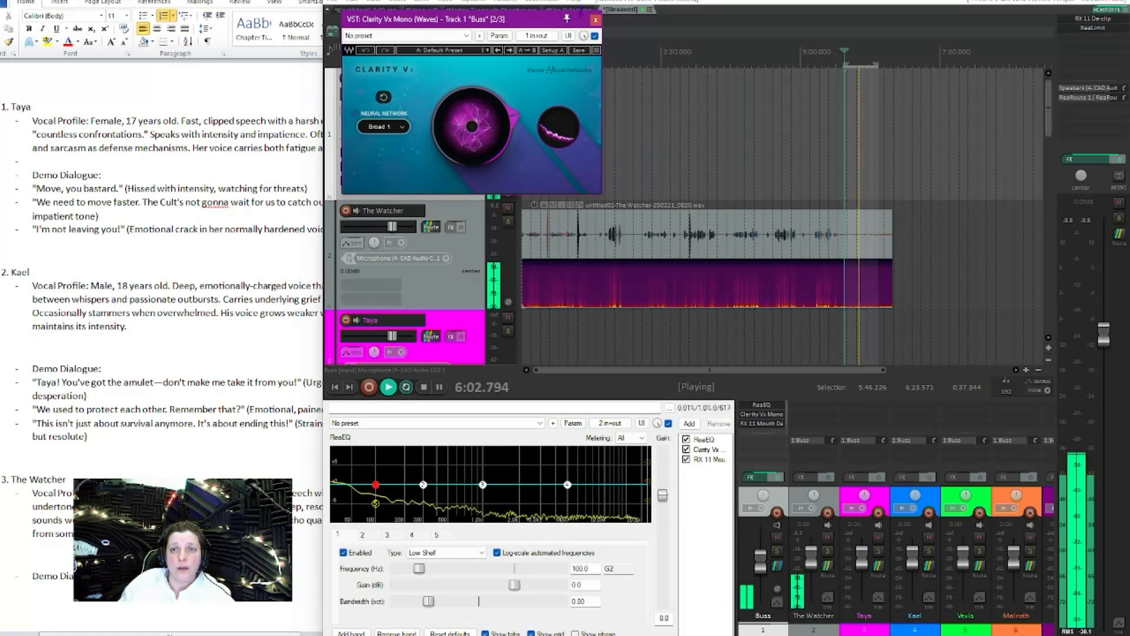
click(596, 19)
Step: Add the VST3 Clarity Vx - DeReverb Mono plugin to the Buss track's effects chain after RX 11 Mouth De-click
double_click(422, 154)
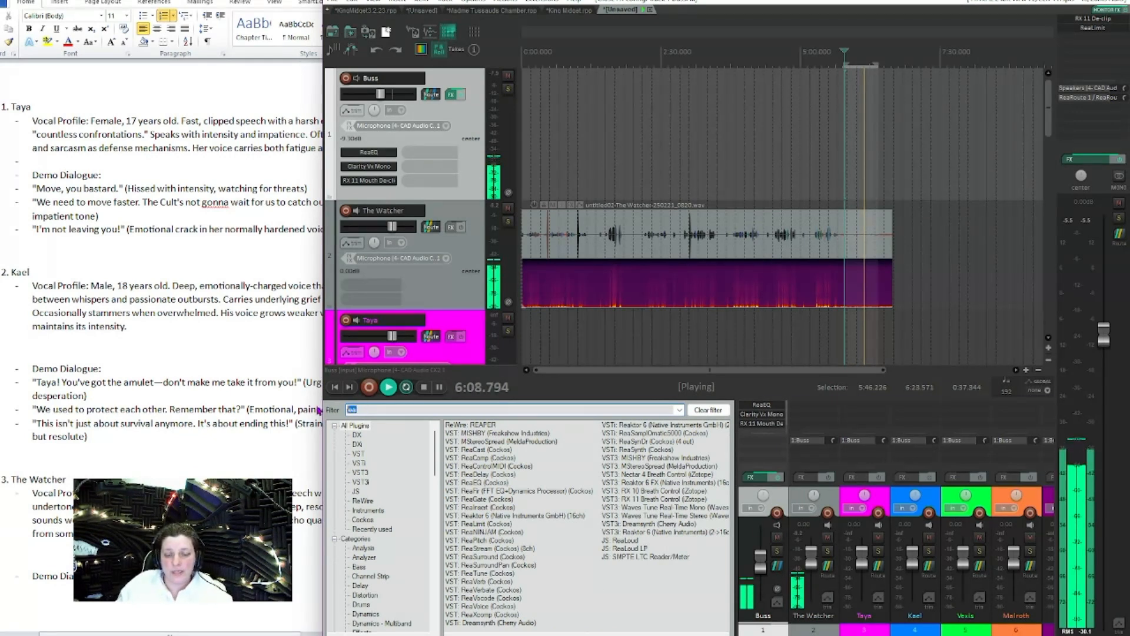
text(c)
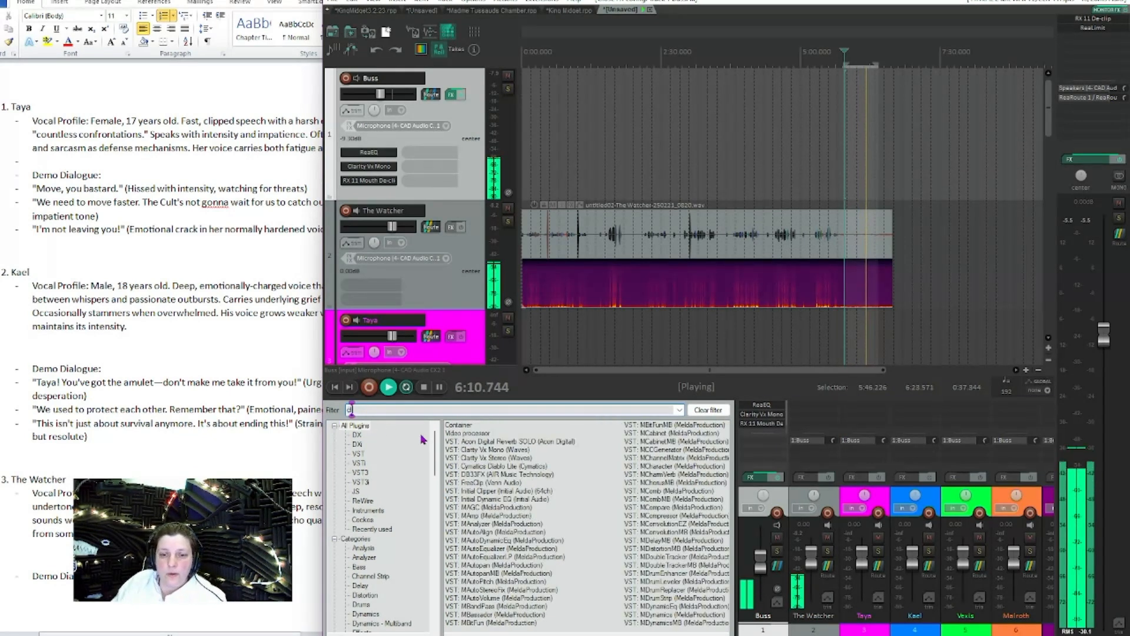
text(l)
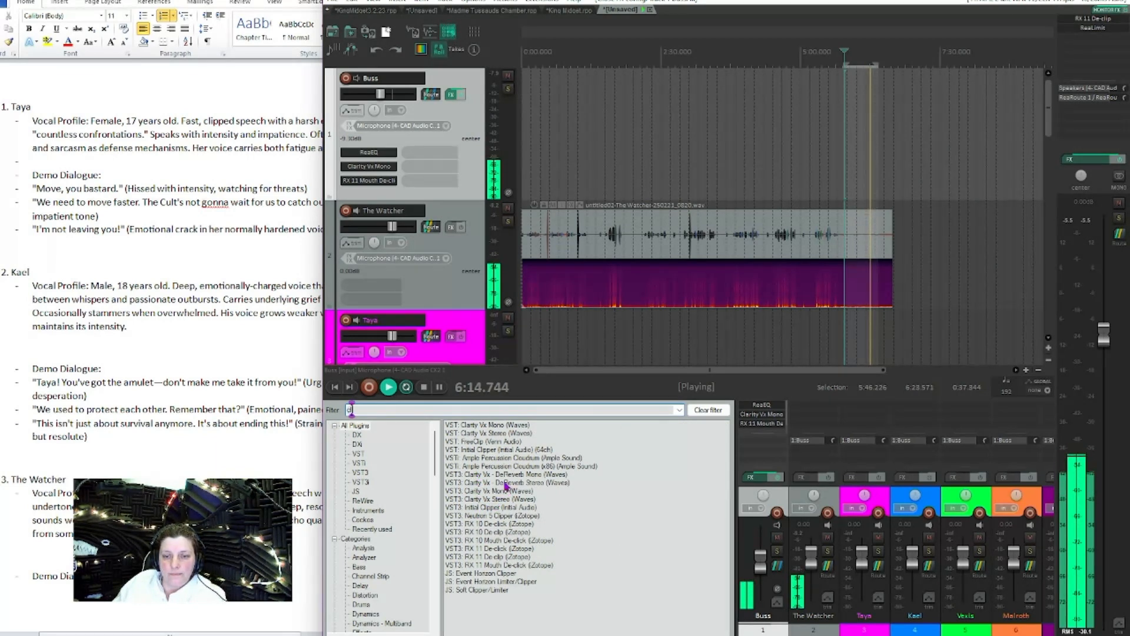
drag(509, 476, 411, 158)
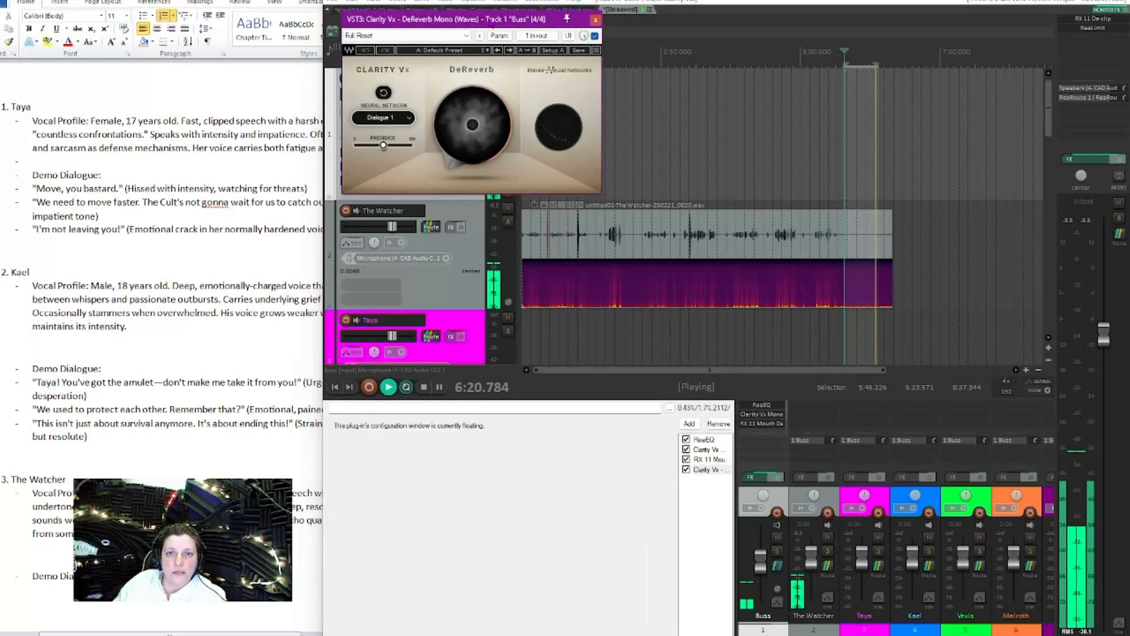
Step: Open Clarity Vx Mono alongside the DeReverb plugin to compare their controls, arranging the floating DeReverb window
drag(497, 23, 635, 196)
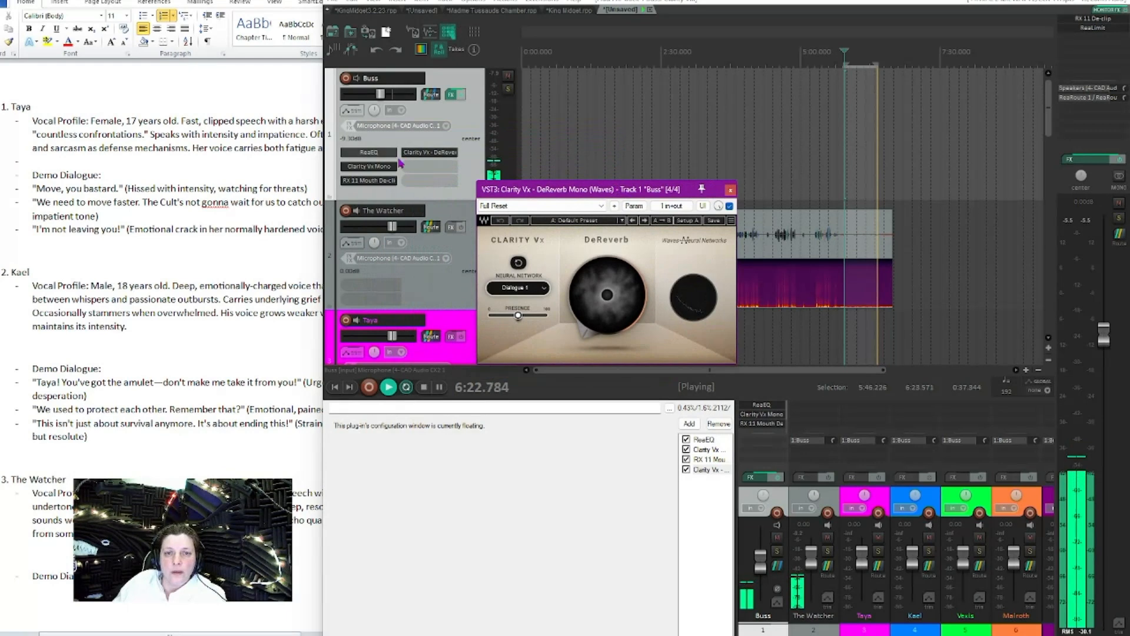
click(370, 166)
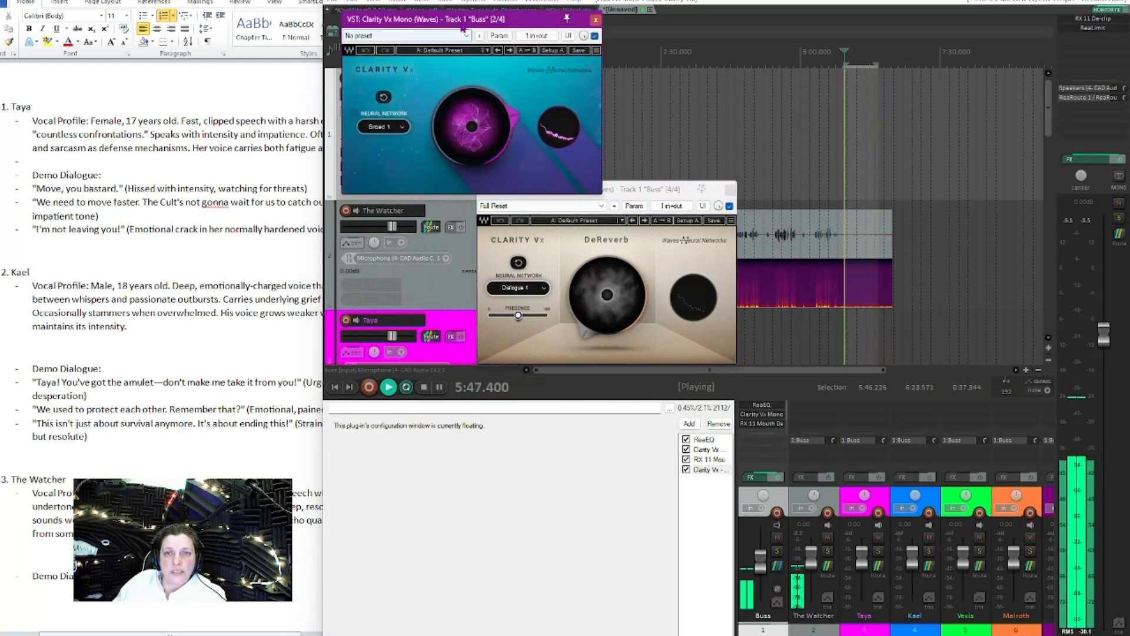
mouse_move(465, 113)
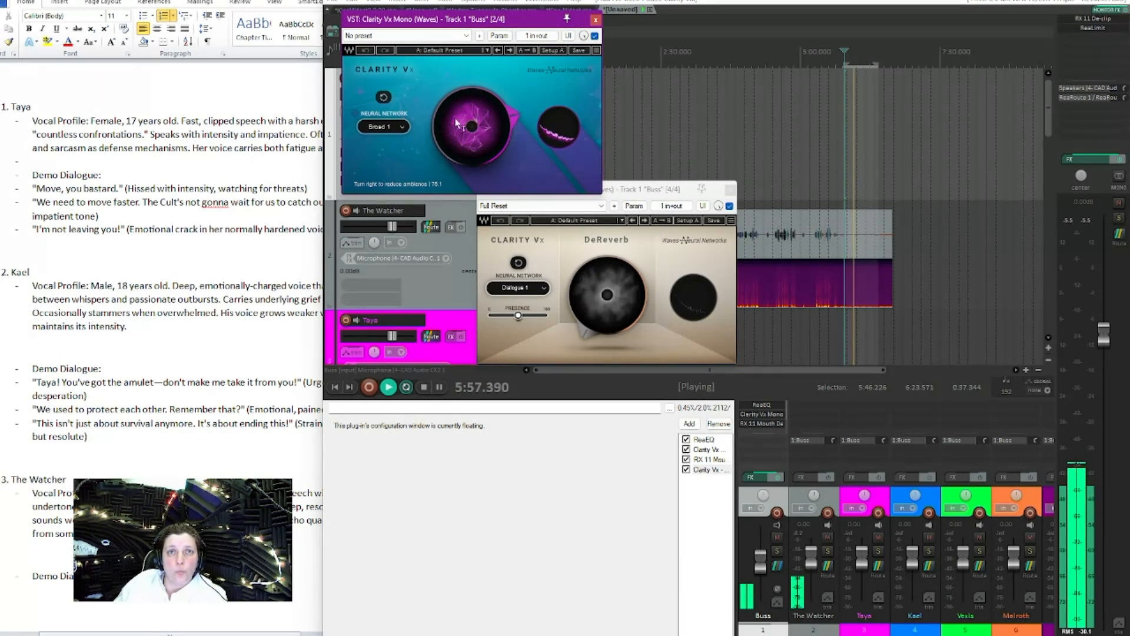
click(629, 190)
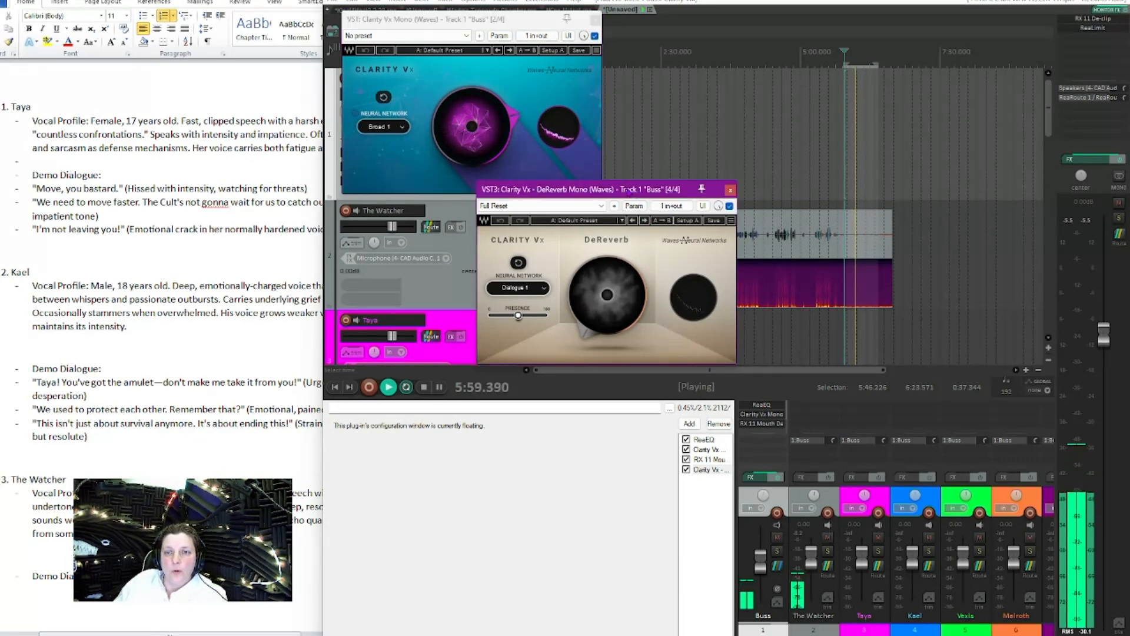
drag(629, 189, 563, 44)
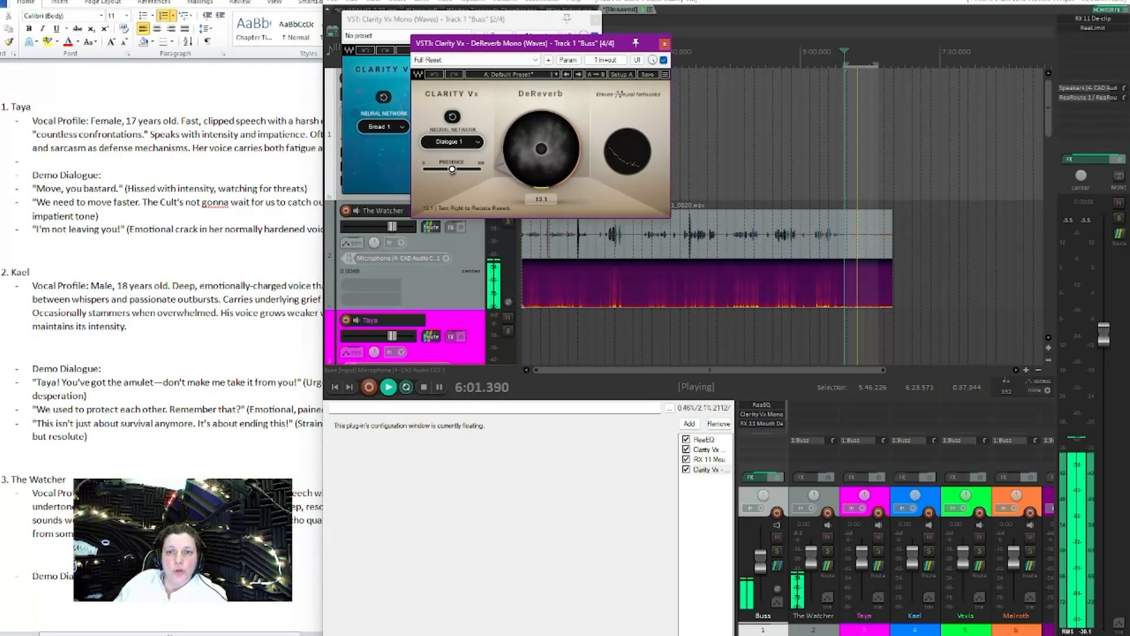
Step: Set Clarity Vx DeReverb to about 37.3 with the Dialogue 2 neural network and slightly lower presence, and close its window
drag(540, 151, 540, 135)
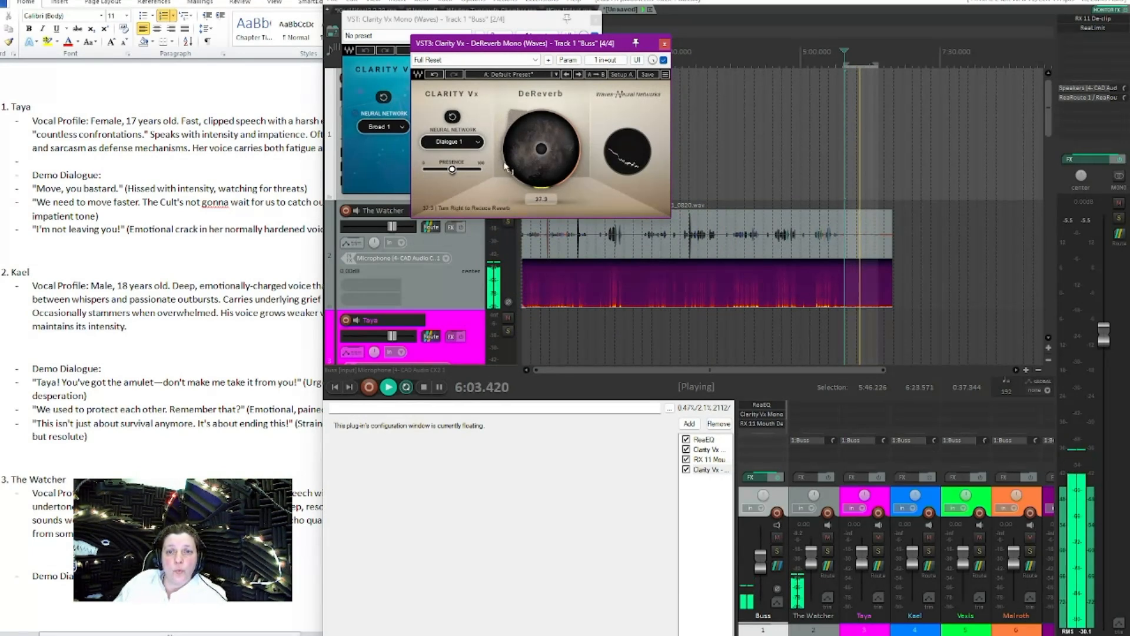
click(469, 142)
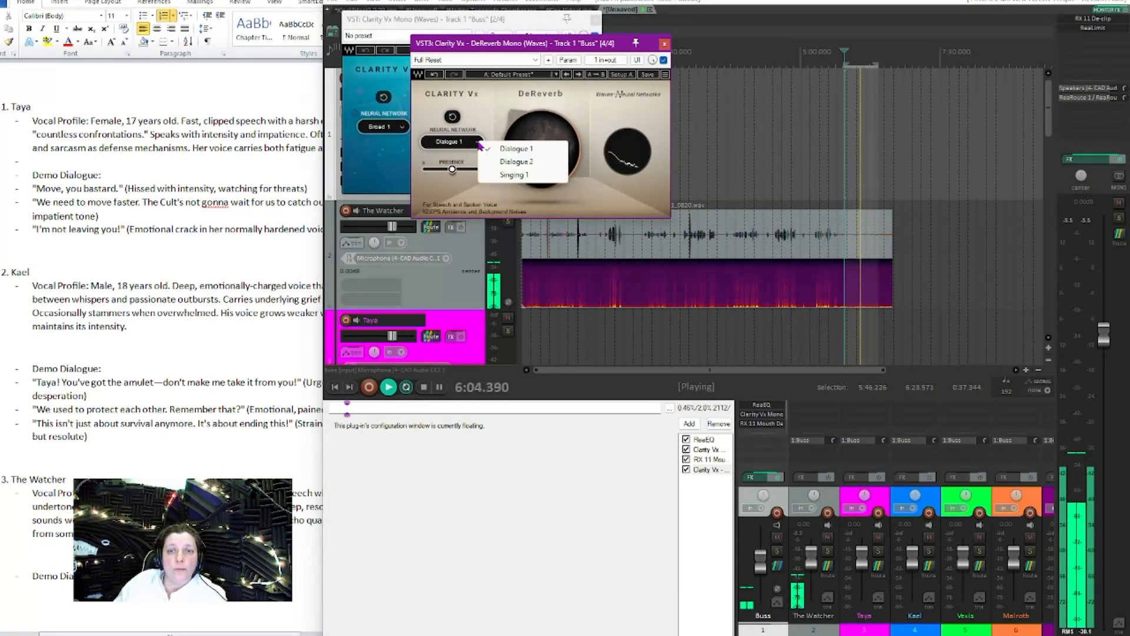
click(505, 163)
click(480, 146)
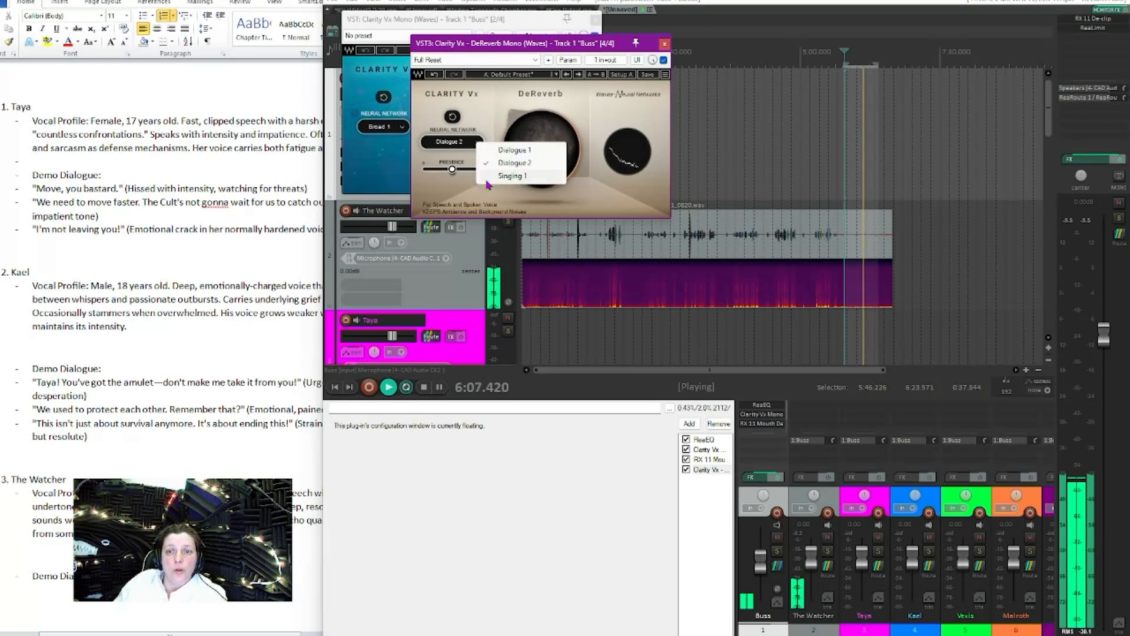
click(444, 185)
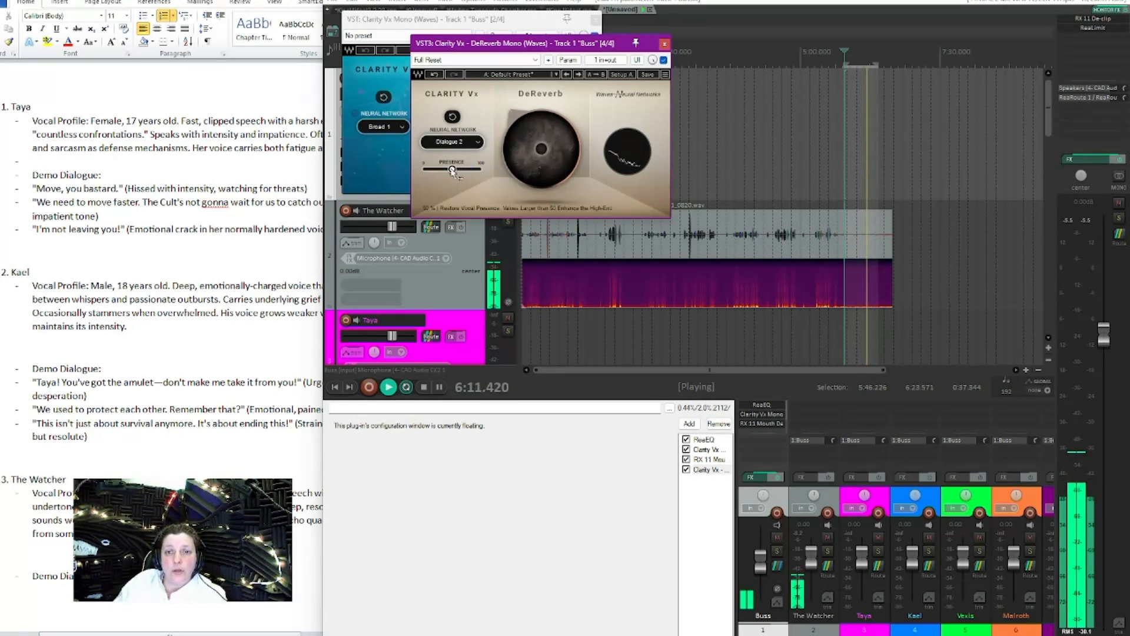
mouse_move(452, 170)
mouse_down()
mouse_move(432, 169)
mouse_move(481, 170)
mouse_move(450, 170)
mouse_up()
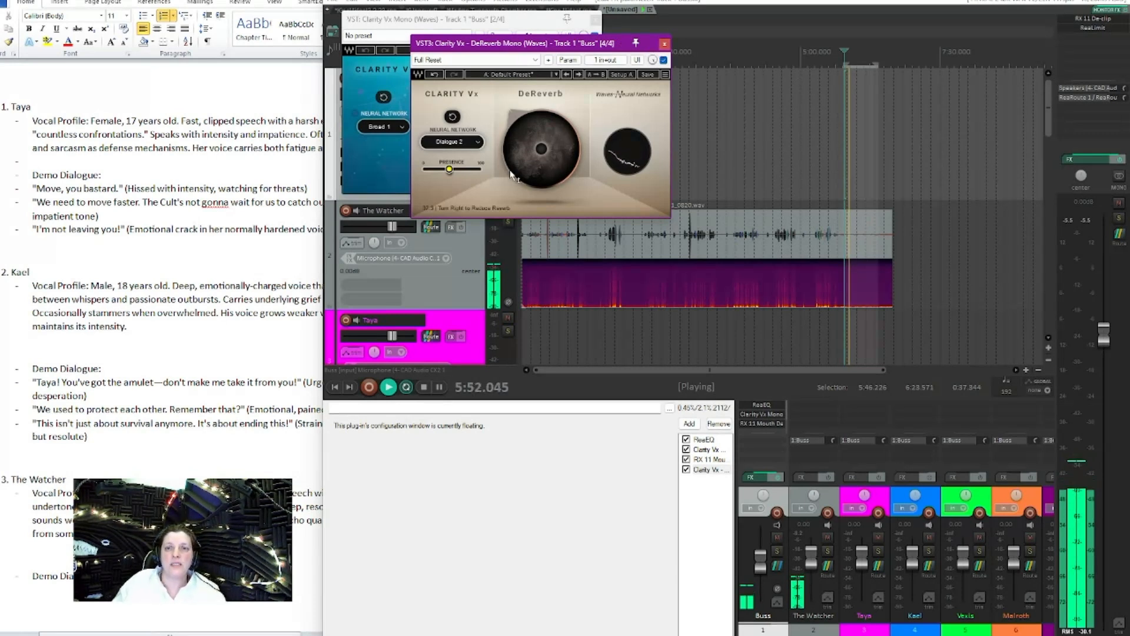
click(664, 44)
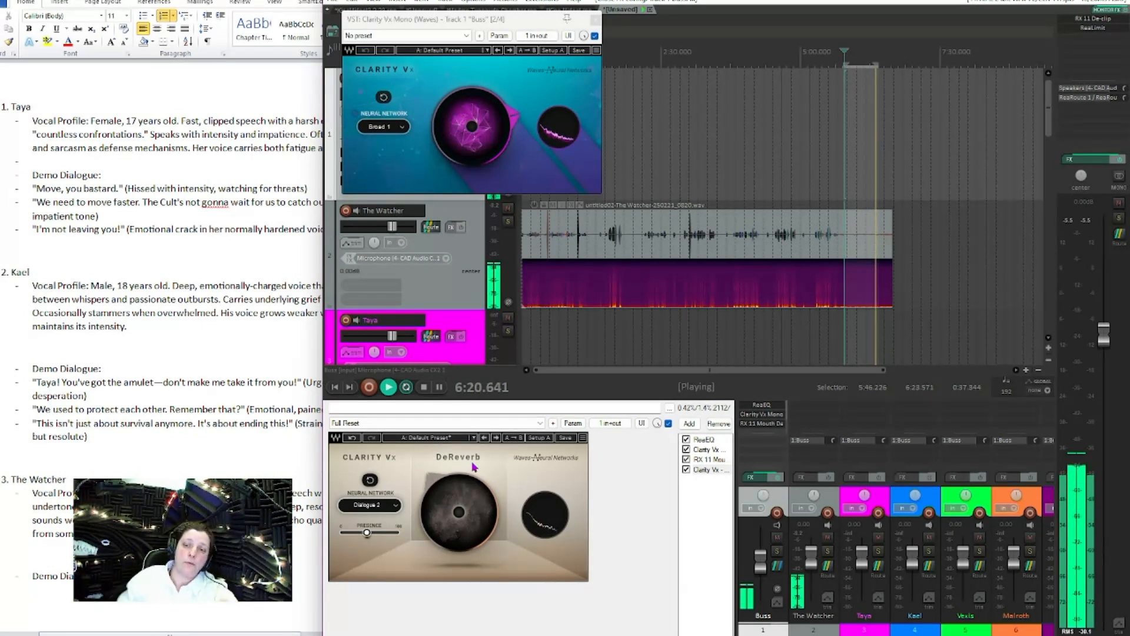
Step: Stop the looped playback and close the floating Clarity Vx Mono window
mouse_move(499, 537)
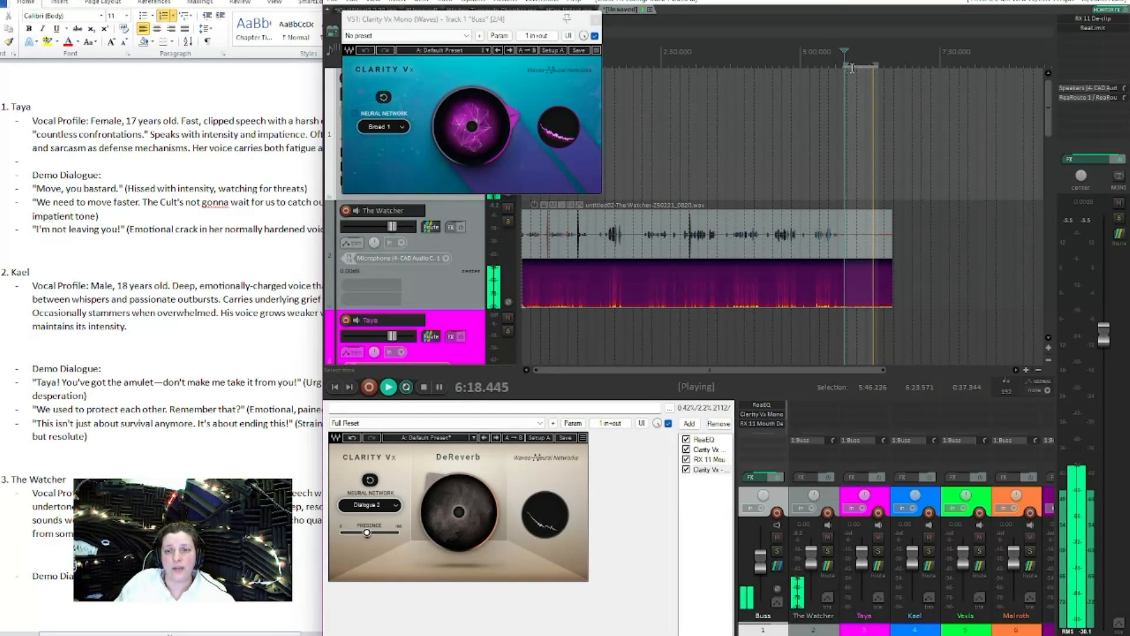
click(423, 391)
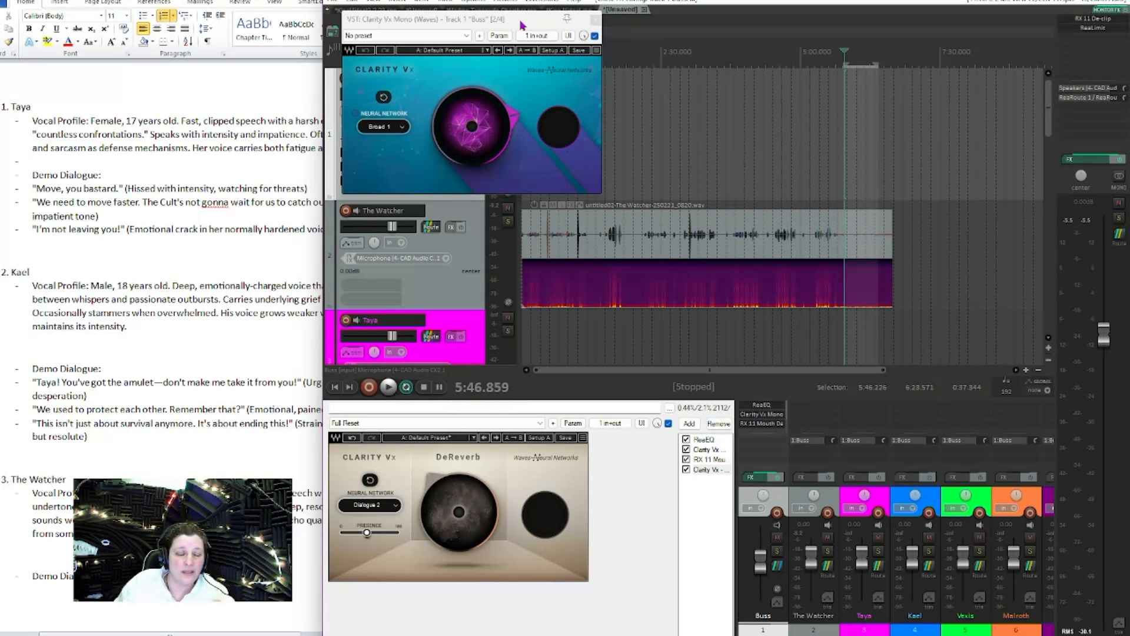
click(596, 21)
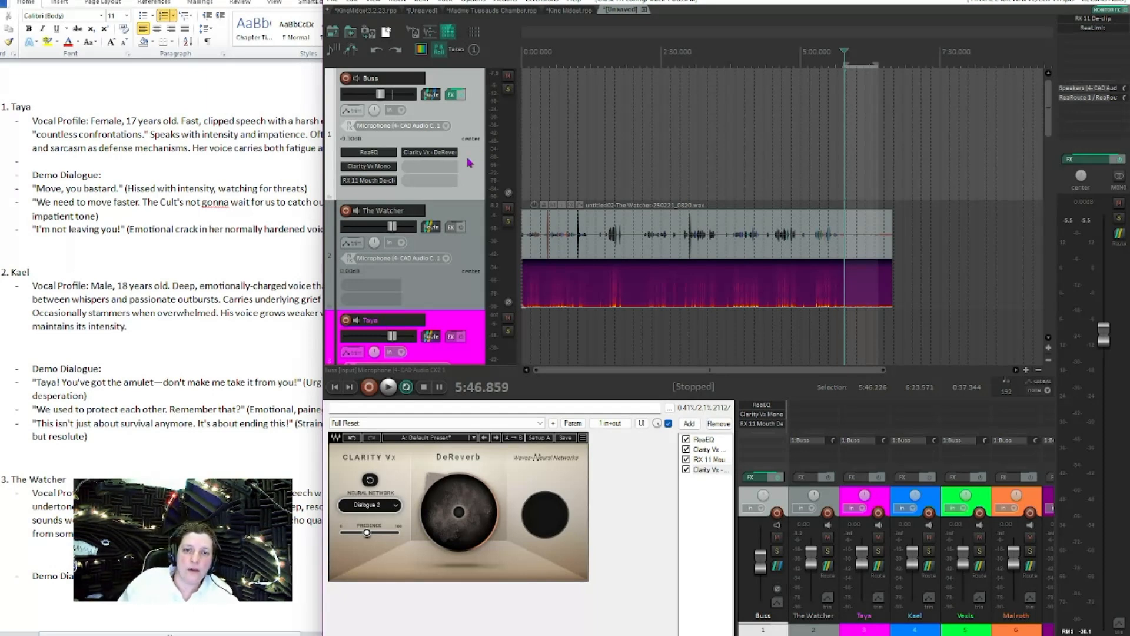
Step: Clear the filter in the Buss track's effects browser and look through the full plugin list
click(445, 171)
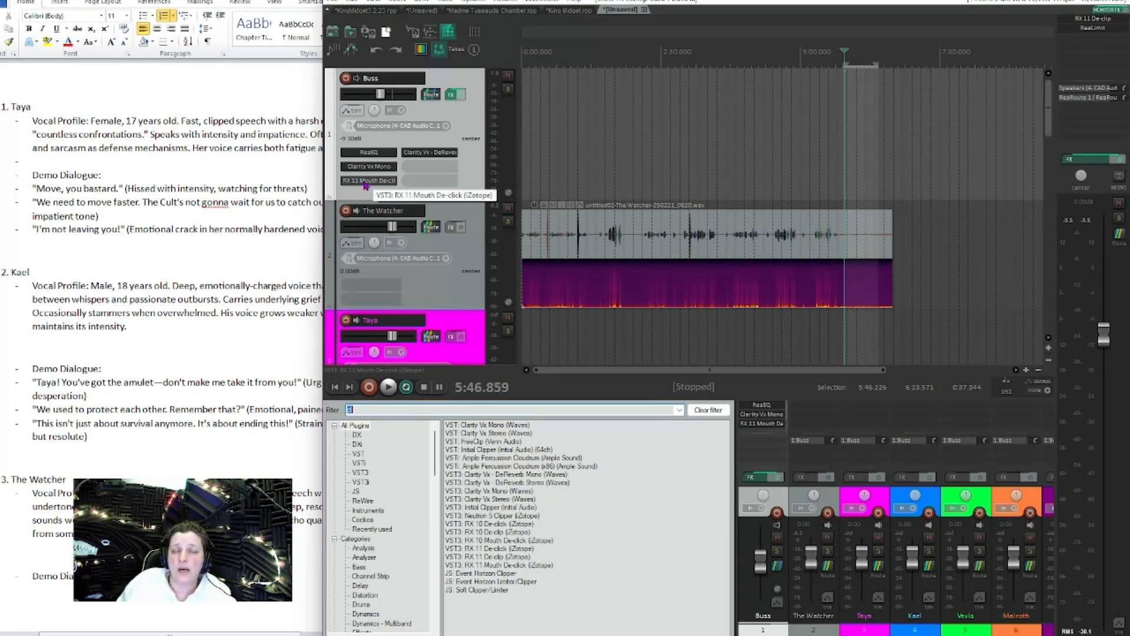
click(356, 411)
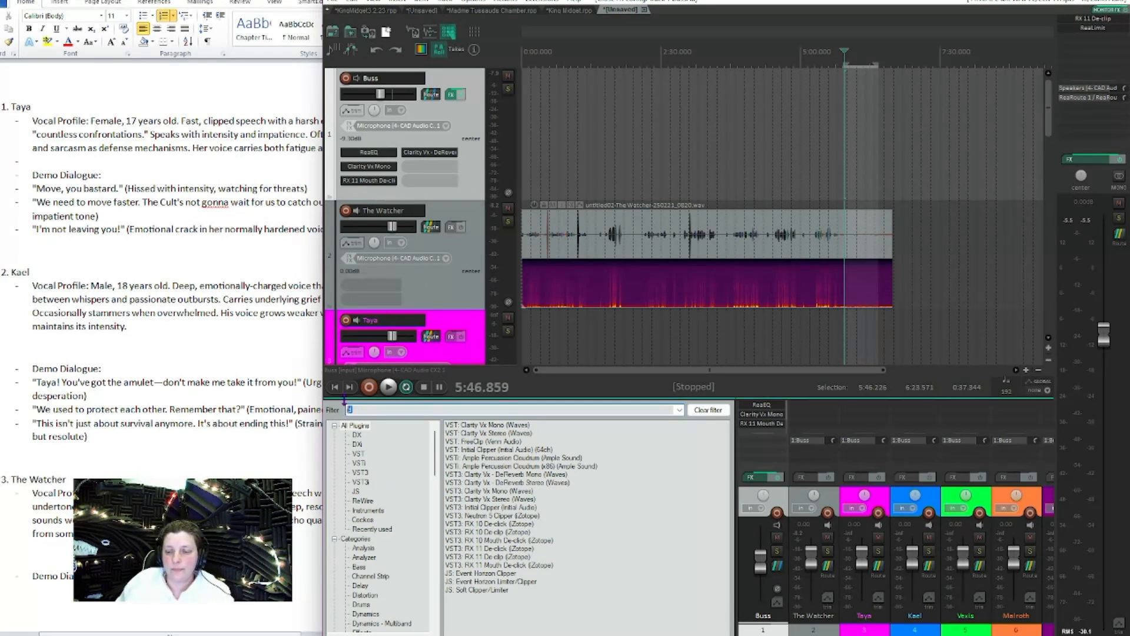
key(BackSpace)
key(BackSpace)
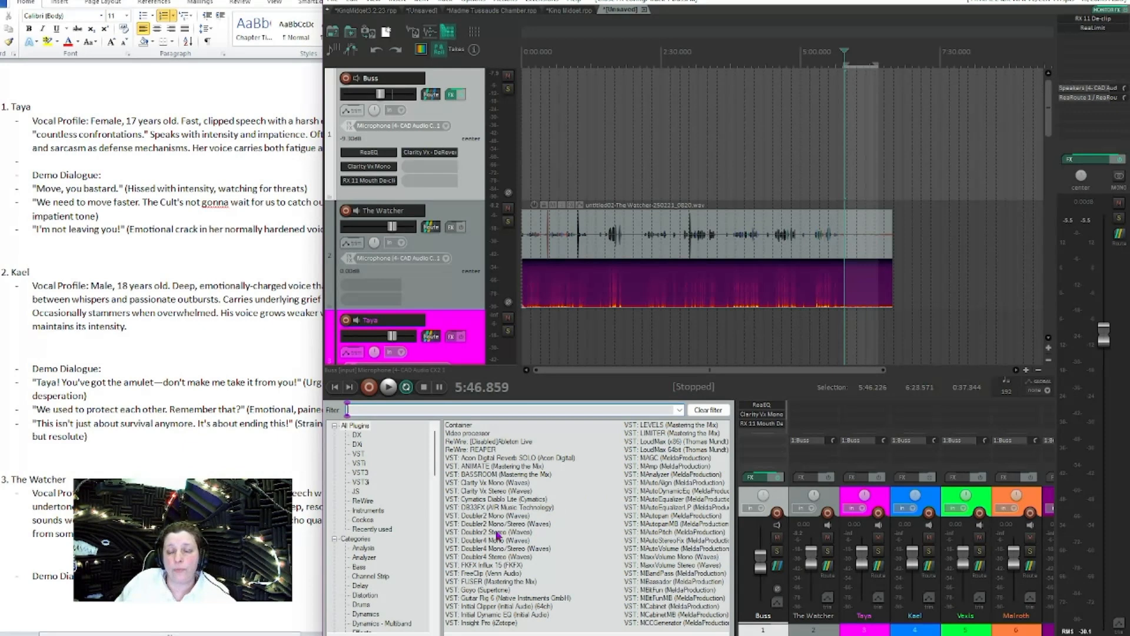
scroll(515, 536, down, 2)
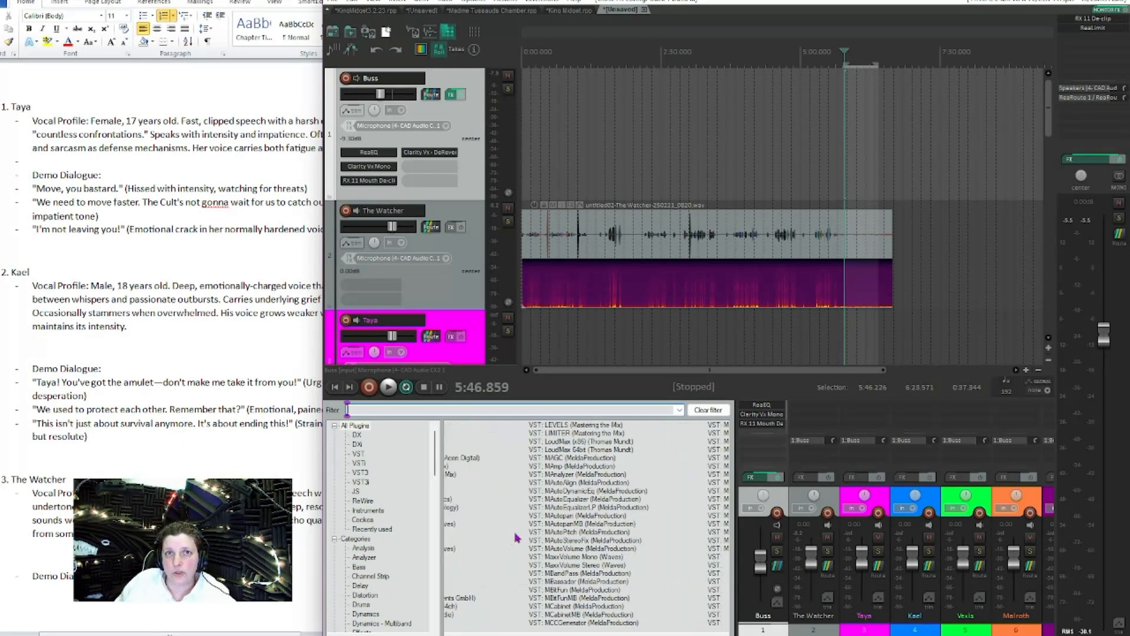
scroll(515, 536, up, 2)
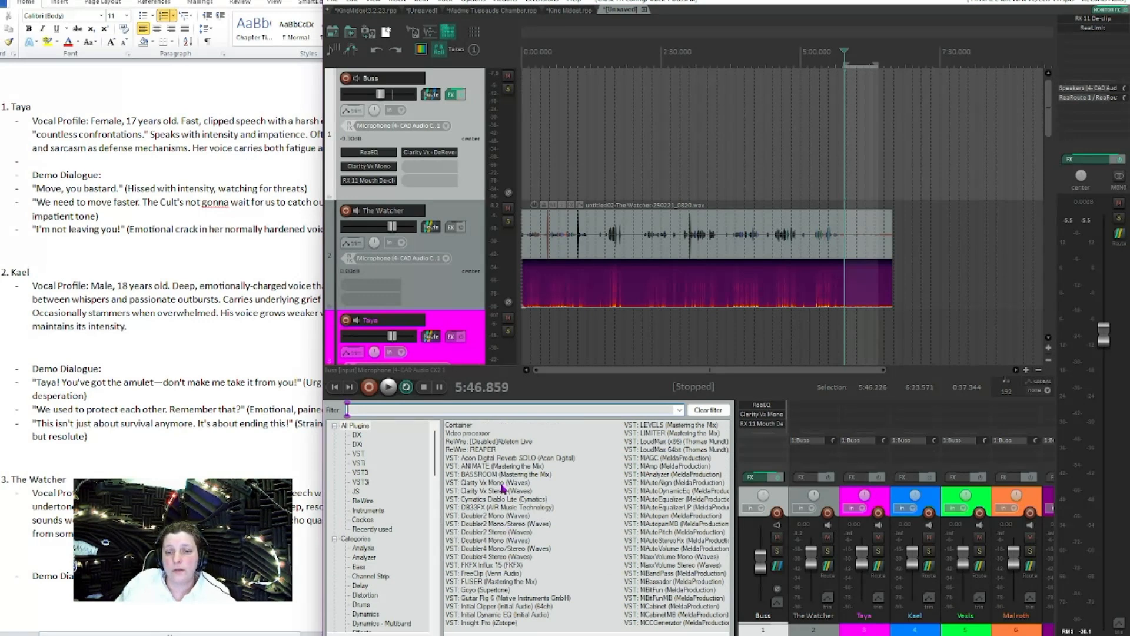
scroll(506, 486, down, 1)
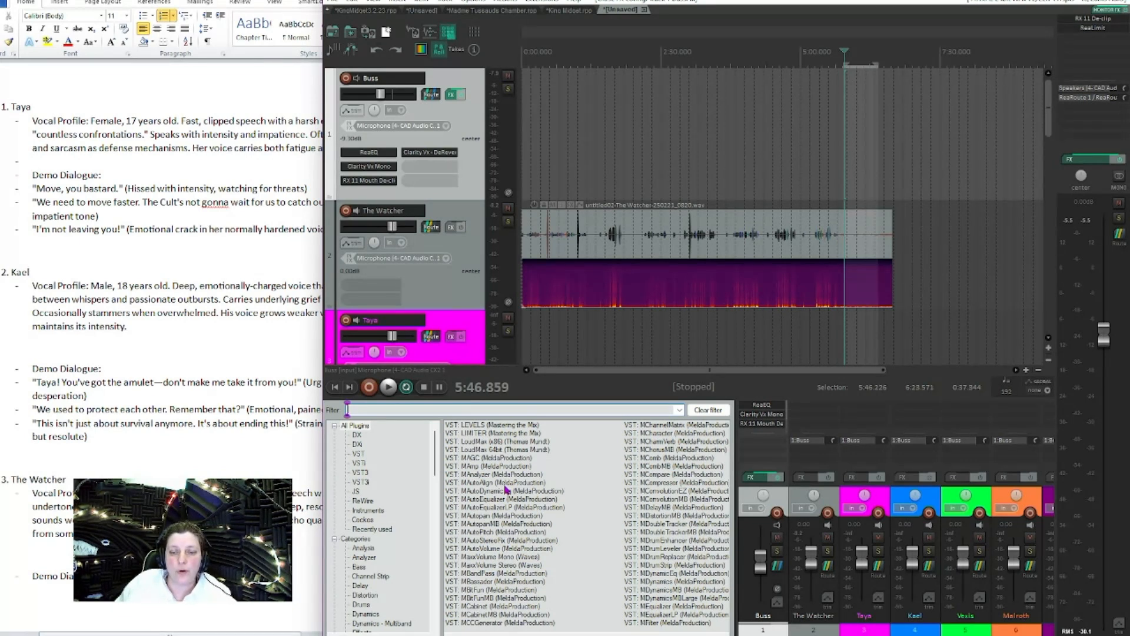
scroll(505, 486, up, 1)
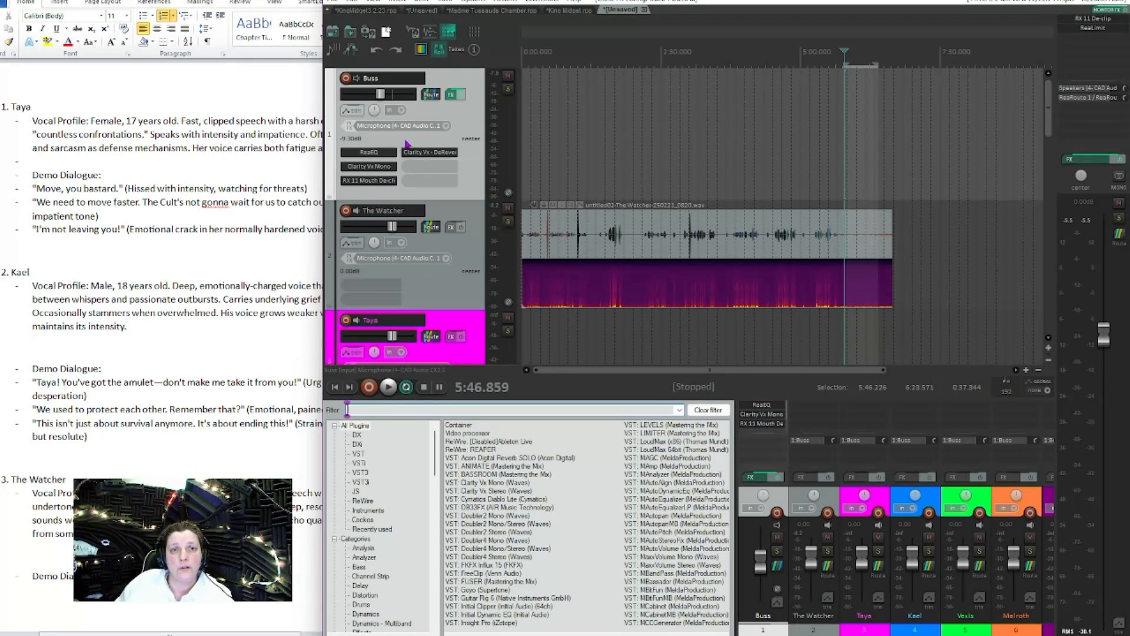
Step: Do a dry run of the master mix render for the entire project, examine its level statistics, and stop it
click(337, 2)
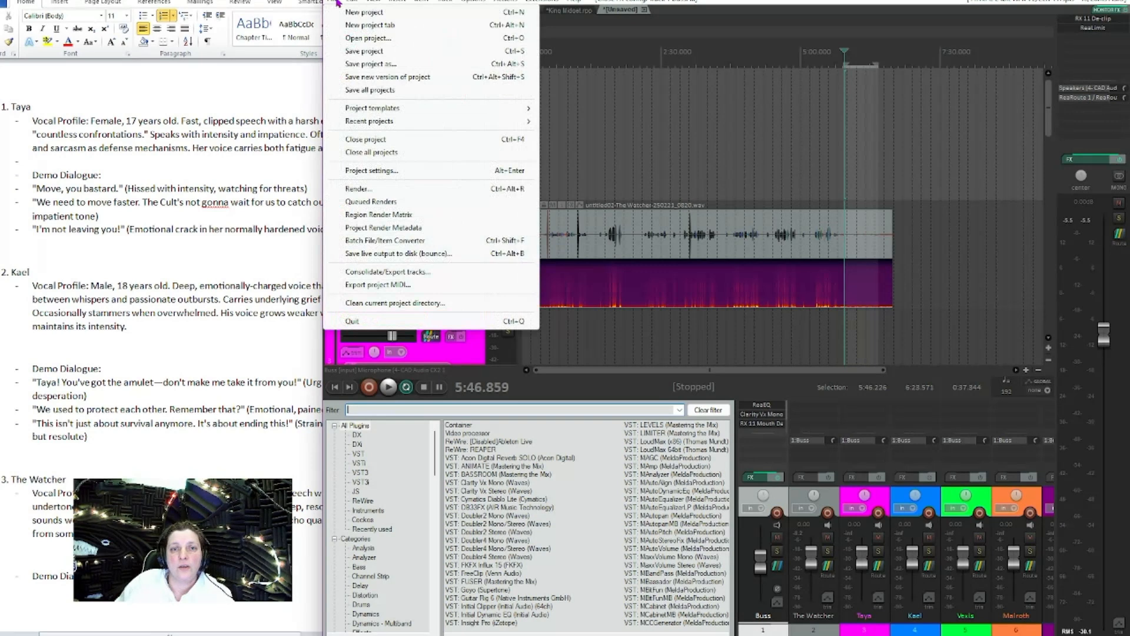
click(349, 189)
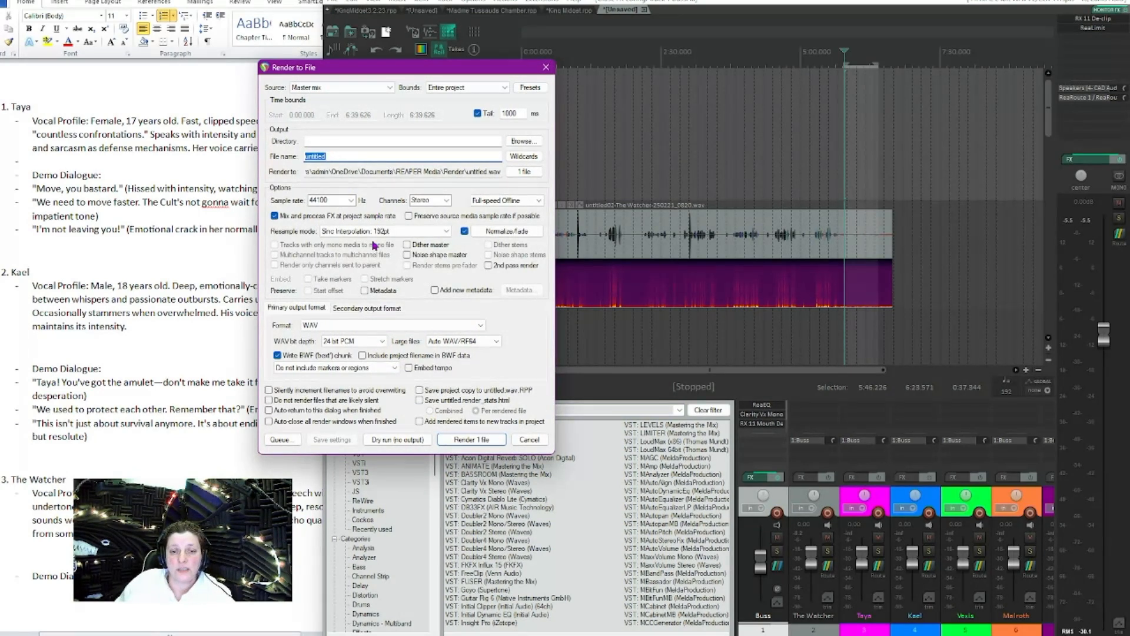
click(405, 443)
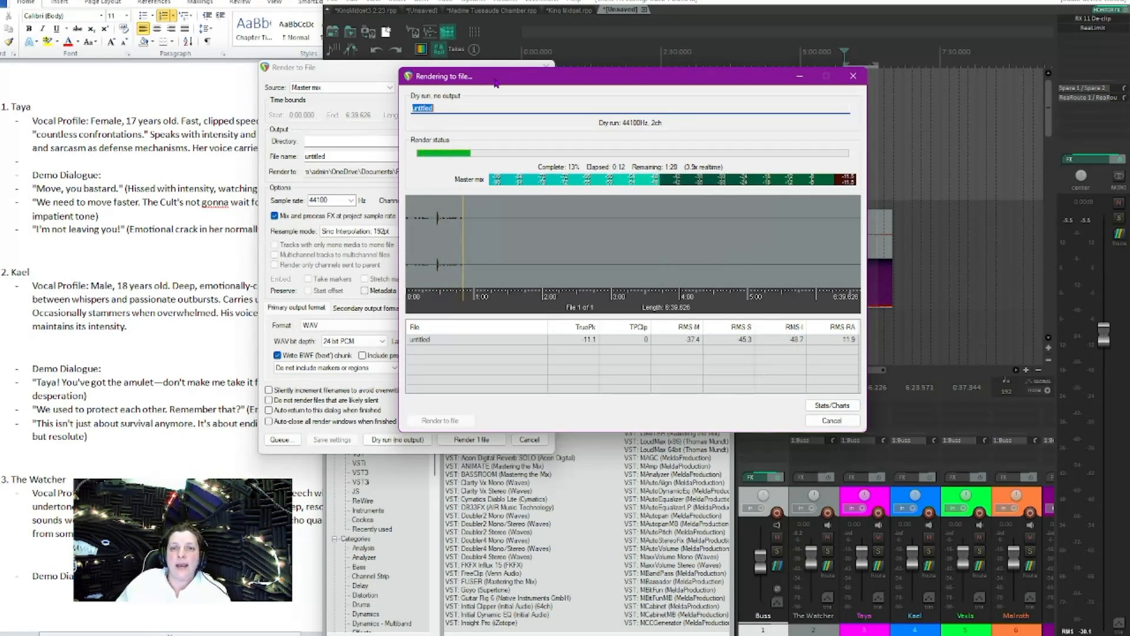
drag(495, 78, 576, 76)
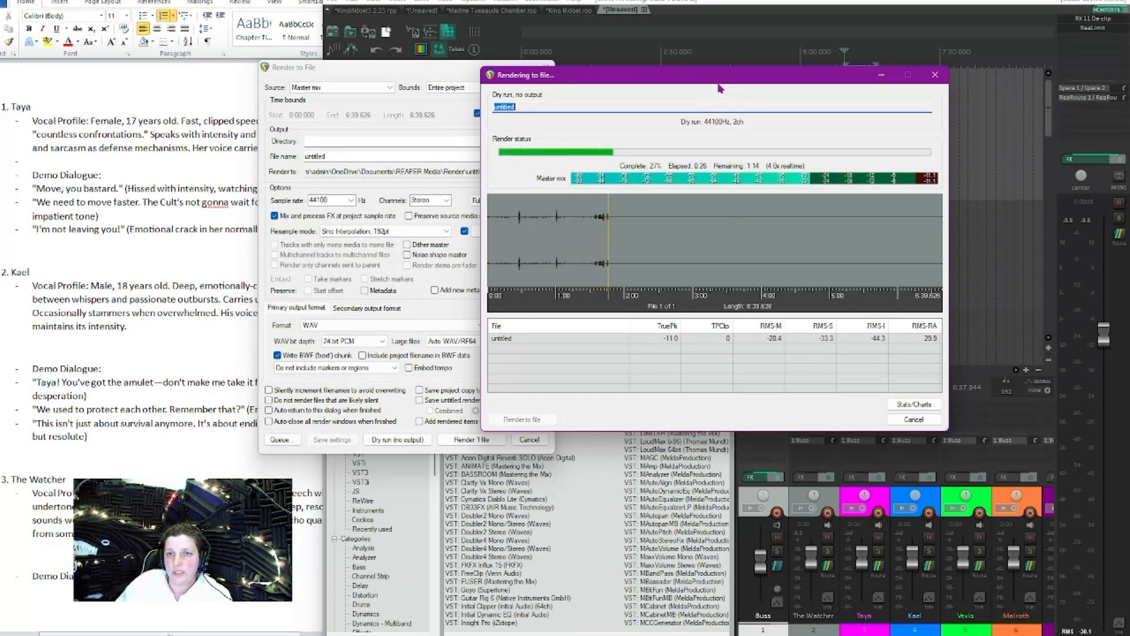
drag(723, 94, 464, 52)
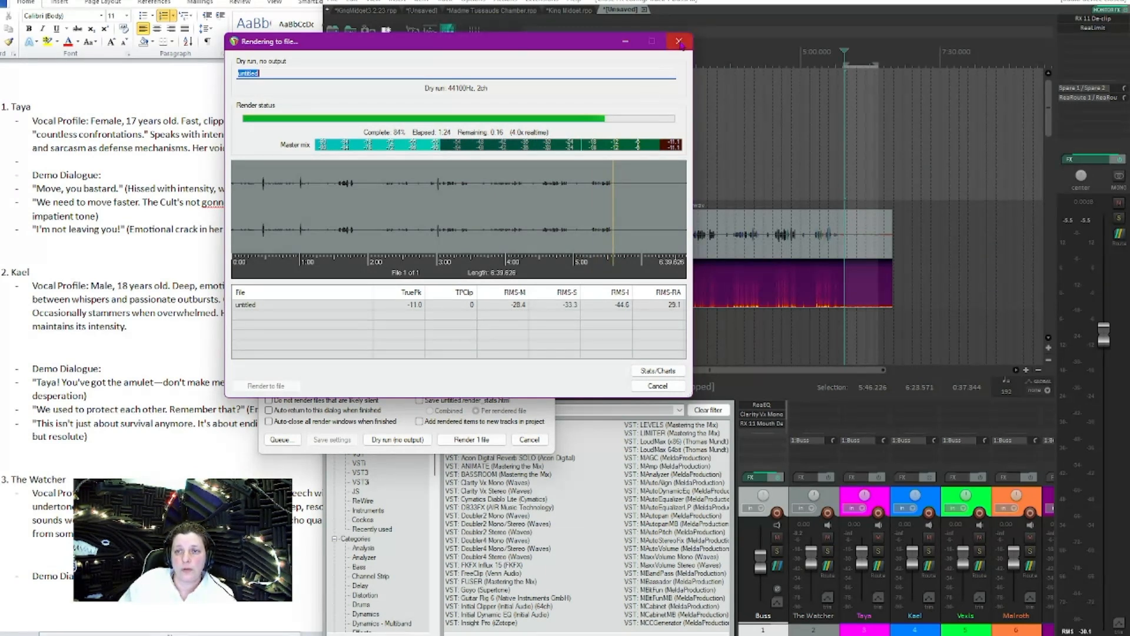
click(679, 42)
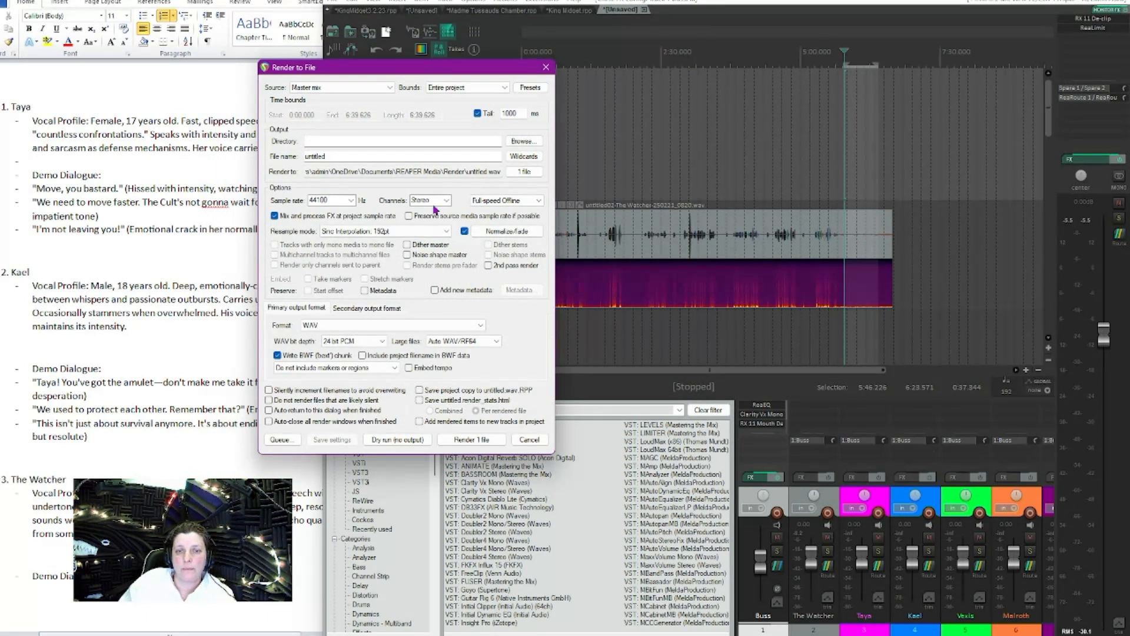
Step: Enable render normalization in the postprocess settings with an RMS-I target of -20 dB
click(506, 233)
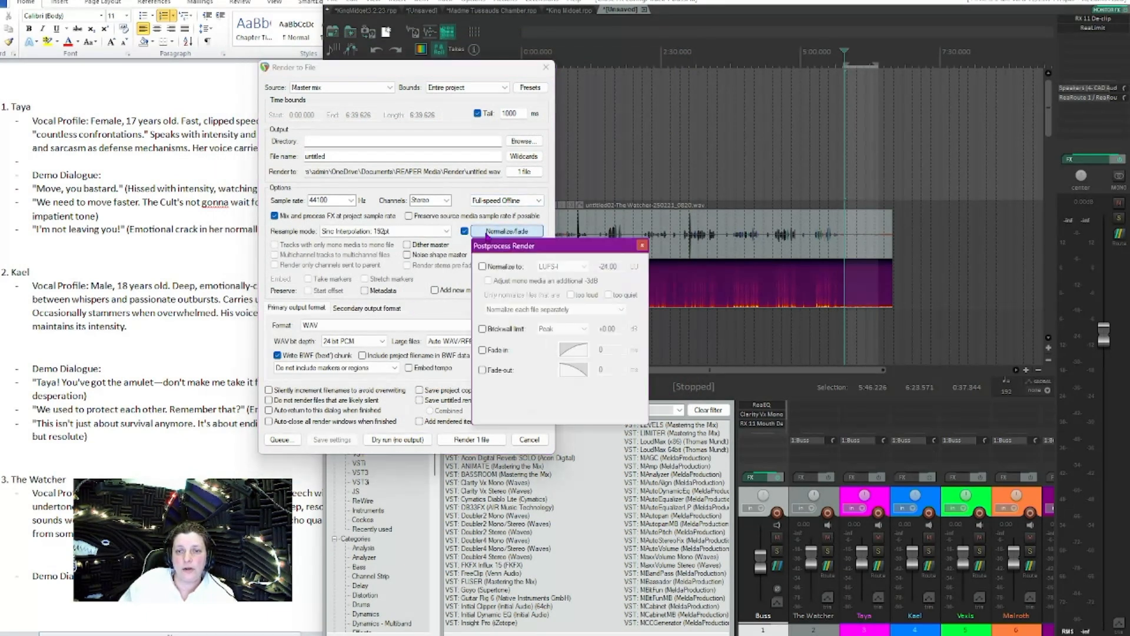
click(465, 232)
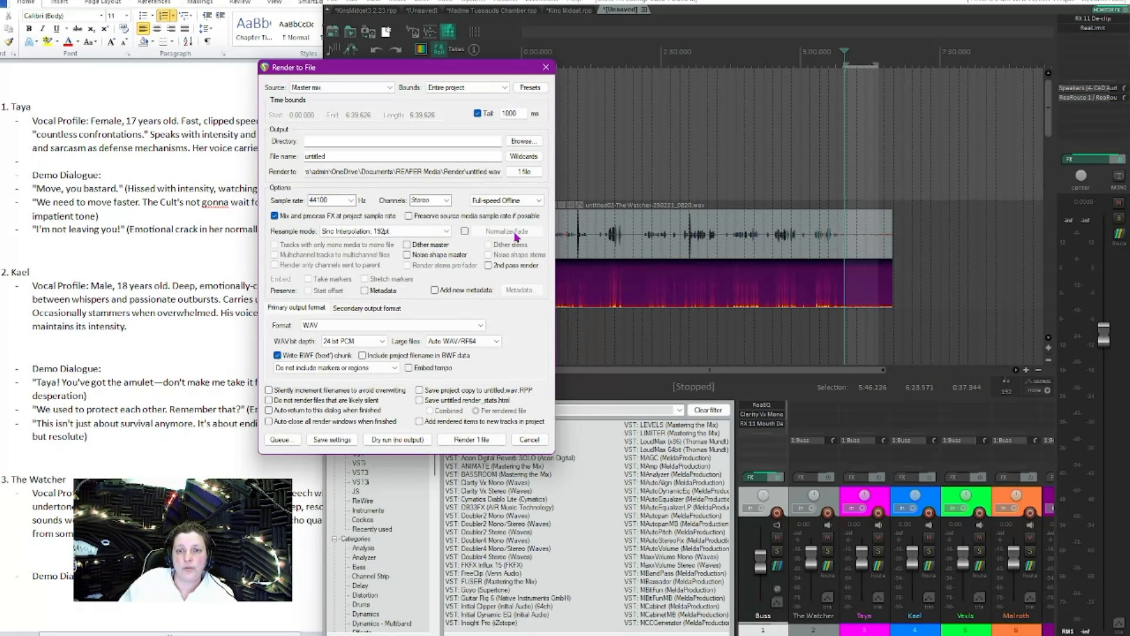
click(465, 232)
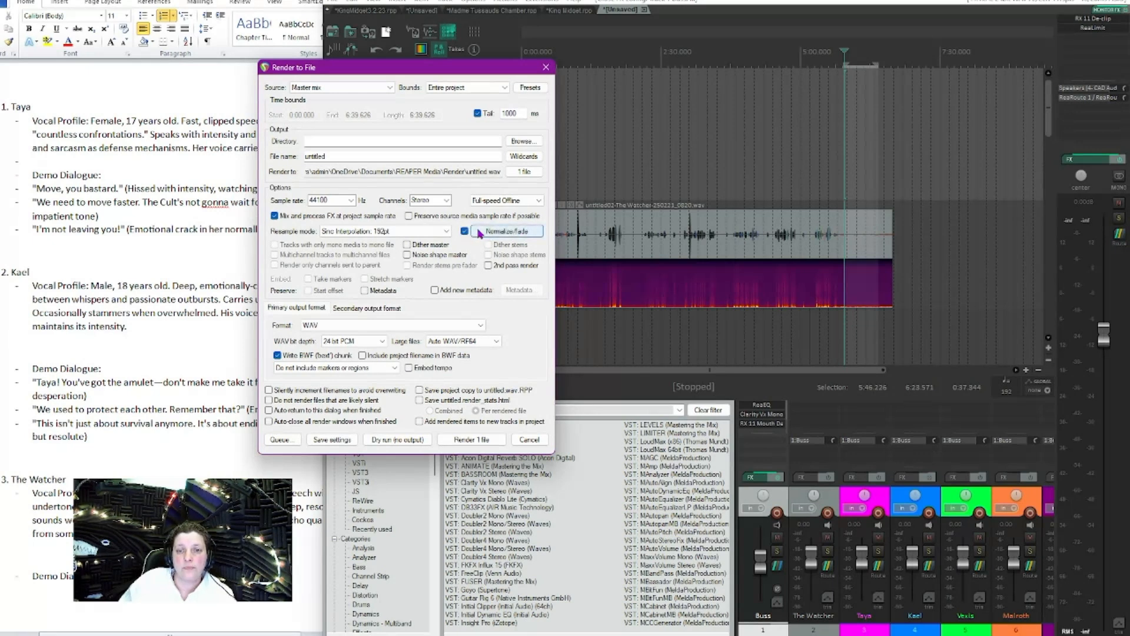
click(480, 232)
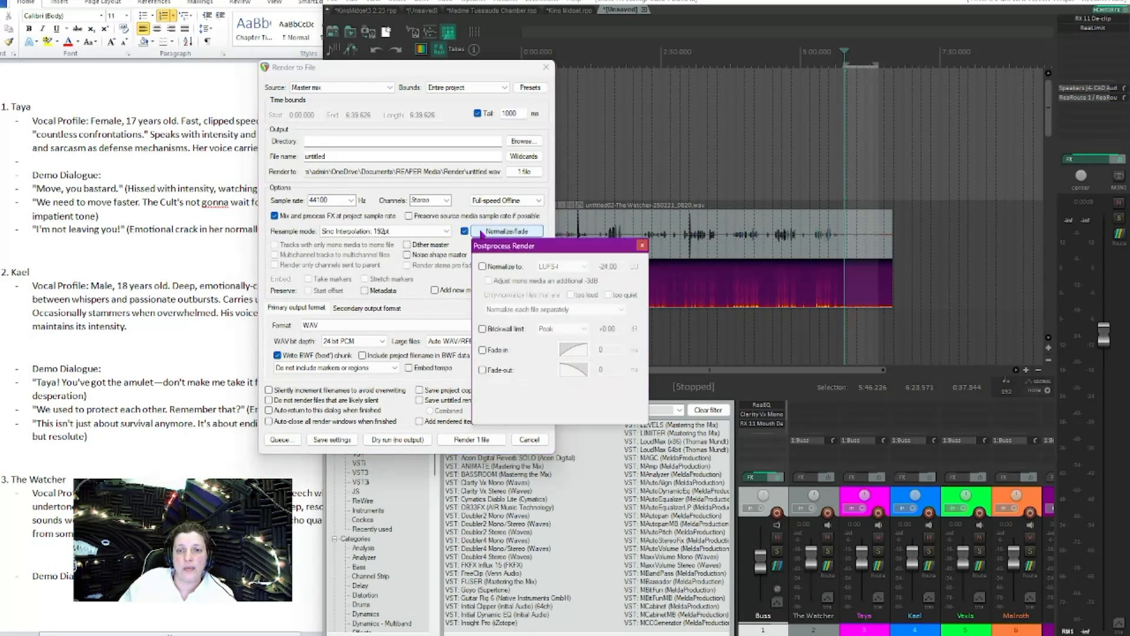
click(484, 267)
click(585, 269)
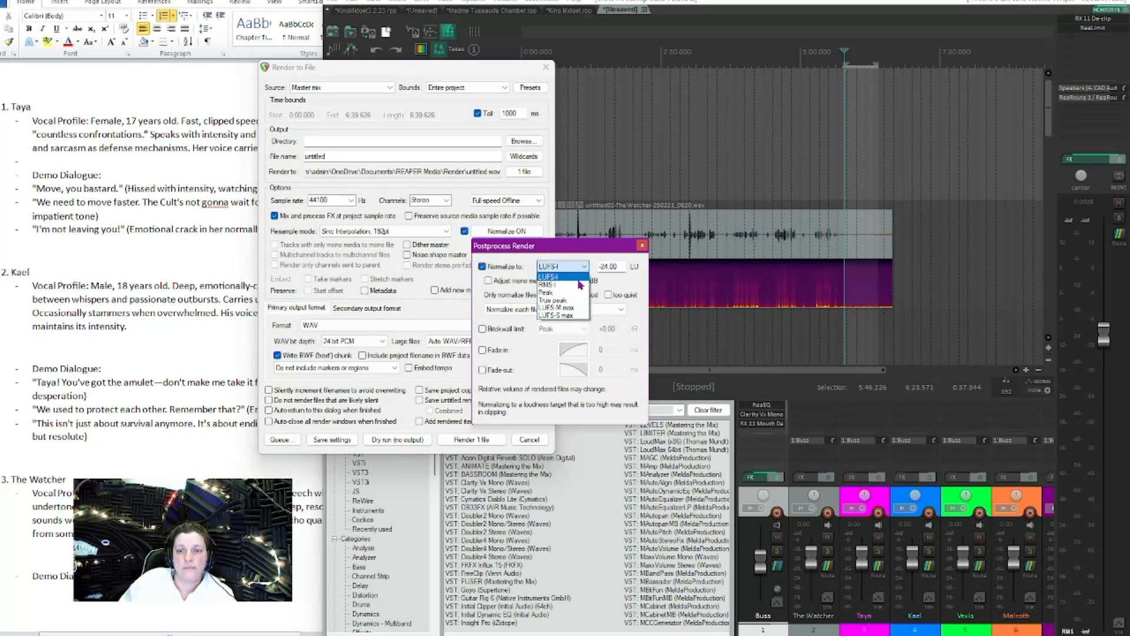
click(579, 287)
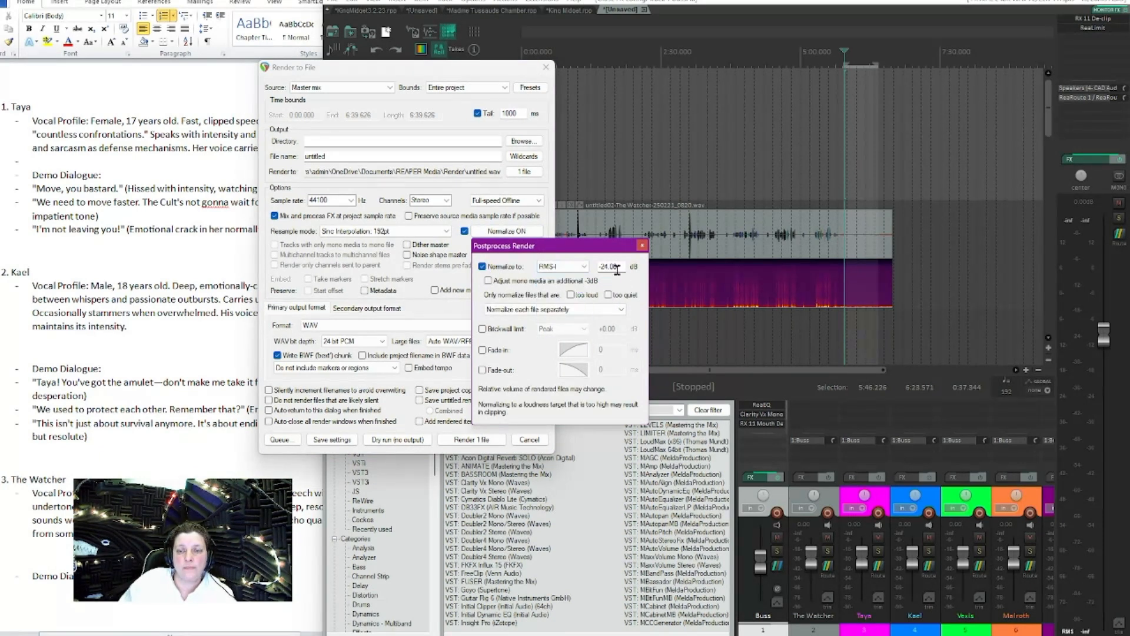
drag(609, 266, 604, 266)
text(0)
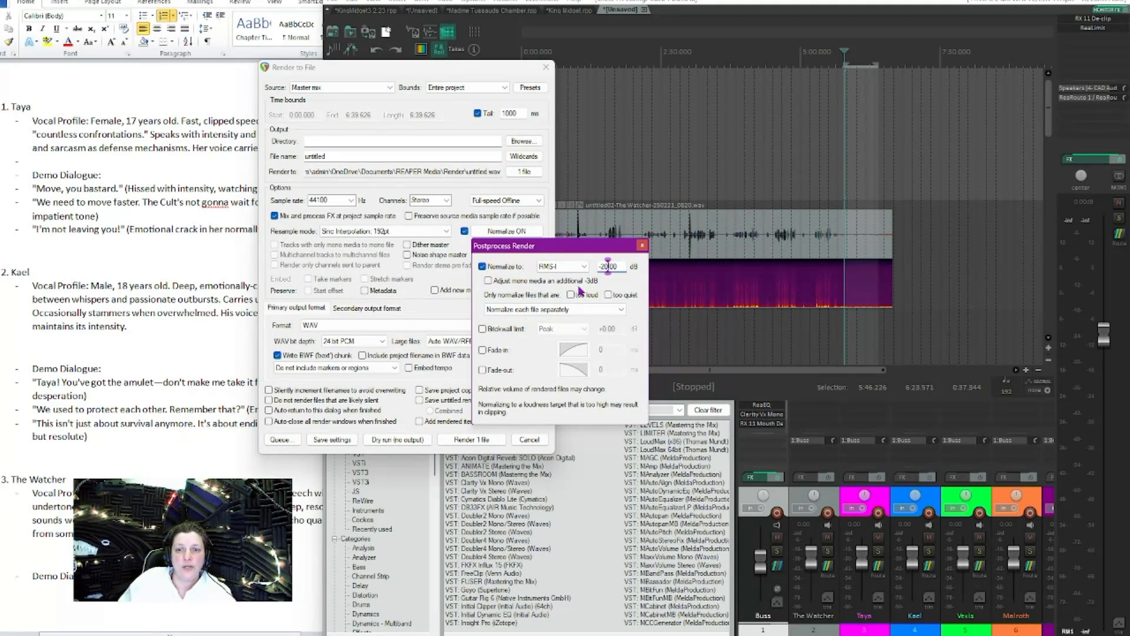
Step: Adjust mono media by an additional -3 dB and set the render to normalize as if one long file
click(488, 280)
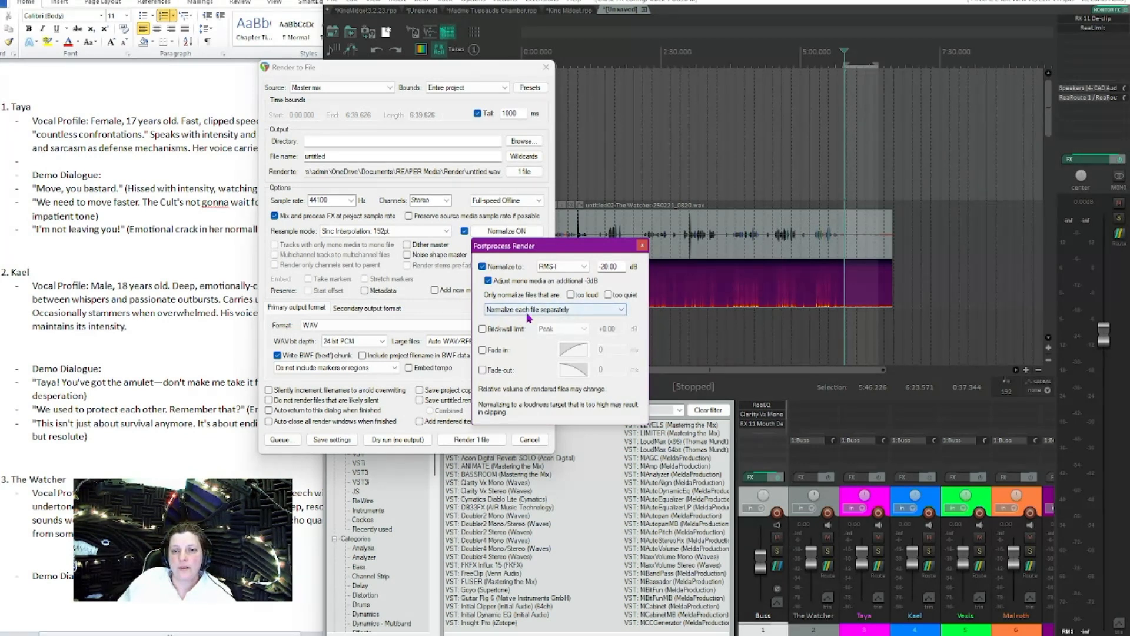
click(620, 313)
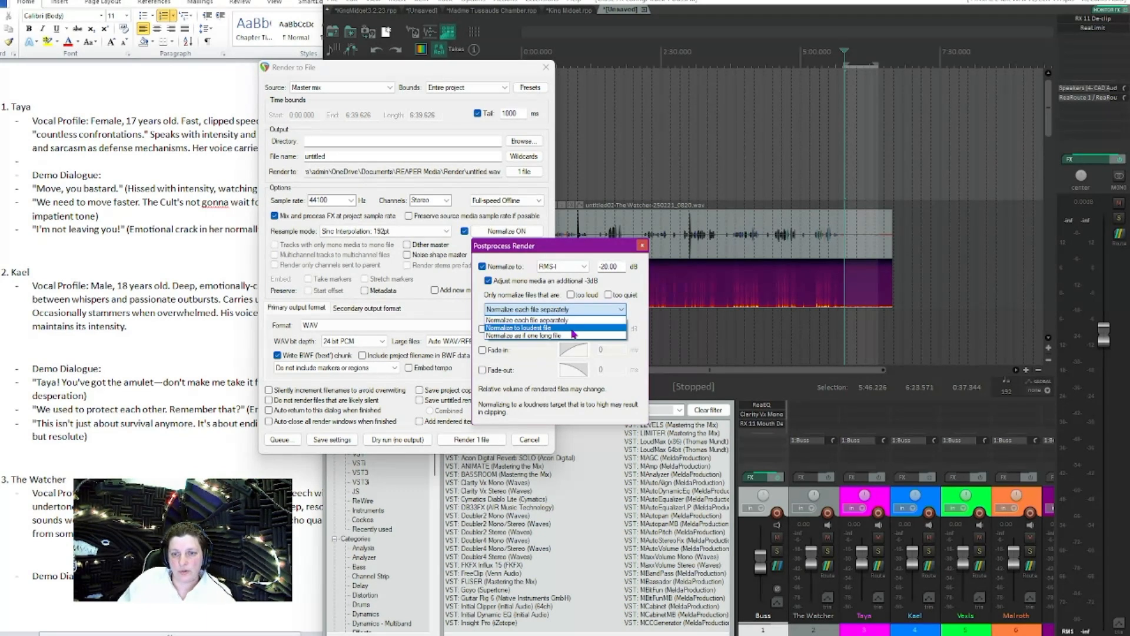
click(570, 337)
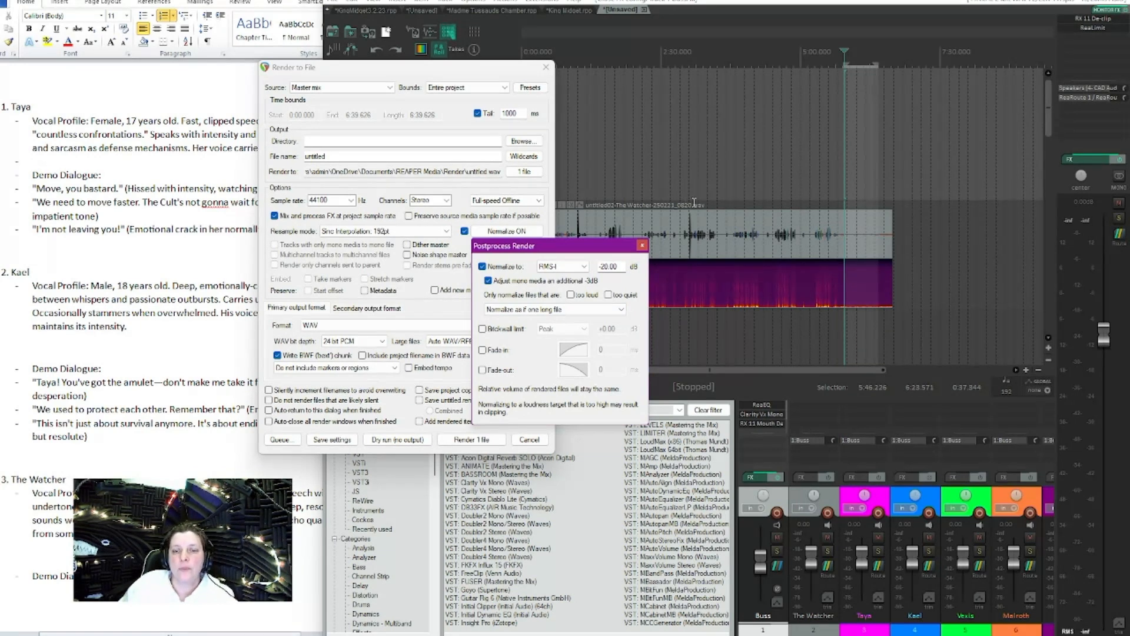
Step: Enable the render's brickwall limit with a peak value of +3 dB and close the postprocess settings
click(483, 329)
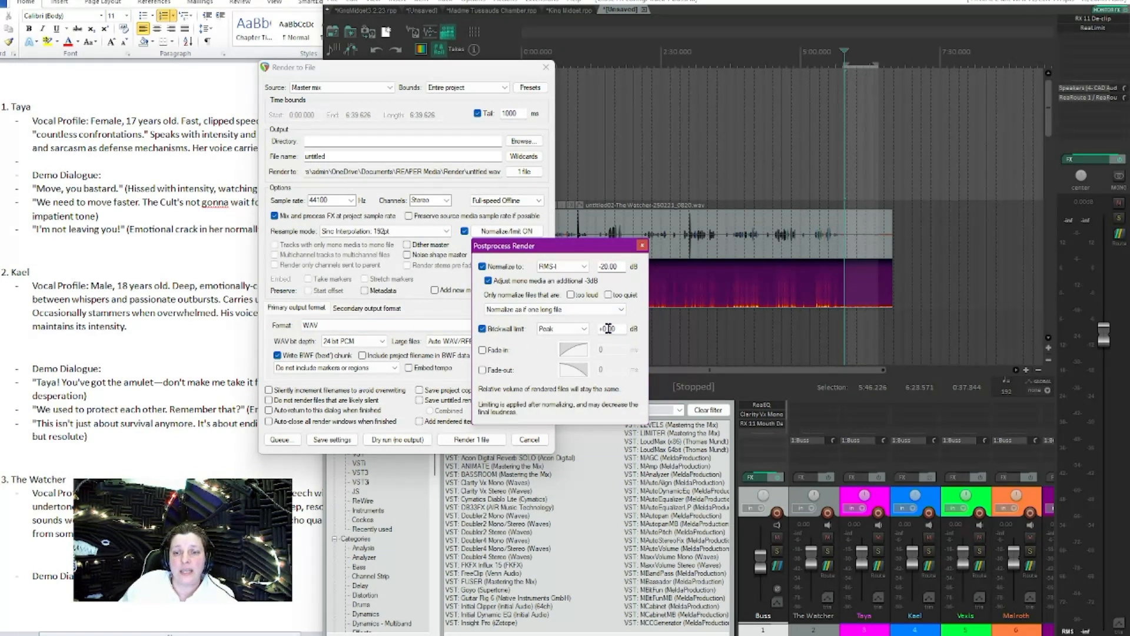
drag(606, 329, 597, 328)
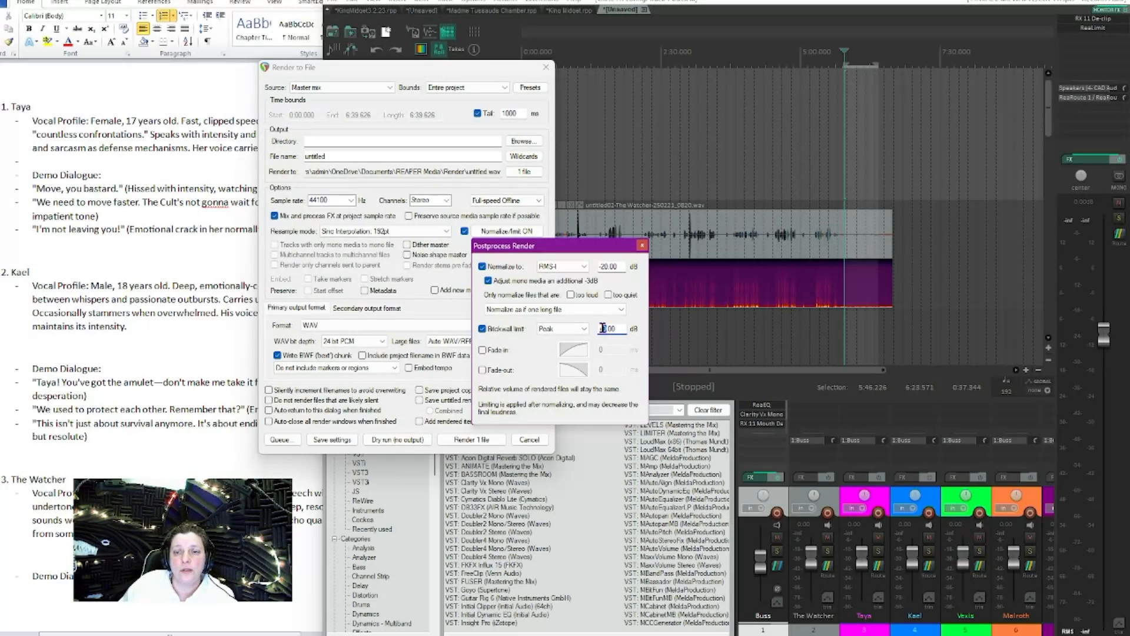
text(+3)
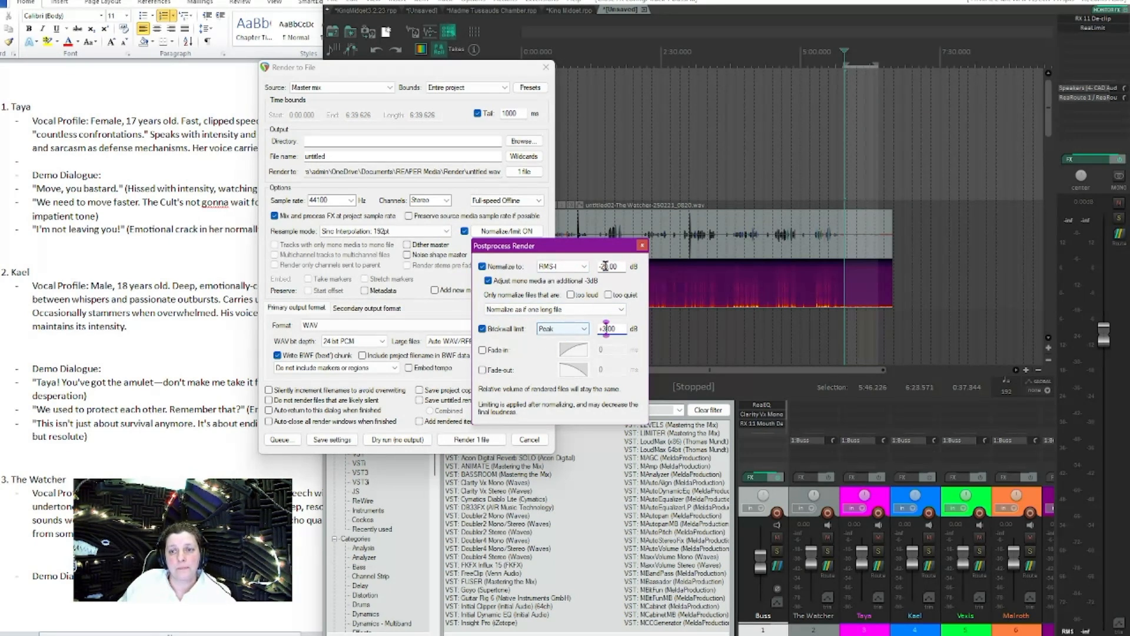
click(642, 245)
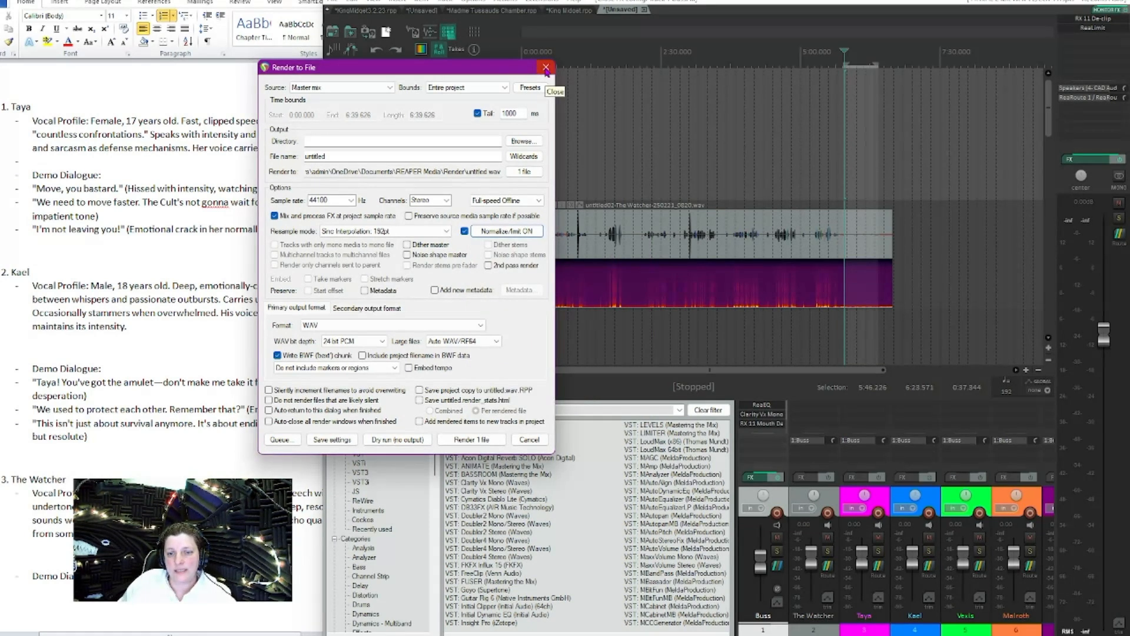
Step: Set the primary output format to MP3 (encoder by LAME project) and turn off the render tail
click(466, 326)
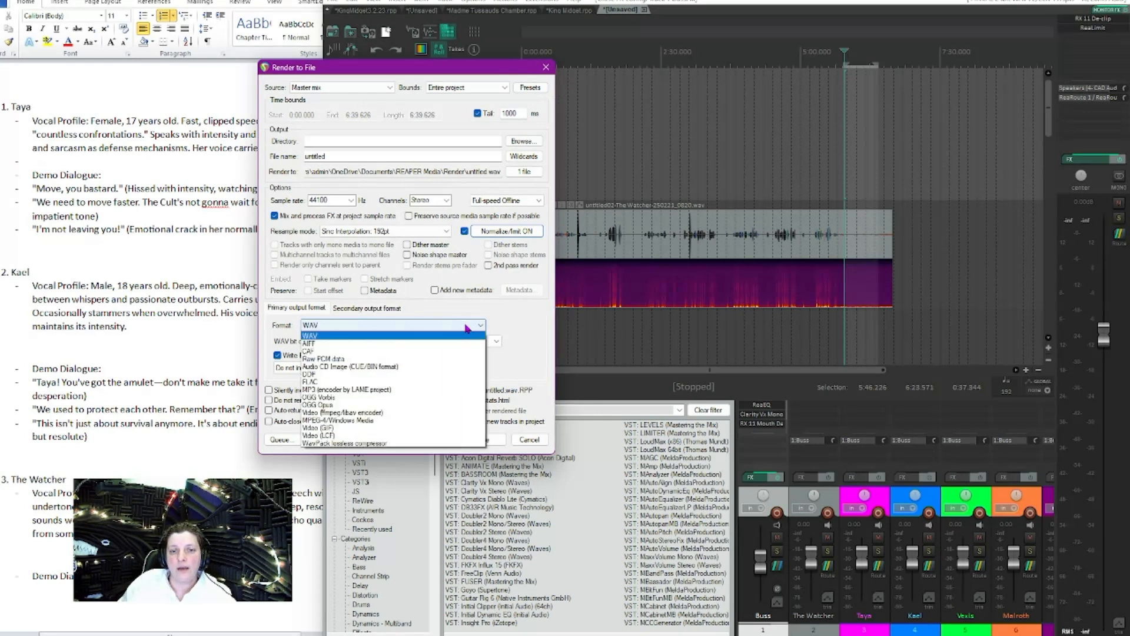
click(399, 391)
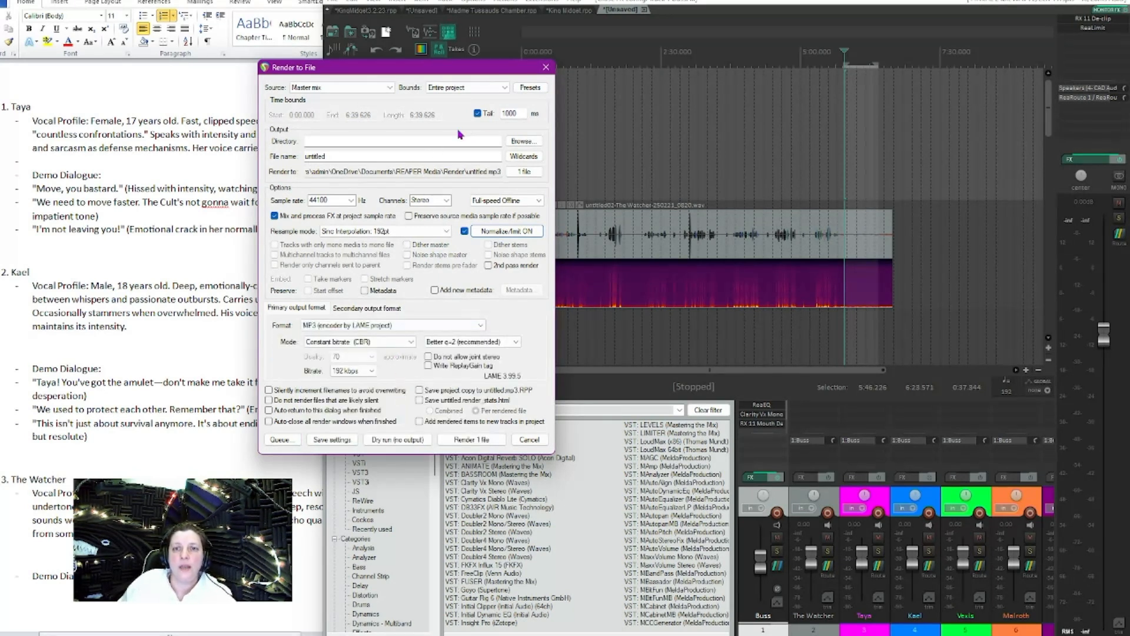
click(477, 114)
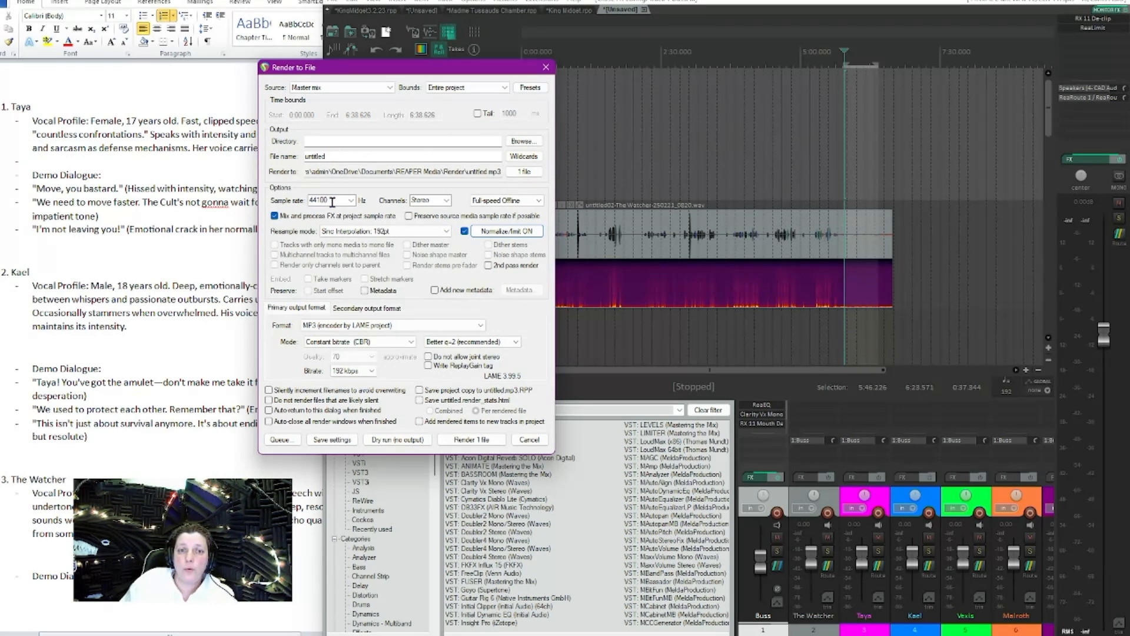
Step: Try mono channels and a 48000 Hz sample rate for the render, restoring stereo and 44100 Hz
click(446, 202)
click(419, 210)
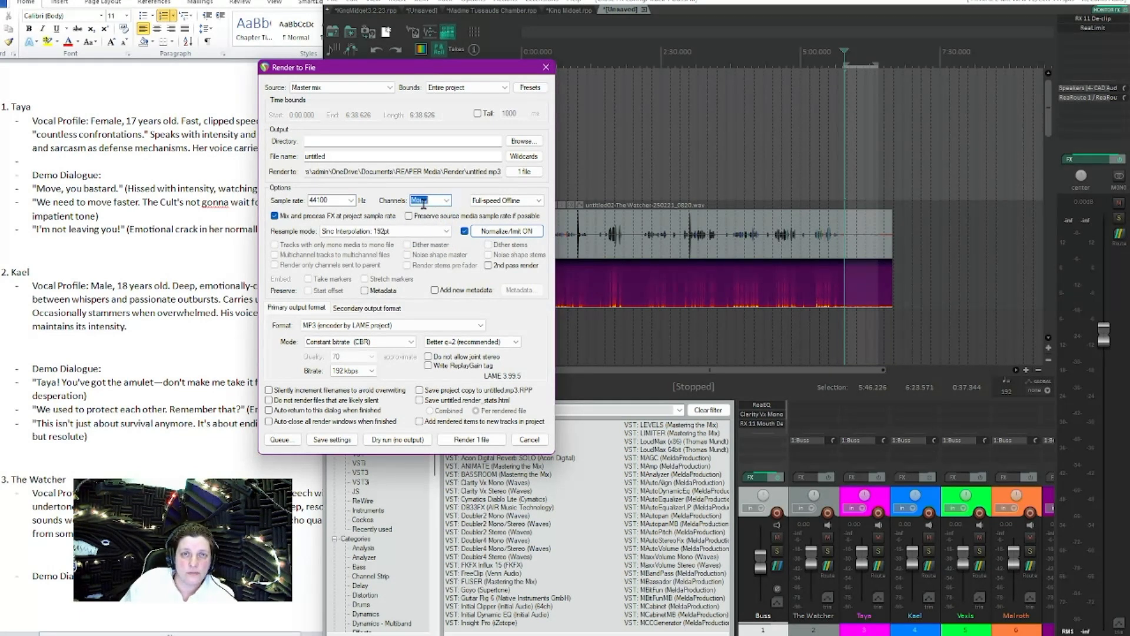
click(438, 201)
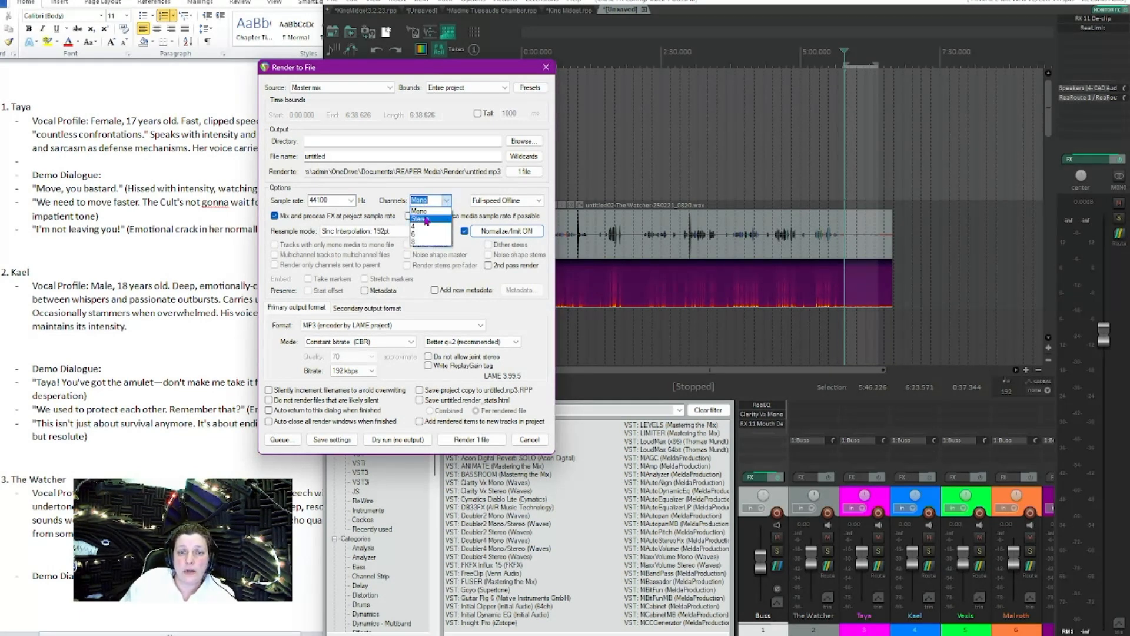
click(427, 219)
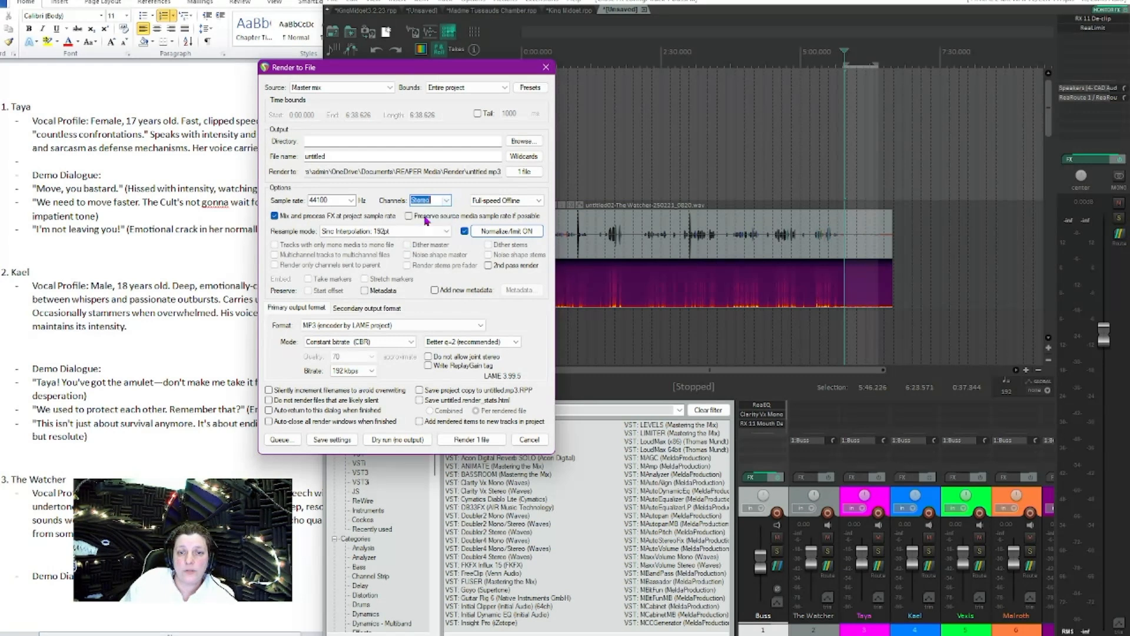
click(351, 201)
click(332, 258)
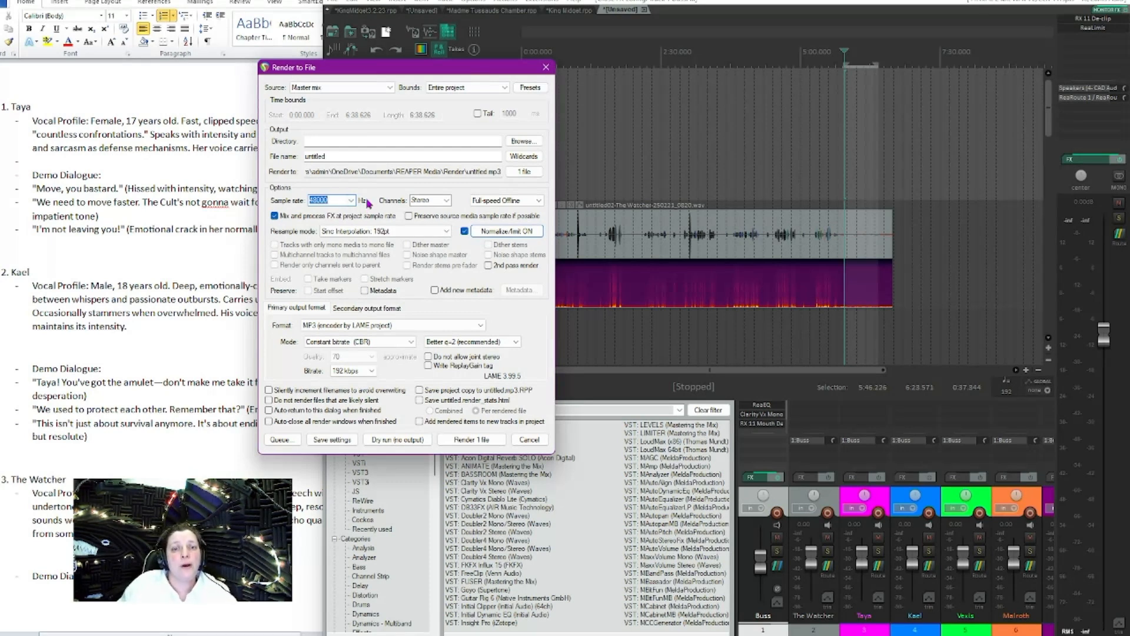
click(351, 200)
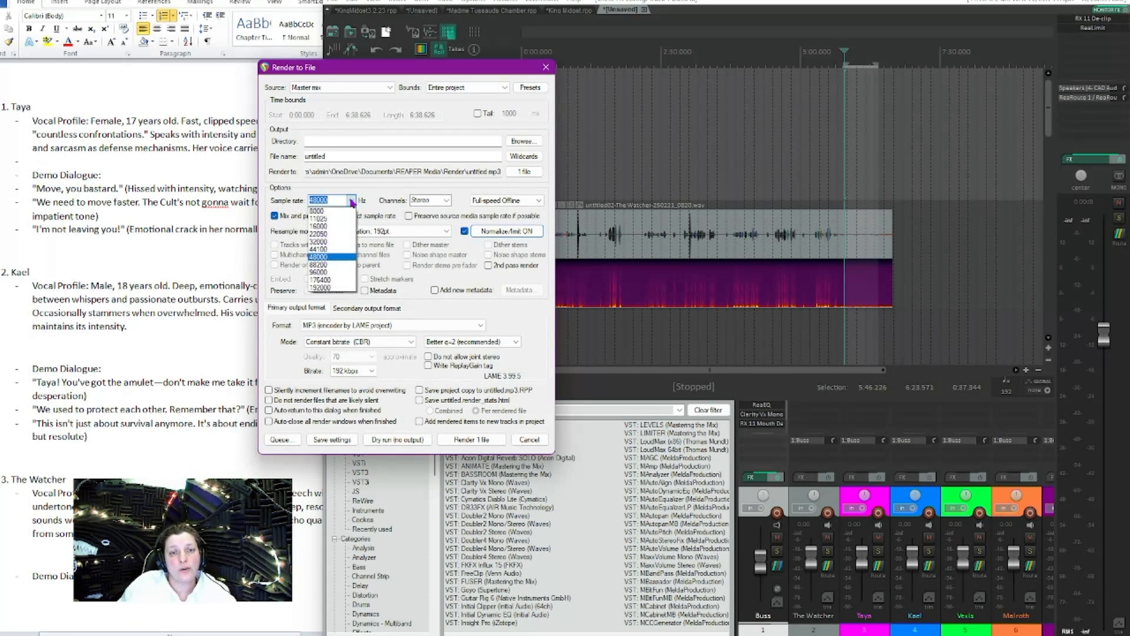
click(341, 249)
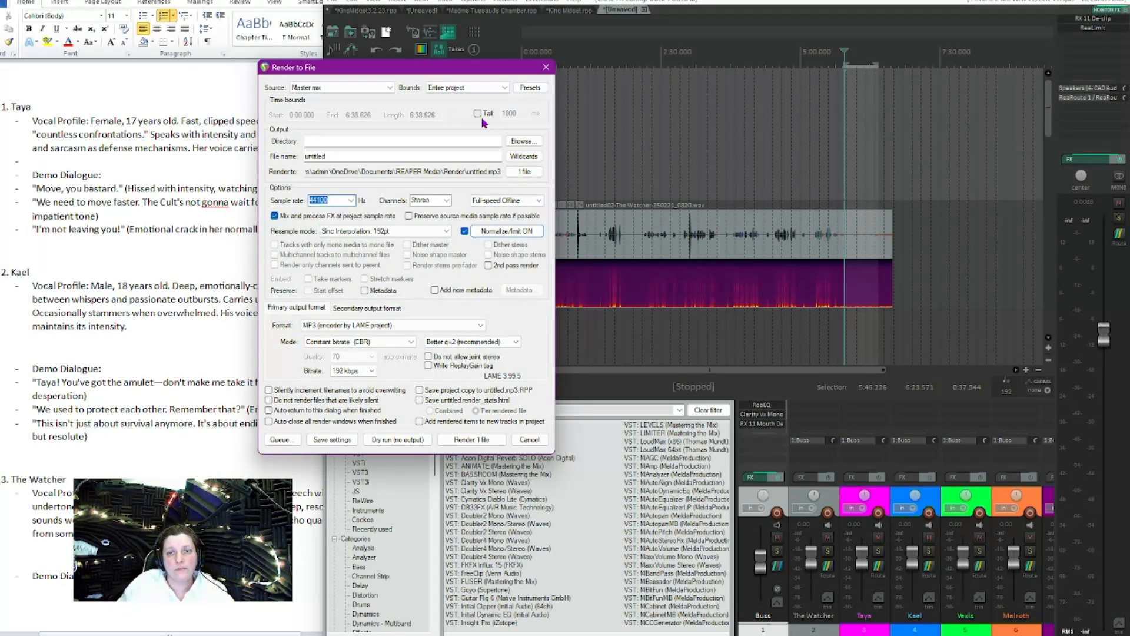
Step: Review the render's normalization settings and choose Constant bitrate (CBR) mode at 192 kbps for the MP3
click(483, 231)
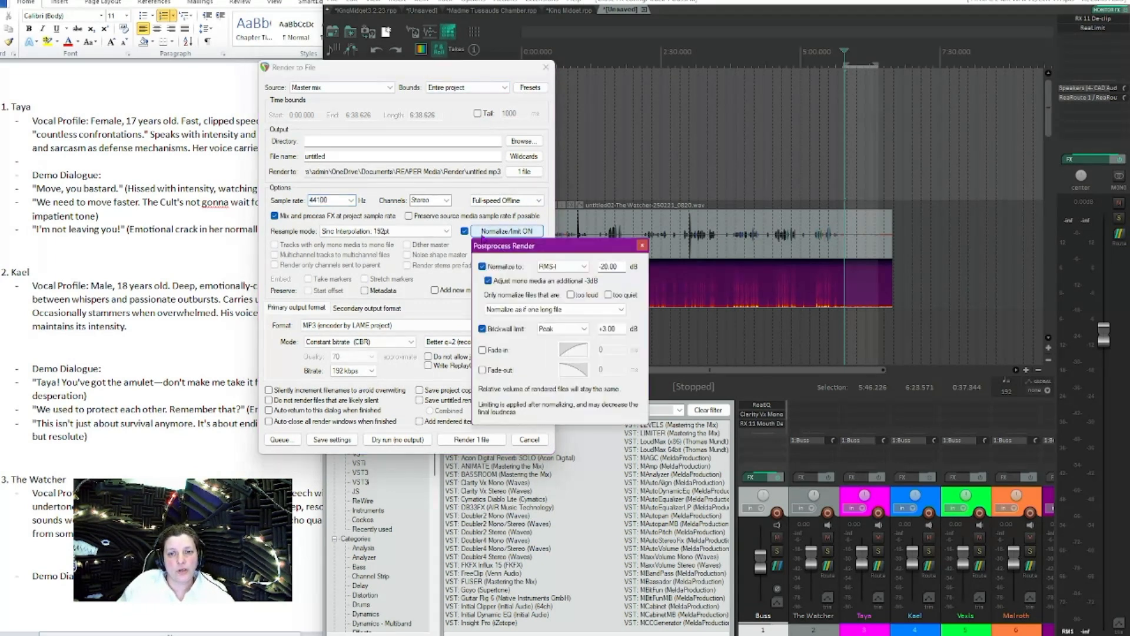
click(458, 256)
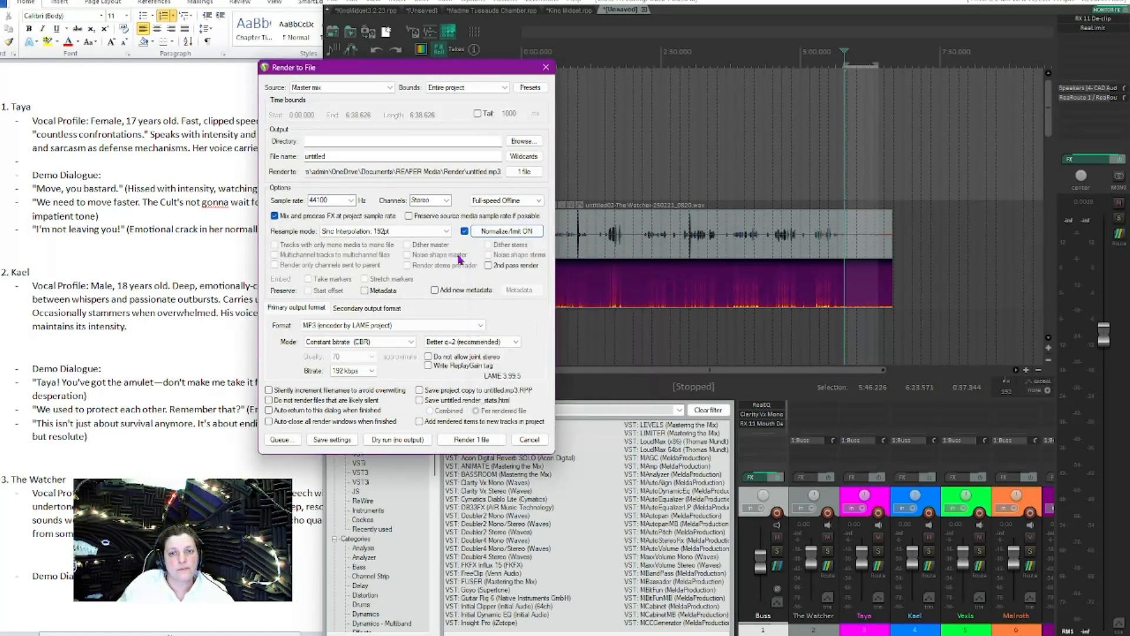
click(373, 346)
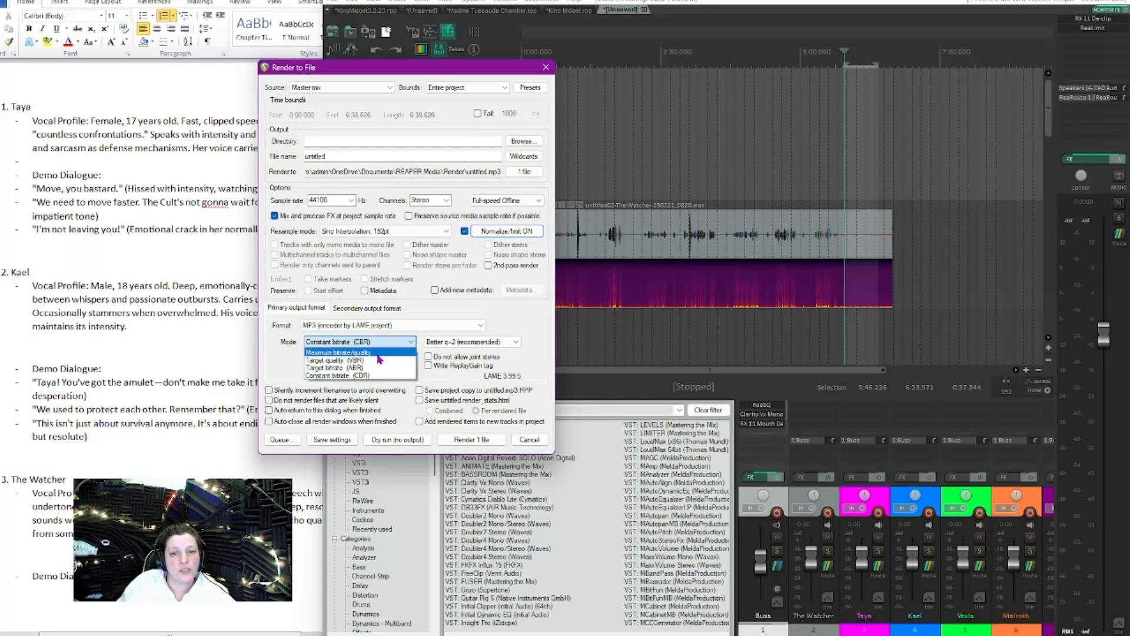
click(387, 375)
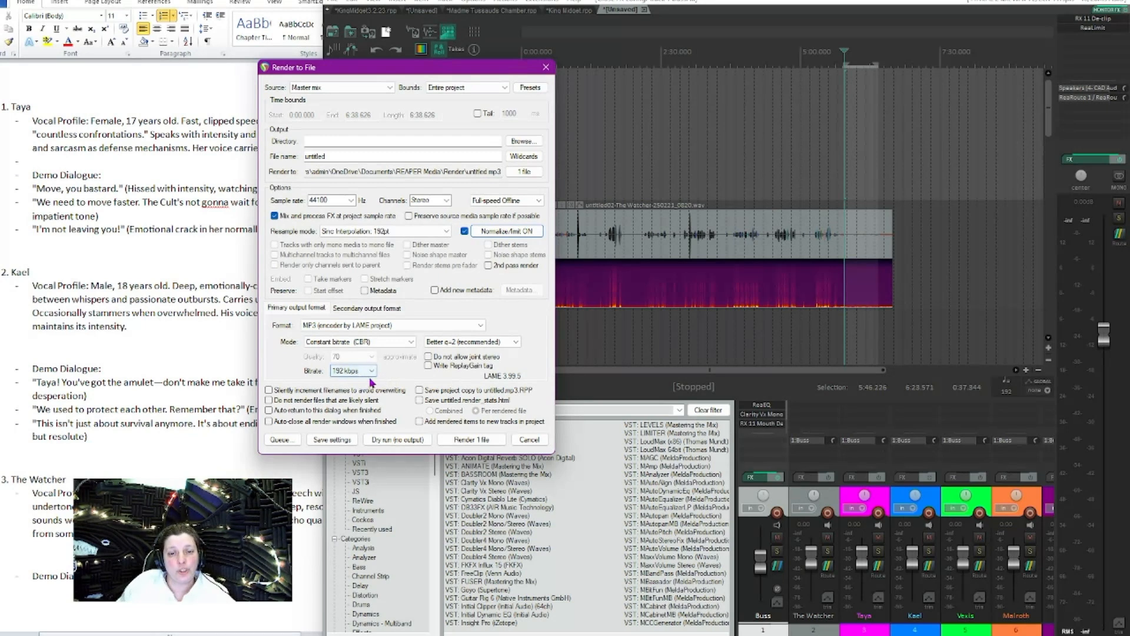
click(372, 372)
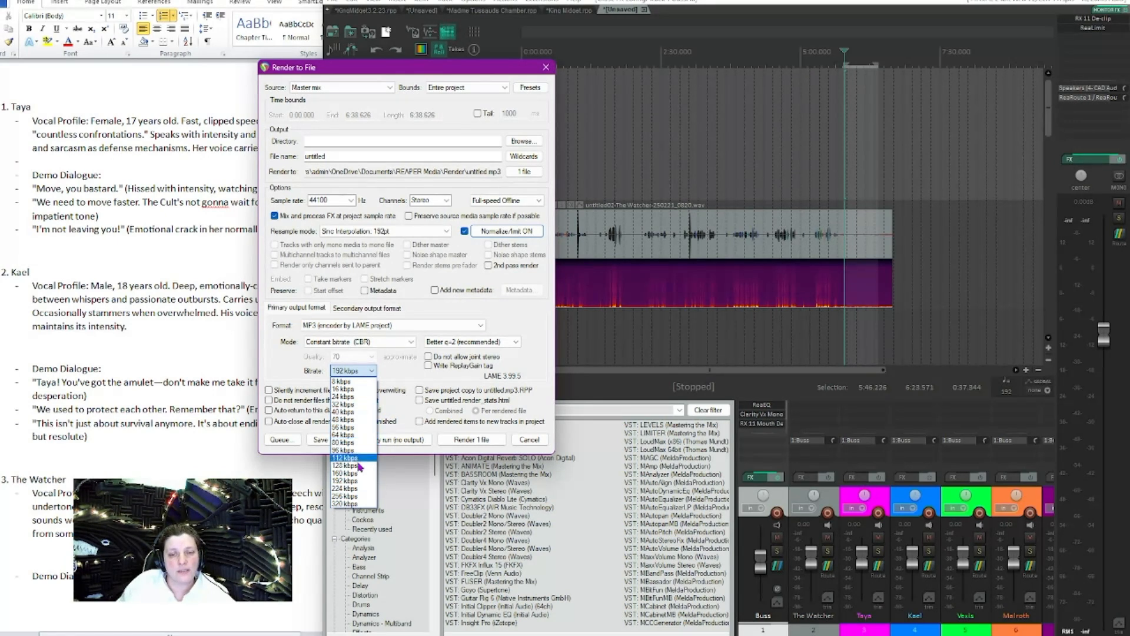
click(360, 481)
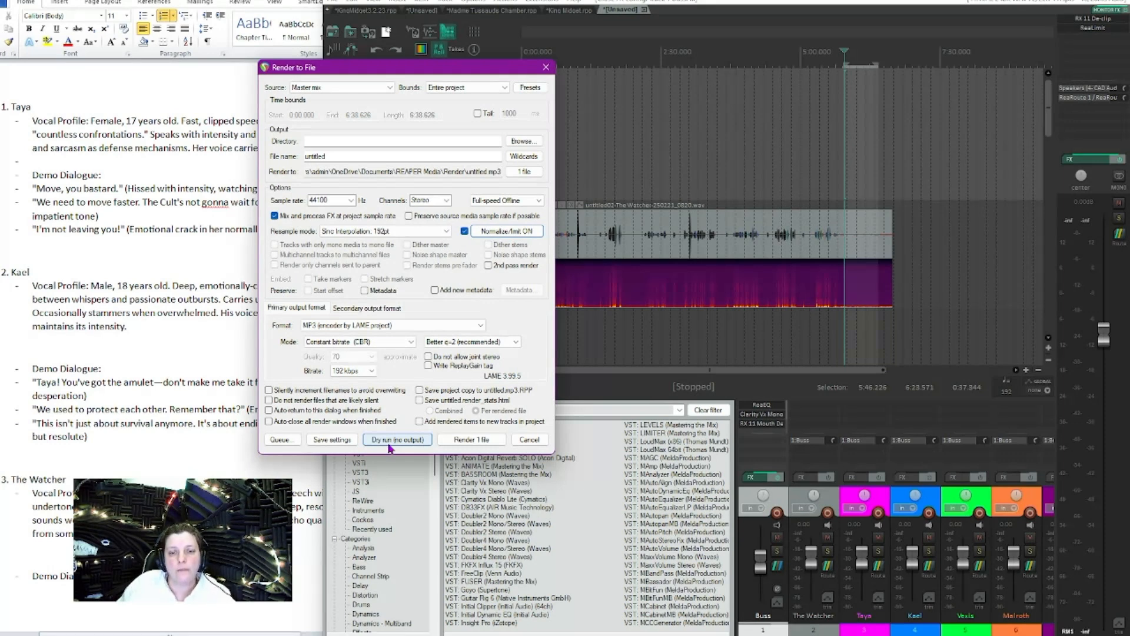
Step: Do a dry run of the MP3 render, examine its RMS statistics, stop it and close the render settings
click(411, 442)
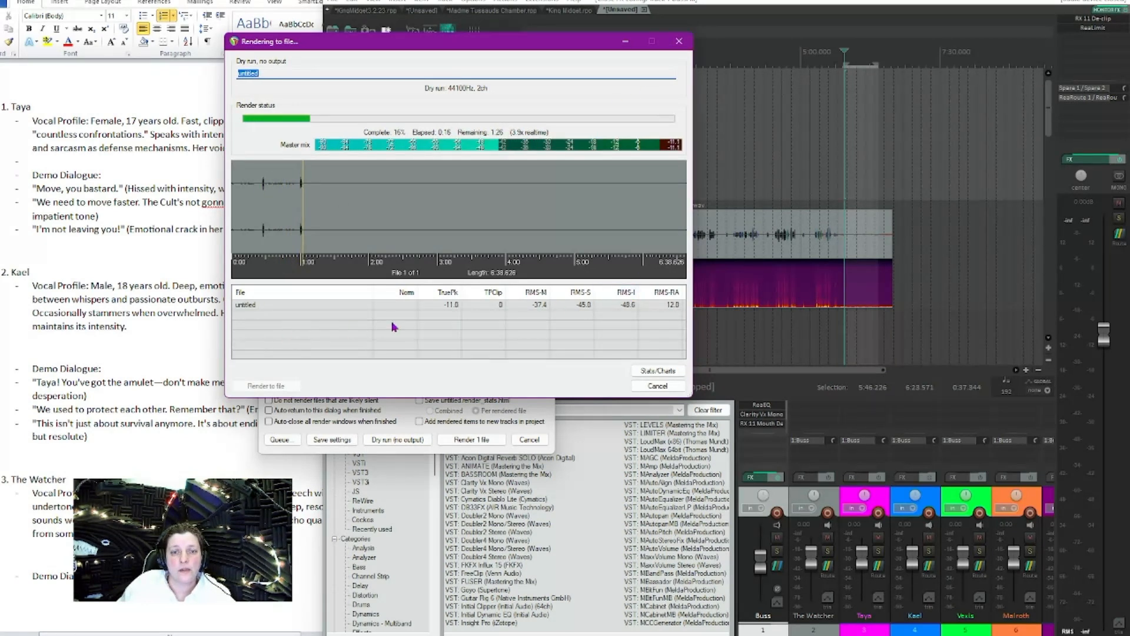
click(678, 41)
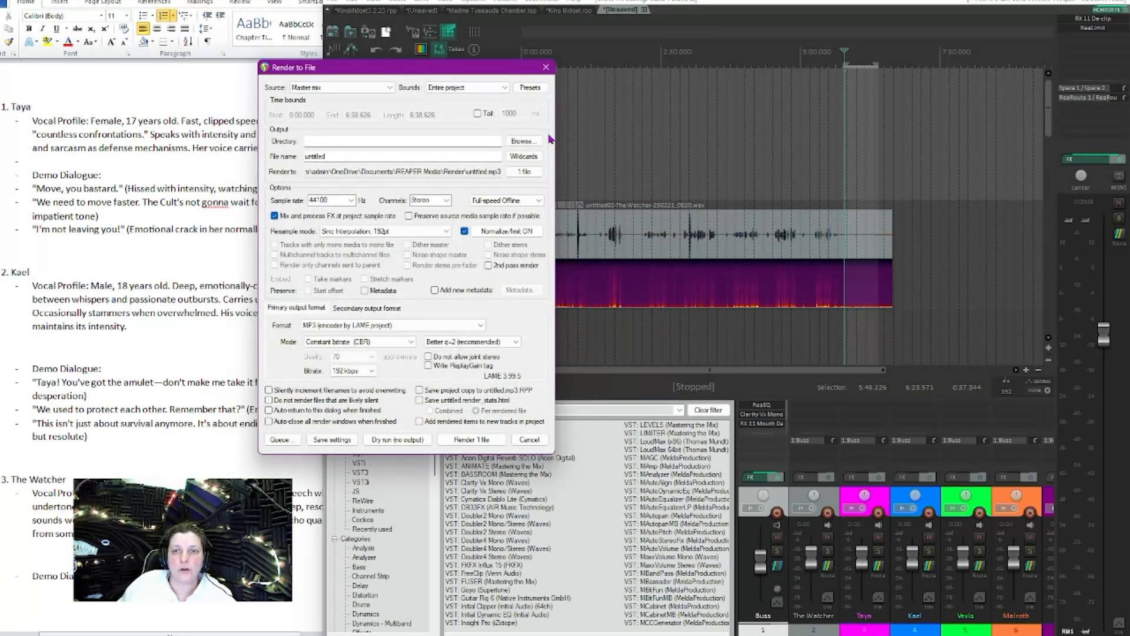
click(545, 68)
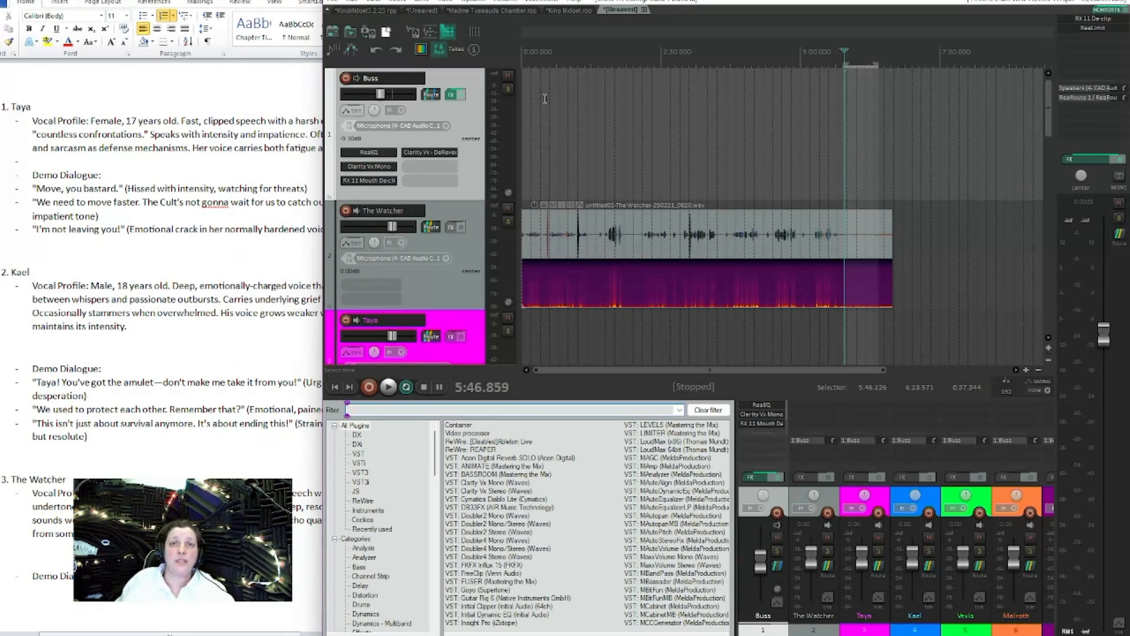
Step: Remove the time selection from the timeline
right_click(858, 60)
click(865, 70)
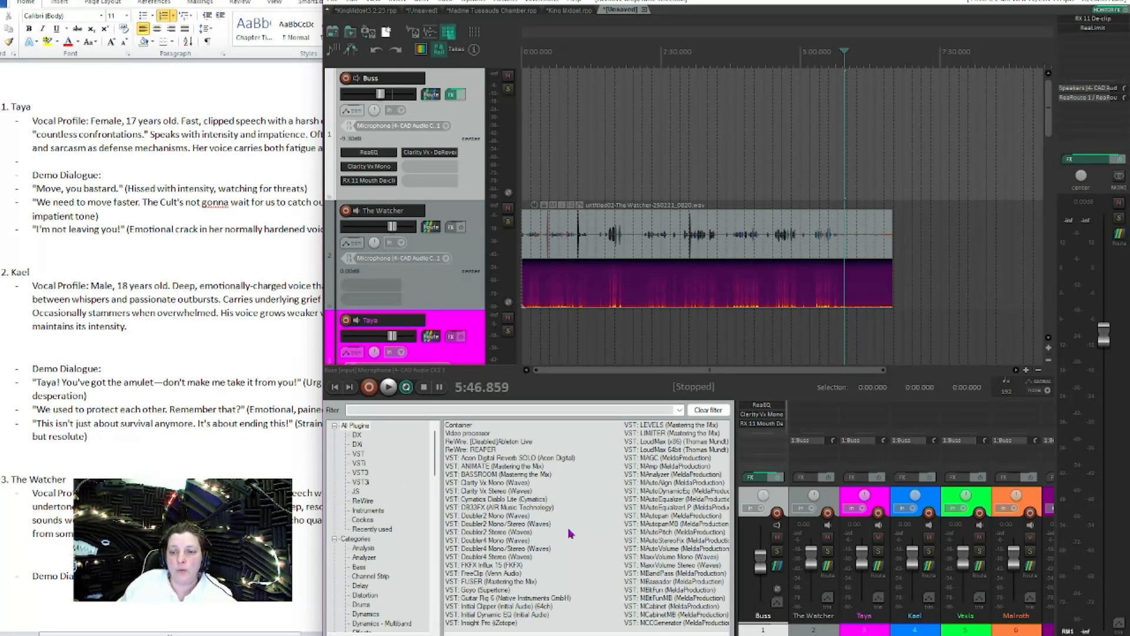
Step: Look through the MeldaProduction plugins in the Buss track's effects browser
scroll(569, 533, down, 1)
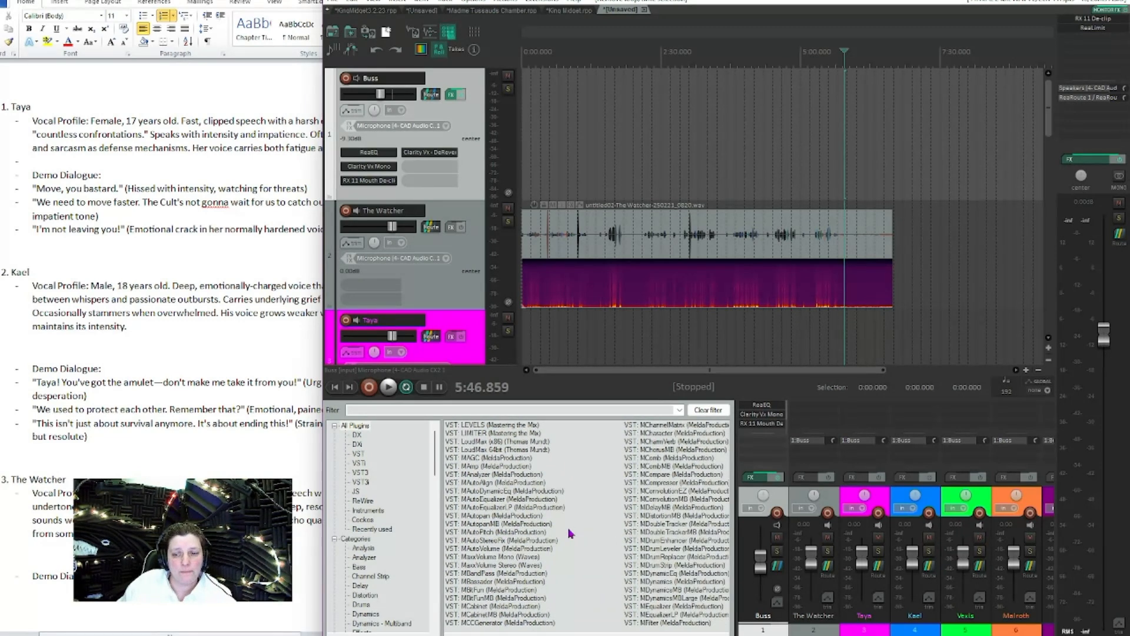
scroll(570, 533, down, 2)
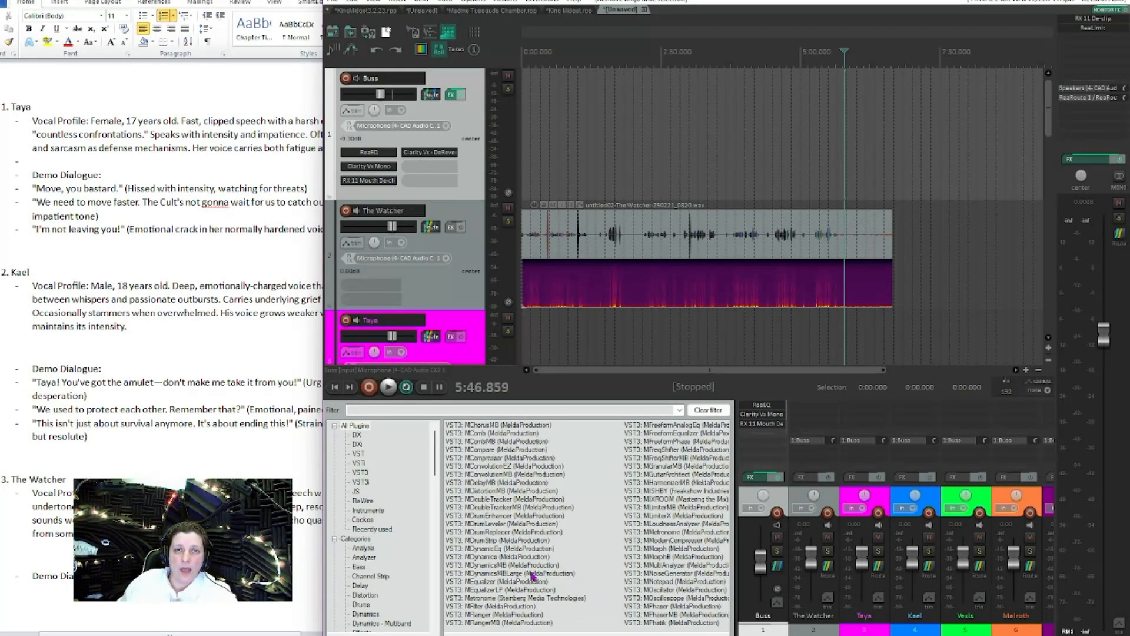